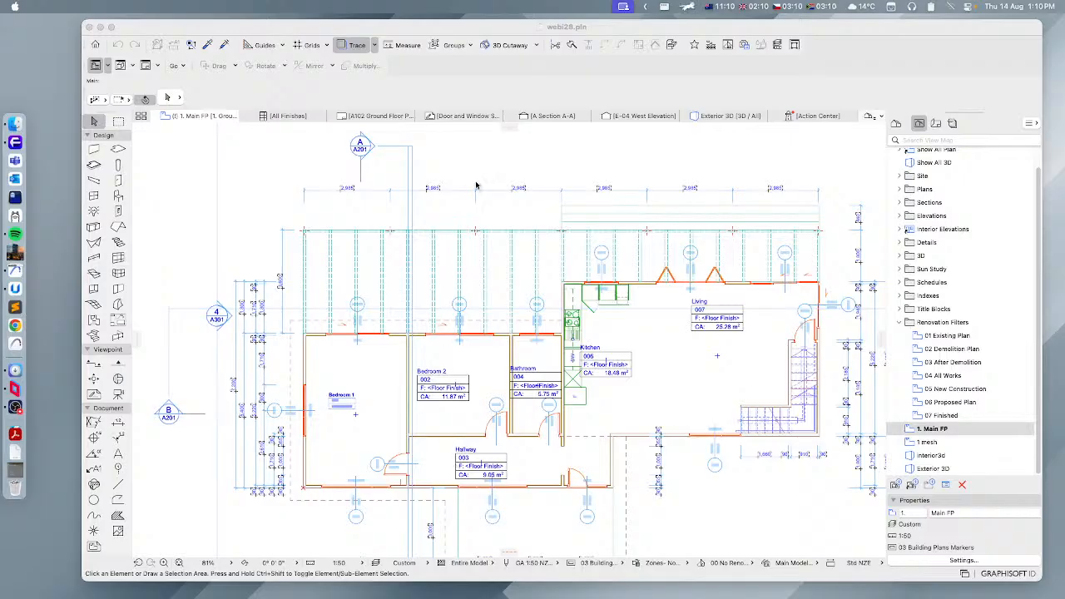
- Activate the Electrical tool and open the Toolbox customization in the Work Environment settings
click(441, 34)
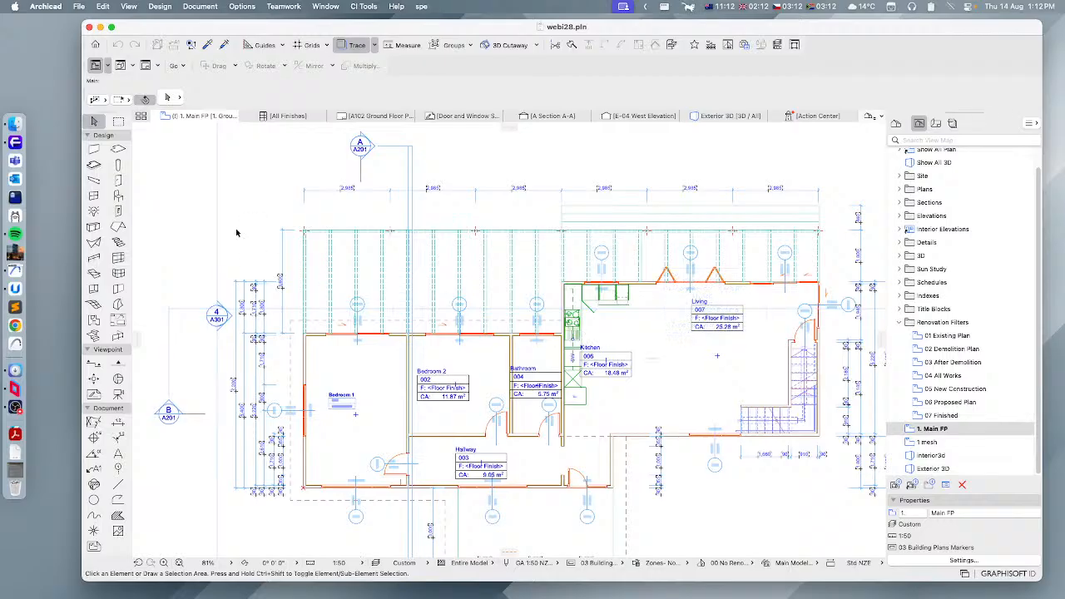
click(118, 212)
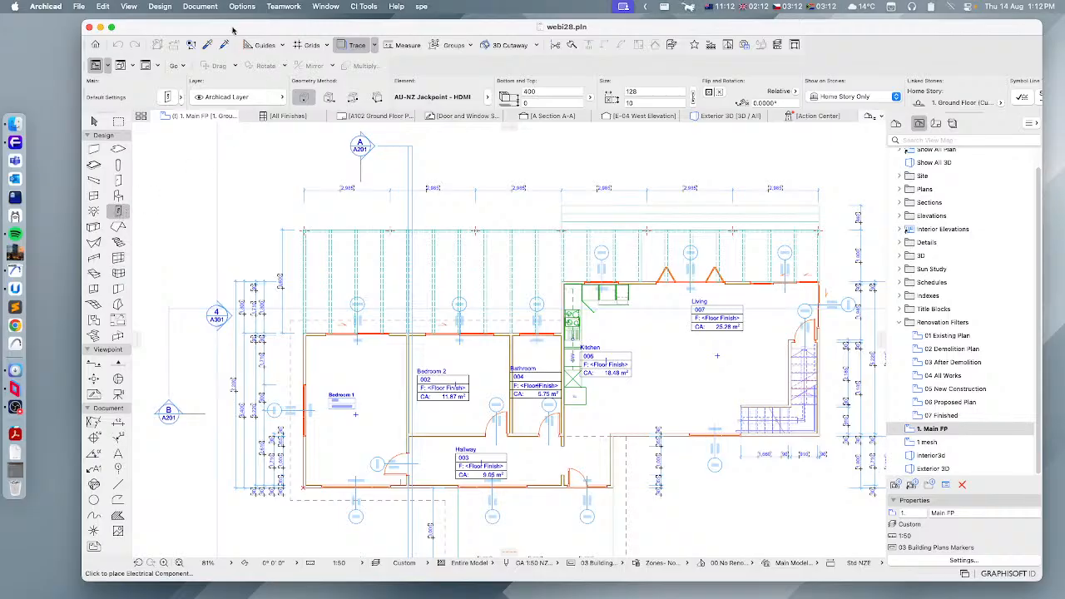
click(250, 6)
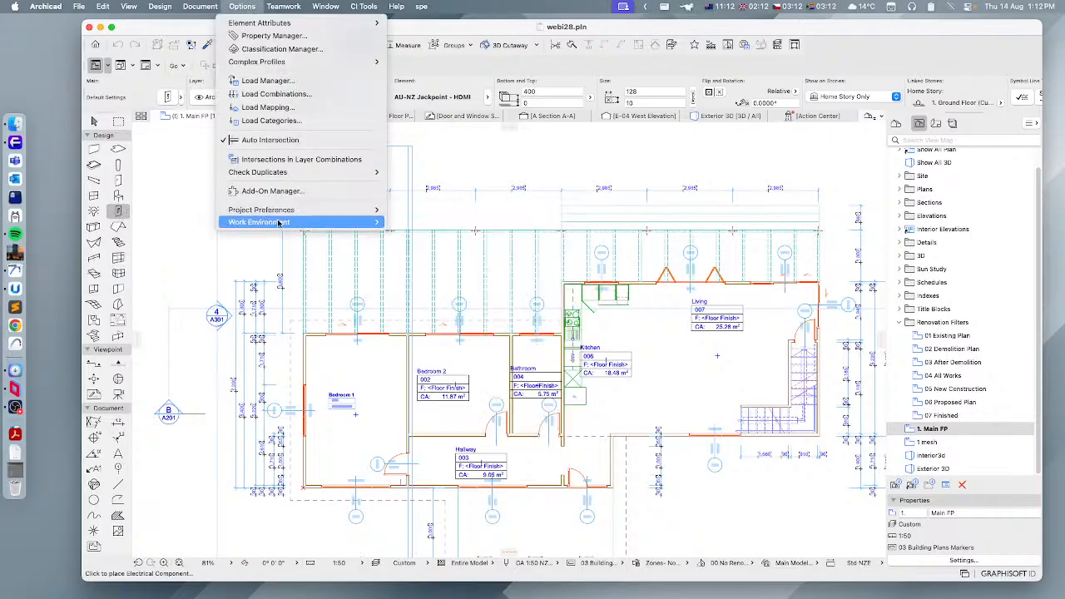
mouse_move(279, 223)
mouse_move(418, 238)
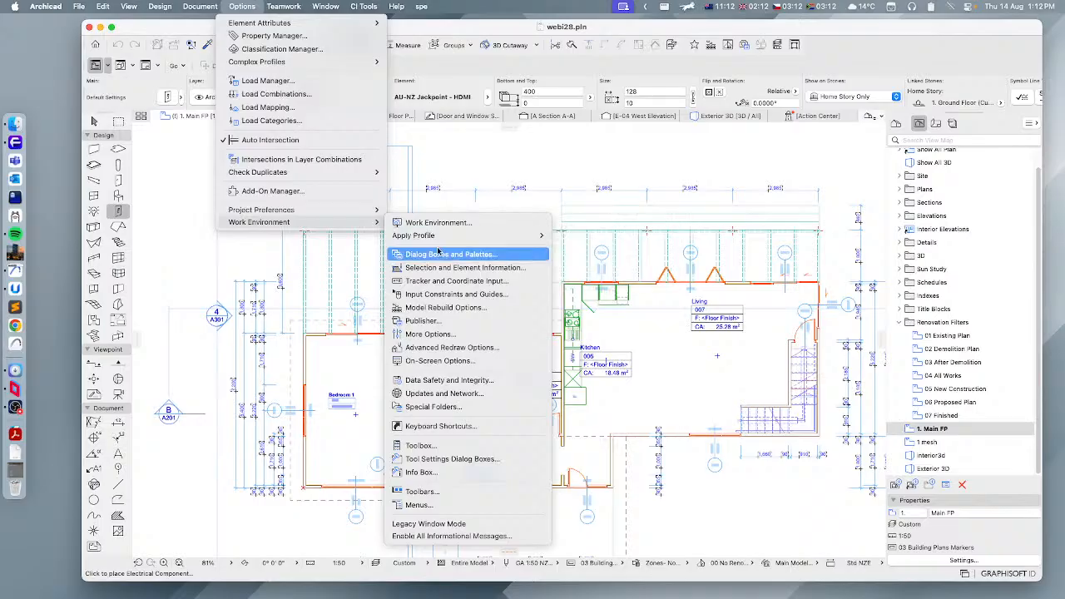
click(421, 447)
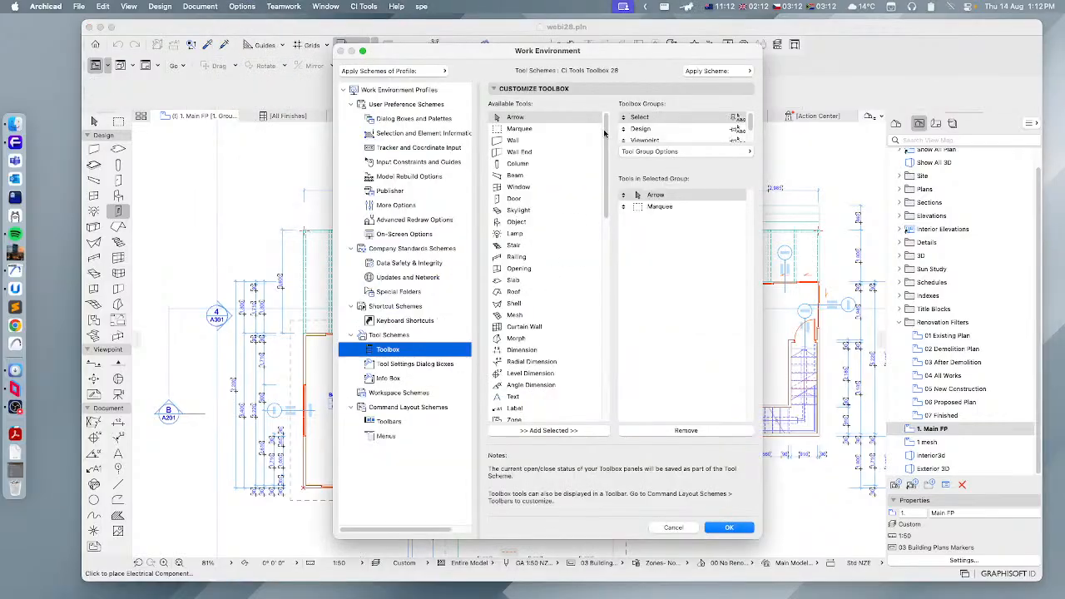
- Locate the Electrical tool among the available tools, check the contents of the Design toolbox group, and close the settings
drag(605, 138, 606, 341)
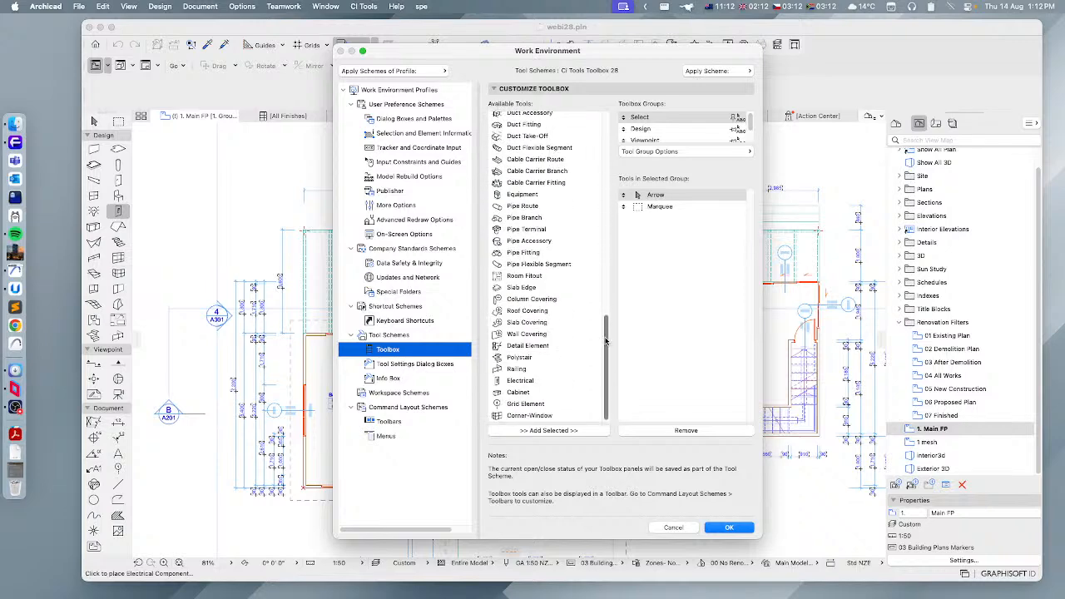
click(511, 383)
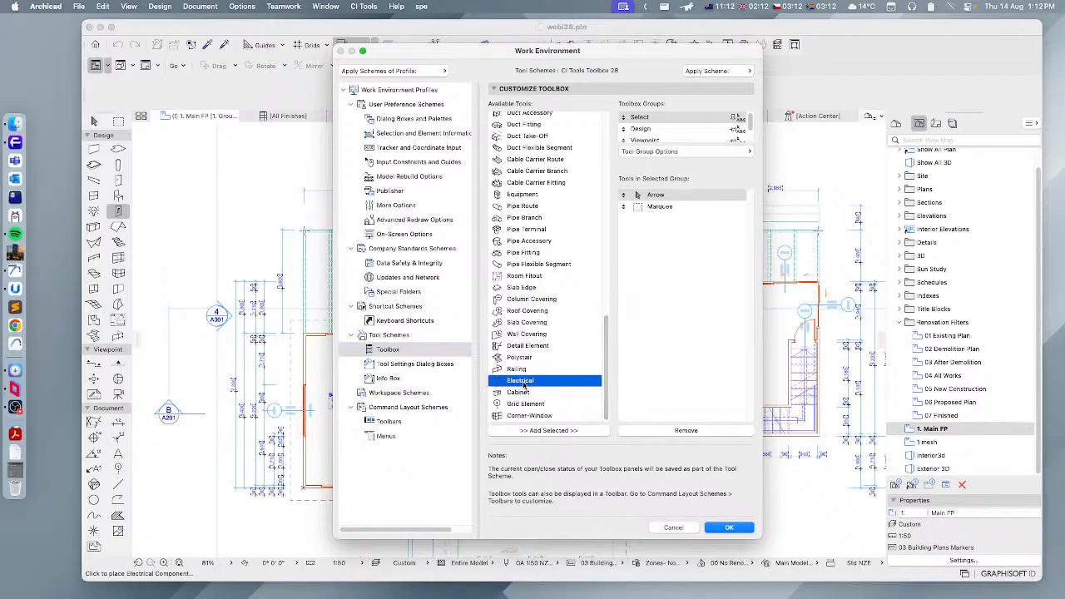
click(658, 129)
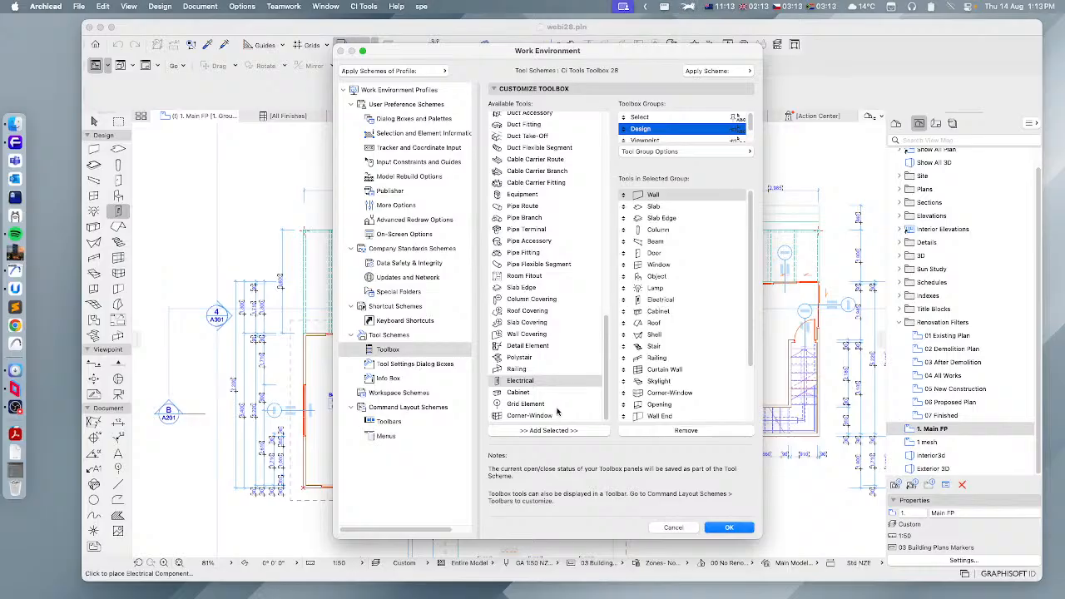
click(523, 381)
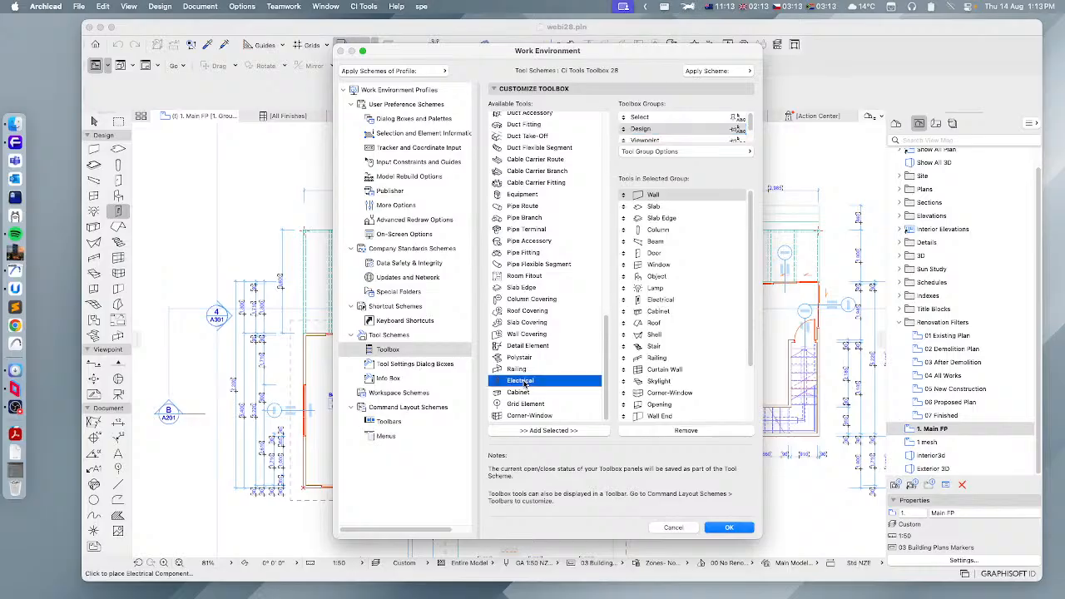
click(726, 527)
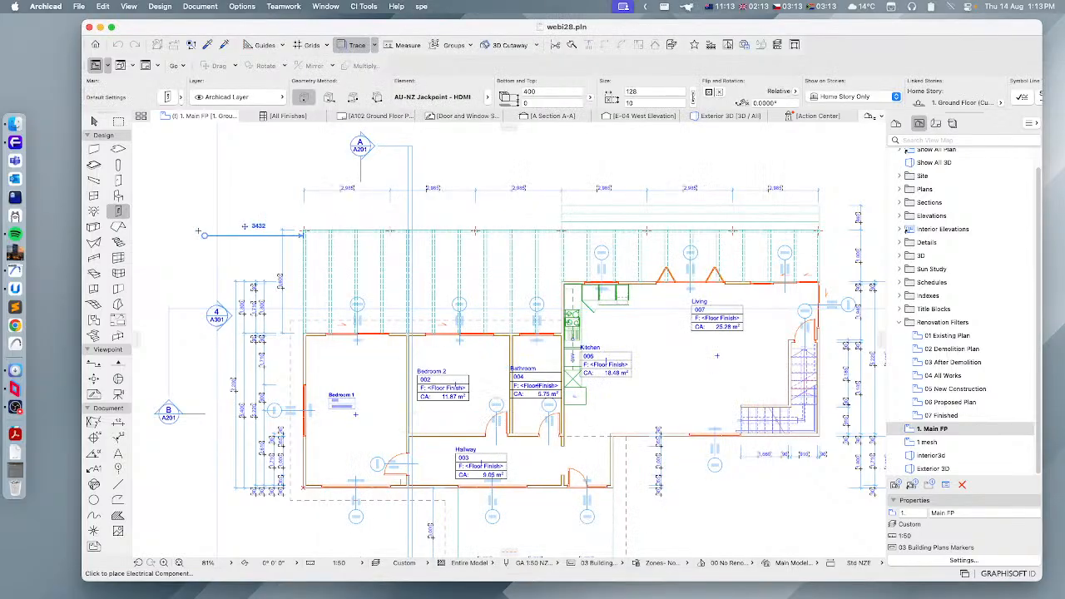
- Open the Electrical tool's default settings and expand the library part browser
double_click(118, 213)
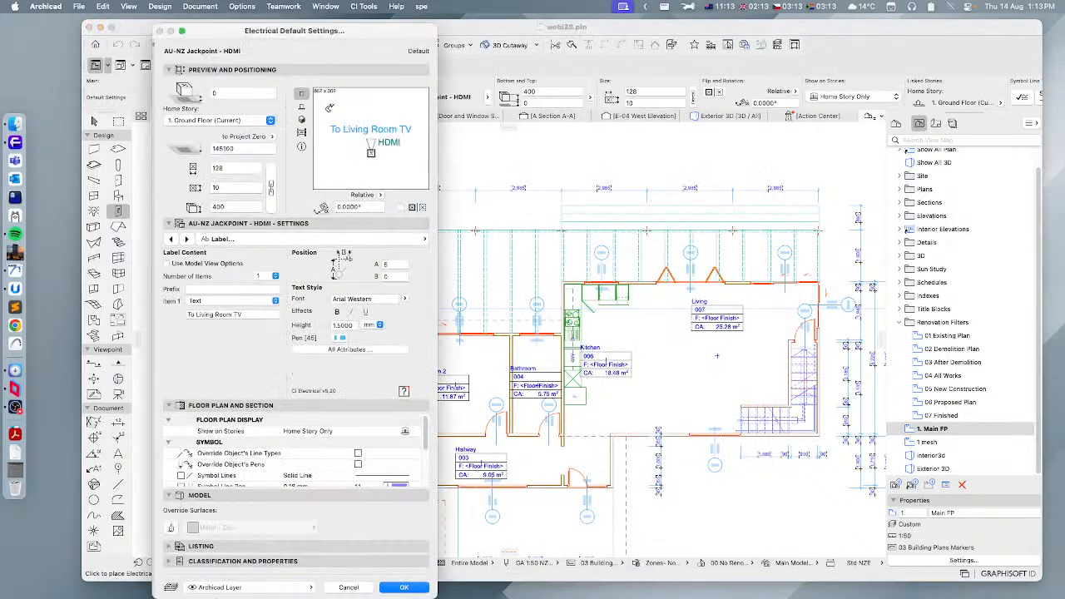
drag(309, 33, 592, 24)
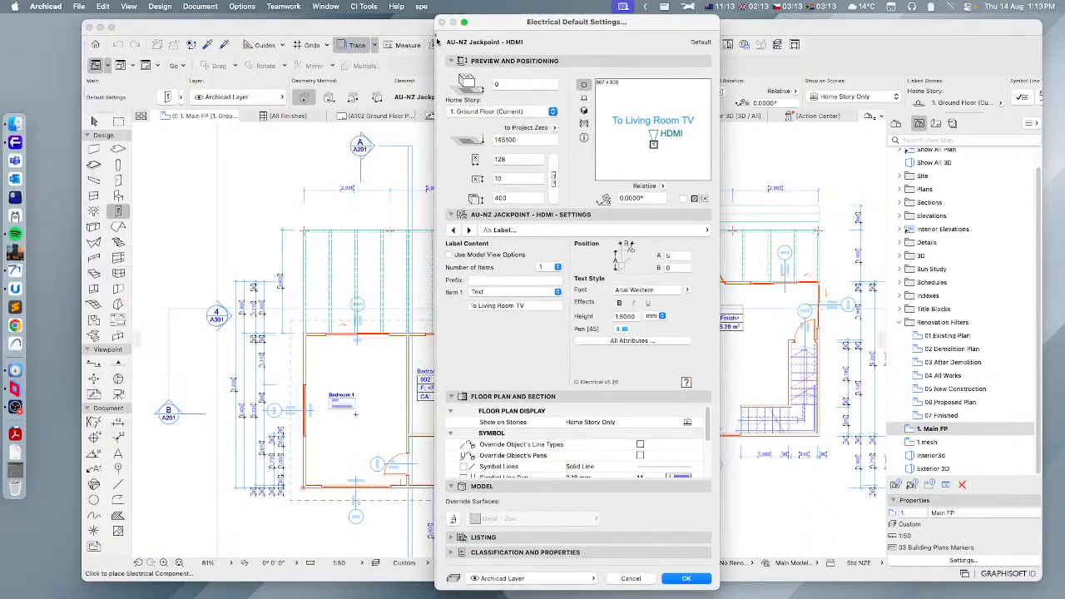
click(437, 40)
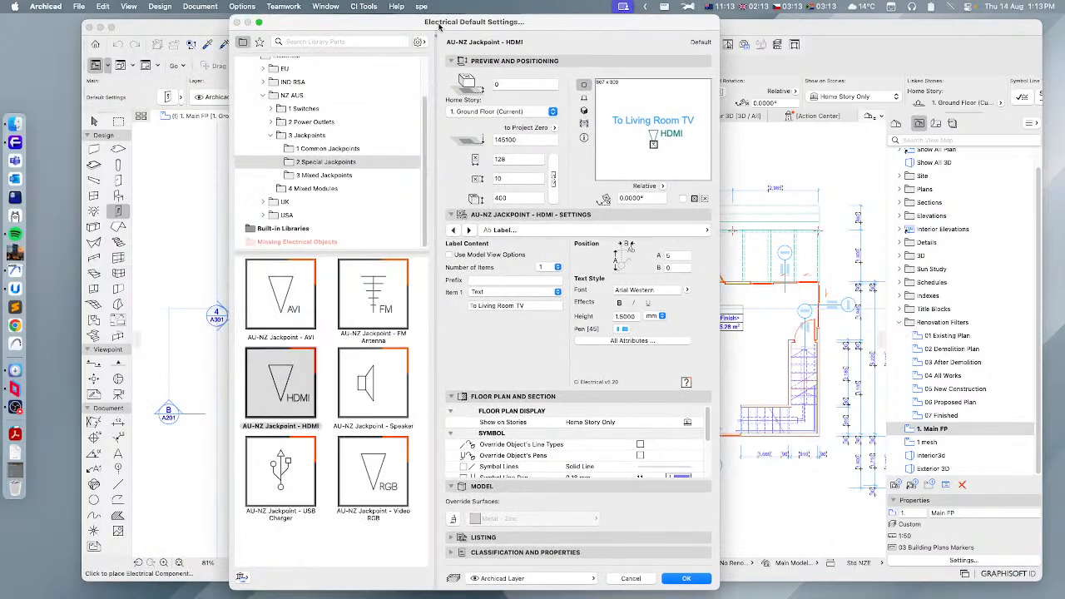
drag(442, 27, 509, 34)
- Browse the CI Tools Library's Electrical region folders and open the EU 1 Common Switches folder
click(337, 142)
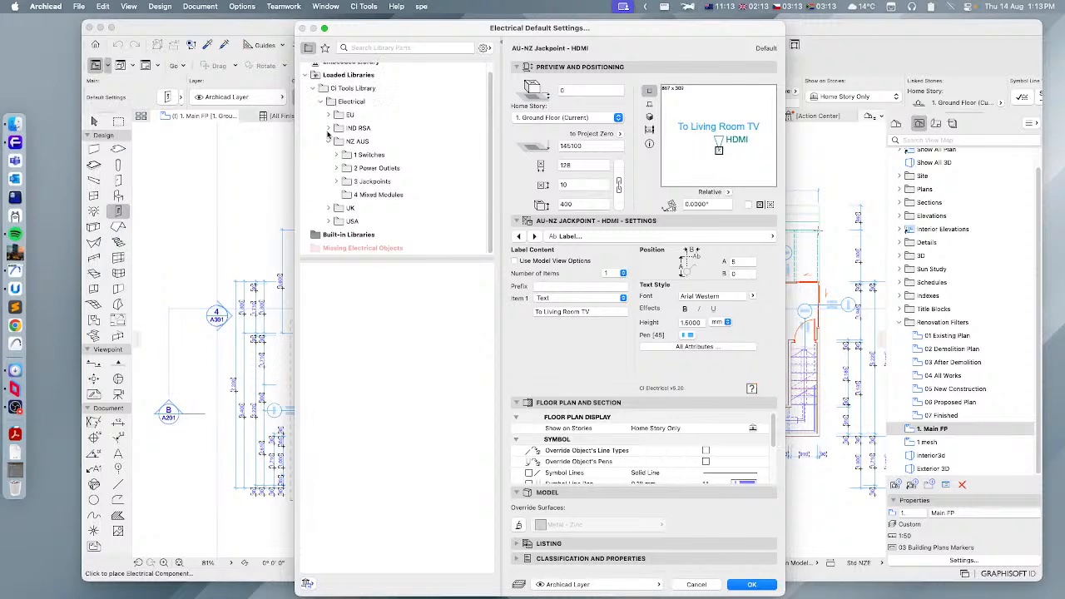
click(328, 142)
click(353, 103)
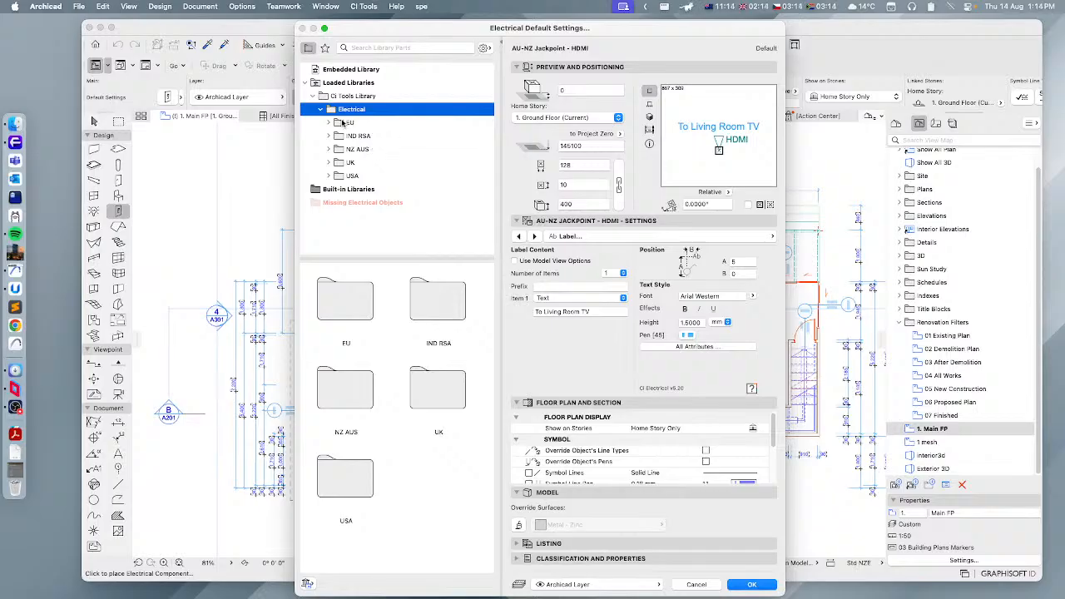
click(345, 124)
click(330, 123)
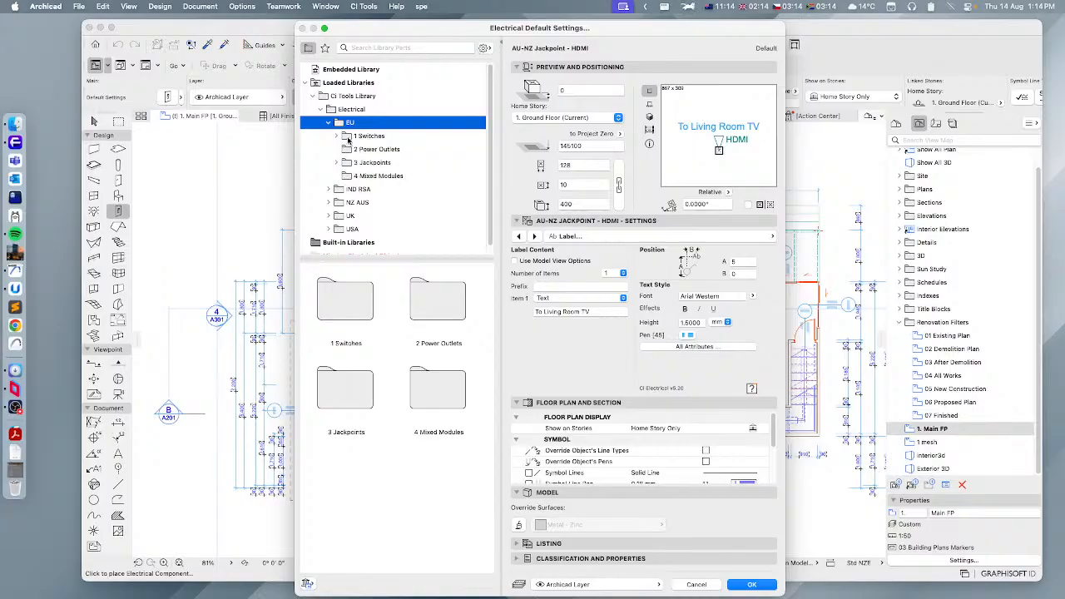
click(350, 137)
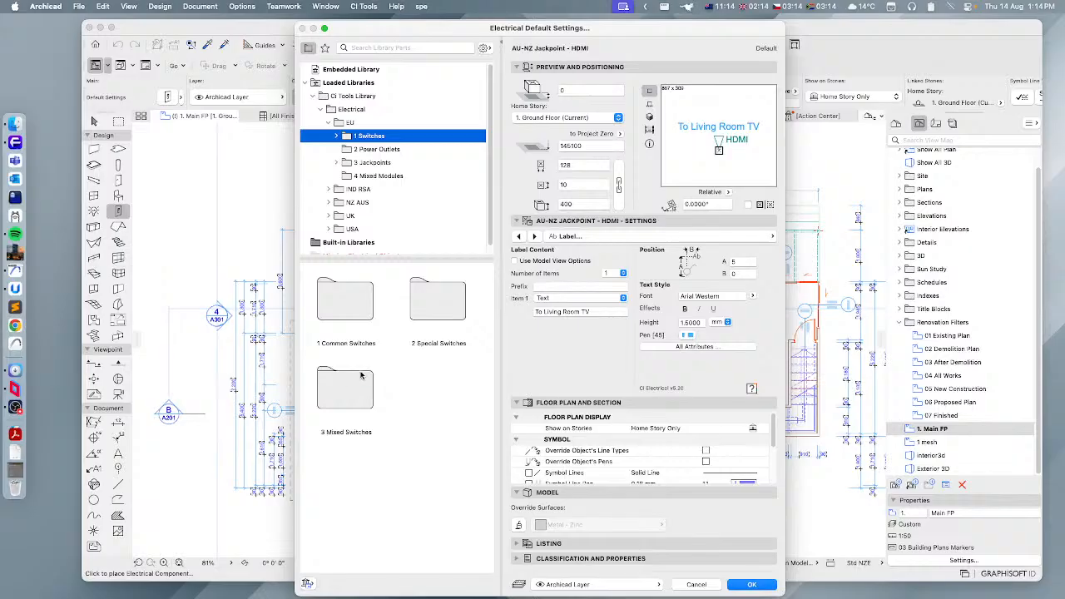
click(343, 301)
double_click(343, 302)
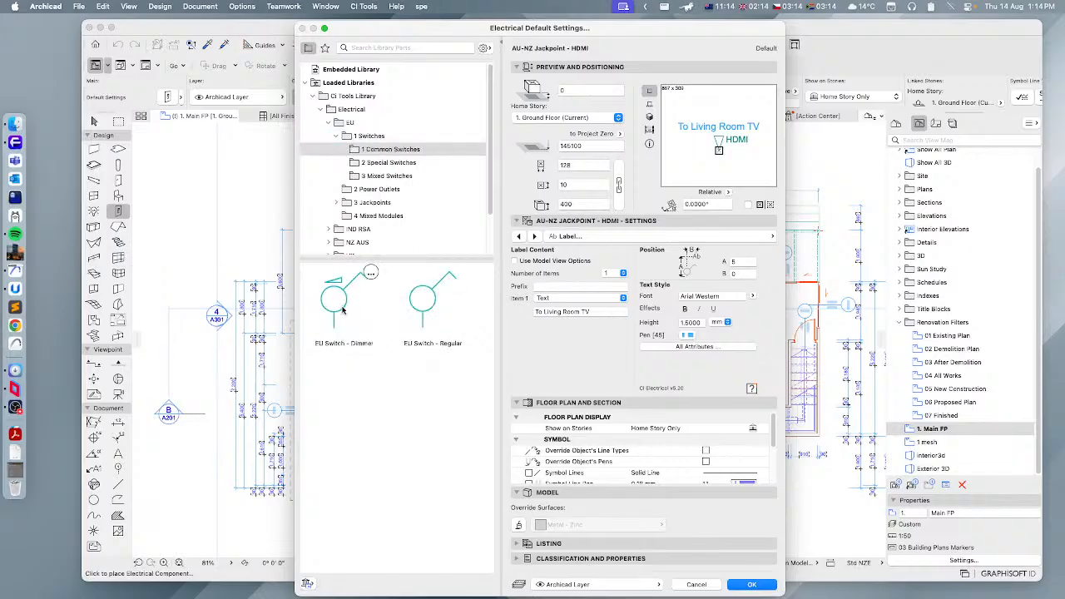
- Compare the EU Switch - Dimmer and EU Switch - Regular parts using the plan, 3D and elevation previews
click(343, 310)
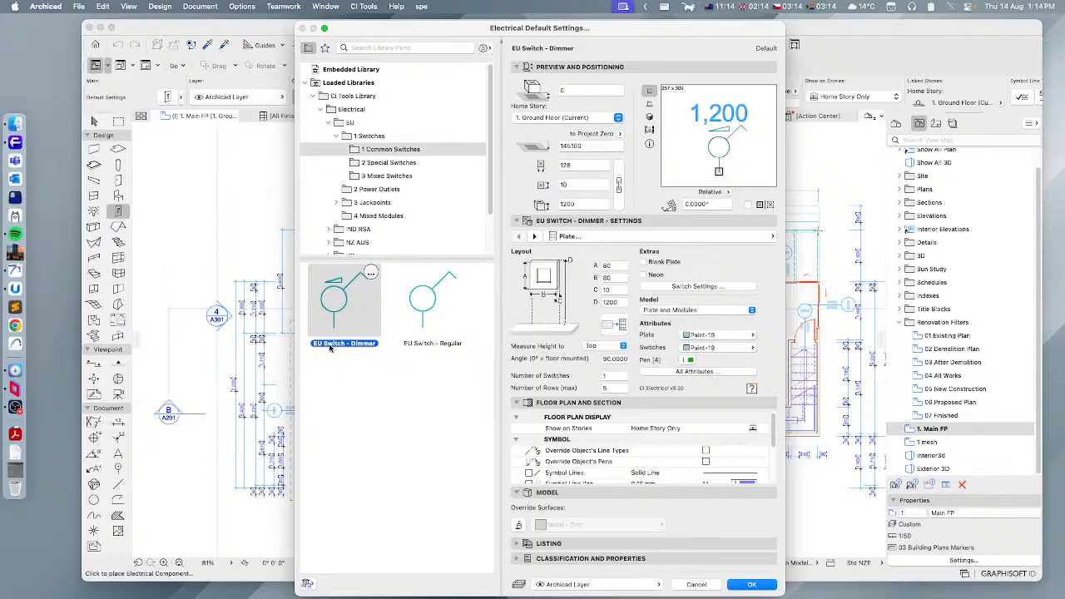
click(431, 306)
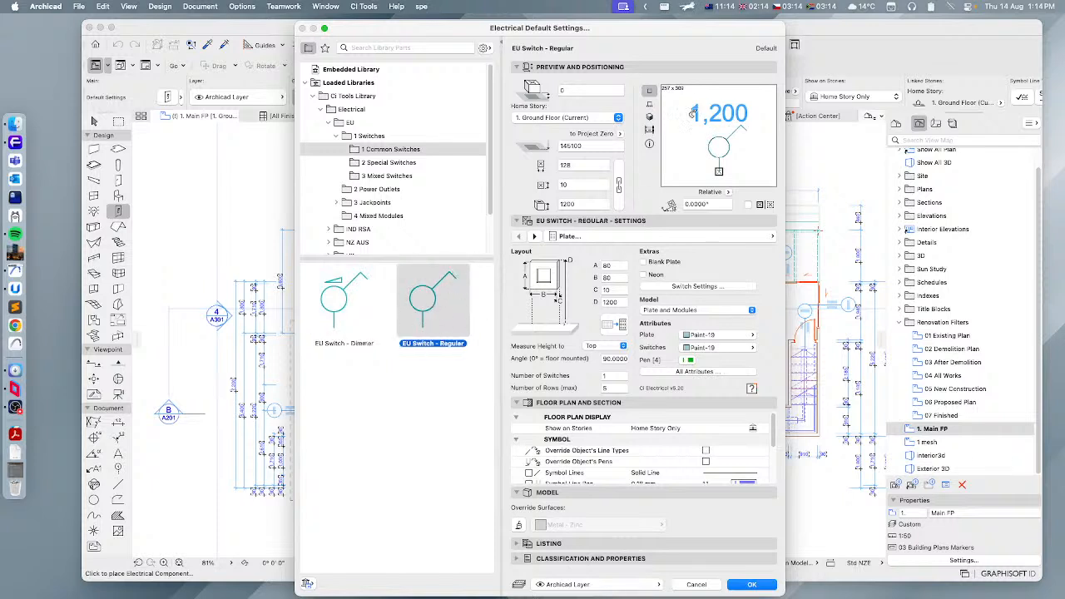
click(652, 117)
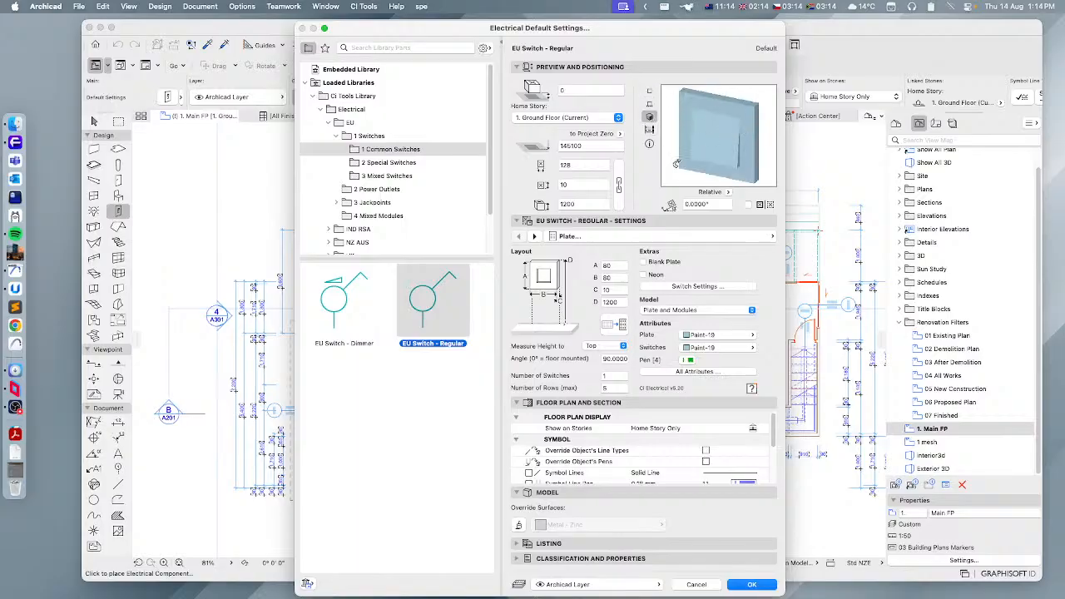
click(352, 312)
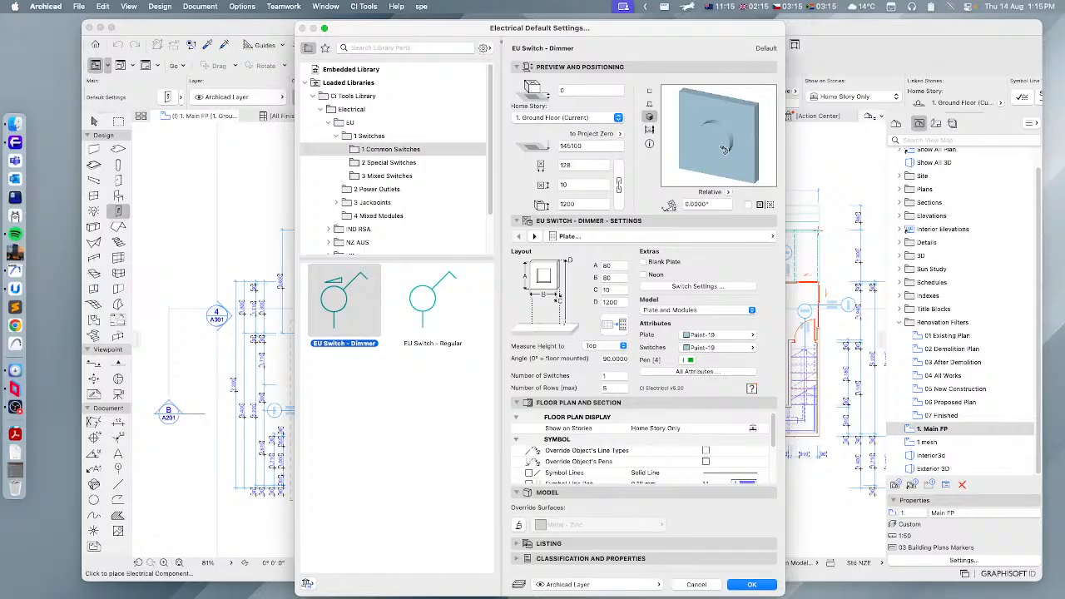
click(649, 103)
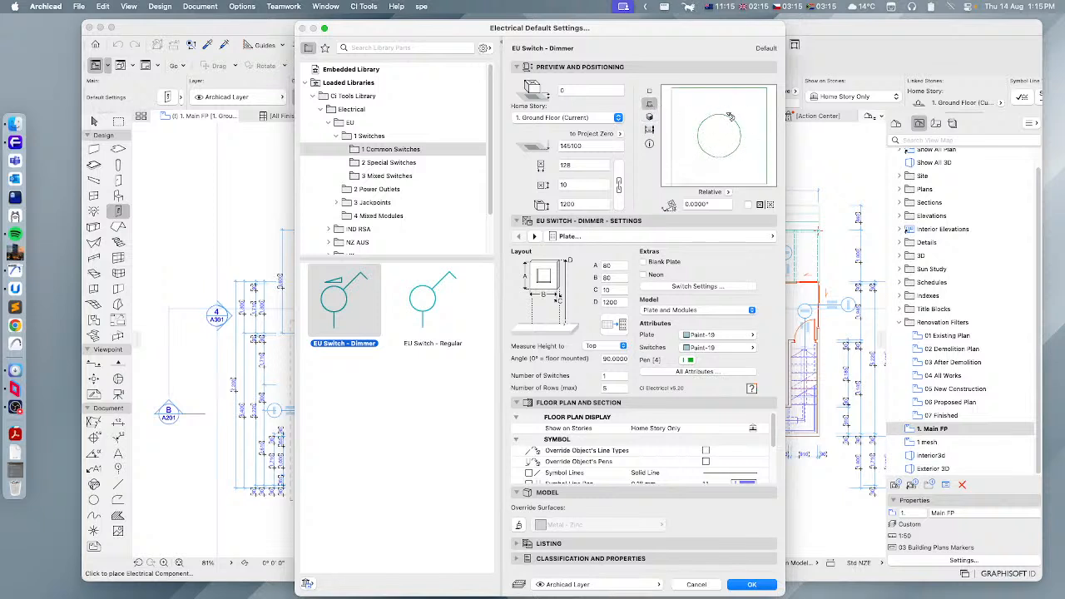
- Choose EU Switch - Regular with 4 switches in at most 2 rows, and show its Switches settings page
click(422, 313)
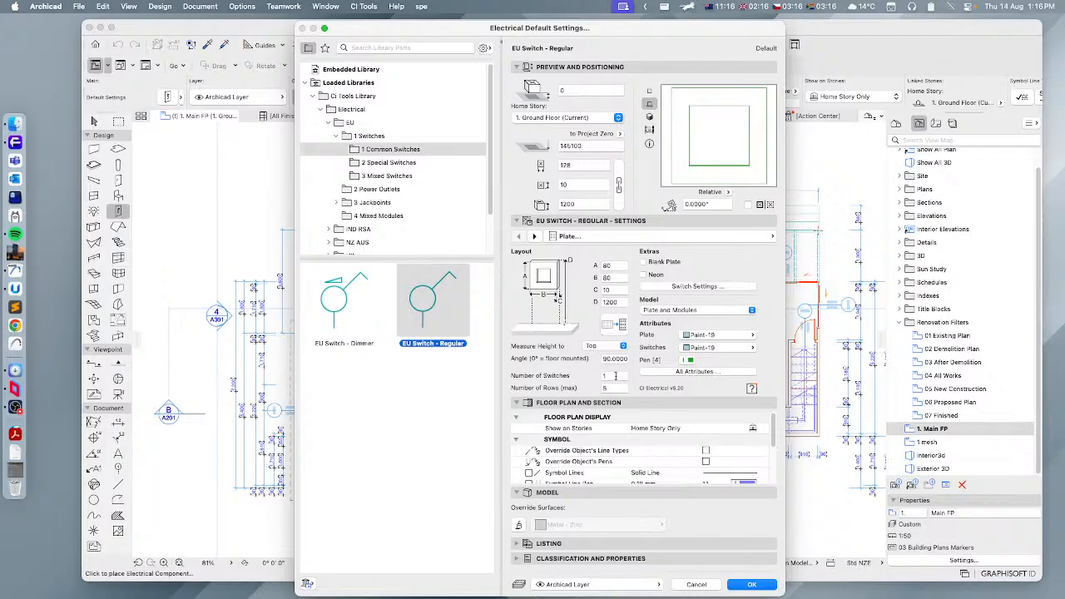
mouse_move(442, 281)
click(650, 117)
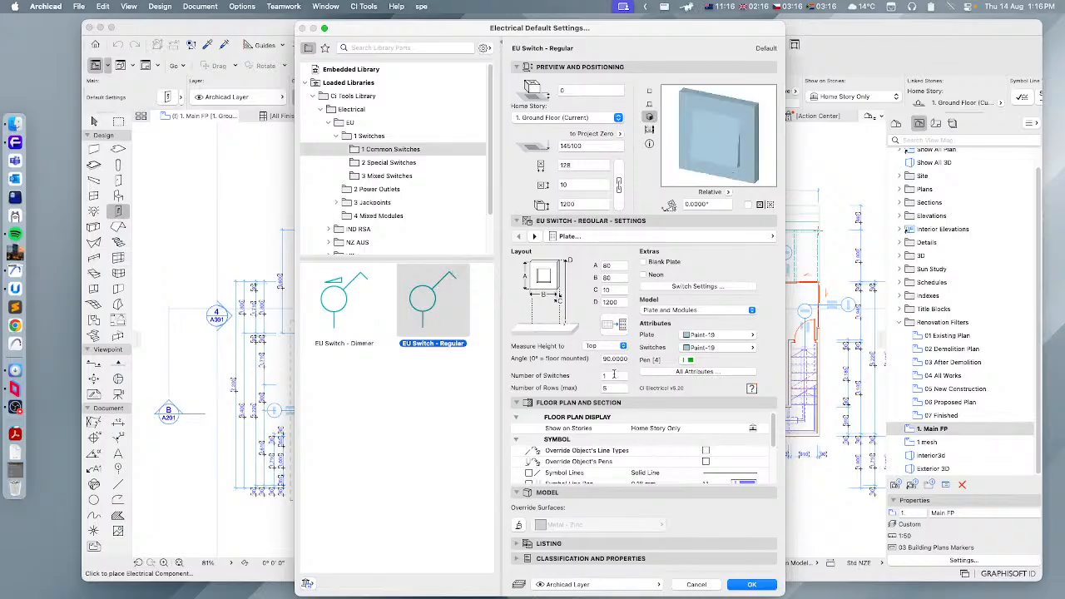
click(614, 375)
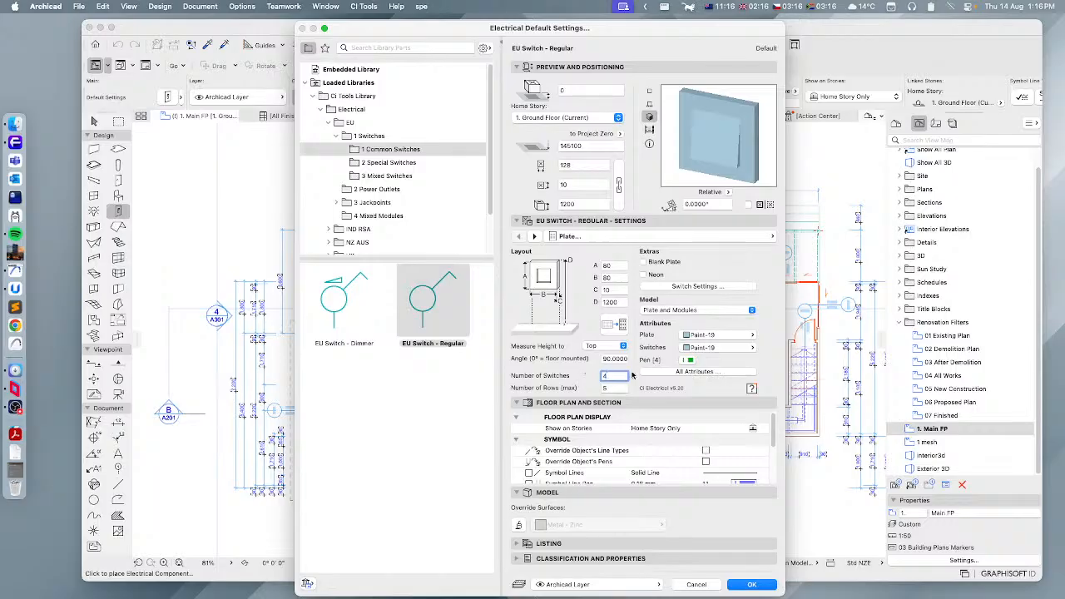
key(Return)
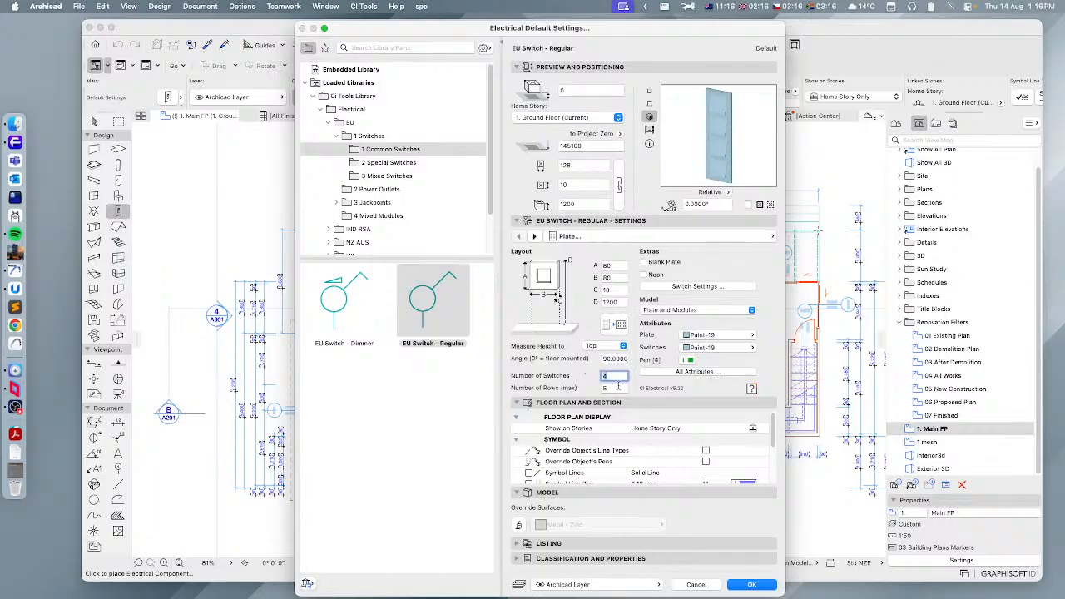
key(Tab)
text(2)
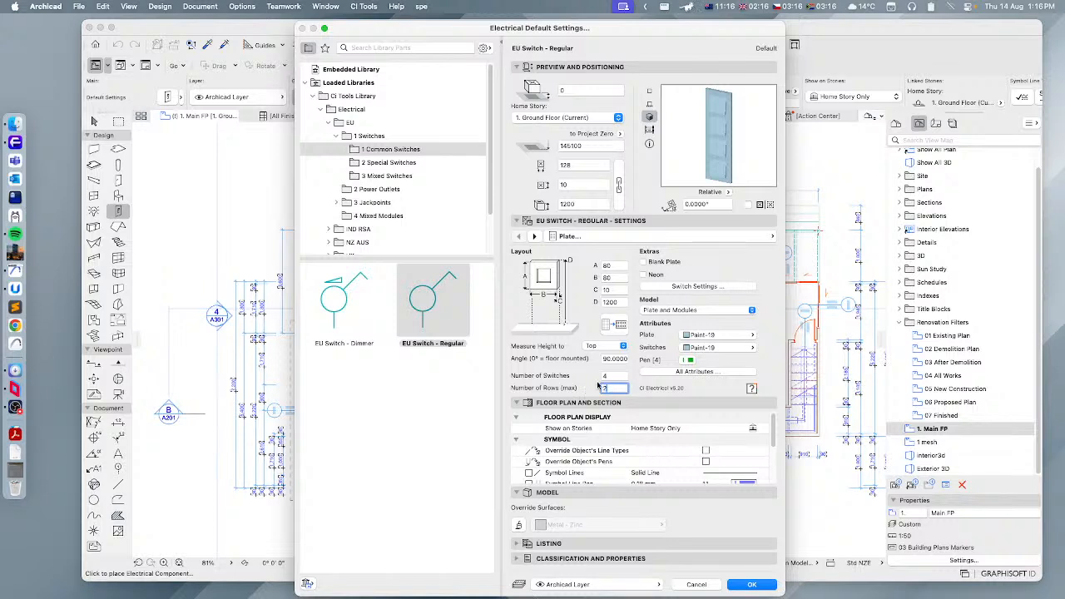
key(Return)
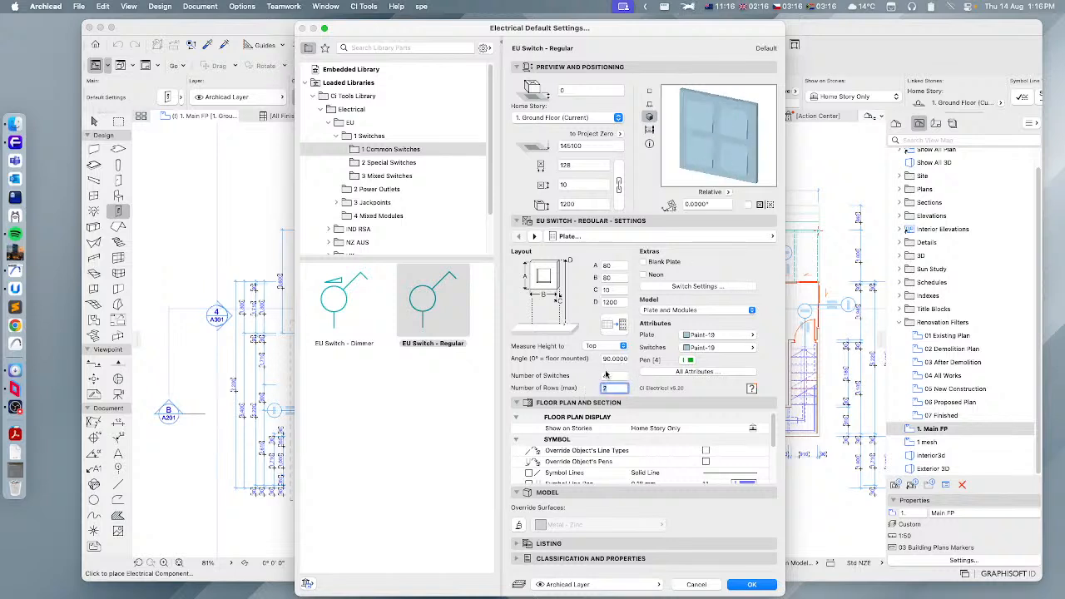
click(672, 236)
click(813, 250)
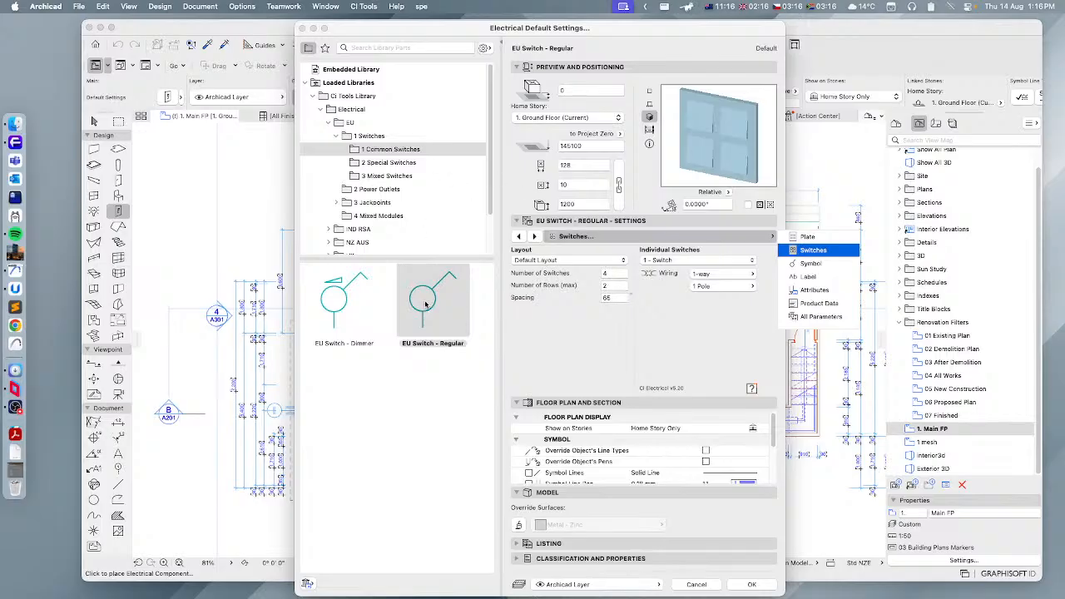
- Examine the Emergency Stop, Fan Control and Keylock parts in the EU 2 Special Switches folder, using the symbol and 3D previews
click(422, 247)
click(395, 164)
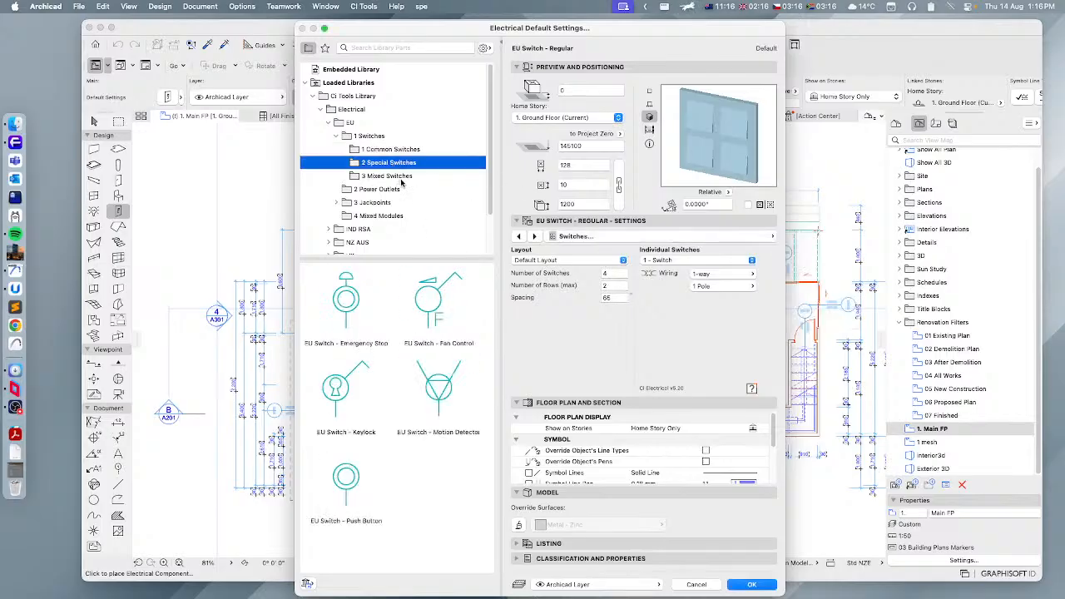
click(350, 302)
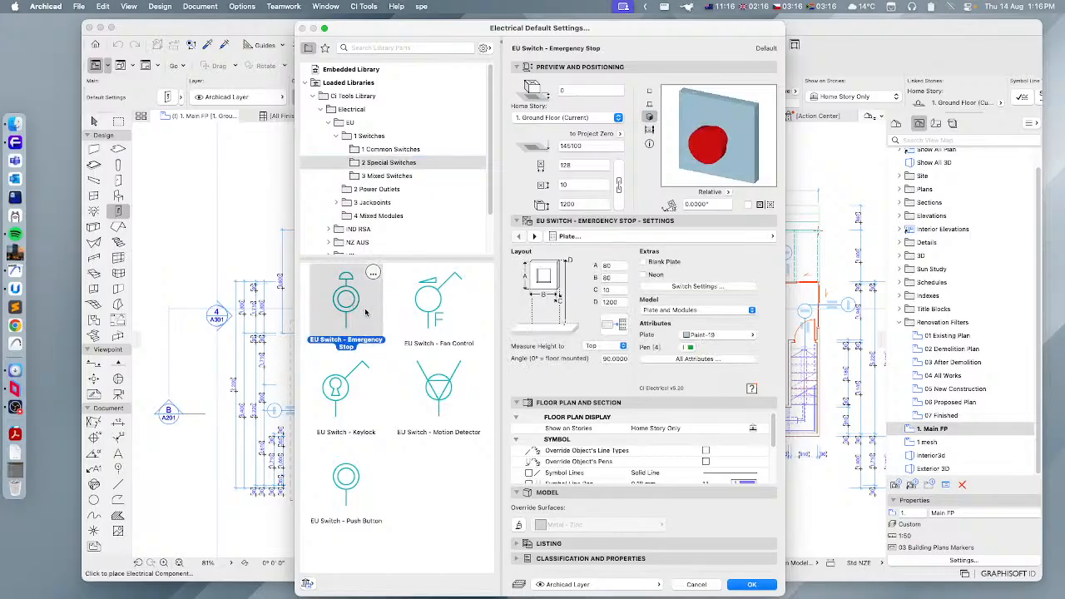
click(439, 300)
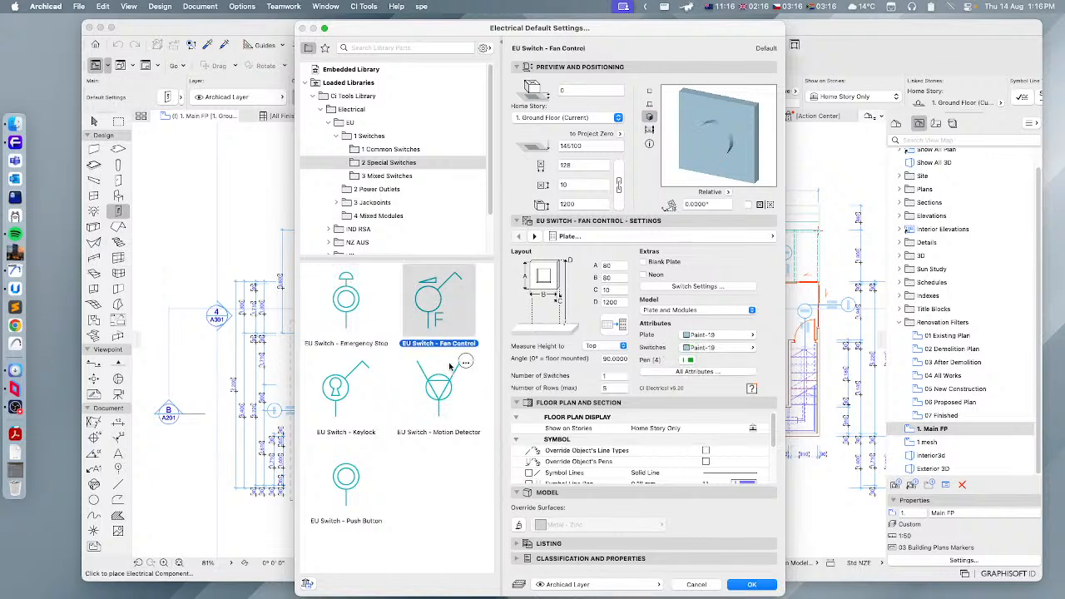
click(339, 396)
click(443, 307)
click(648, 91)
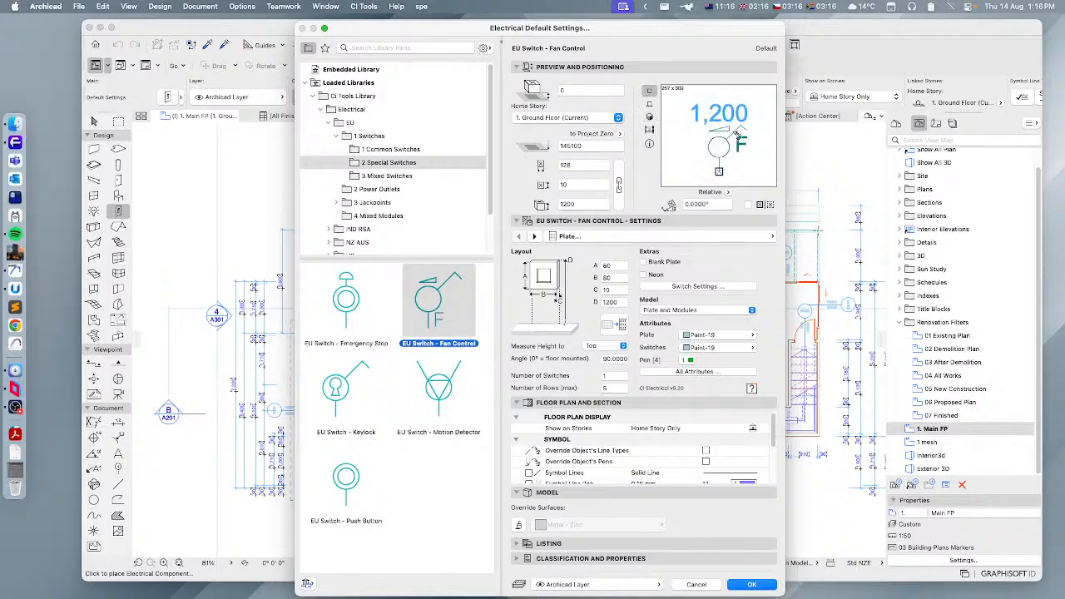
click(650, 118)
click(335, 388)
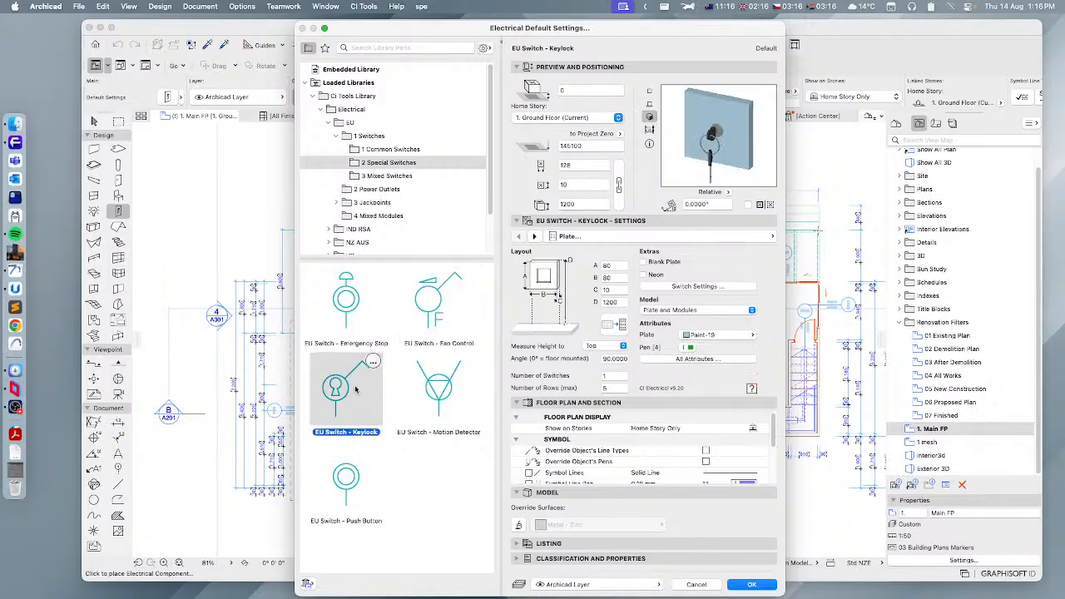
- Examine the EU Switch - Motion Detector and EU Switch - Push Button parts in the 3D preview
click(447, 393)
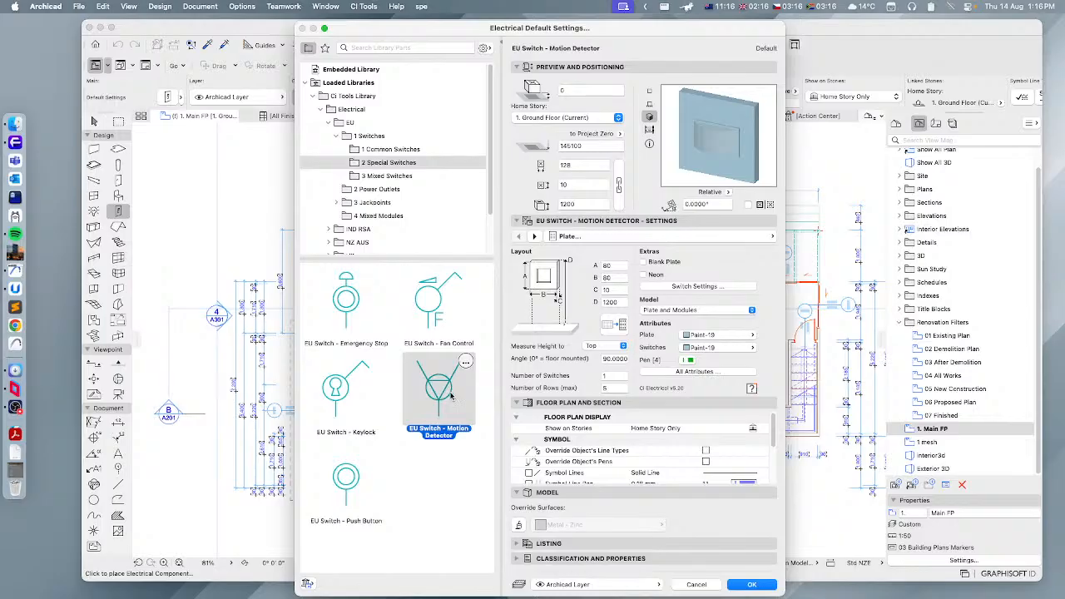
click(350, 479)
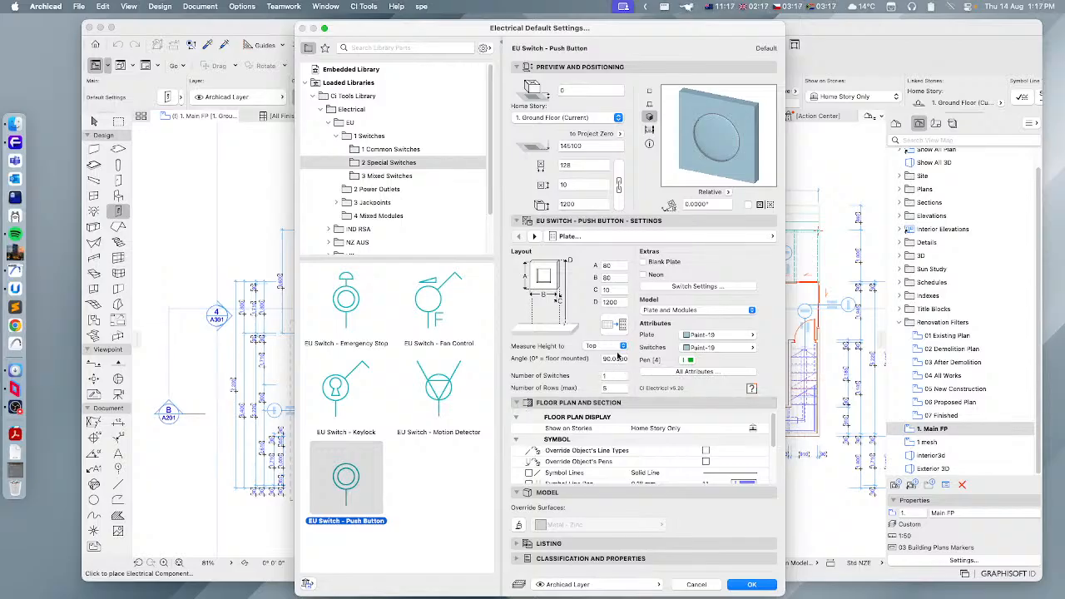
mouse_move(453, 408)
- Choose EU Switch - Mixed from the 3 Mixed Switches folder, set 3 switches, and show its Switches settings page
click(384, 176)
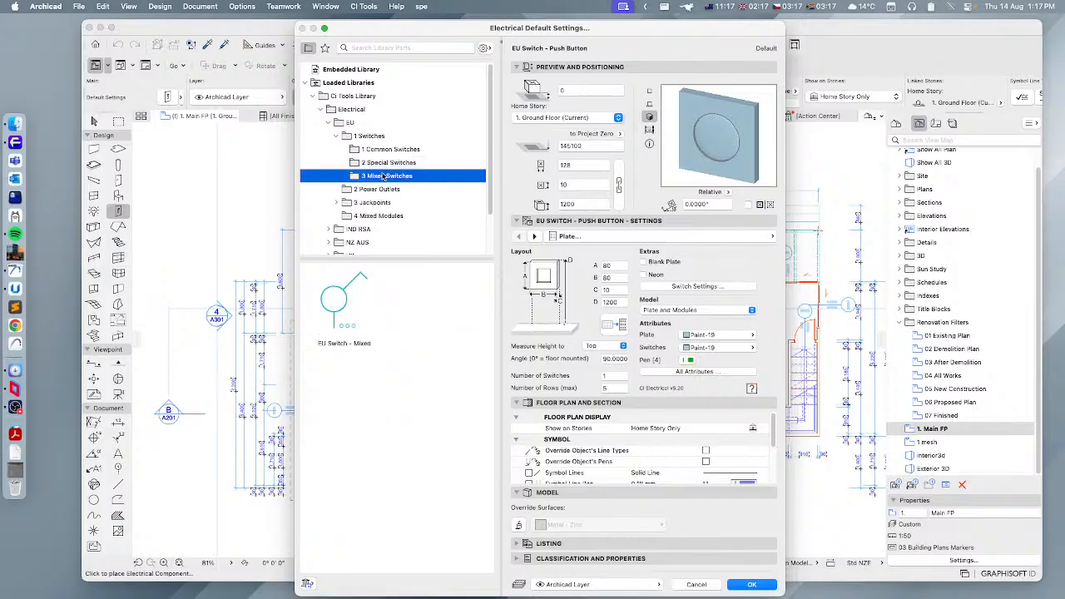
click(342, 301)
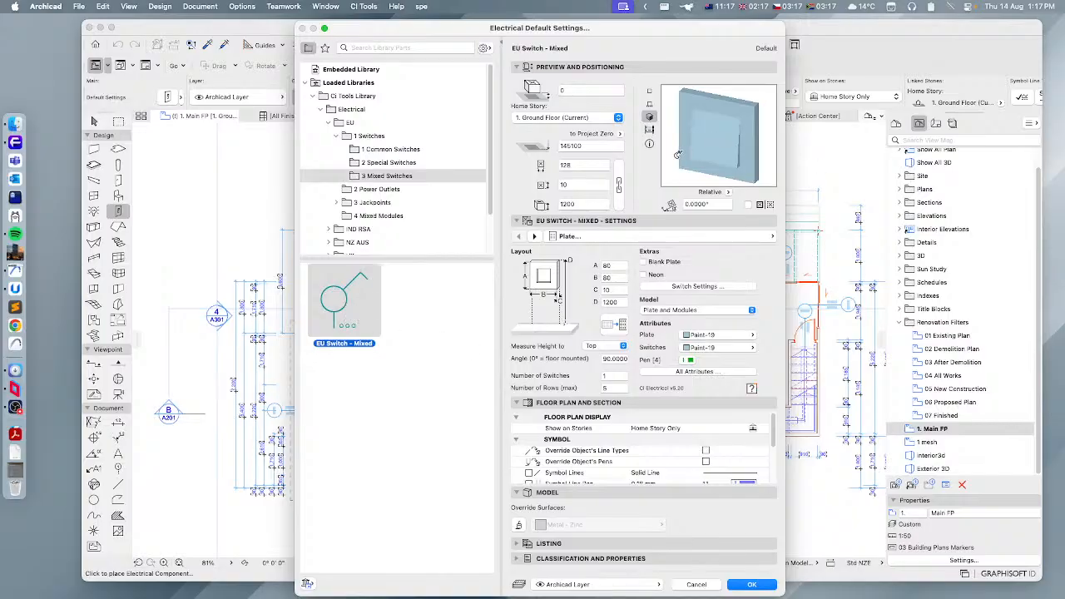
click(613, 376)
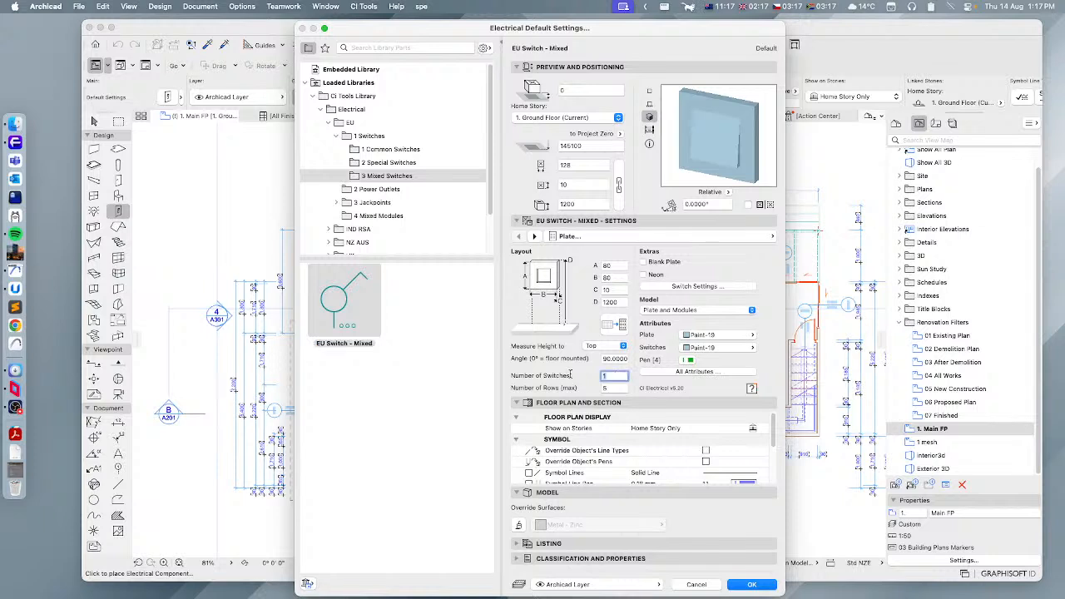
key(Tab)
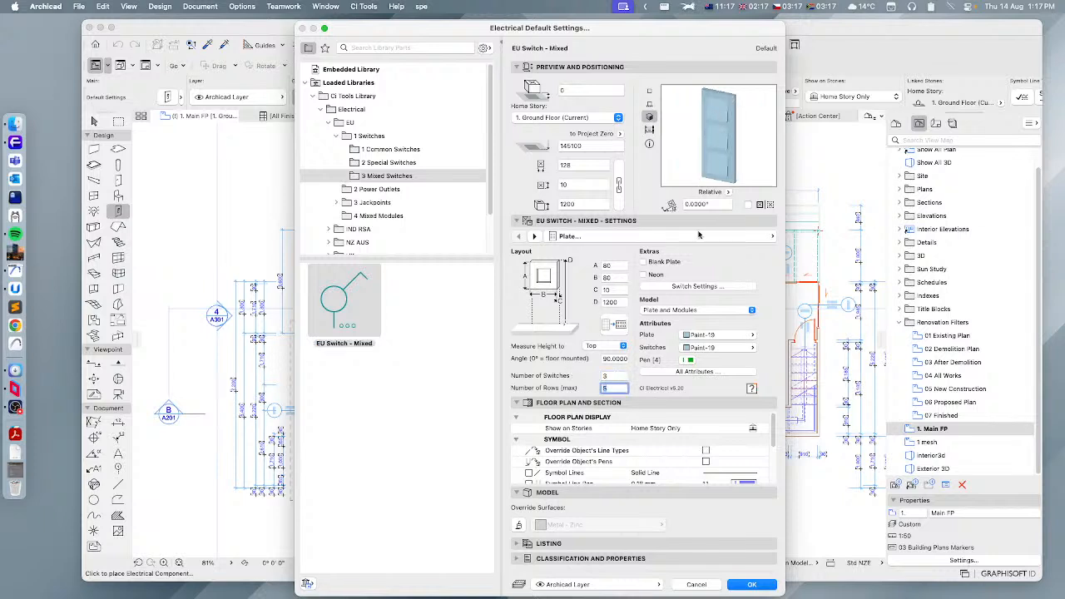
click(771, 236)
click(812, 250)
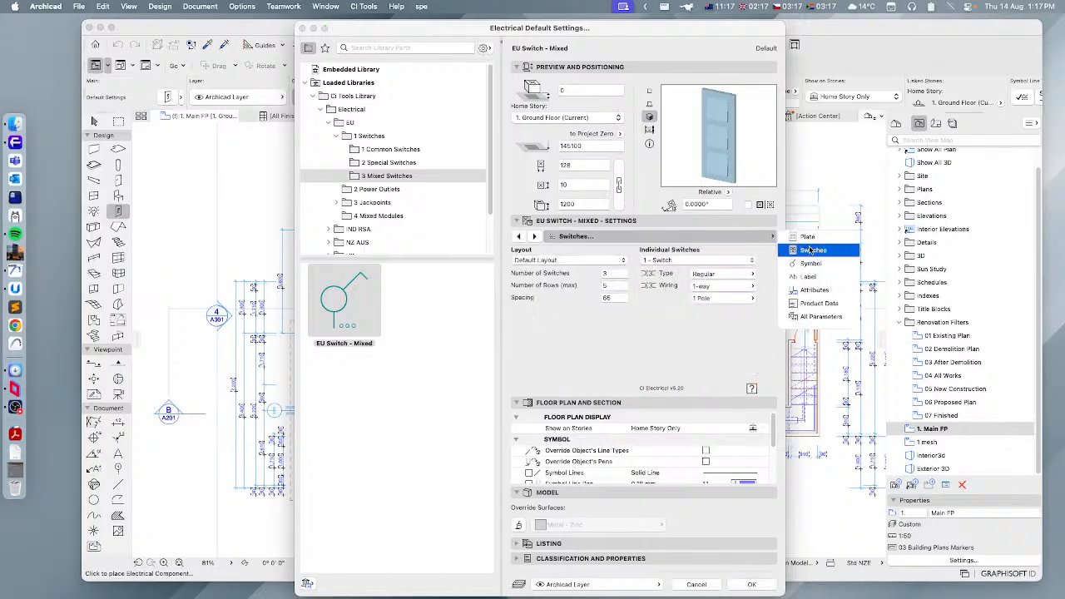
- Set the second individual switch's type to Push Button
click(674, 262)
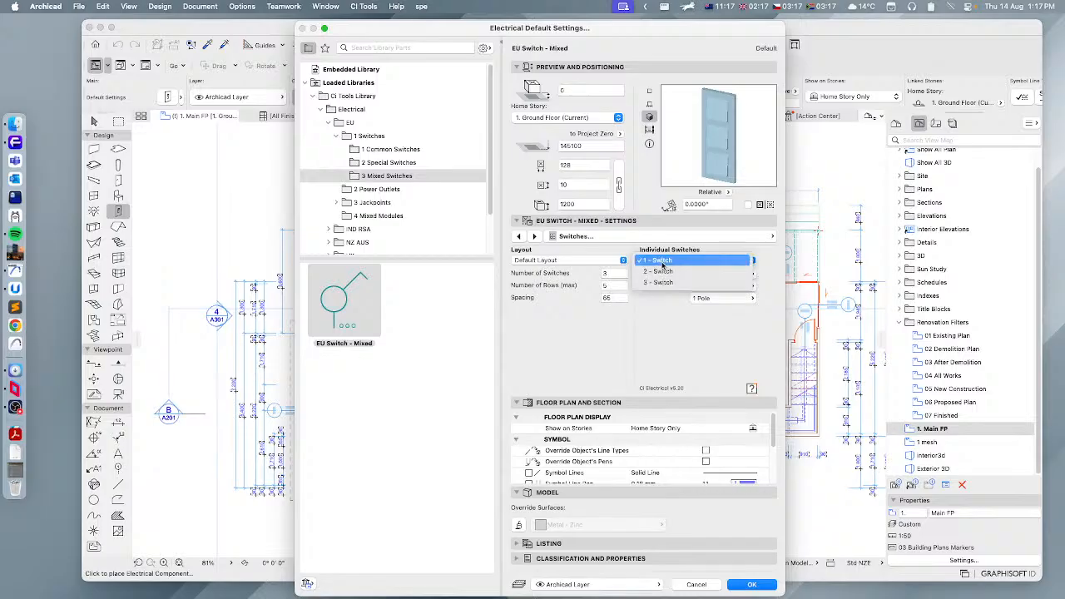
click(686, 262)
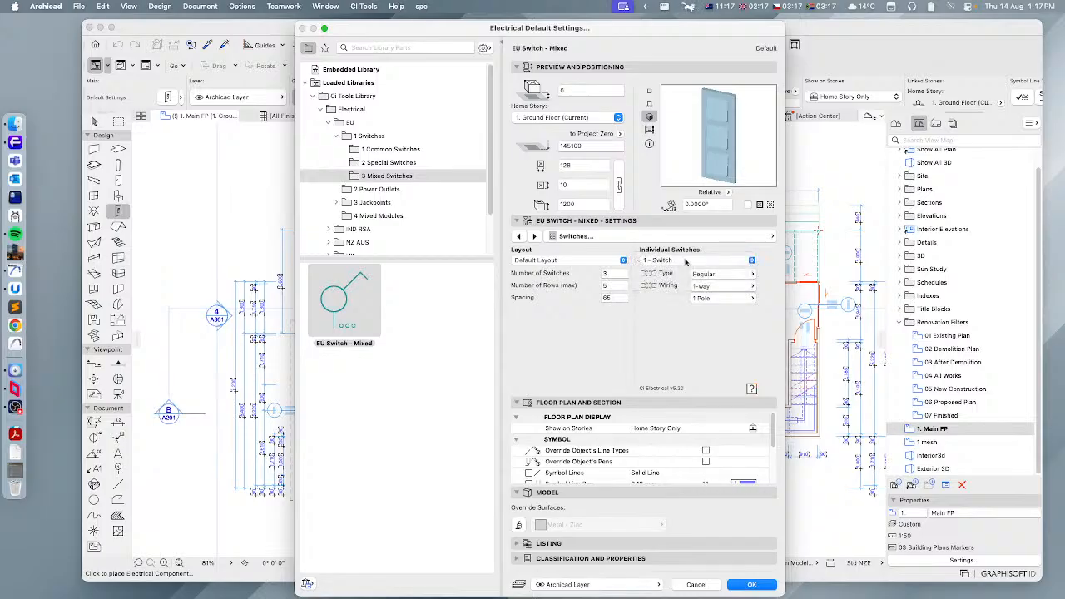
click(657, 260)
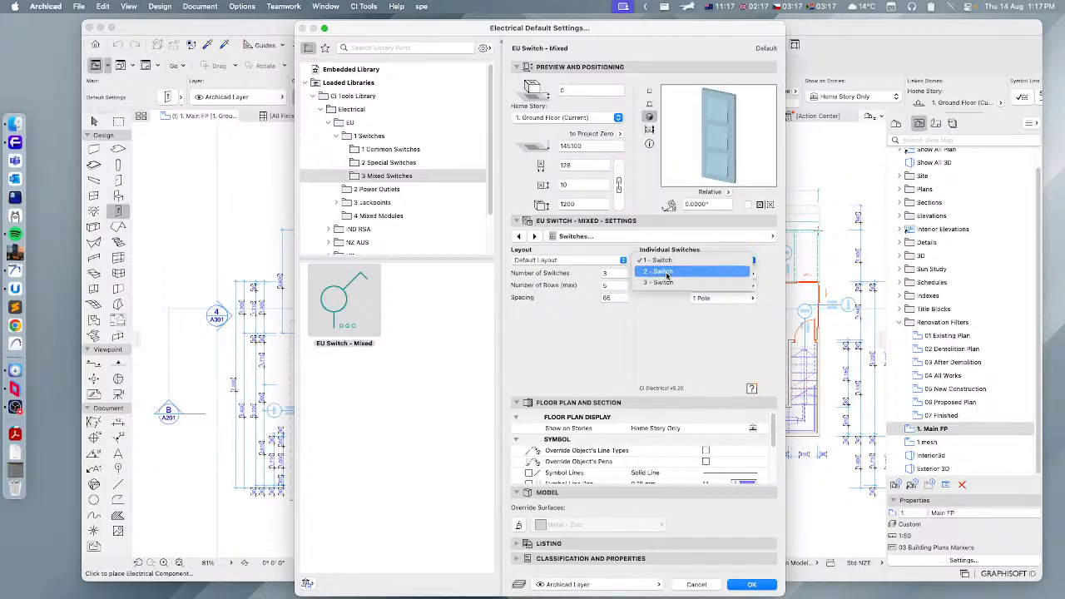
click(663, 272)
click(701, 277)
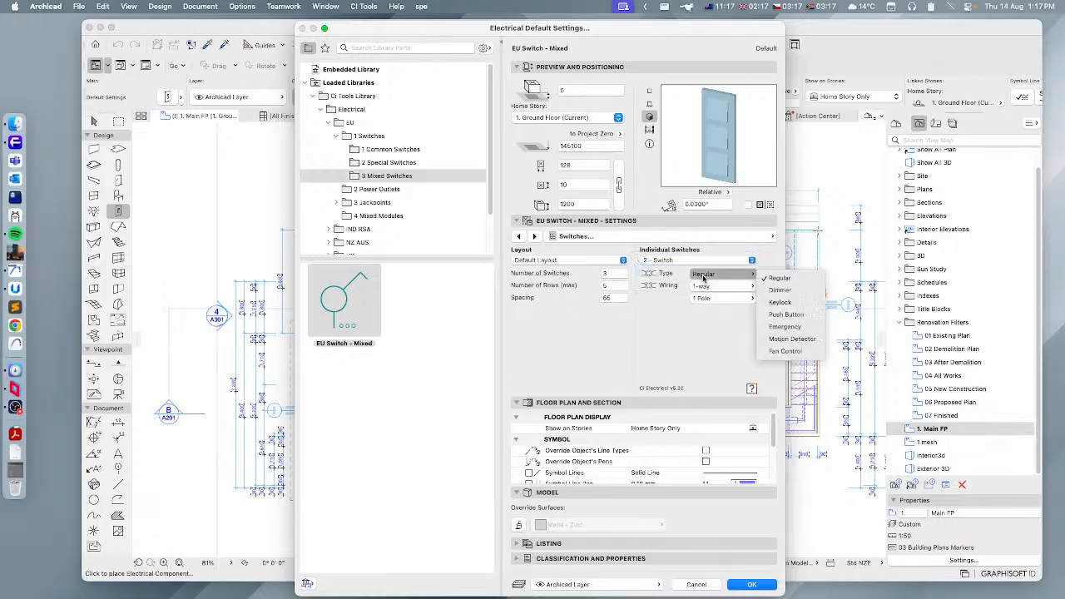
click(781, 316)
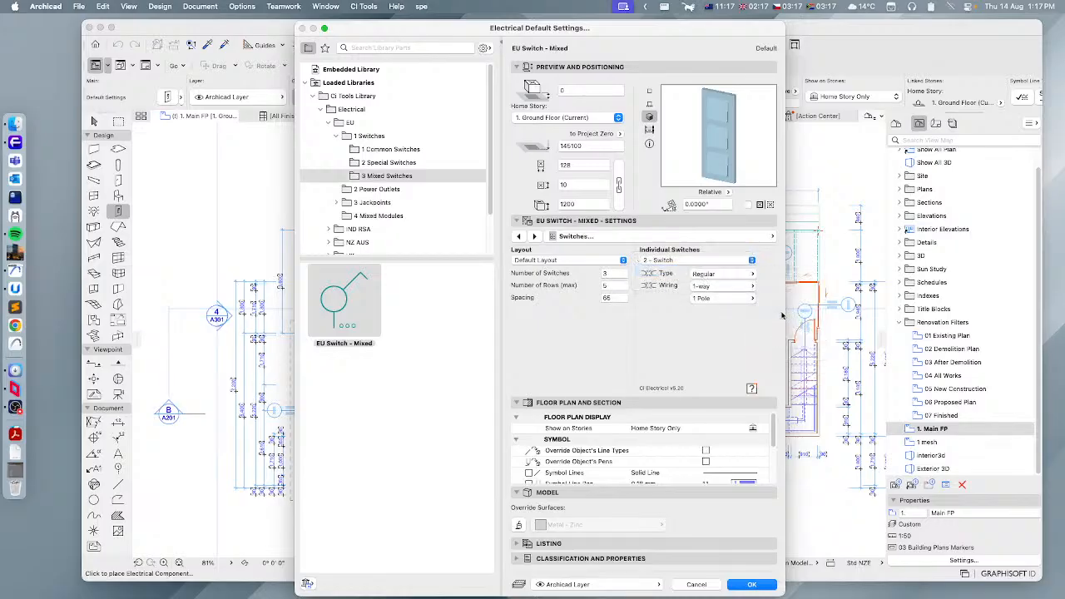
- Set the third individual switch's type to Fan Control
click(675, 264)
click(690, 271)
click(716, 277)
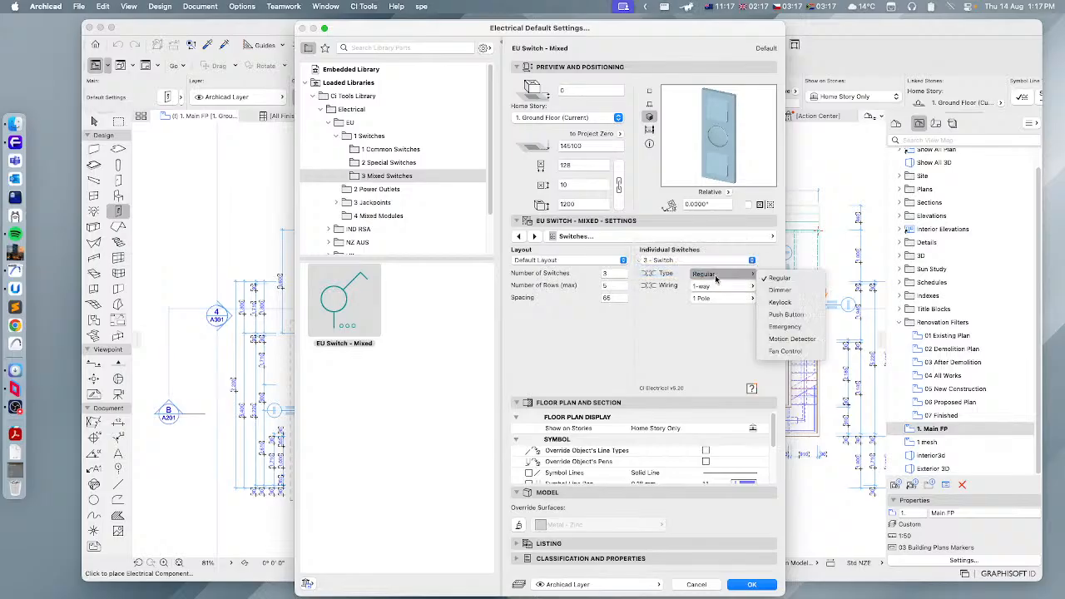
click(704, 348)
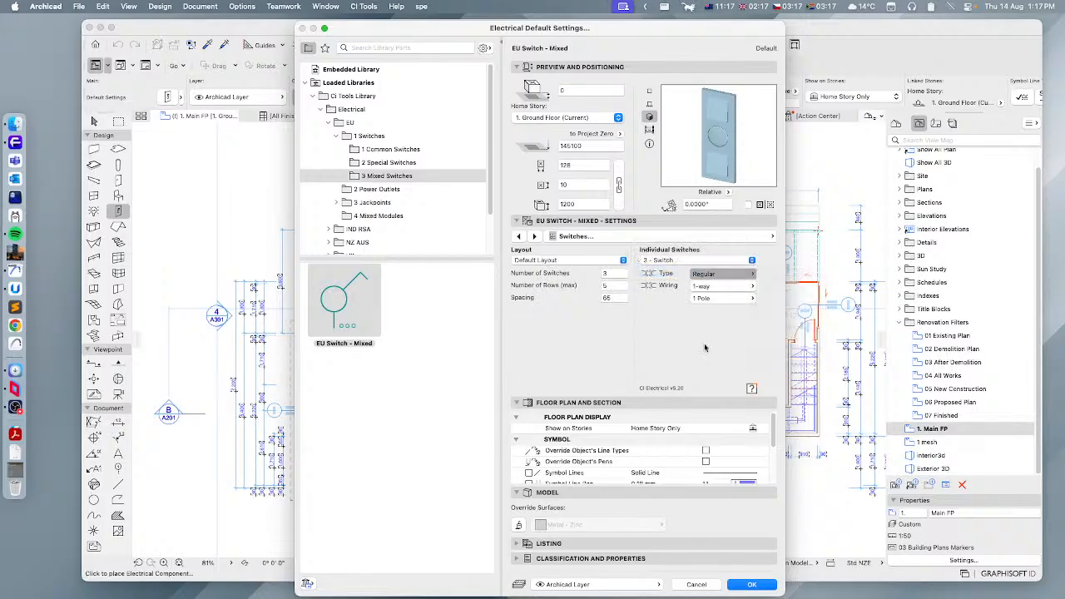
- Compare the mixed switch plate in the elevation, 3D and plan symbol previews
click(650, 105)
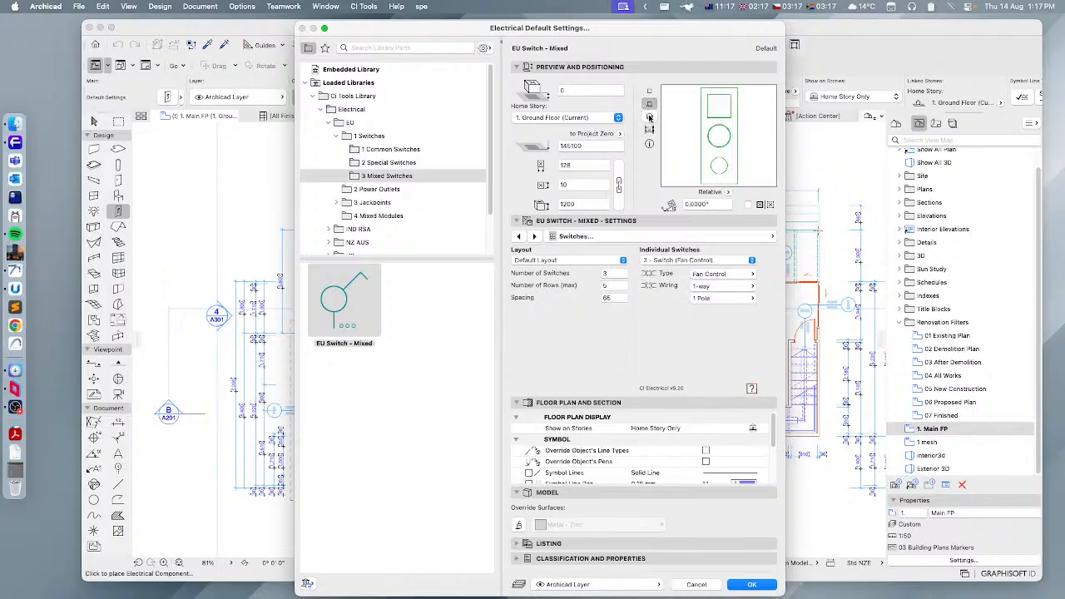
click(650, 118)
click(649, 90)
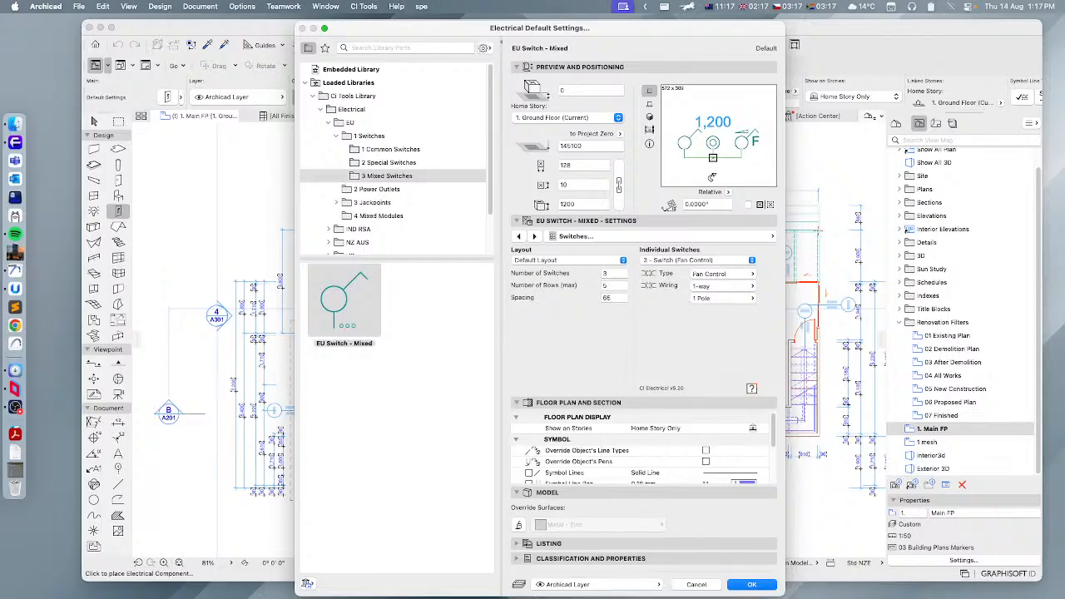
click(650, 117)
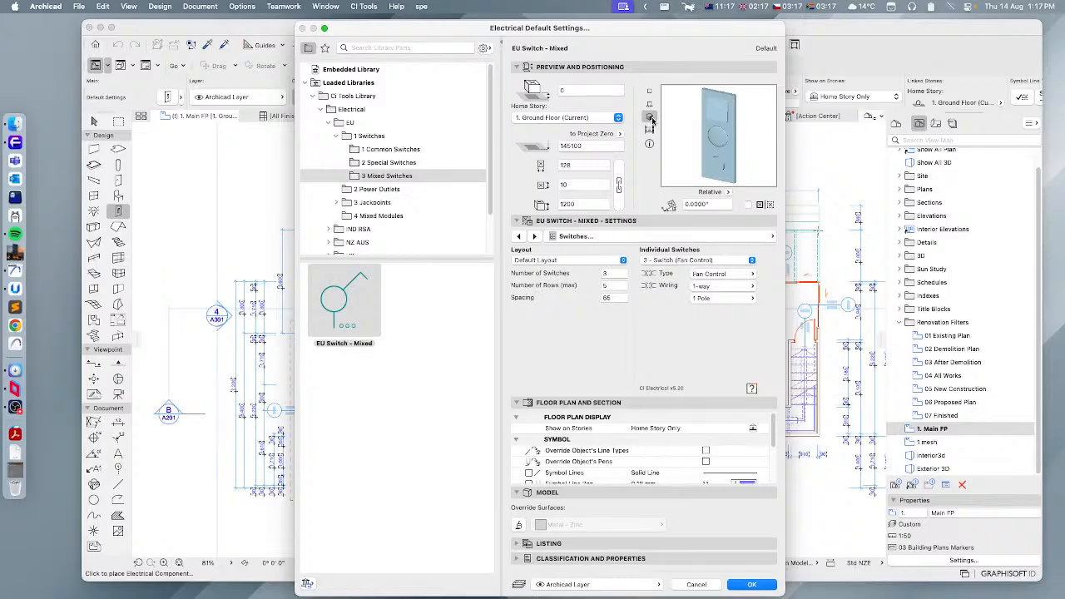
- Set the third individual switch's type back to Regular
click(693, 261)
click(676, 238)
click(693, 261)
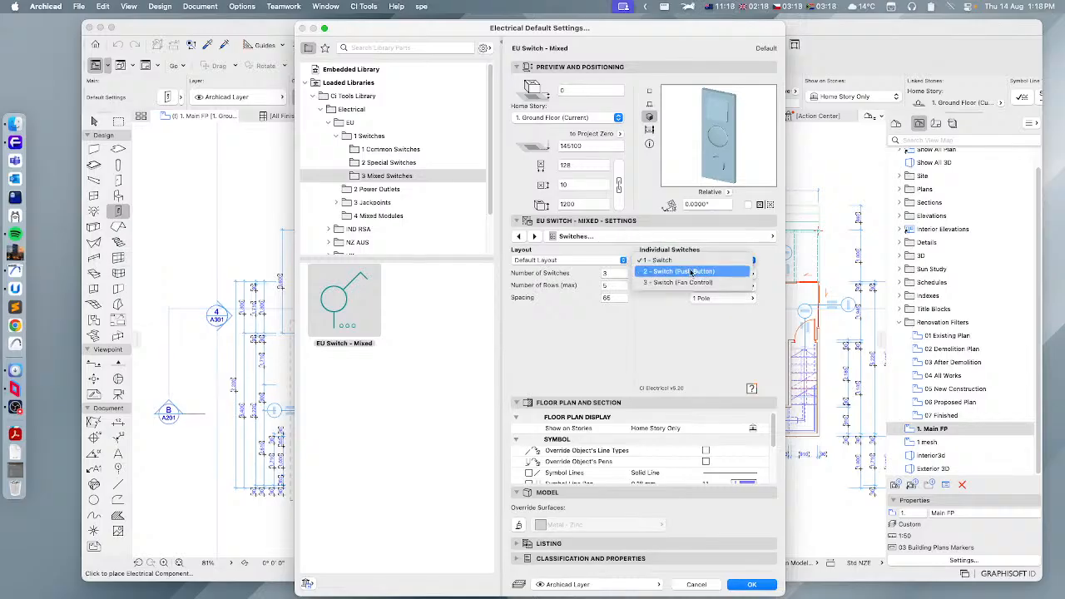
click(689, 274)
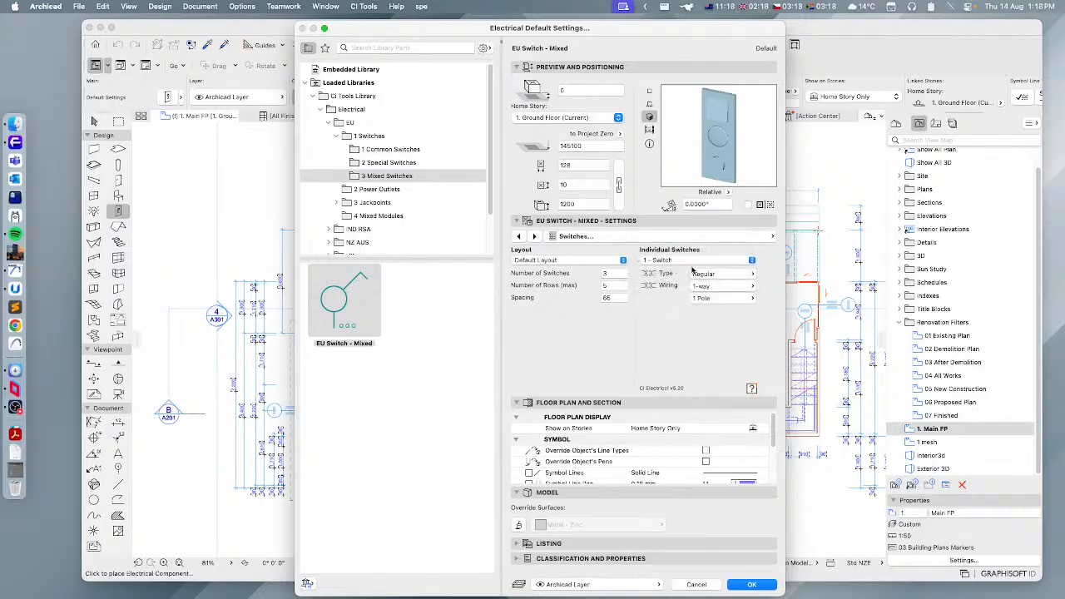
click(691, 263)
click(687, 281)
click(708, 274)
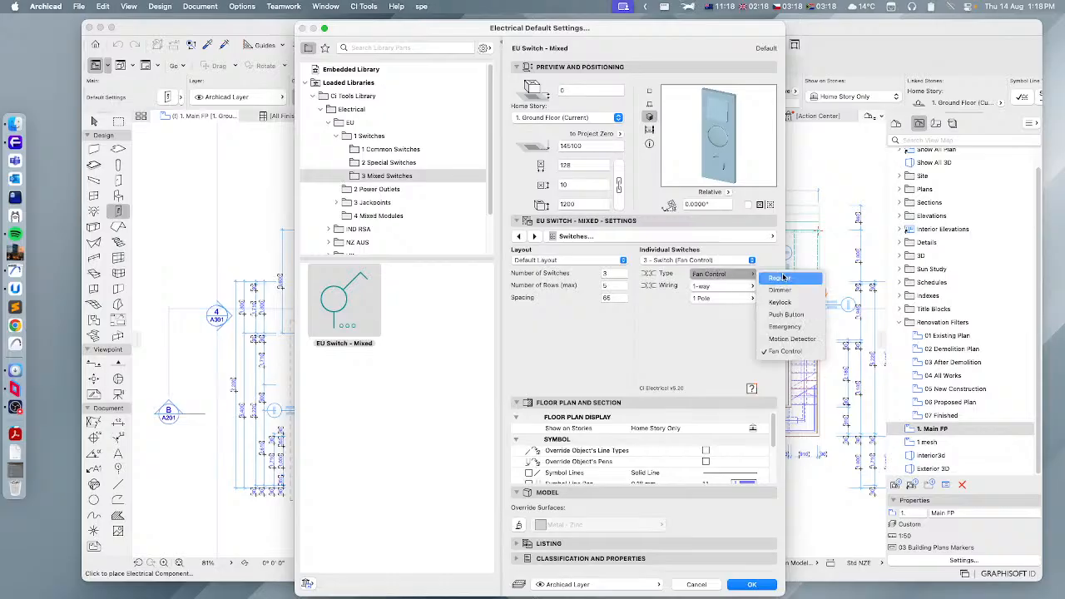
- Set the second individual switch's type back to Regular and reselect 1 - Switch
click(690, 266)
click(689, 261)
click(689, 250)
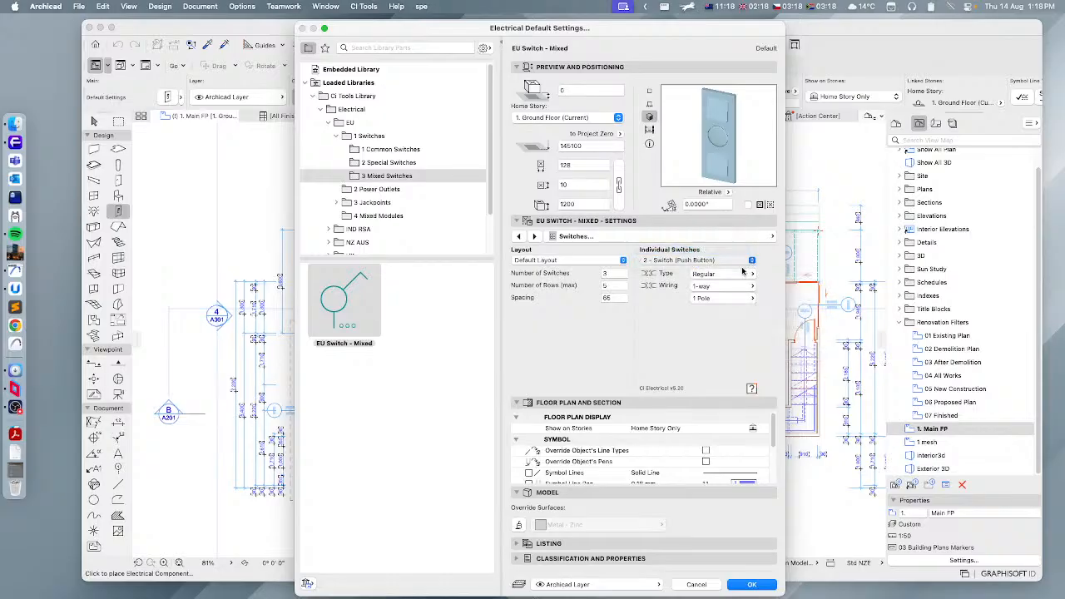
click(710, 276)
click(712, 277)
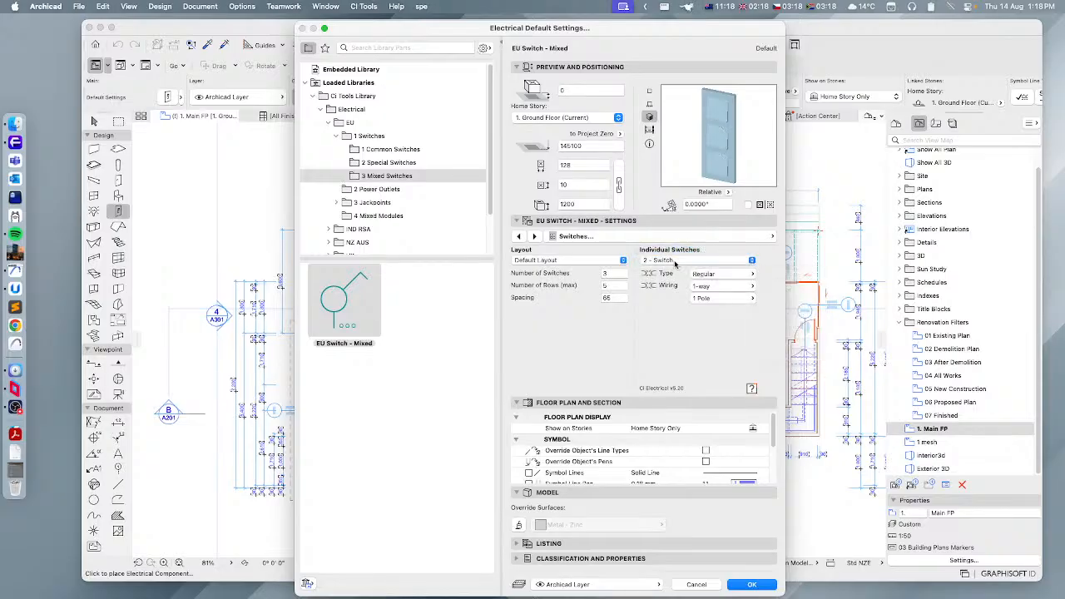
click(677, 263)
click(672, 250)
- Choose EU Powerpoint from the EU 2 Power Outlets folder with 2 power points in at most 2 rows
click(338, 137)
click(372, 150)
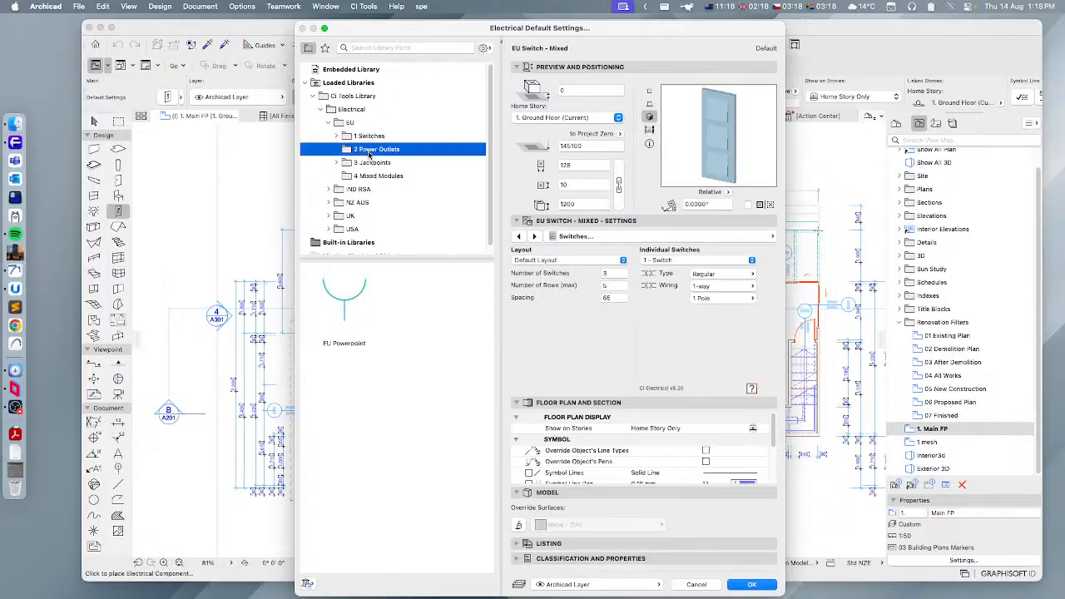
click(345, 300)
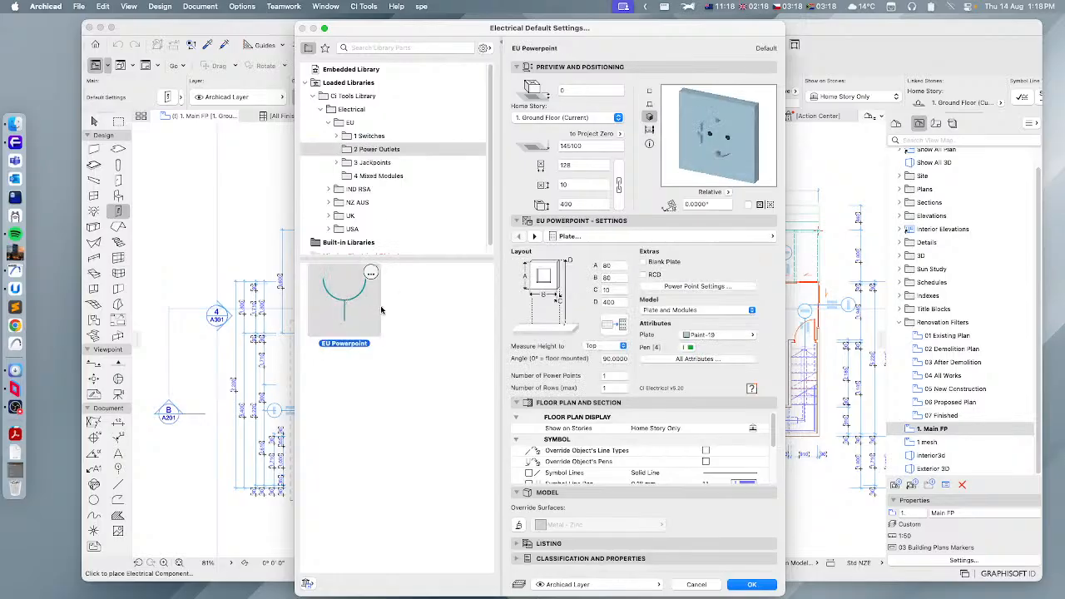
click(621, 374)
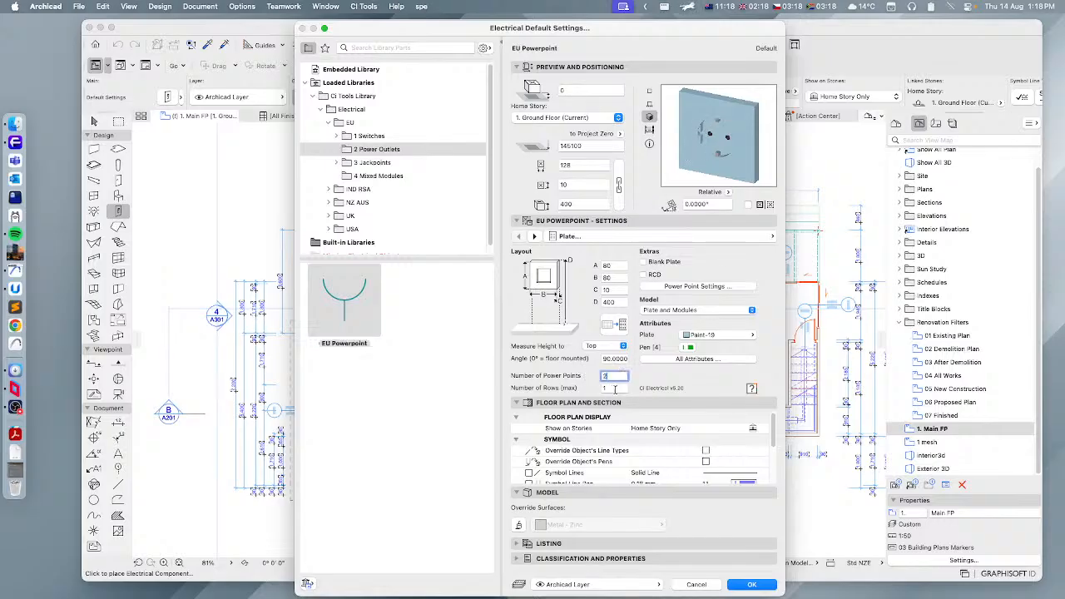
click(615, 390)
text(2)
click(620, 376)
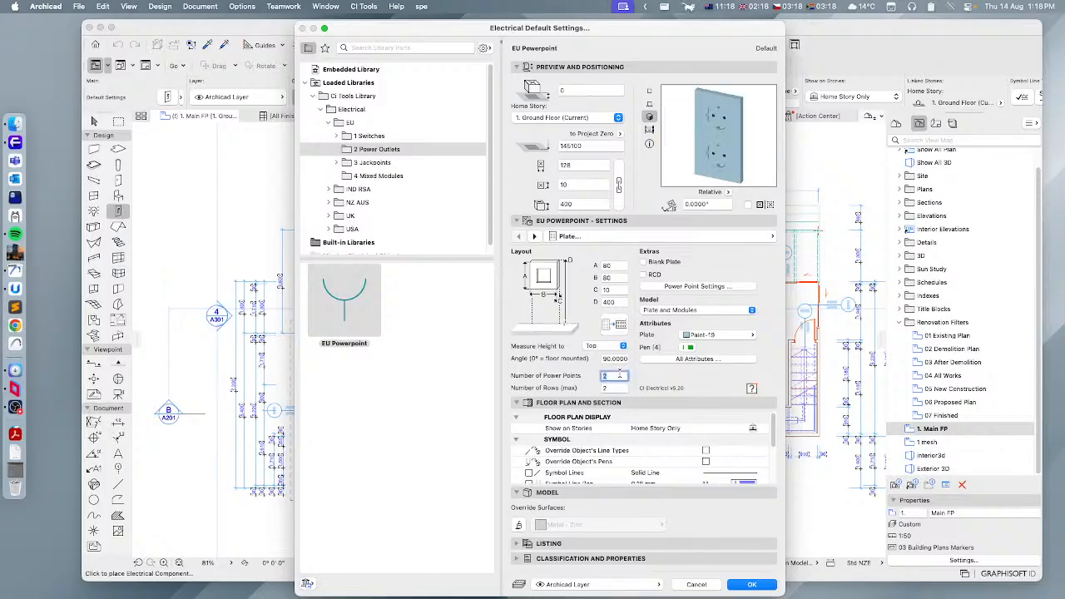
- Show the EU Powerpoint's Power Points settings page and select 2 - Power Point to view its individual options
click(691, 238)
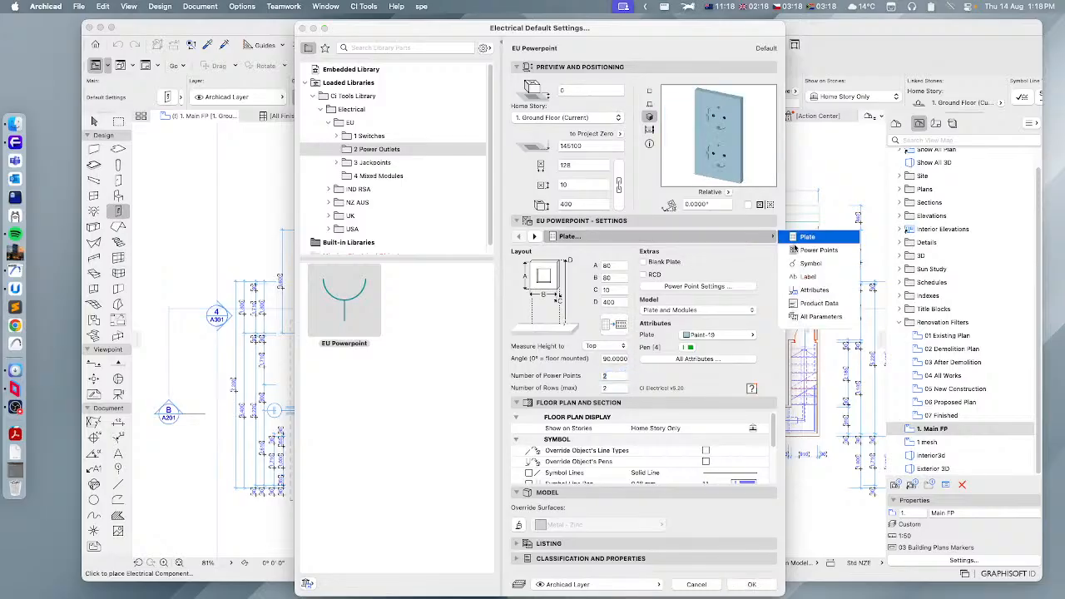
click(820, 251)
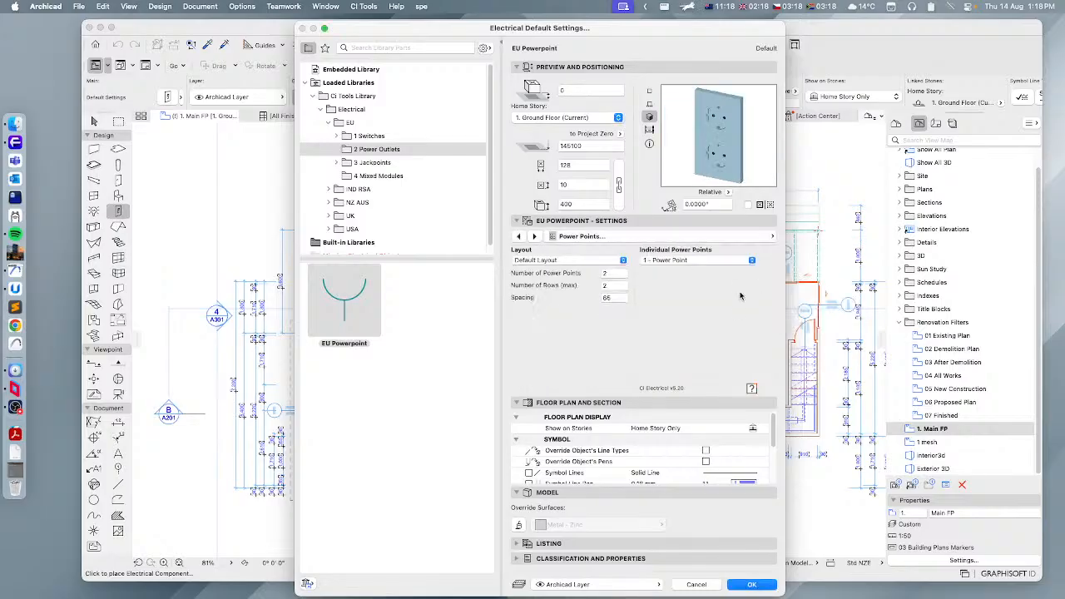
click(692, 262)
click(669, 271)
click(694, 238)
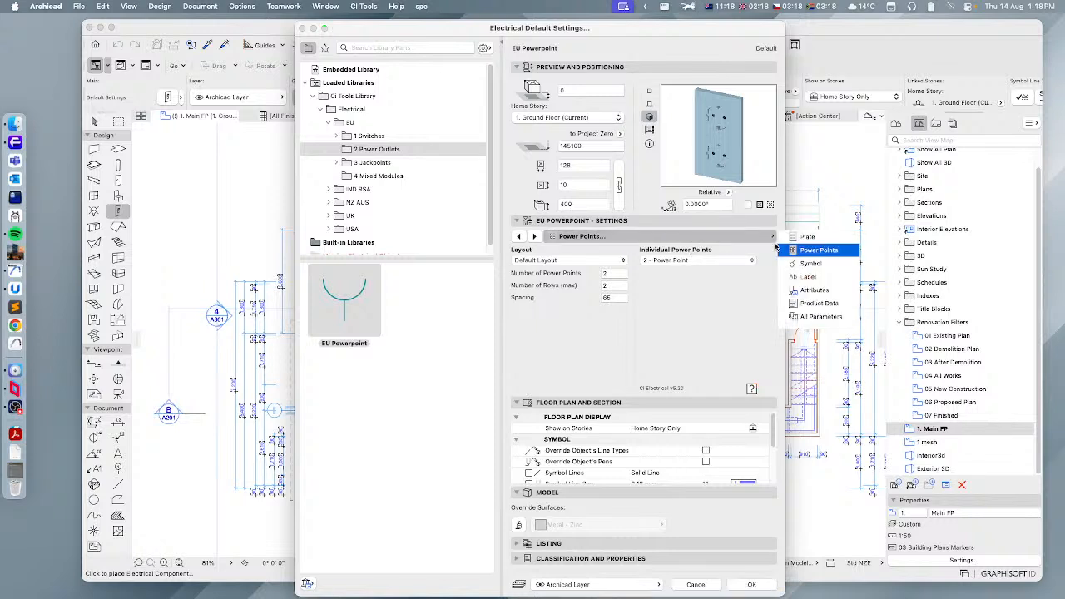
click(759, 246)
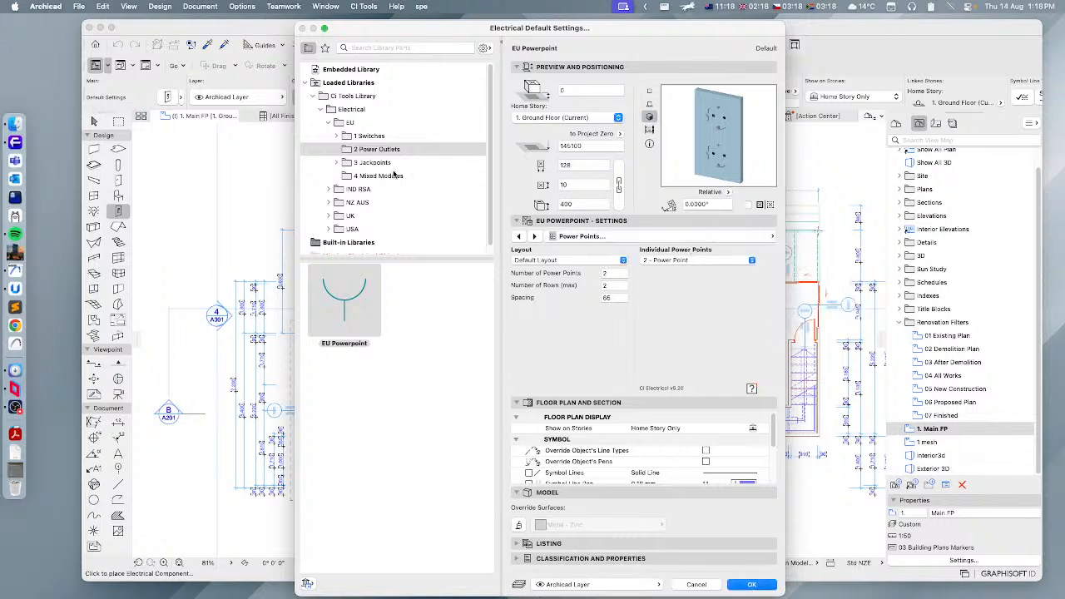
- Return to the EU Powerpoint's Plate settings page and compare its plan symbol and 3D previews
click(692, 238)
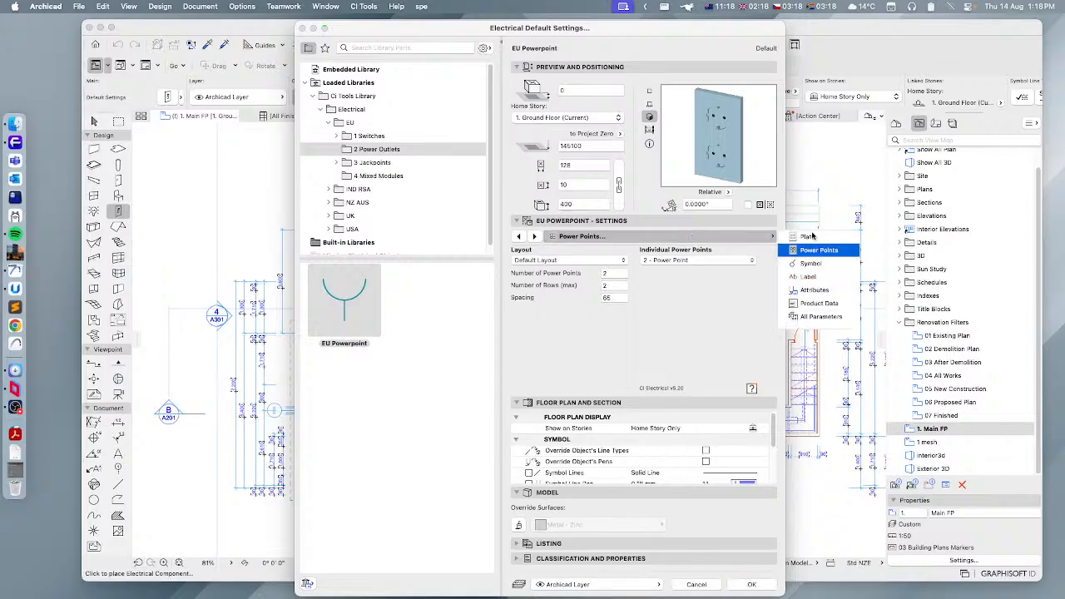
click(809, 237)
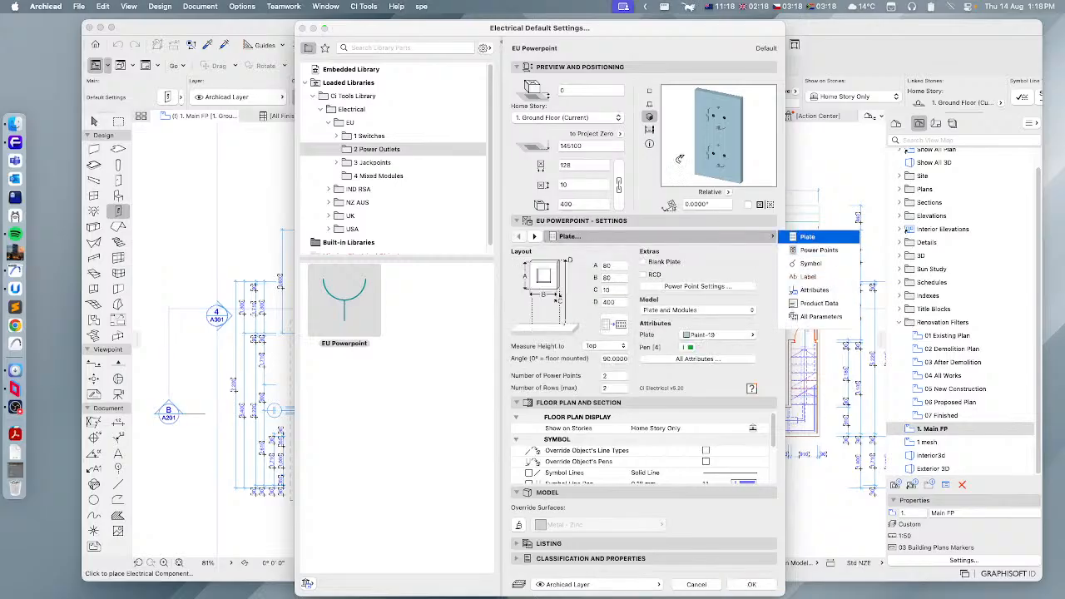
click(649, 92)
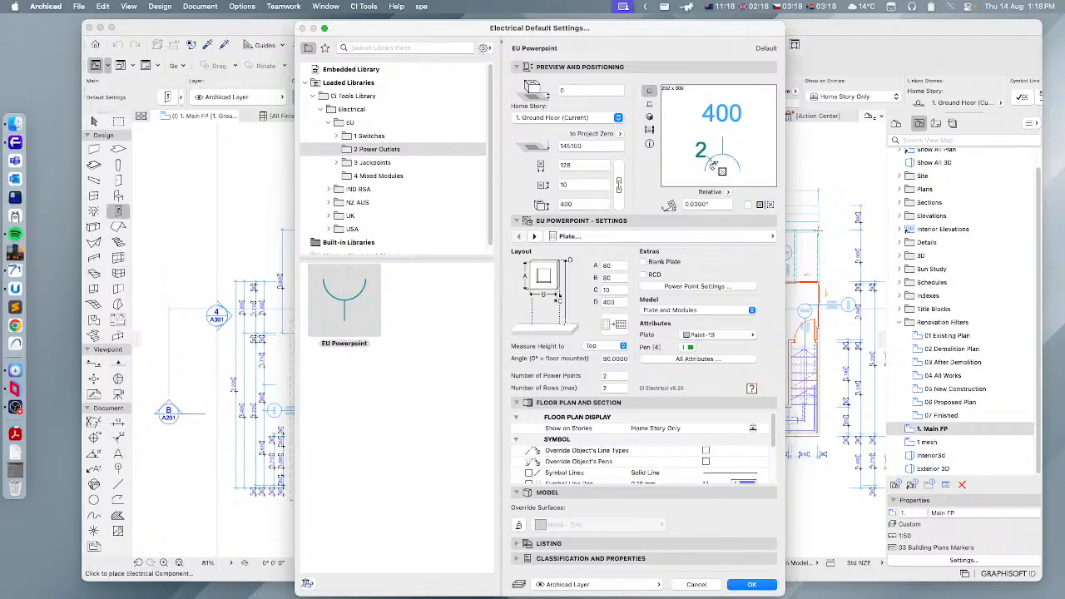
click(649, 117)
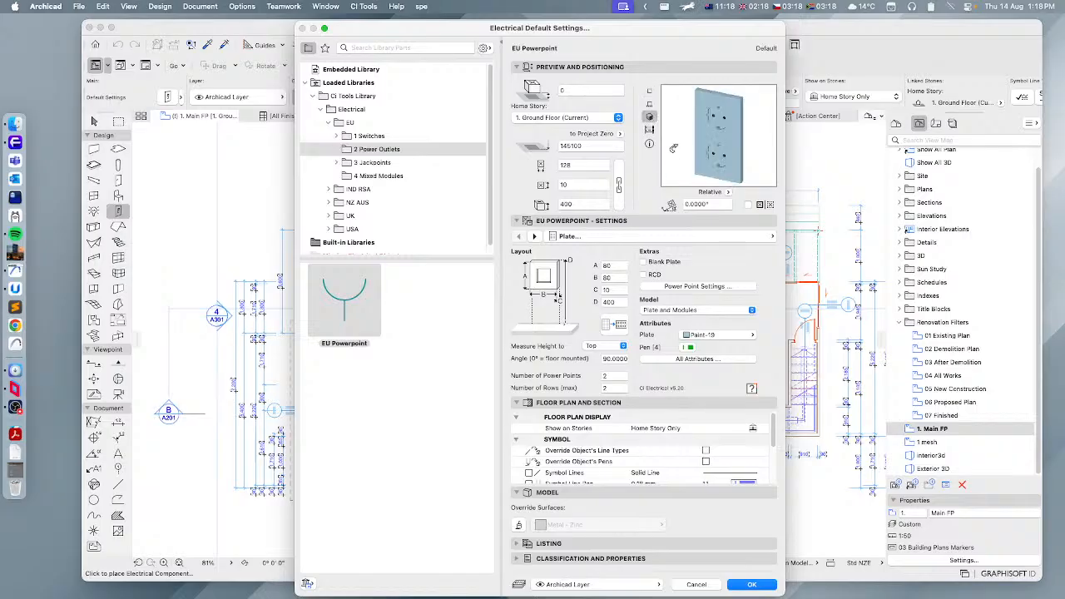
- Browse the EU 1 Common Jackpoints folder and preview the Phone, Satellite TV and Data jackpoints
click(368, 162)
click(335, 164)
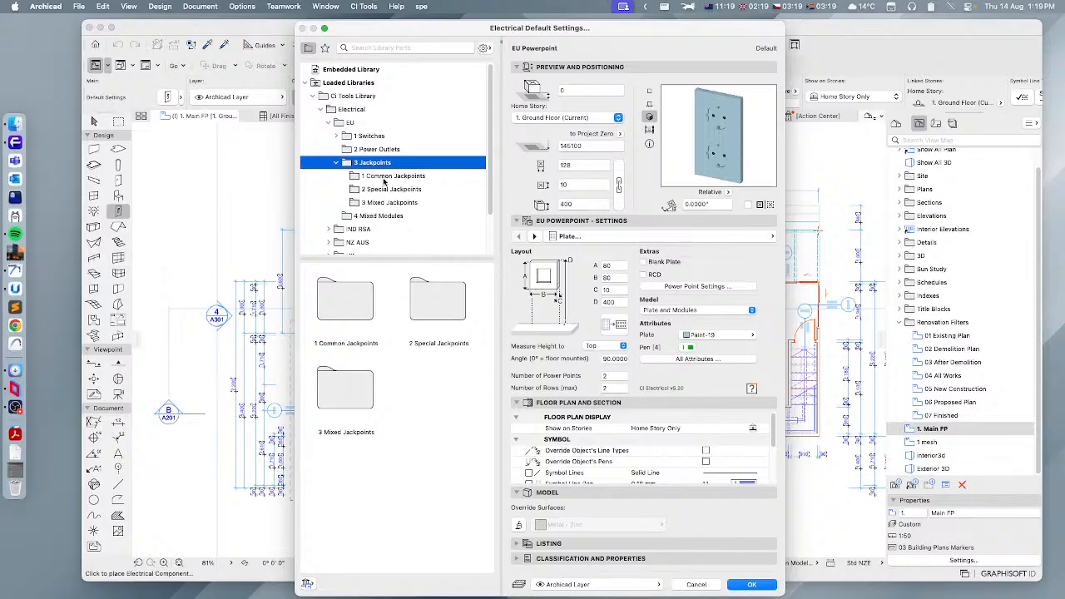
click(385, 177)
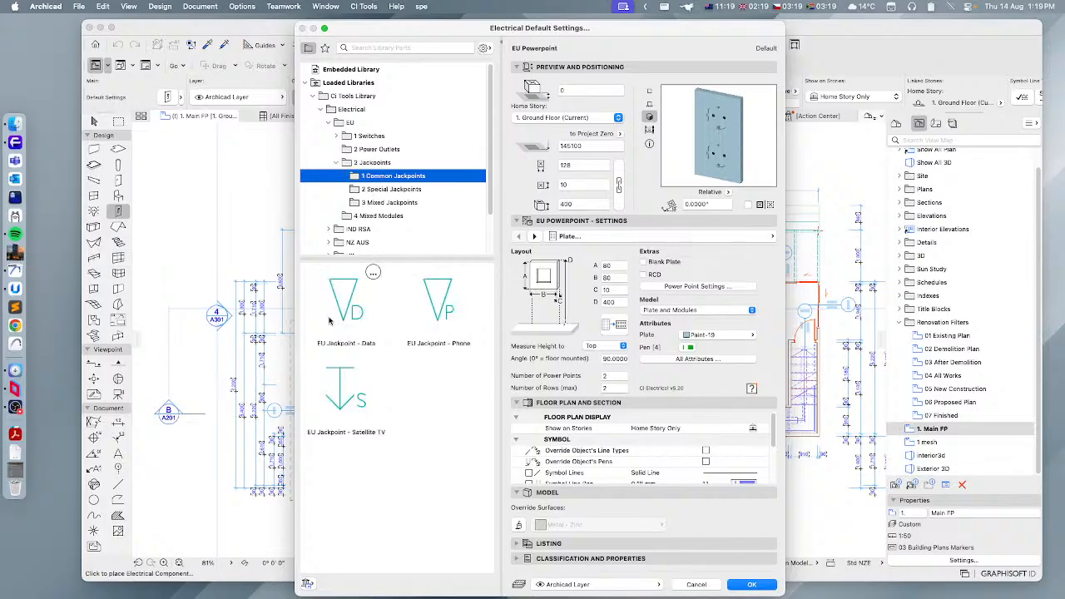
click(340, 307)
click(439, 297)
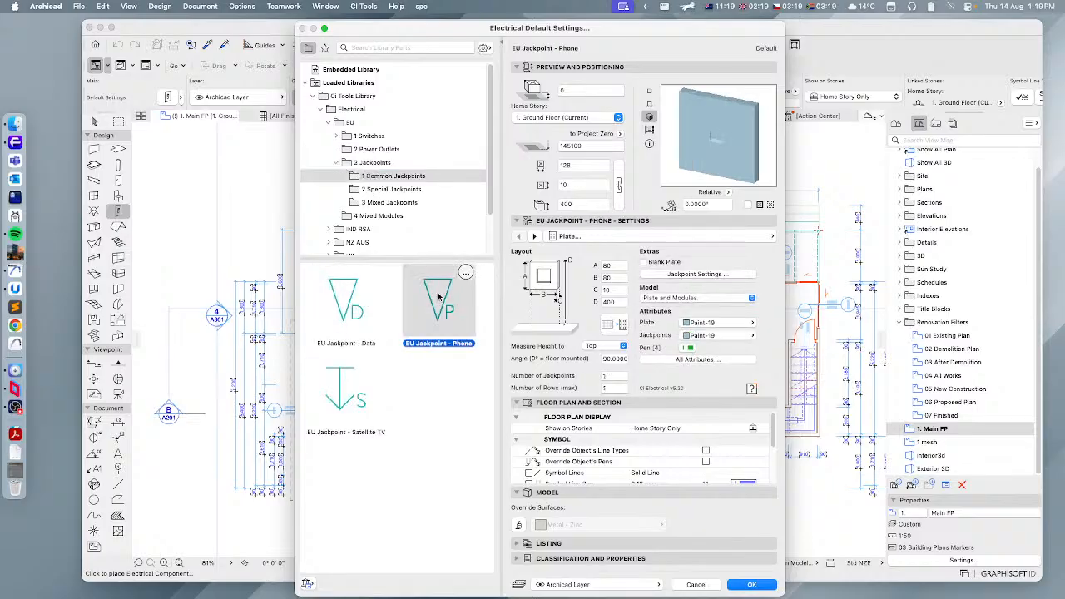
click(340, 400)
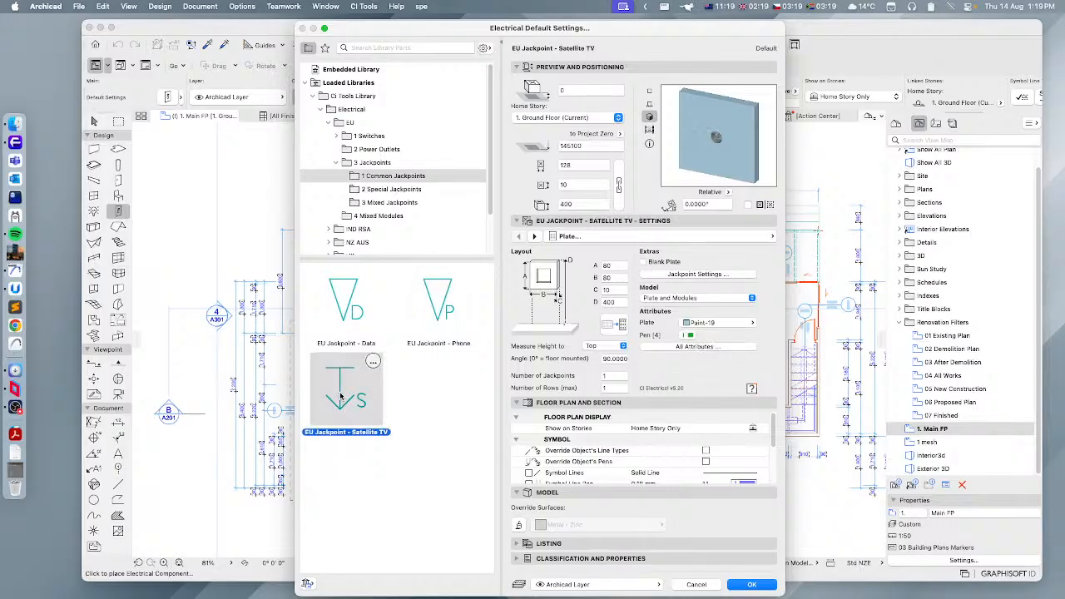
click(339, 295)
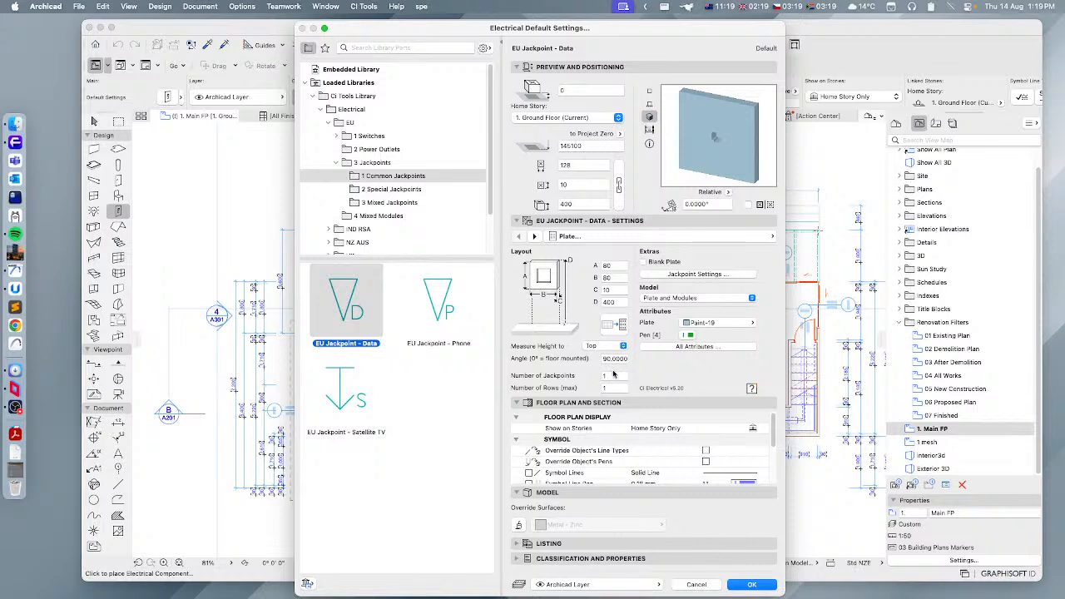
- Preview the jackpoints in the EU 2 Special Jackpoints folder, from AVI, FM Antenna and HDMI through to USB Charger and Video RGB
click(383, 191)
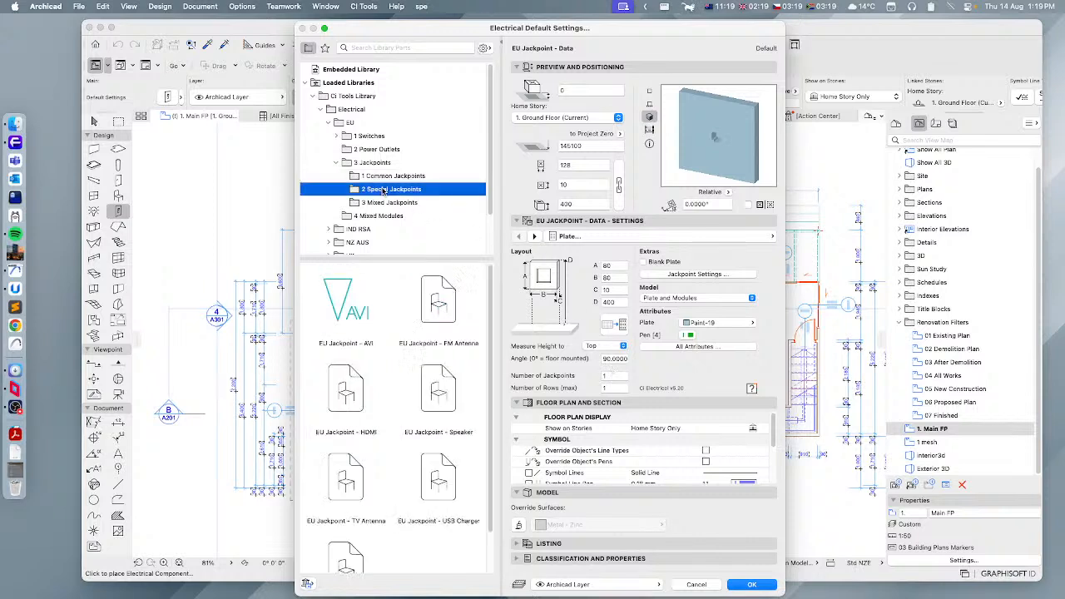
click(353, 312)
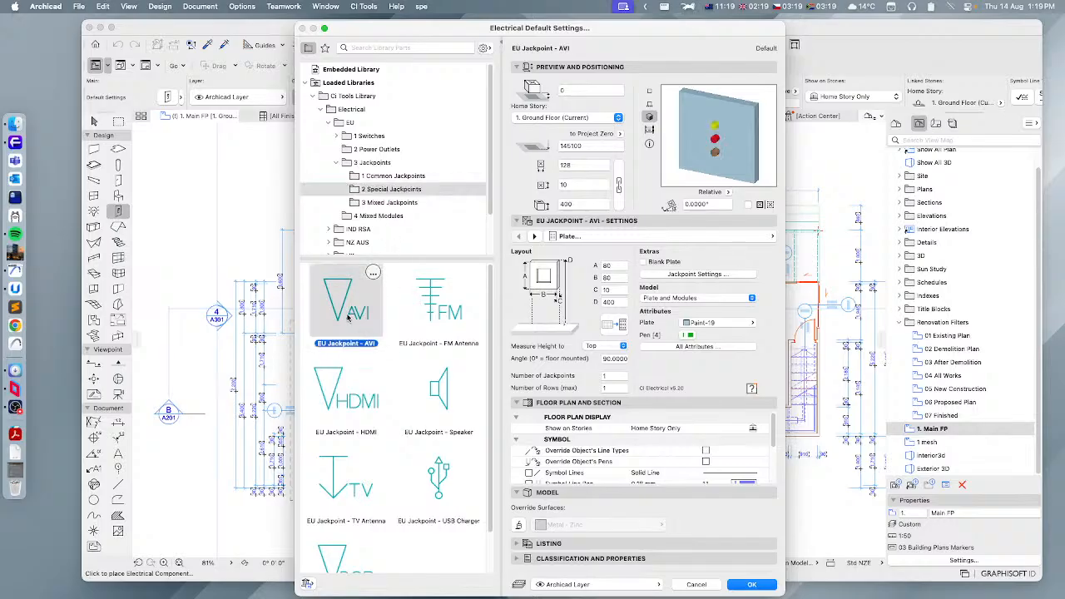
click(432, 312)
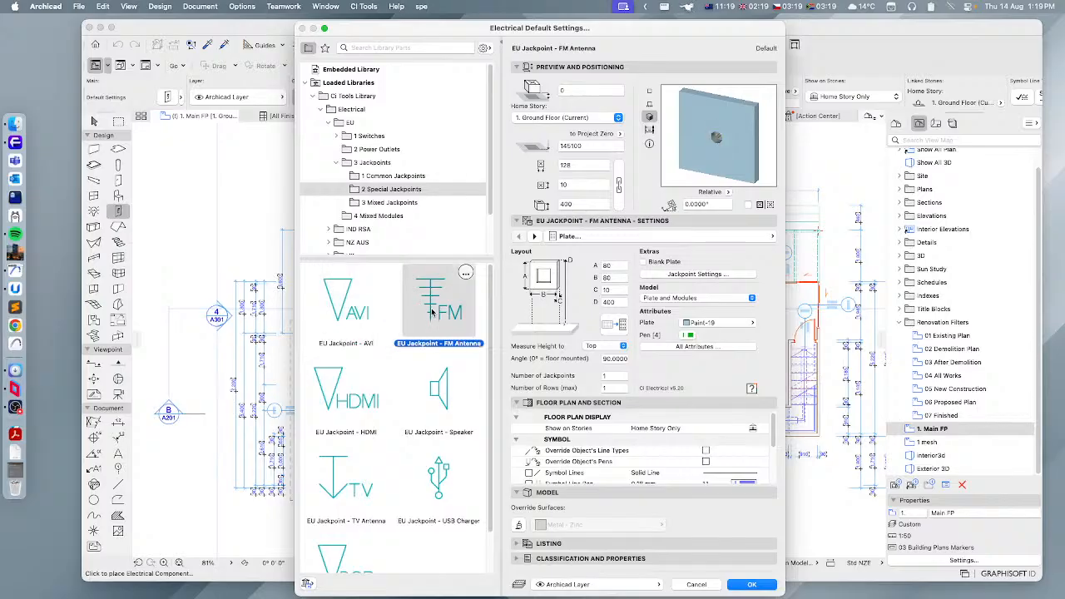
click(347, 400)
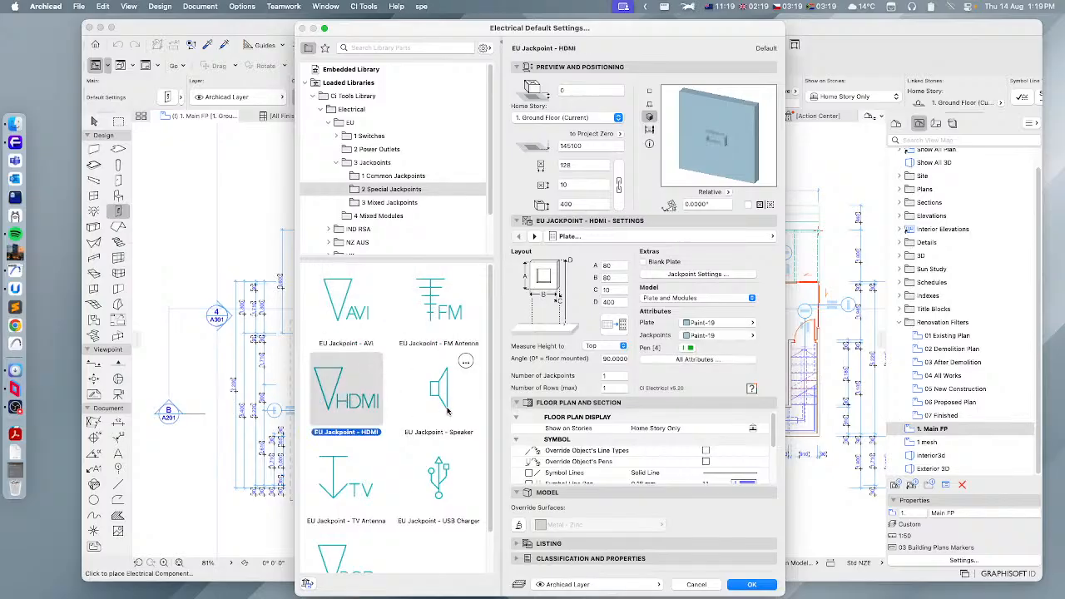
click(446, 408)
click(340, 484)
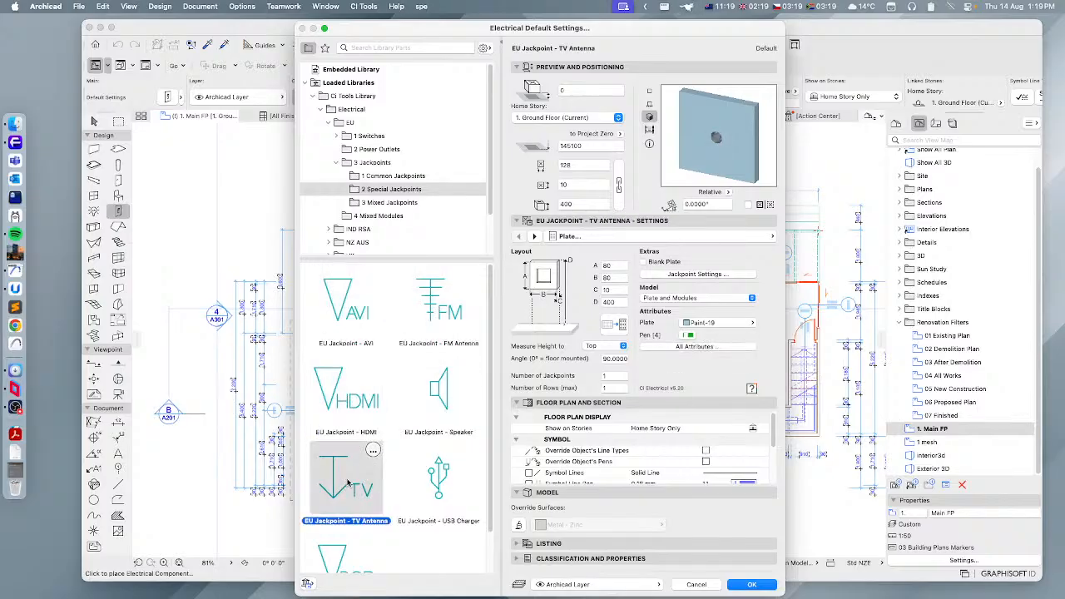
scroll(343, 486, down, 2)
click(440, 443)
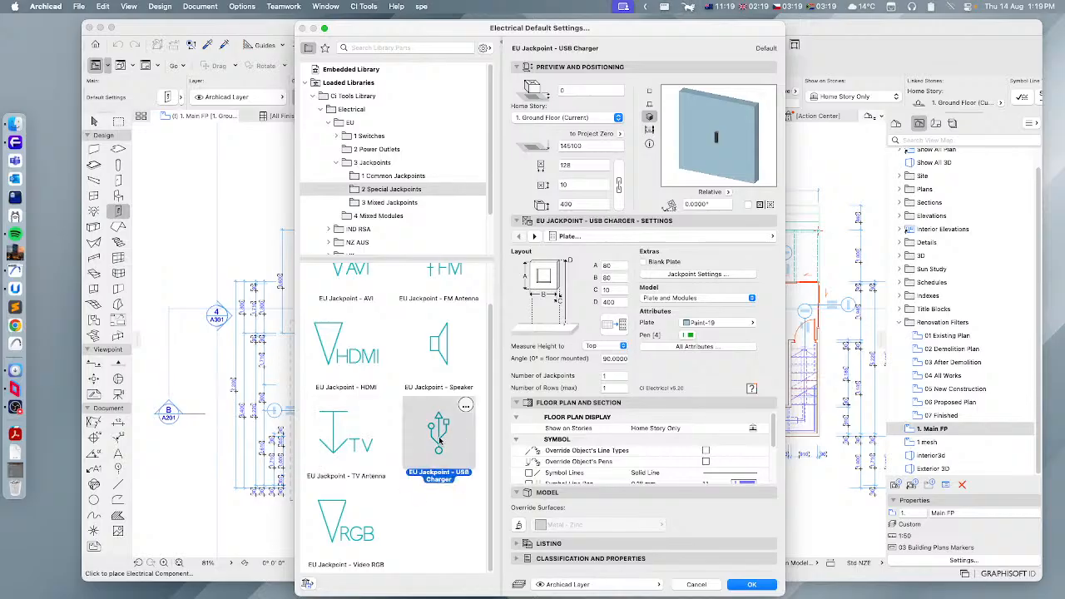
click(340, 536)
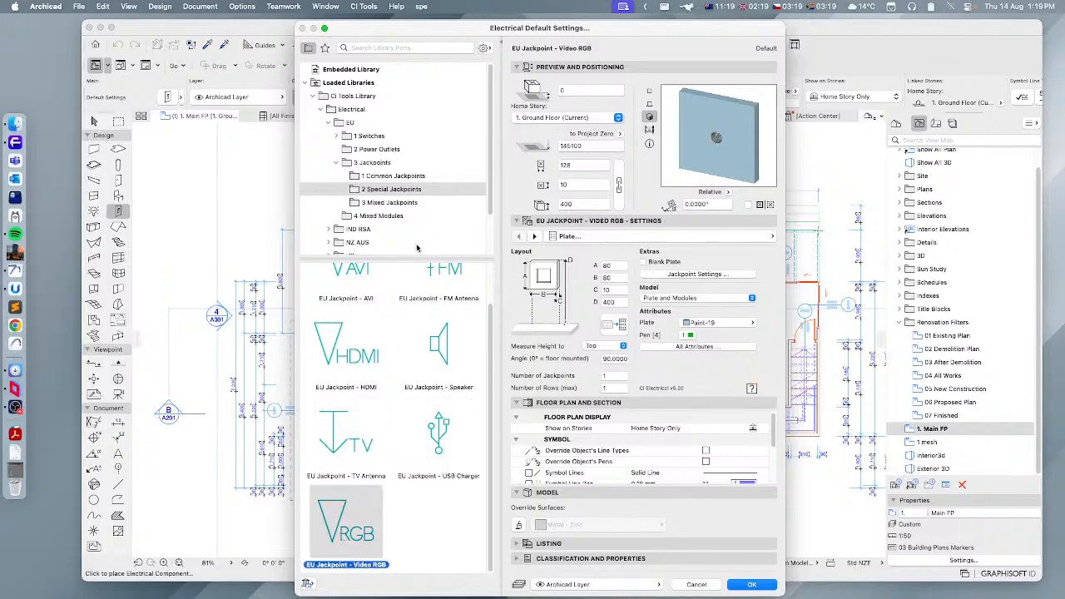
- Choose EU Jackpoint - Mixed from the 3 Mixed Jackpoints folder with 3 jackpoints in at most 3 rows
click(397, 203)
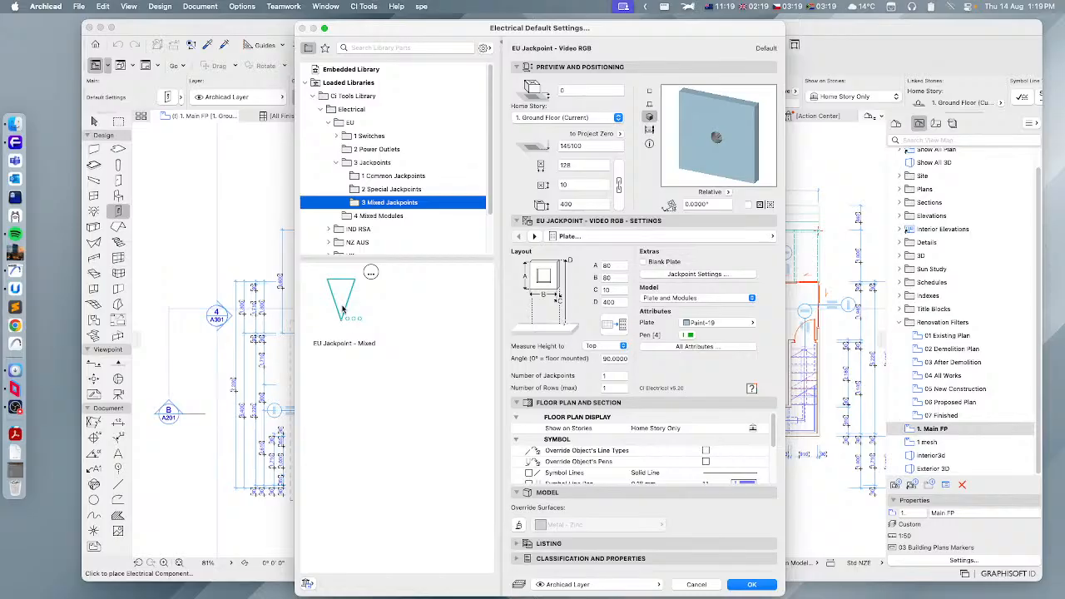
click(341, 313)
click(615, 375)
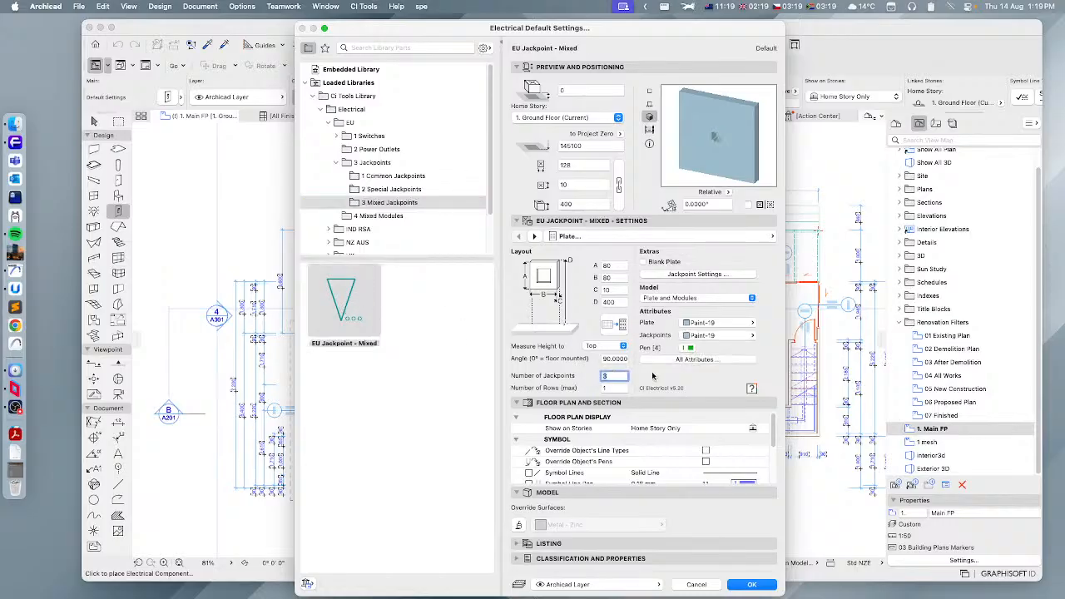
click(619, 387)
text(3)
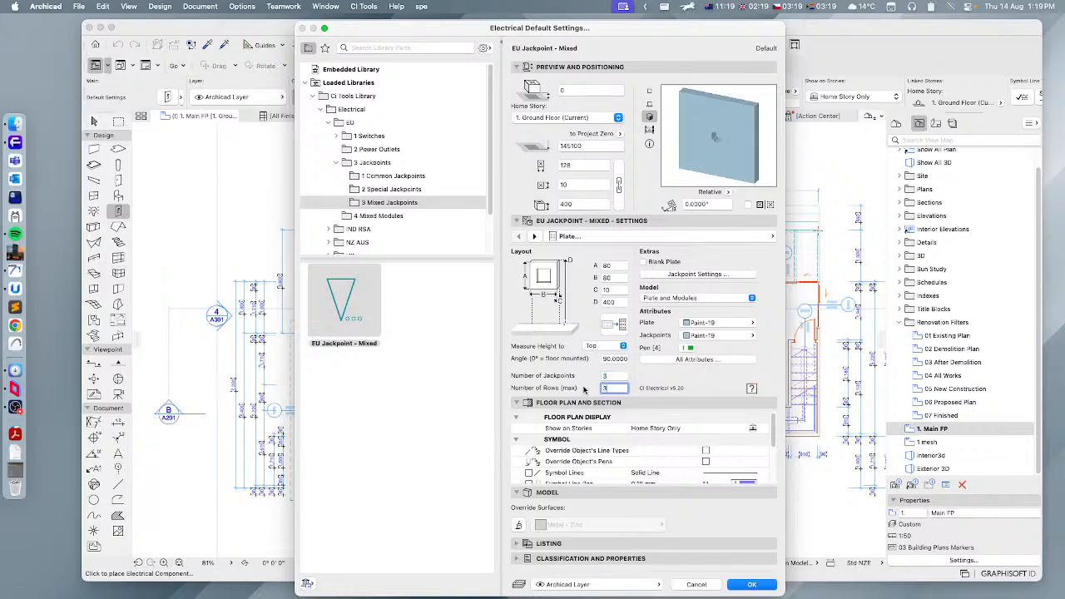
click(615, 376)
- Set the second individual jackpoint's type to HDMI on the Jackpoints settings page
click(766, 237)
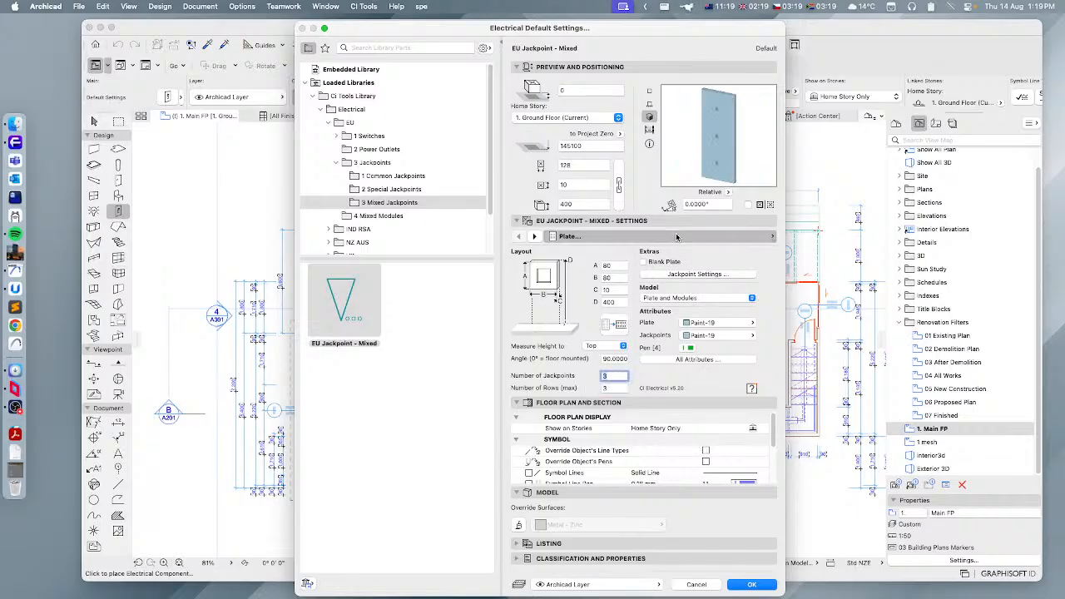
click(811, 251)
click(697, 260)
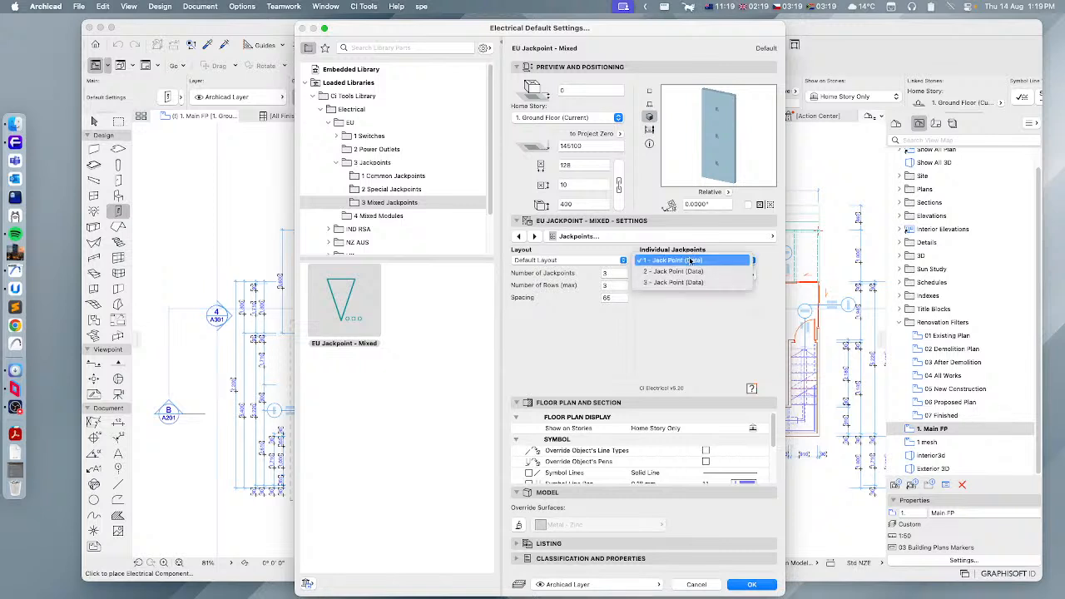
click(683, 269)
click(723, 275)
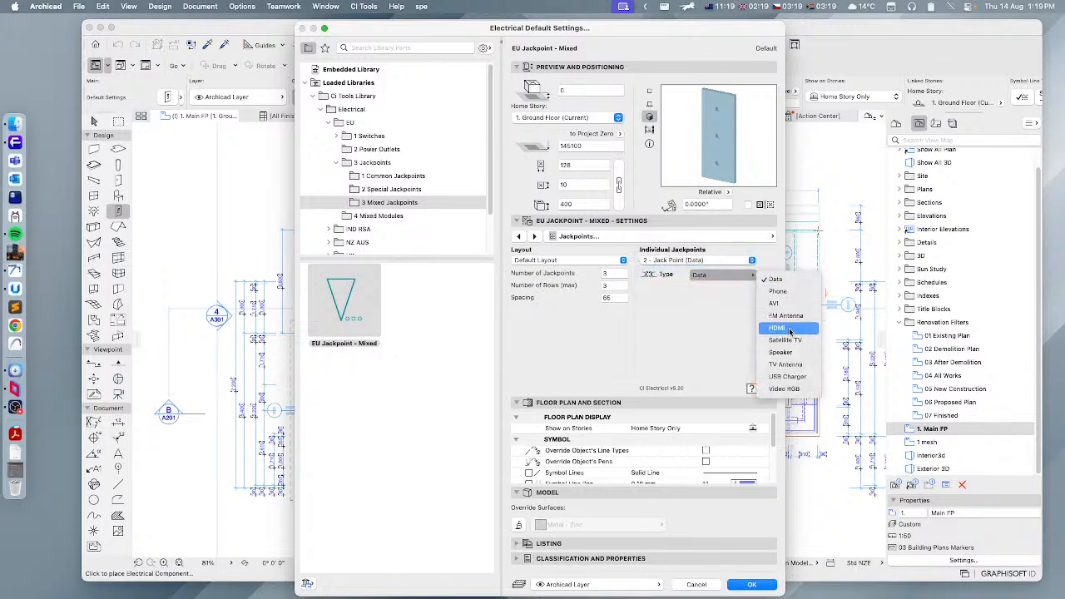
click(789, 327)
- Set the third individual jackpoint's type to USB Charger and make the USB chargers Double
click(690, 261)
click(695, 272)
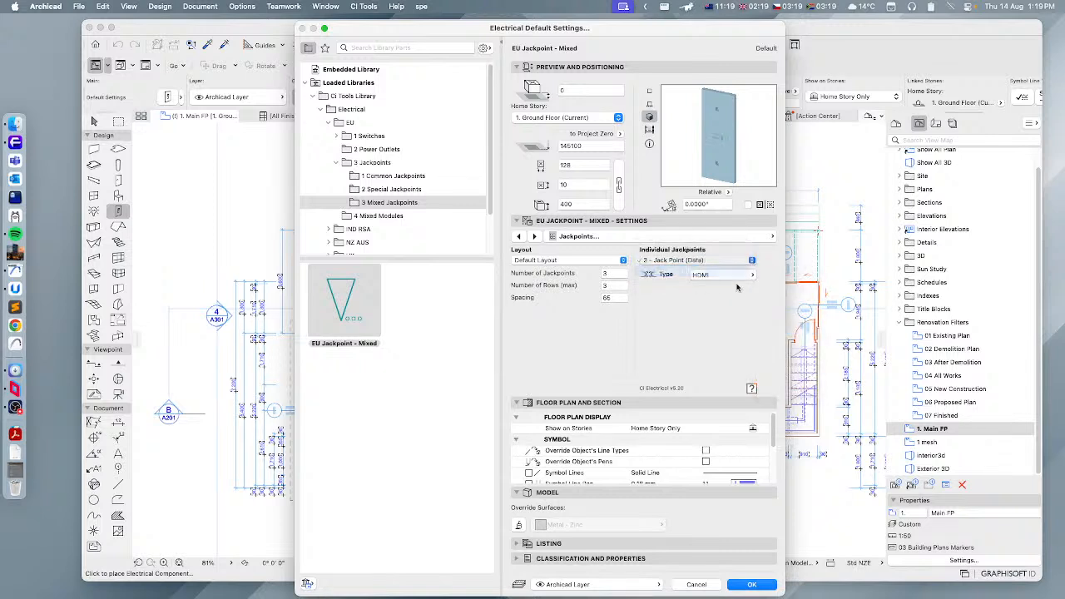
click(717, 275)
click(795, 381)
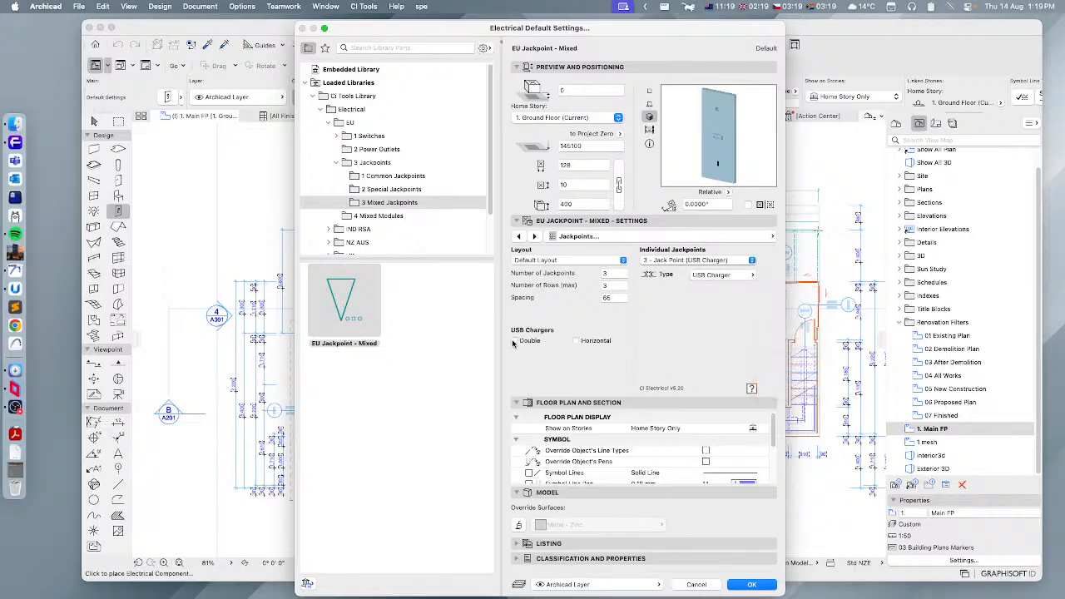
click(513, 341)
- View the mixed jackpoint's front elevation preview and return to its Plate settings page
click(650, 103)
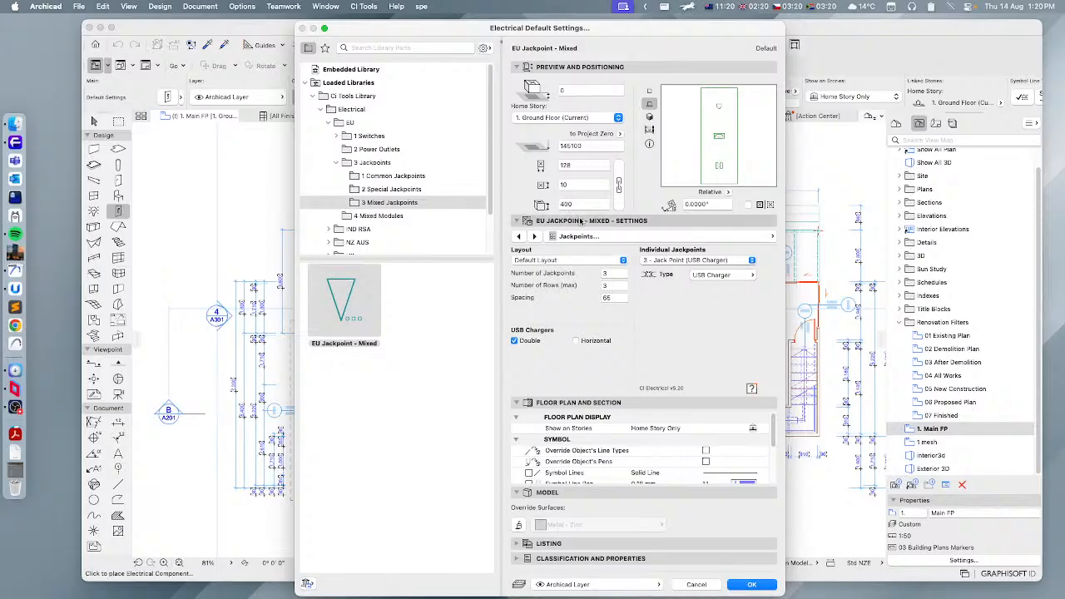
click(632, 238)
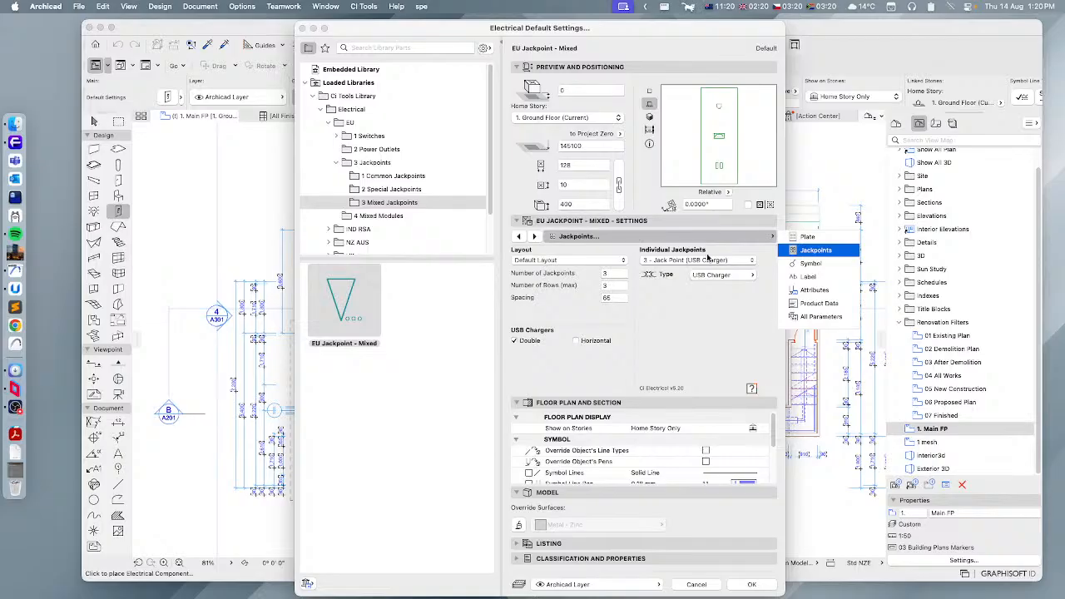
click(807, 236)
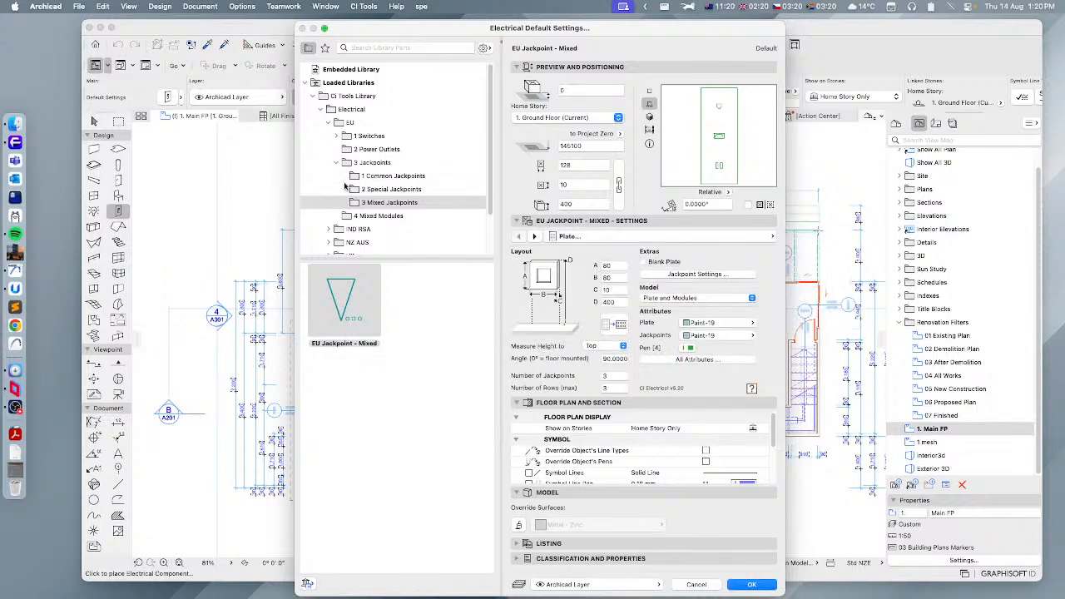
- Choose EU Modules - Mixed from the EU 4 Mixed Modules folder and show its 3D preview
click(368, 216)
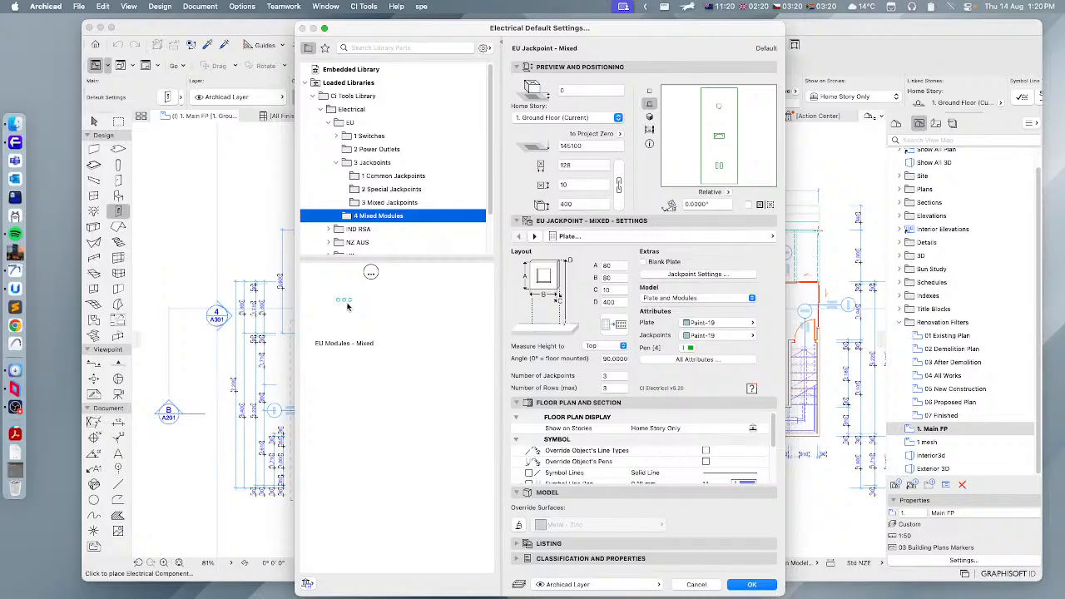
click(337, 163)
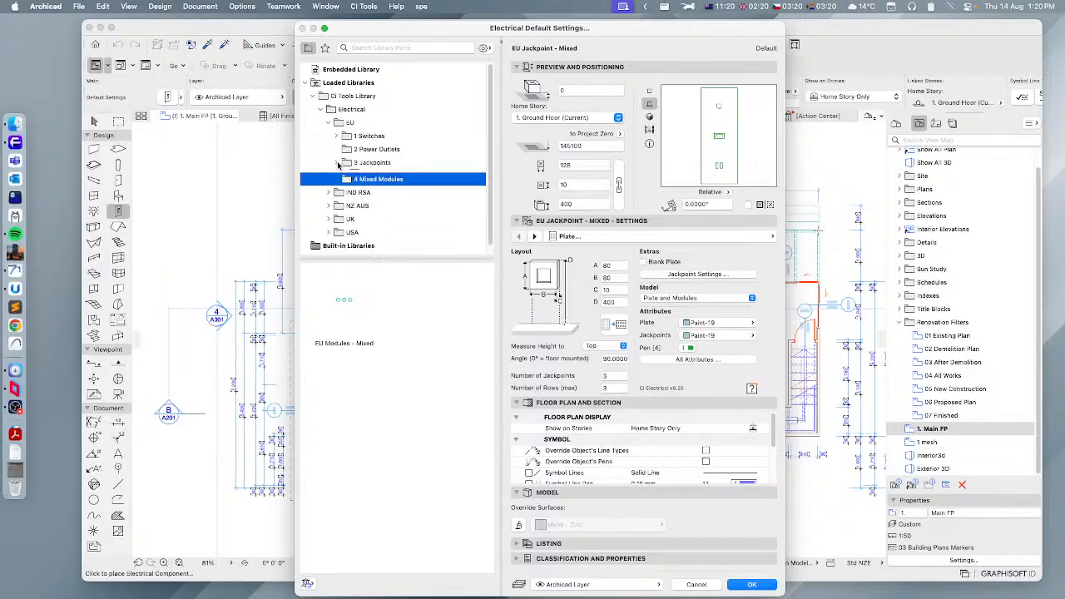
click(351, 310)
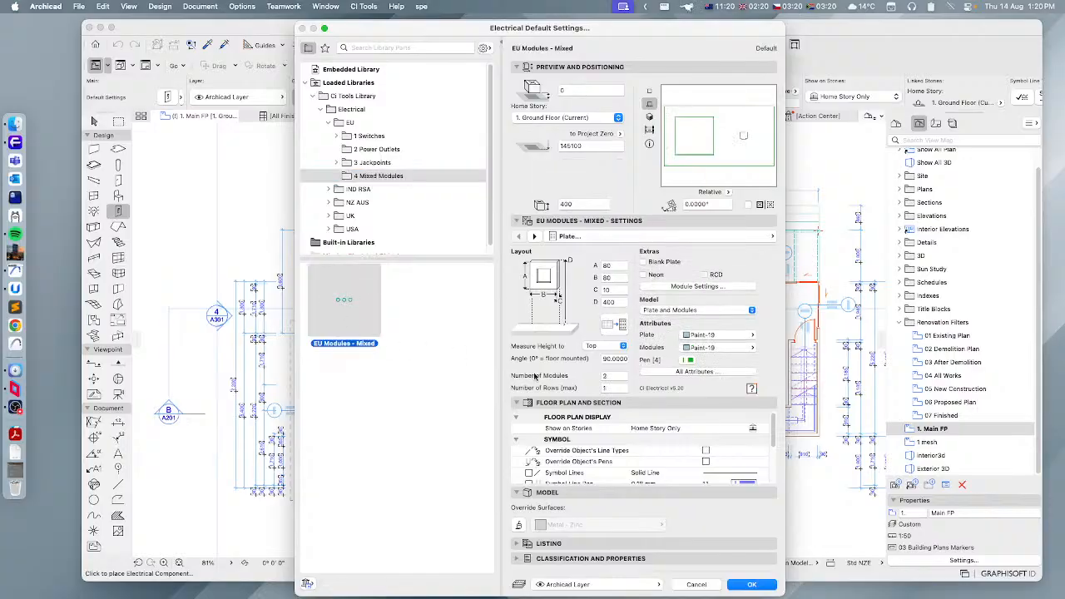
click(649, 117)
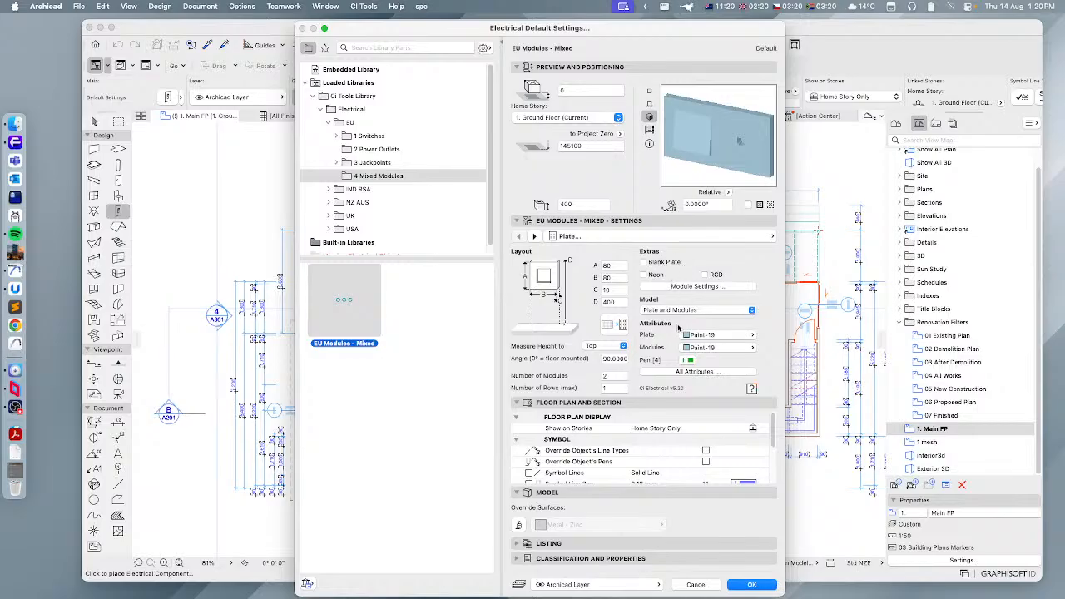
- Set the mixed modules plate to a maximum of 2 rows and 4 modules
click(612, 388)
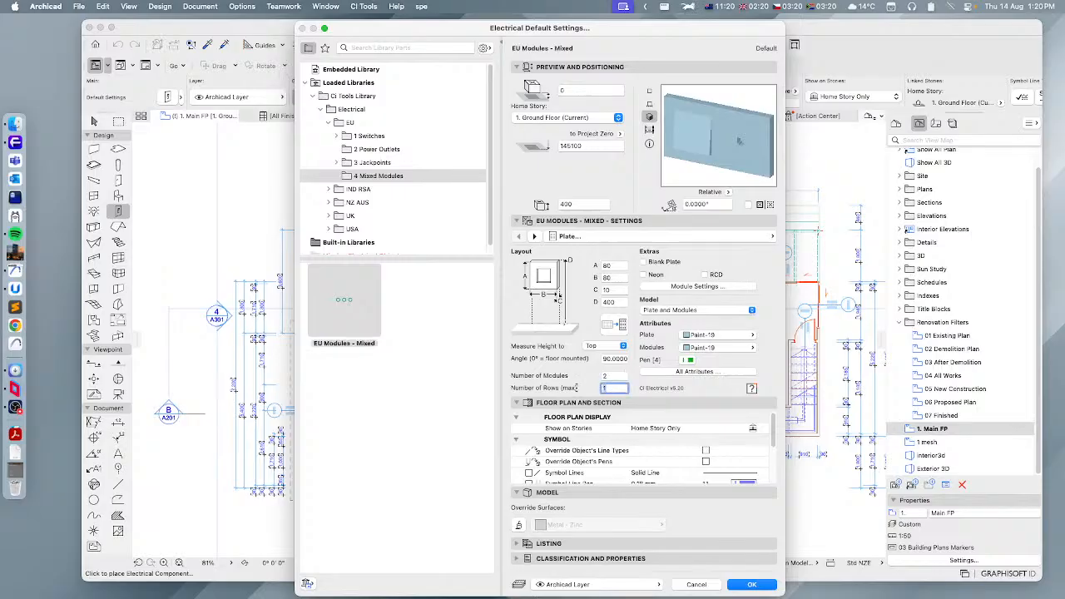
text(2)
click(614, 377)
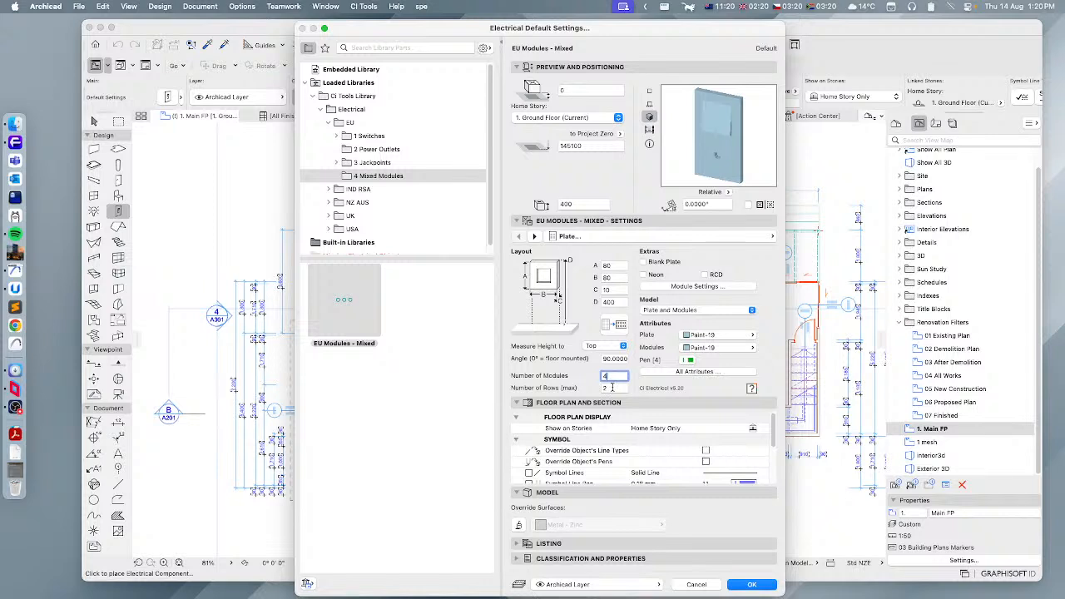
text(4)
key(Tab)
- Show the Modules settings page, look through the individual modules and view the options of 2 - Jack Point (Data)
click(772, 236)
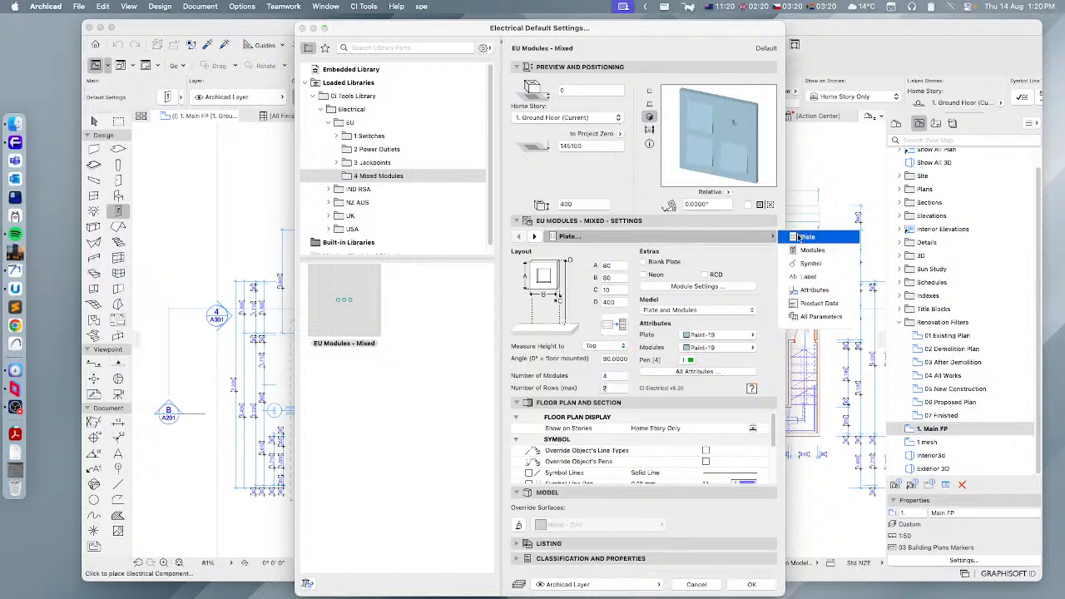
click(812, 249)
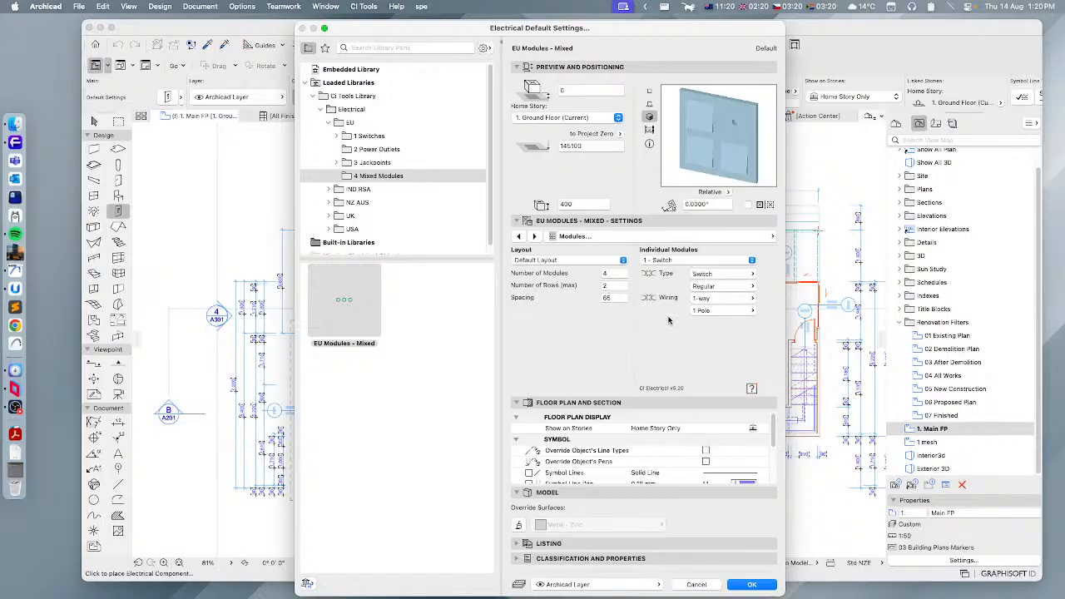
click(681, 261)
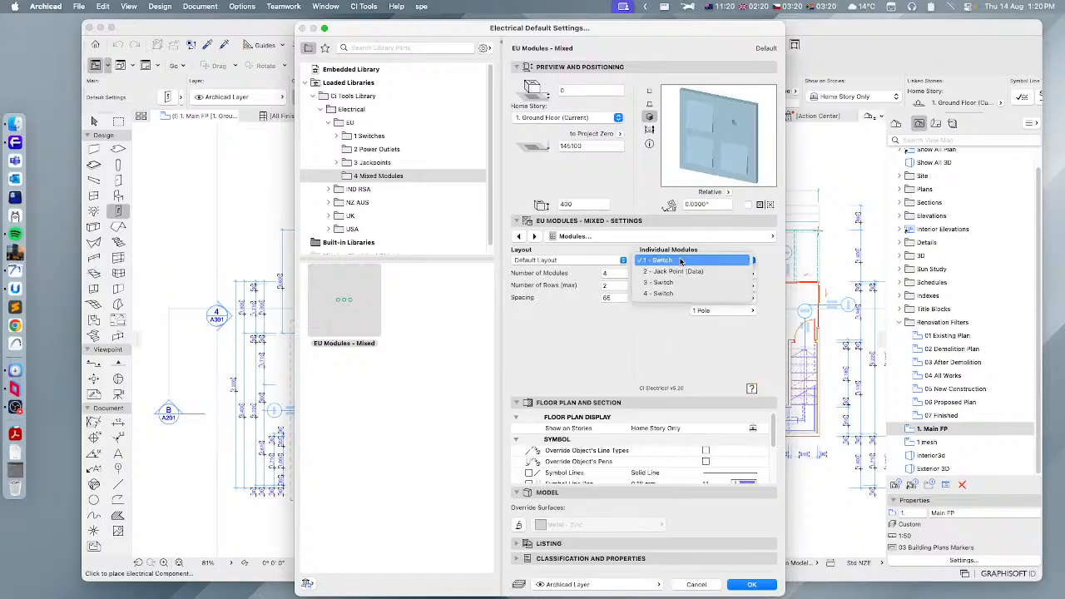
click(691, 338)
click(690, 259)
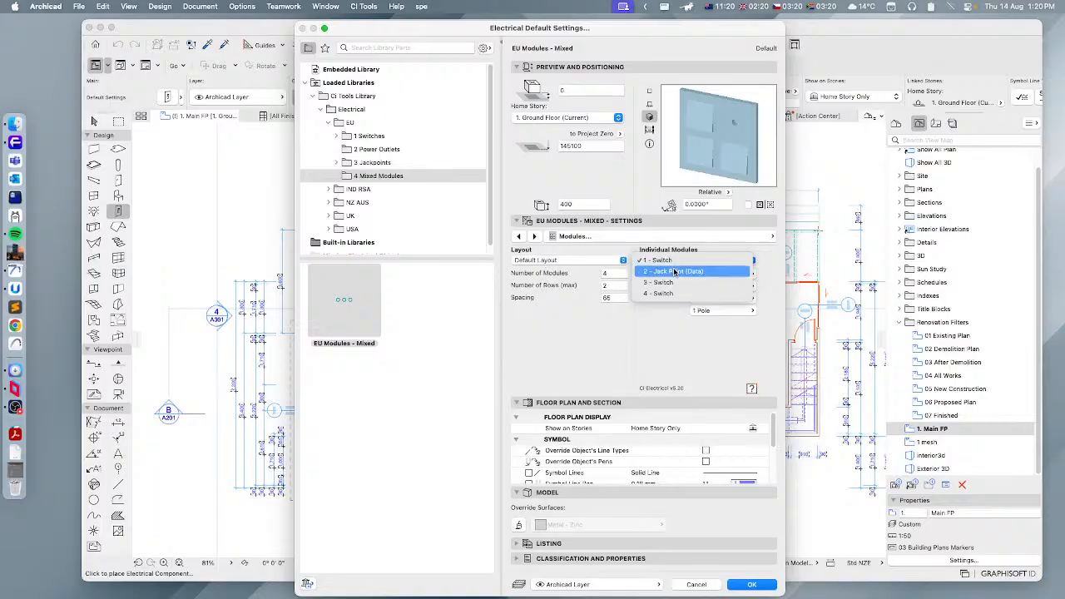
click(676, 271)
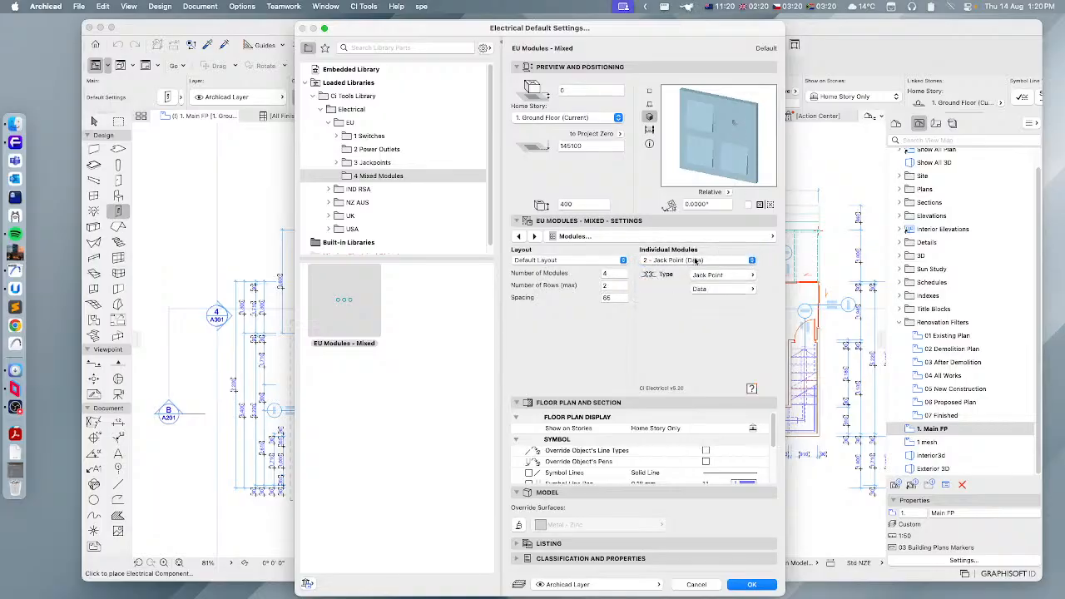
- Change the type of the third individual module on the mixed plate to Power Point
click(696, 261)
click(705, 272)
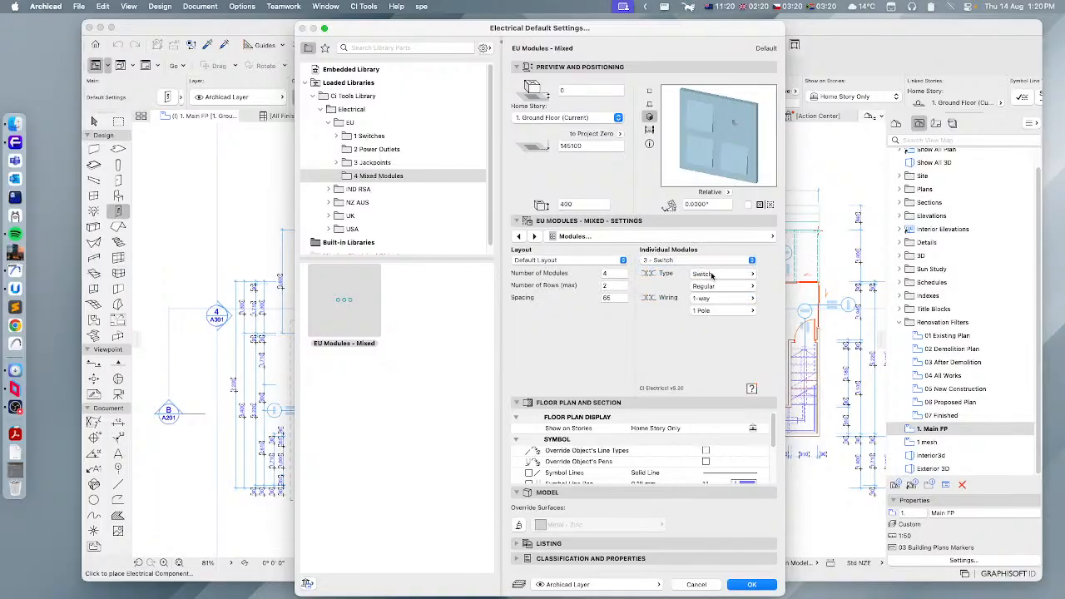
click(712, 276)
click(791, 300)
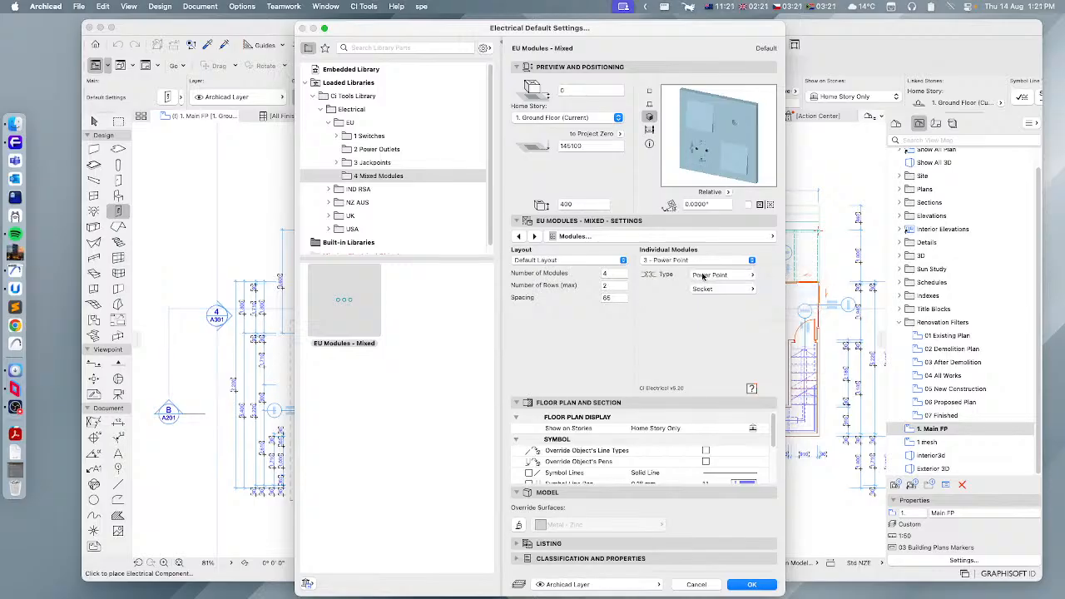
- Set the fourth individual module's type to Jack Point and its jack kind to USB Charger
click(673, 261)
click(678, 278)
click(726, 276)
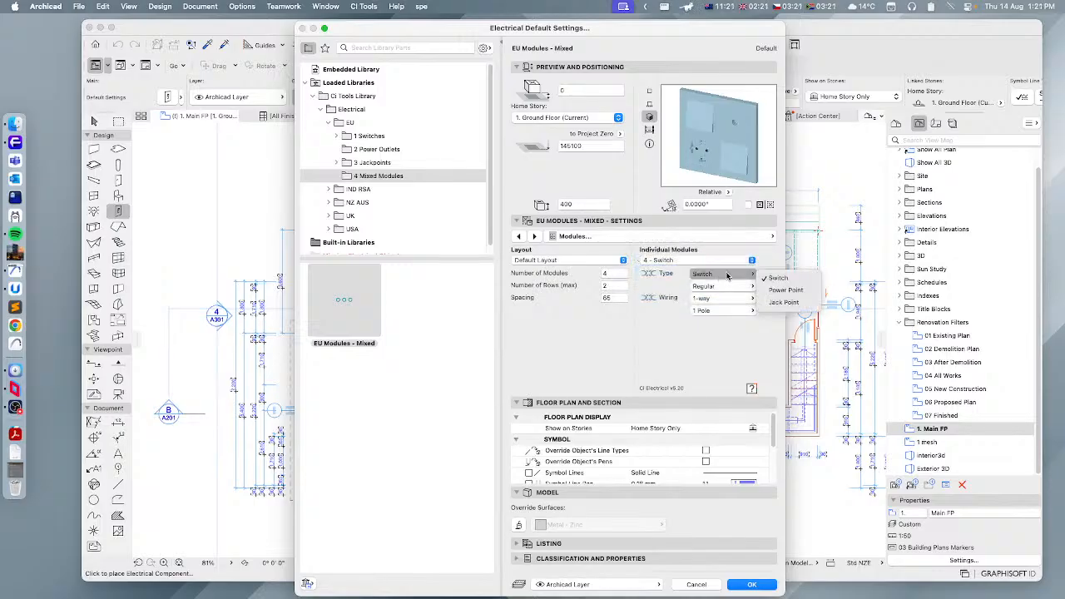
click(780, 305)
click(721, 289)
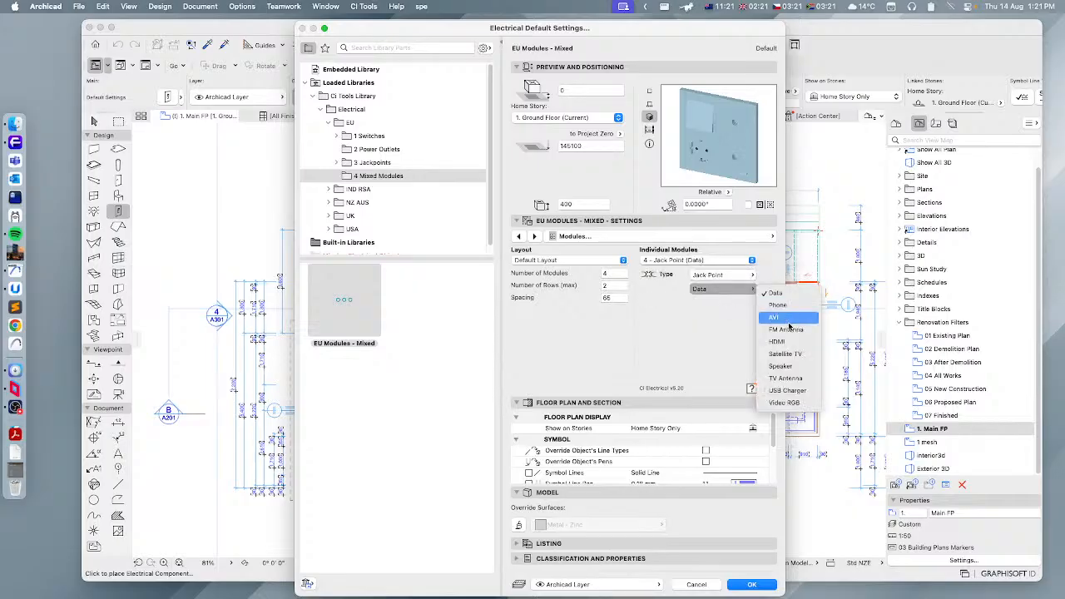
click(783, 391)
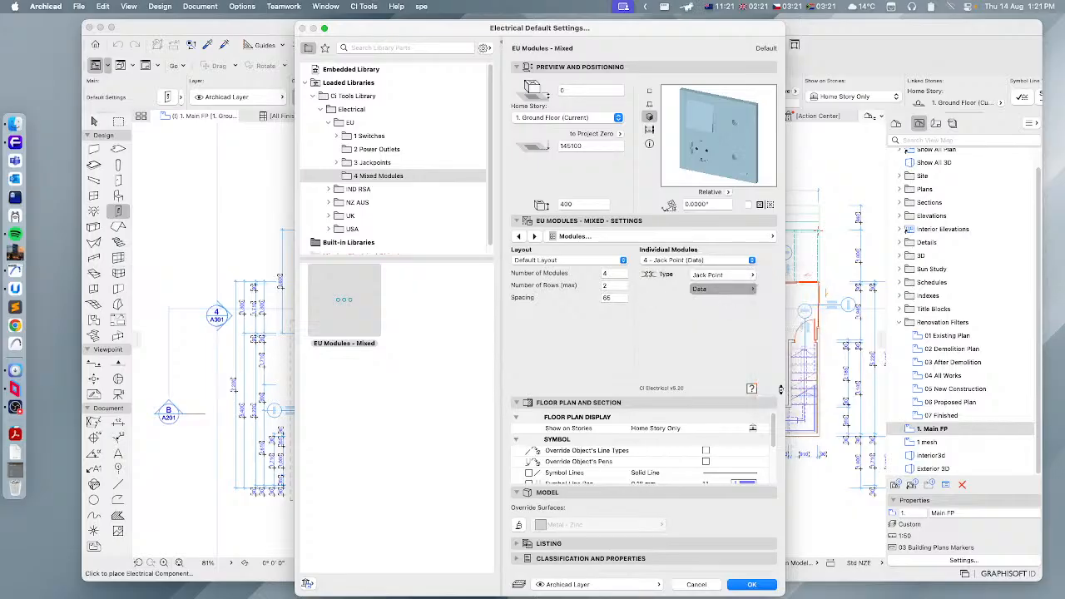
- Make the USB charger double and horizontal, and check it in the front elevation and 3D previews
click(516, 341)
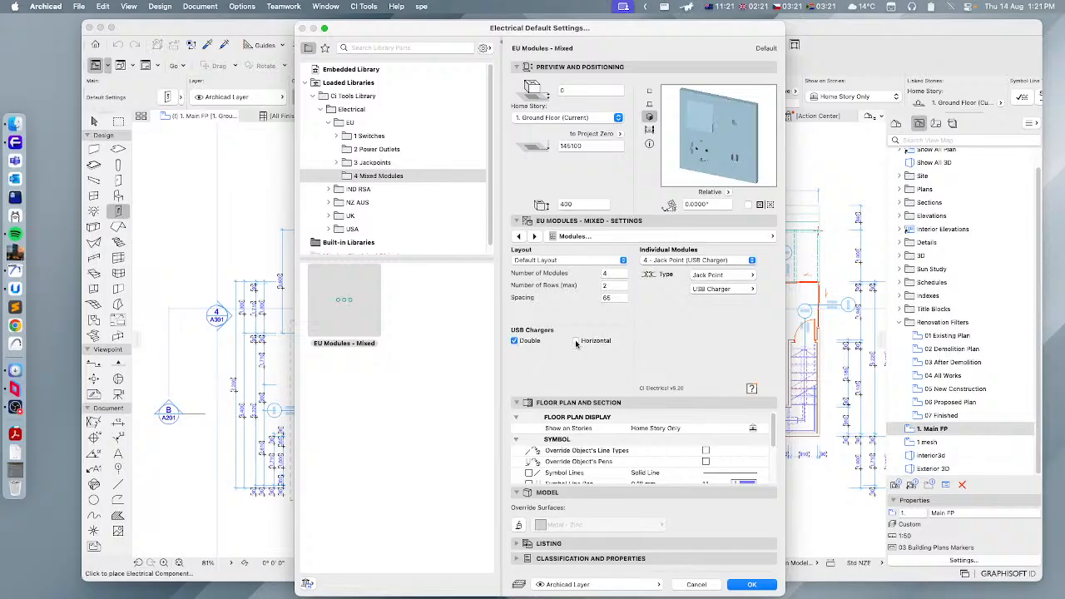
click(576, 341)
click(649, 103)
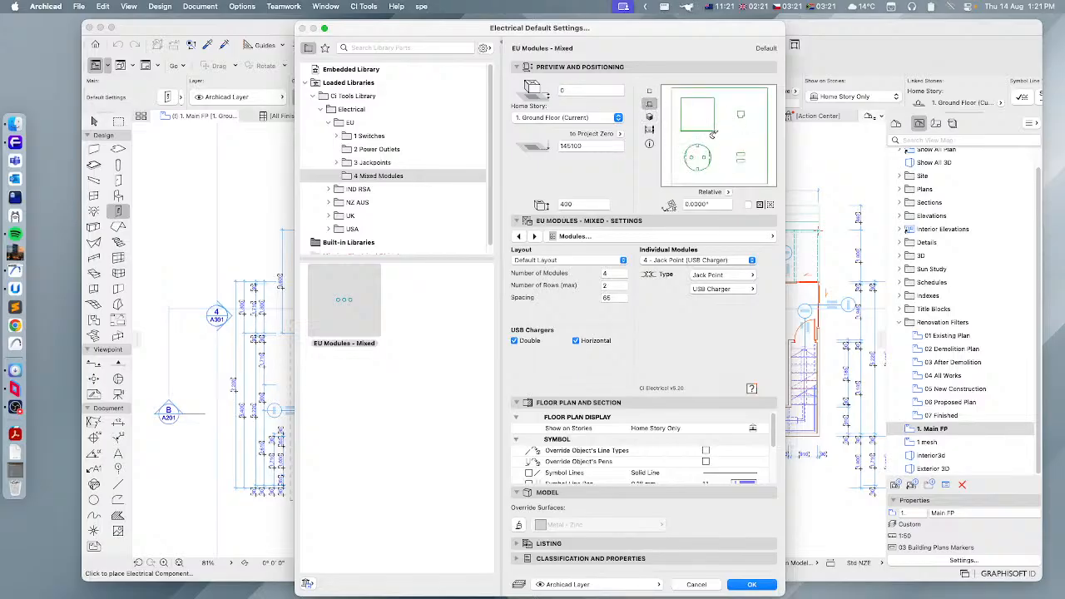
click(649, 117)
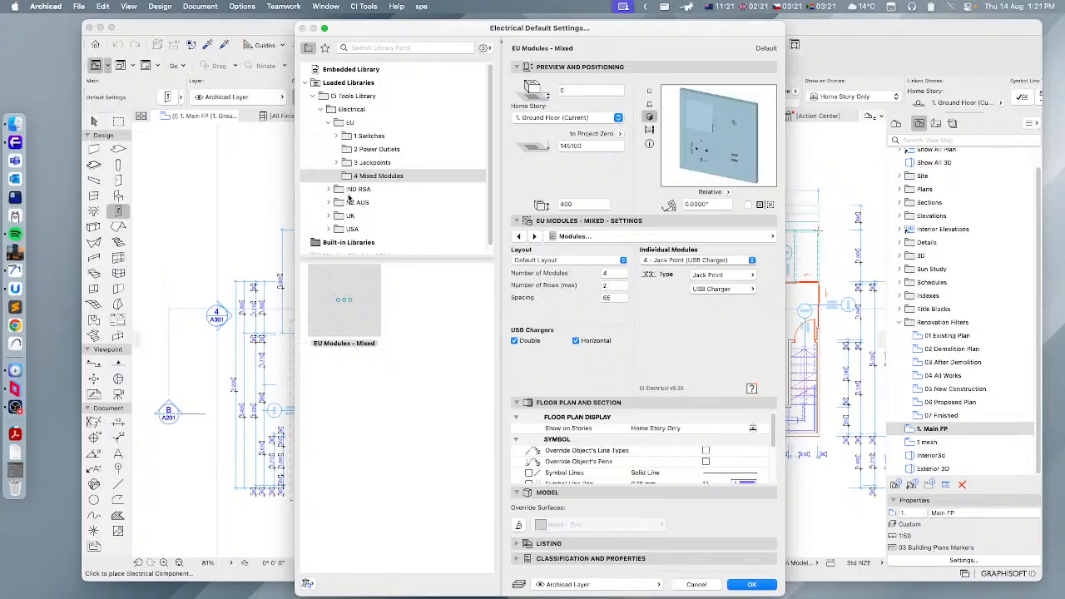
- Collapse the EU library and choose IND RSA Switch from the IND RSA 1 Common Switches folder
click(328, 123)
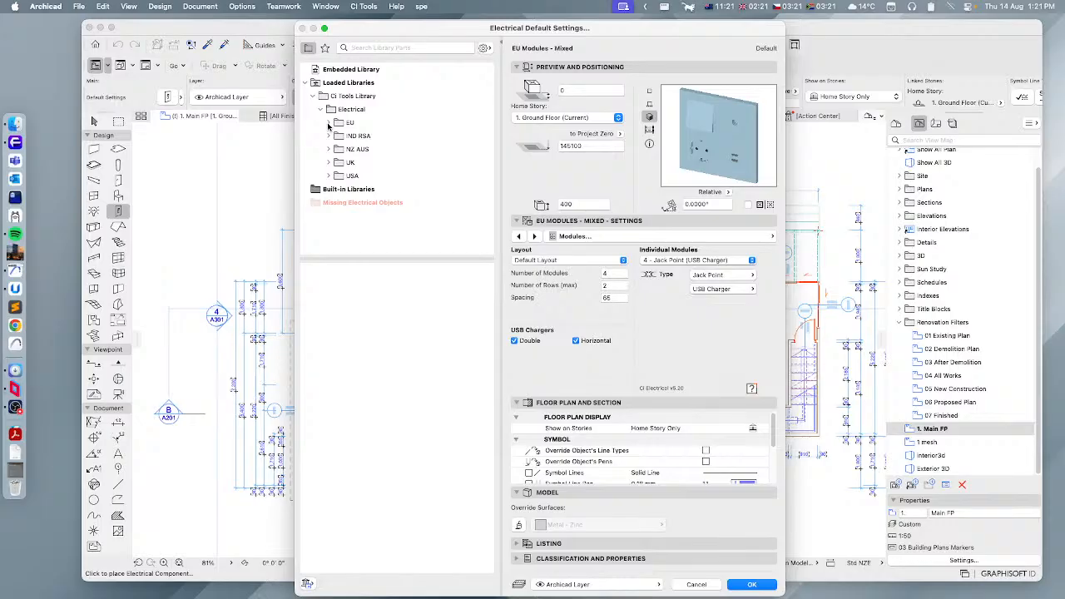
click(330, 136)
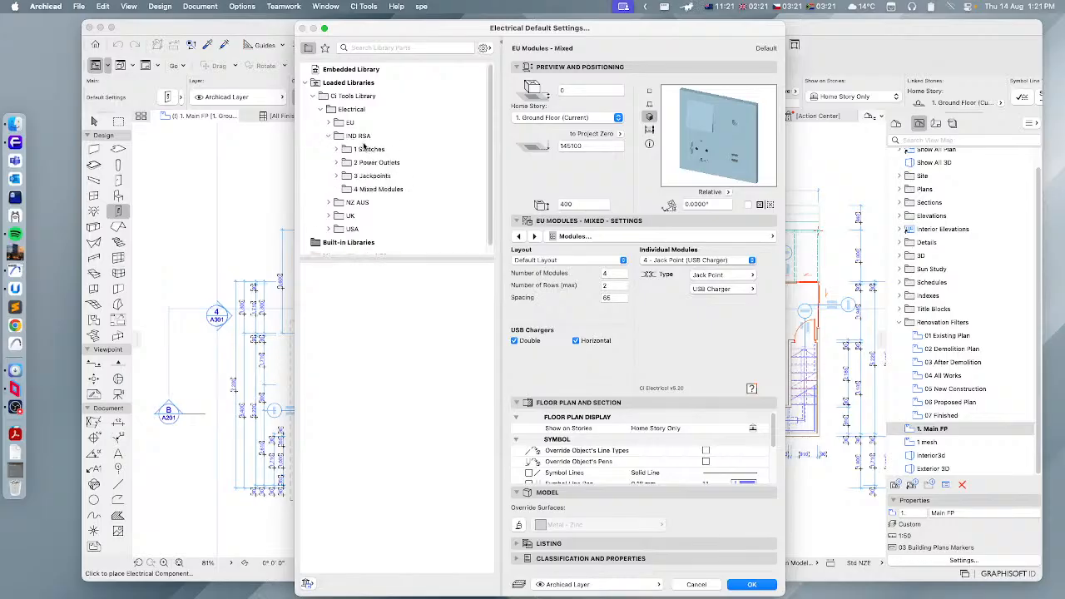
click(356, 152)
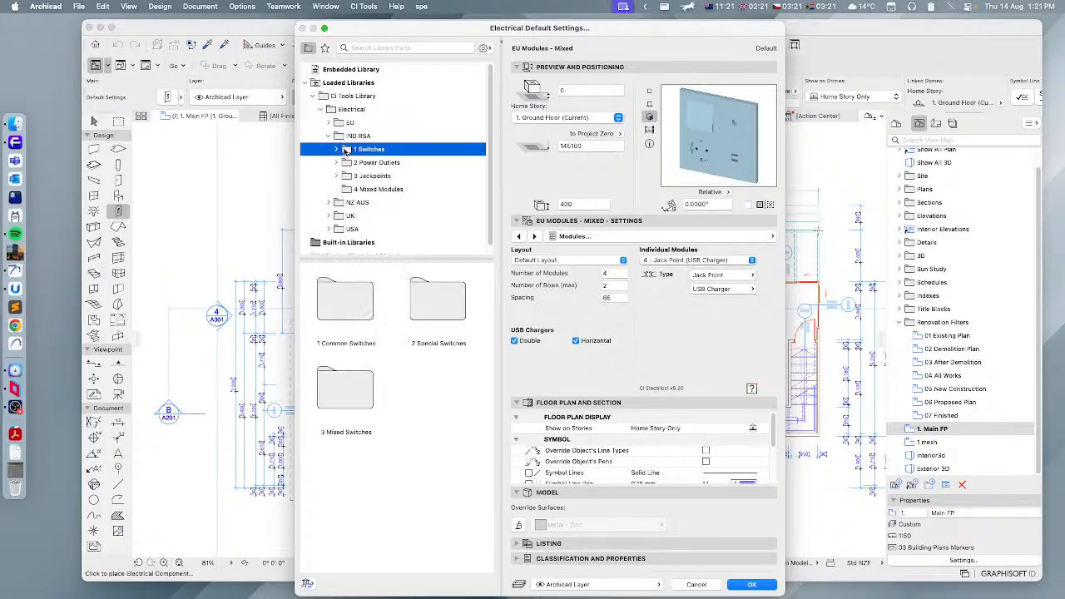
click(336, 149)
click(385, 164)
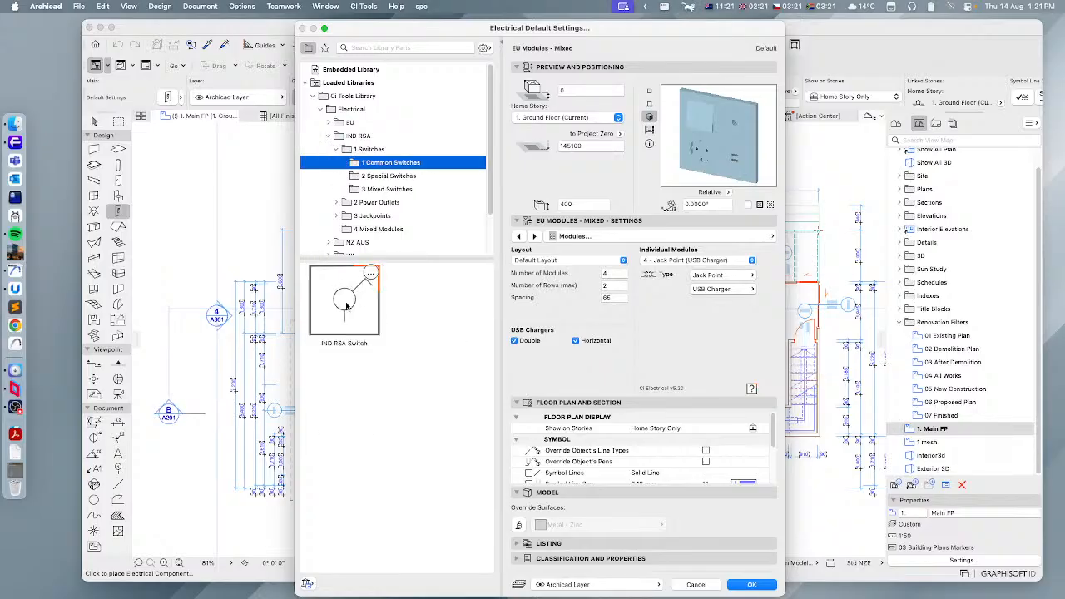
click(349, 305)
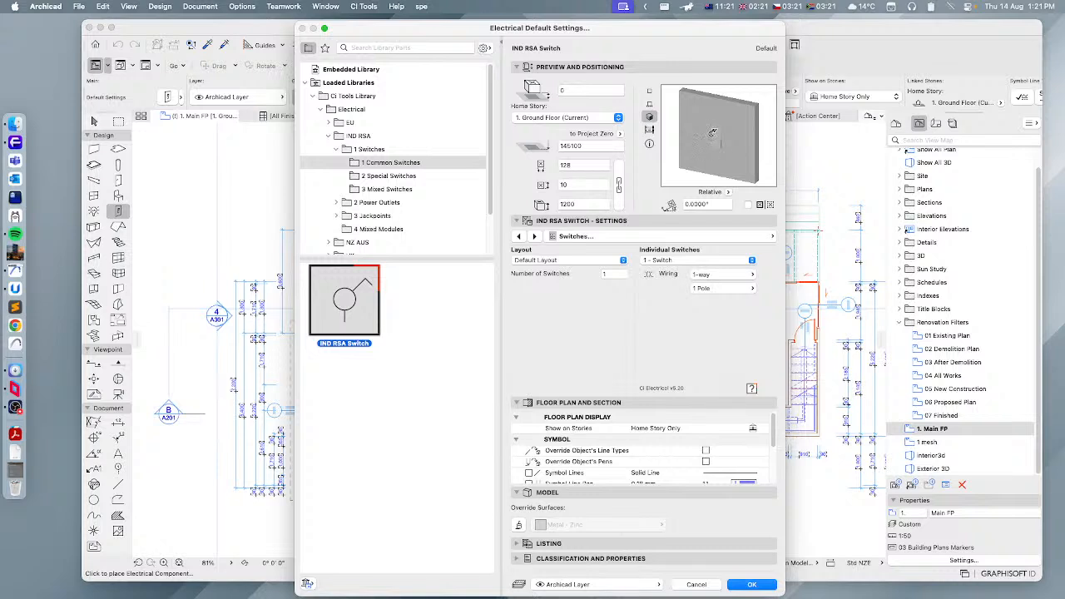
- Show the IND RSA switch's Plate settings page and set the number of switches to 3
click(597, 238)
click(808, 237)
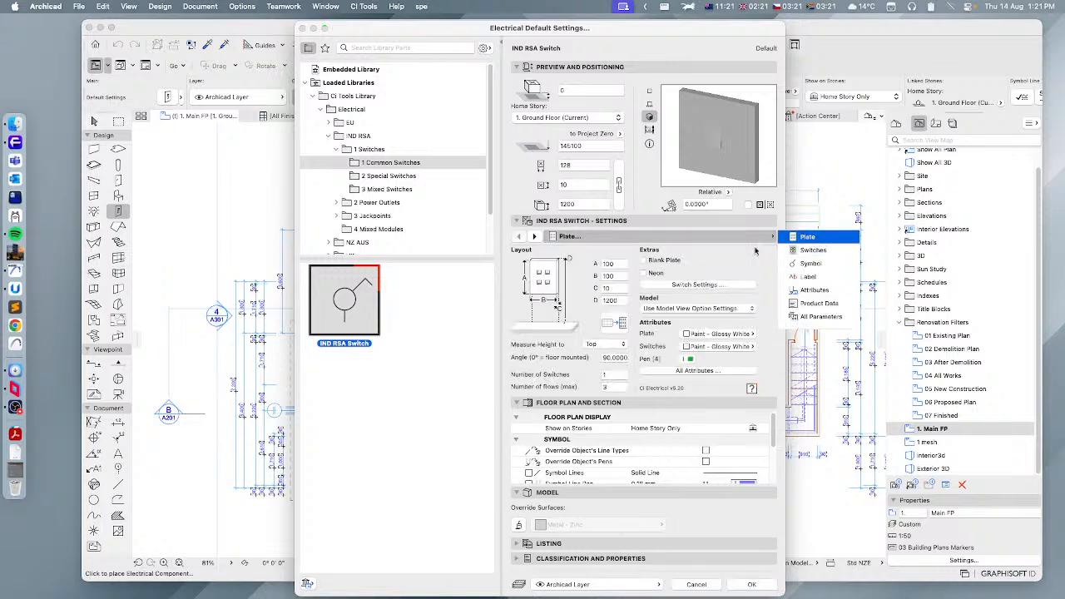
click(616, 375)
text(3)
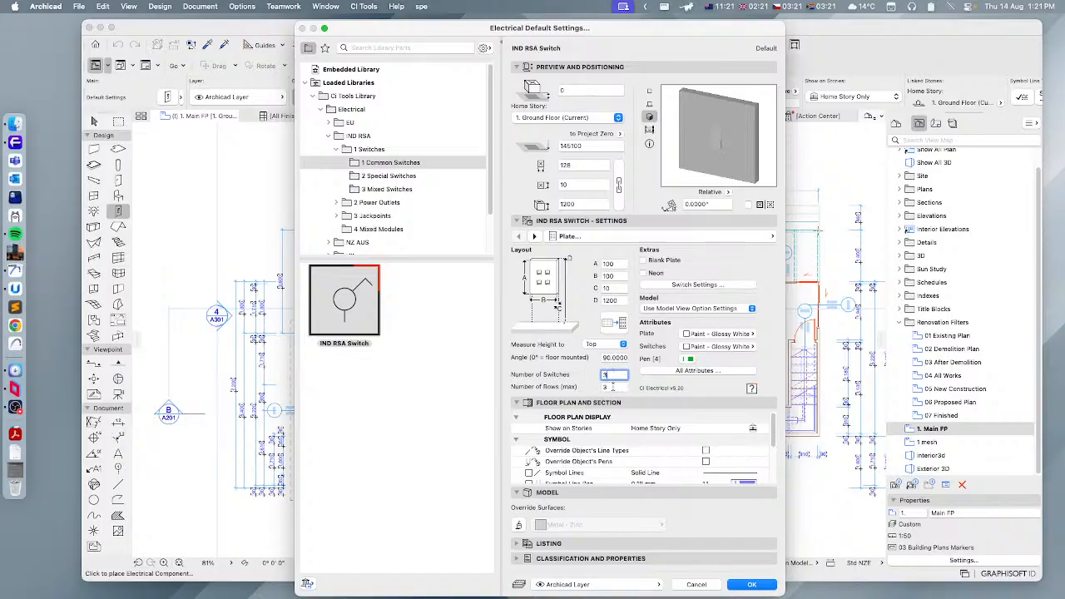
key(Tab)
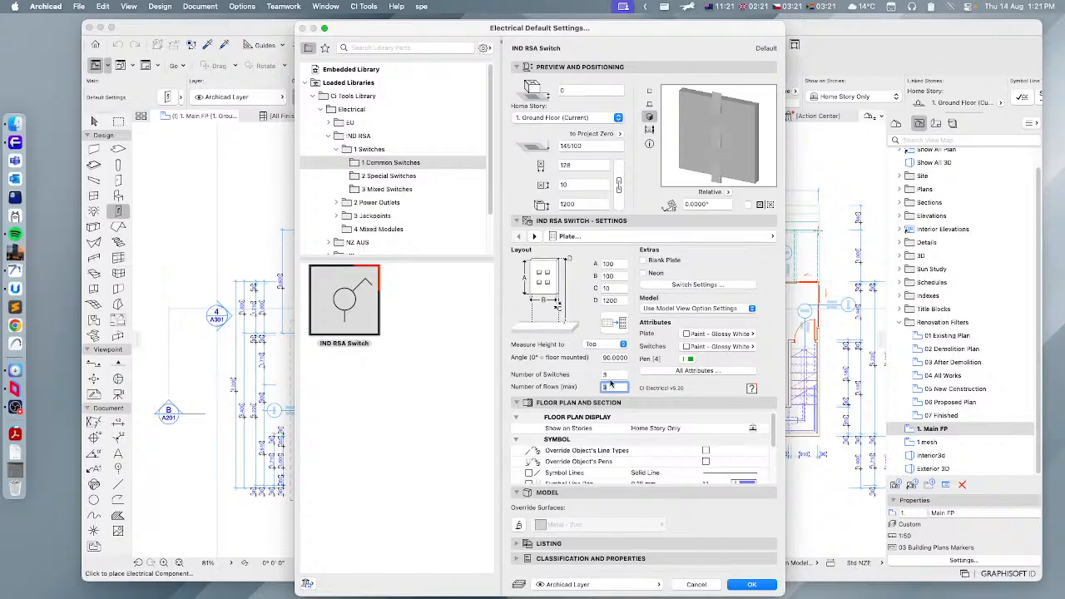
- Look through the IND RSA 2 Special Switches, previewing each type from Emergency Stop to Push Button and returning to Emergency Stop
click(384, 176)
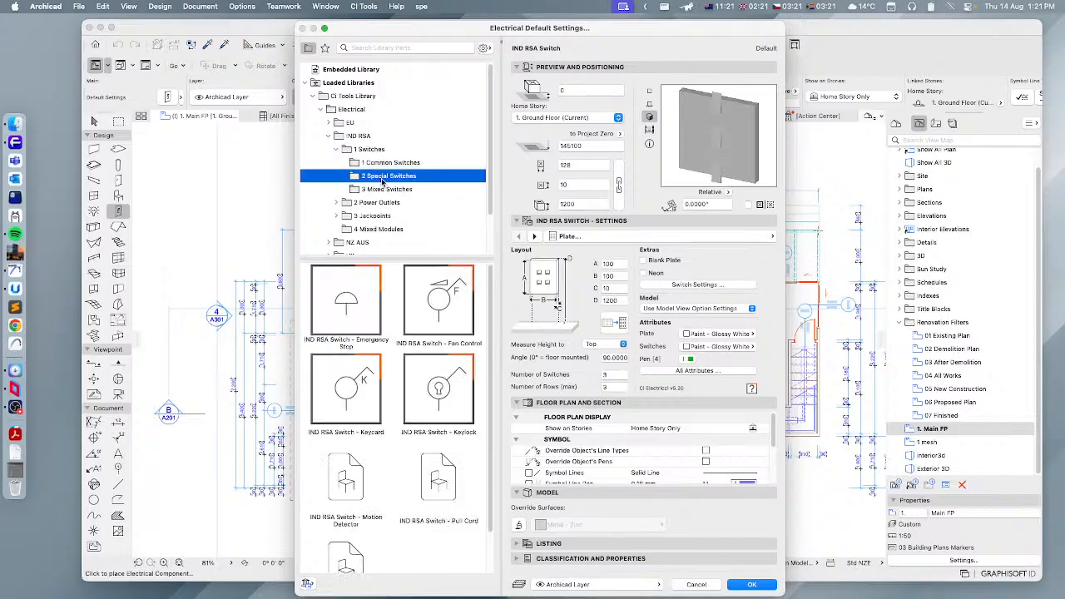
click(347, 309)
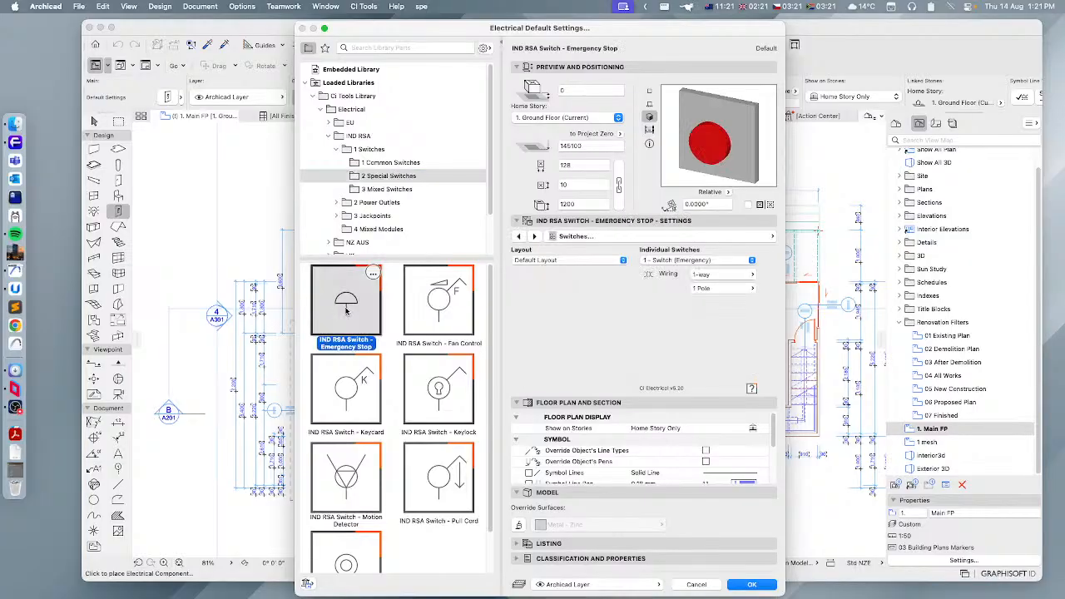
click(454, 315)
click(363, 395)
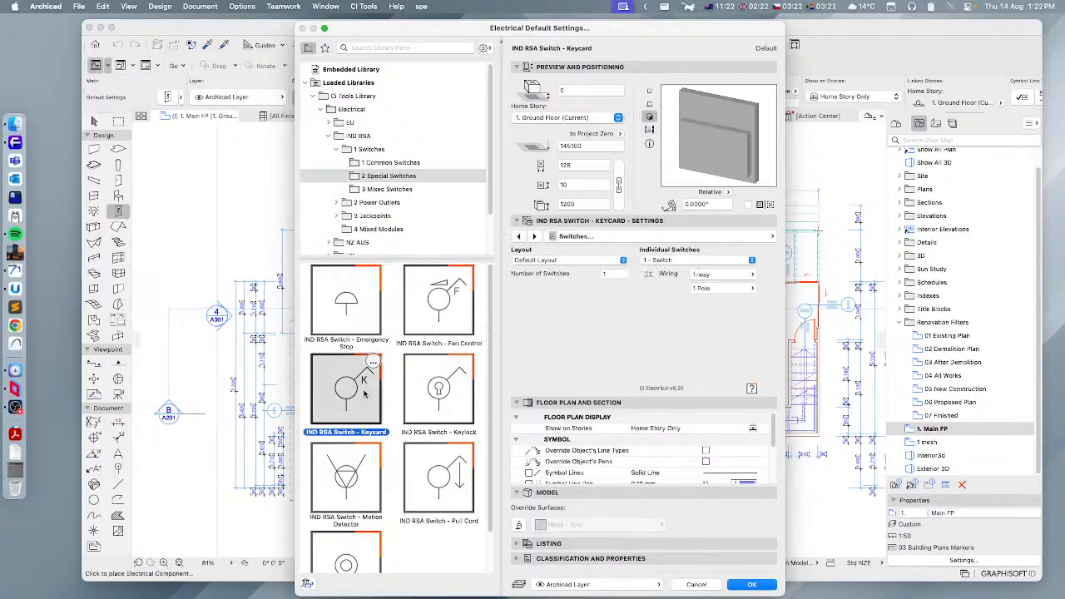
click(439, 405)
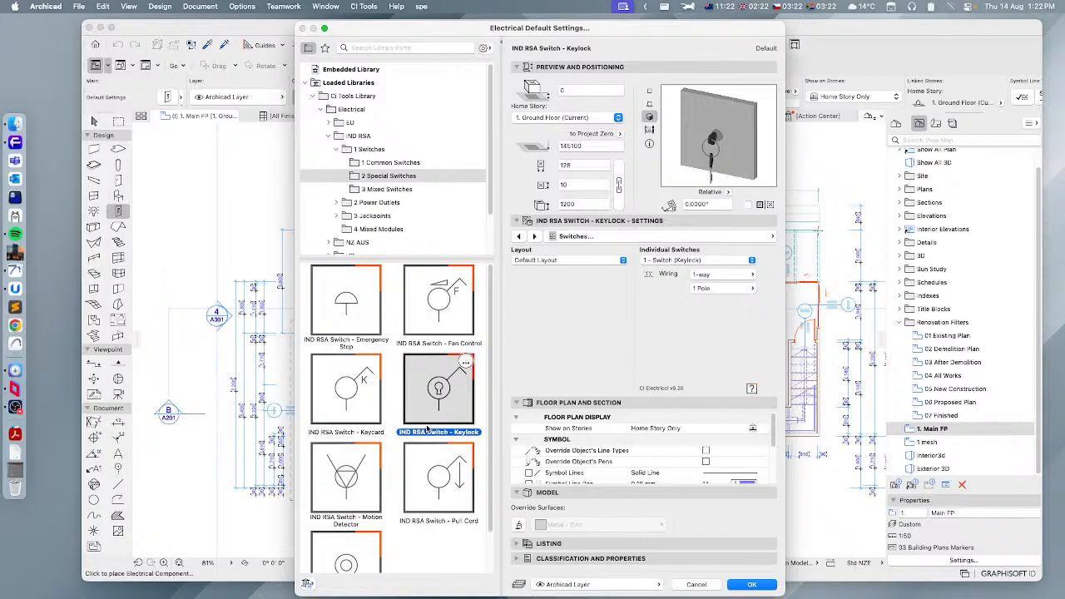
click(358, 487)
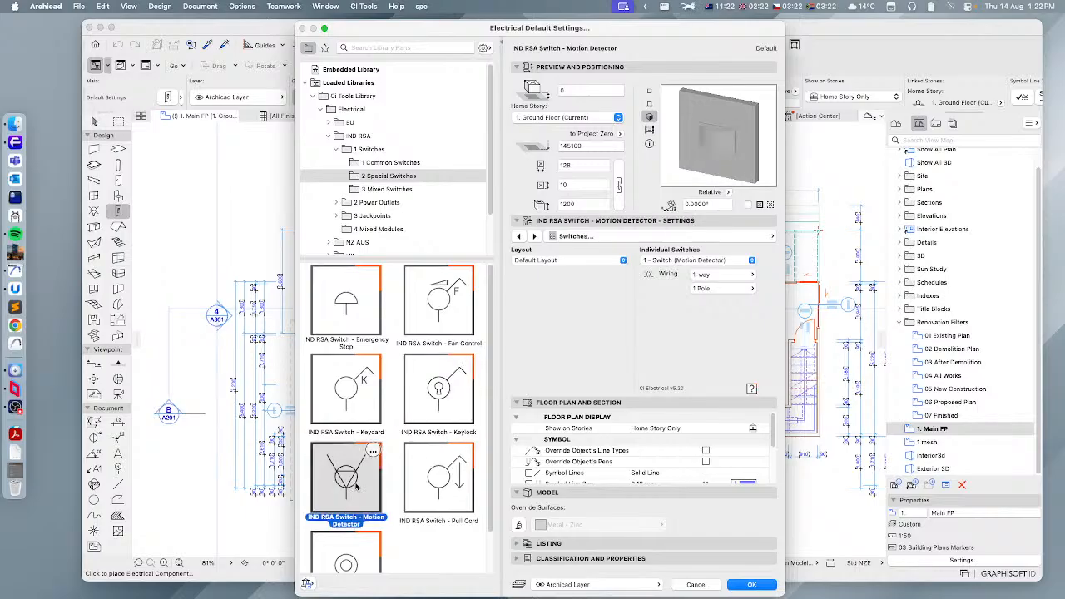
click(457, 498)
scroll(449, 499, down, 2)
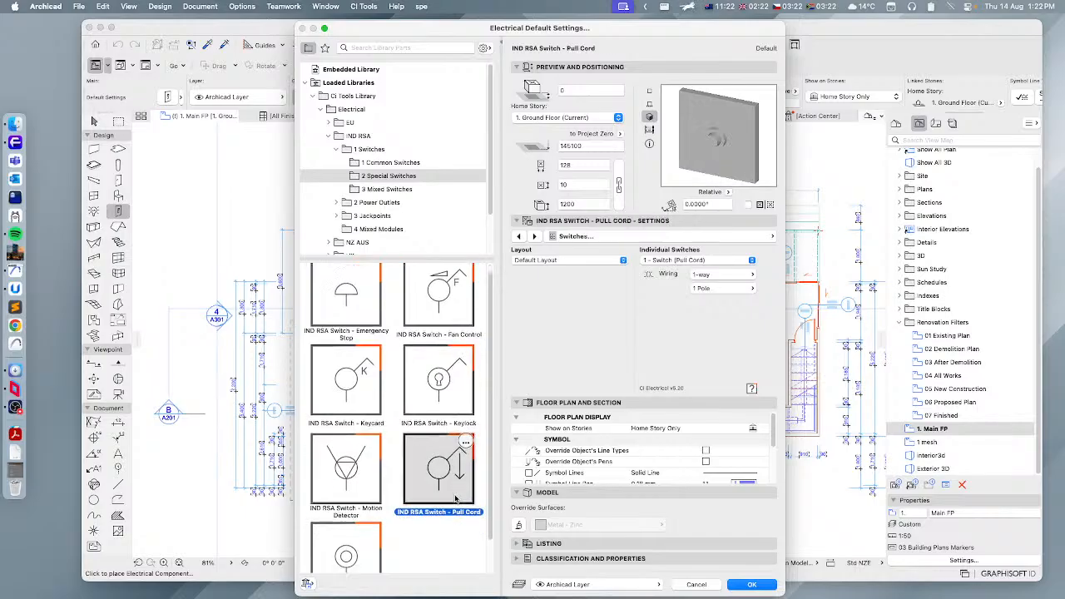
click(356, 529)
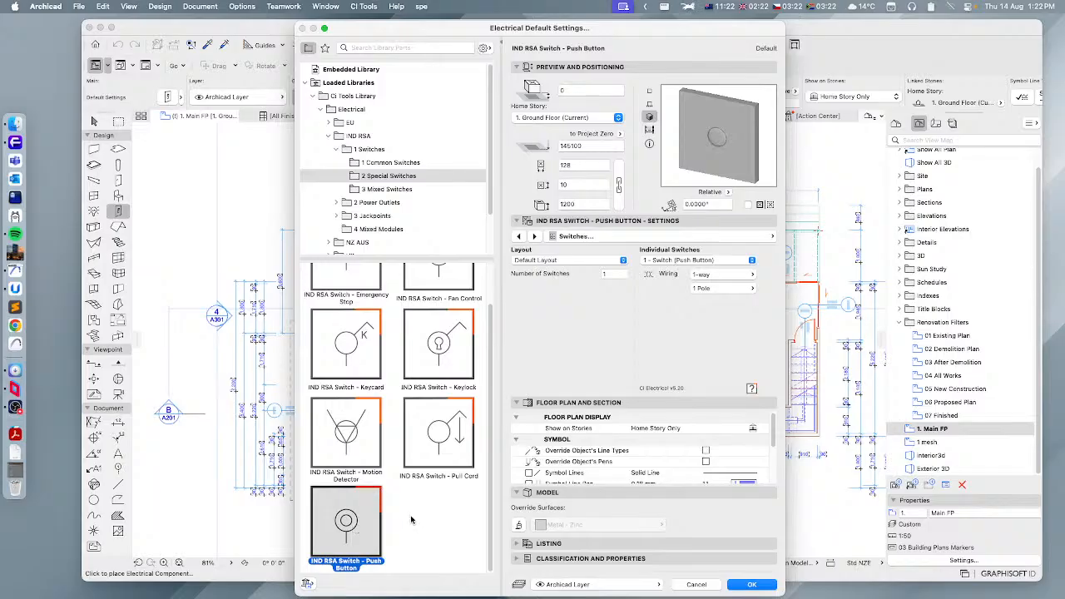
scroll(411, 520, up, 2)
click(360, 299)
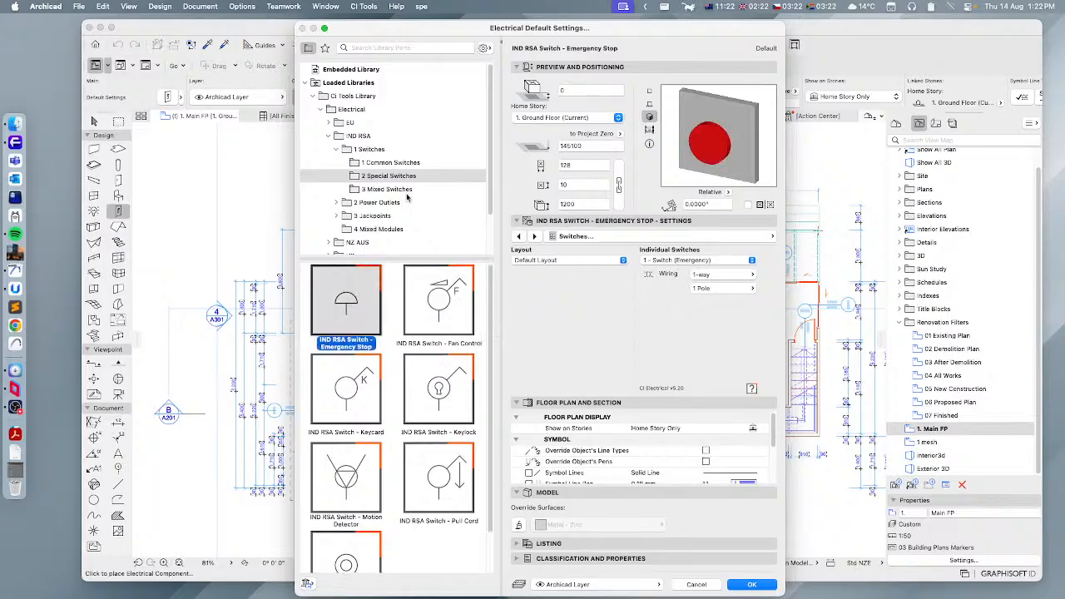
- Choose IND RSA Switch - Mixed from the 3 Mixed Switches folder and set its first switch's type to Keylock
click(387, 190)
click(346, 321)
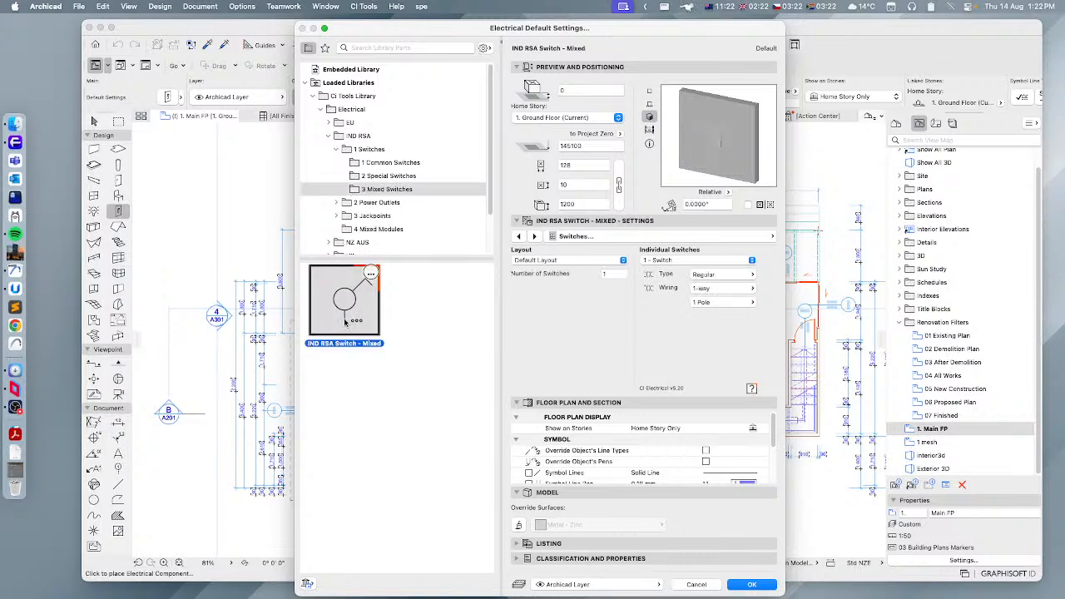
click(705, 241)
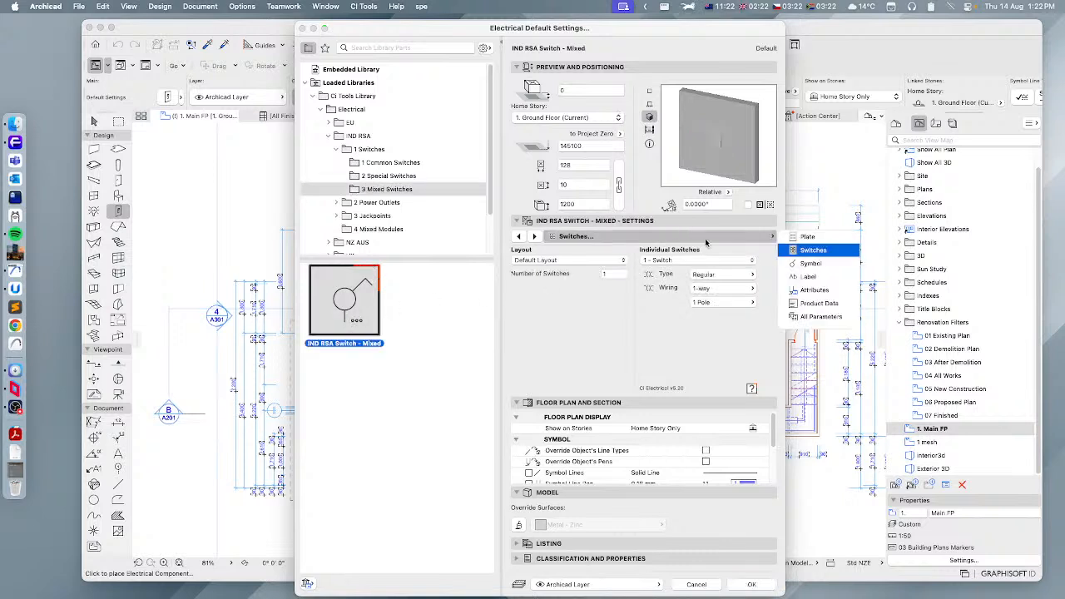
click(687, 268)
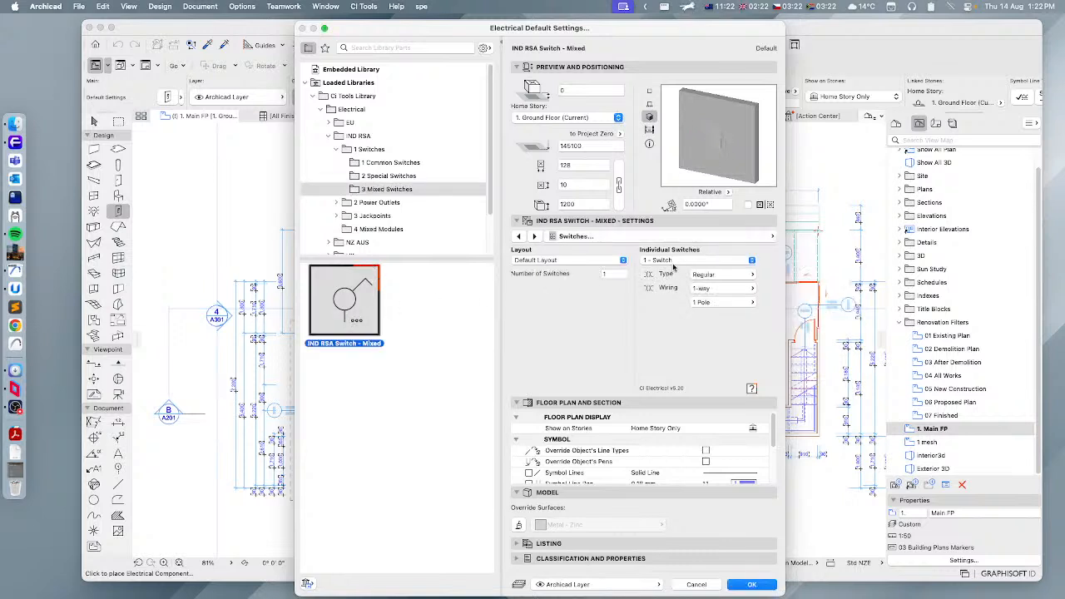
click(720, 275)
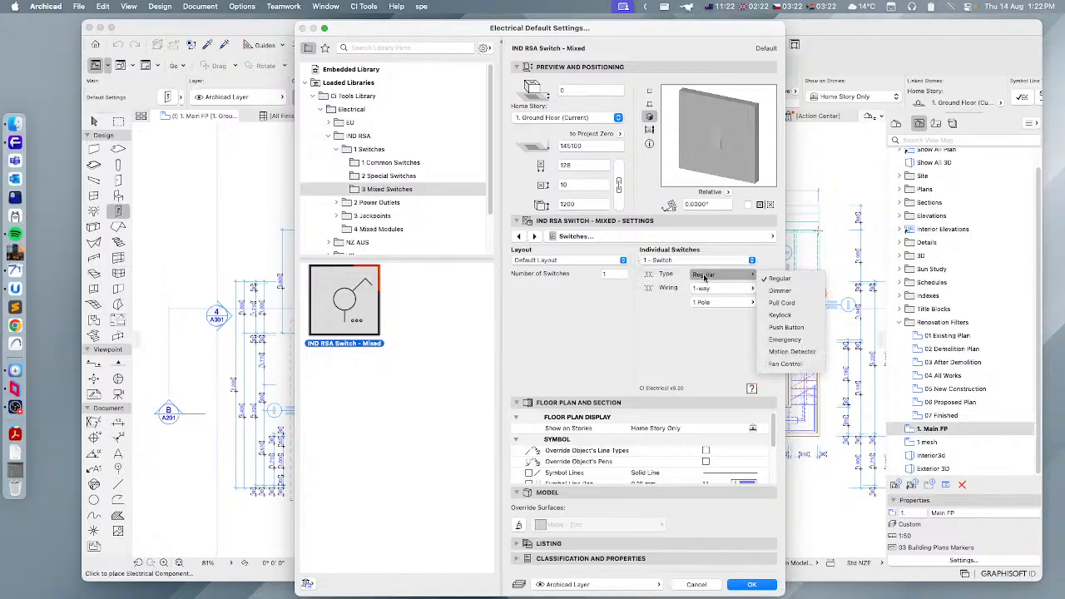
click(783, 315)
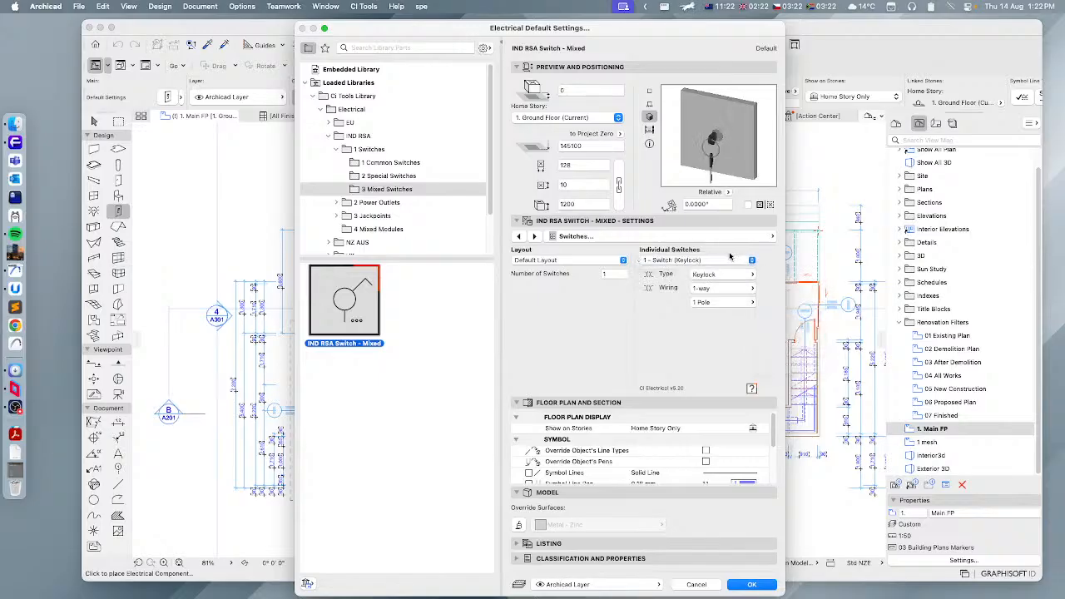
- Set the number of switches on the IND RSA mixed switch to 2
click(769, 239)
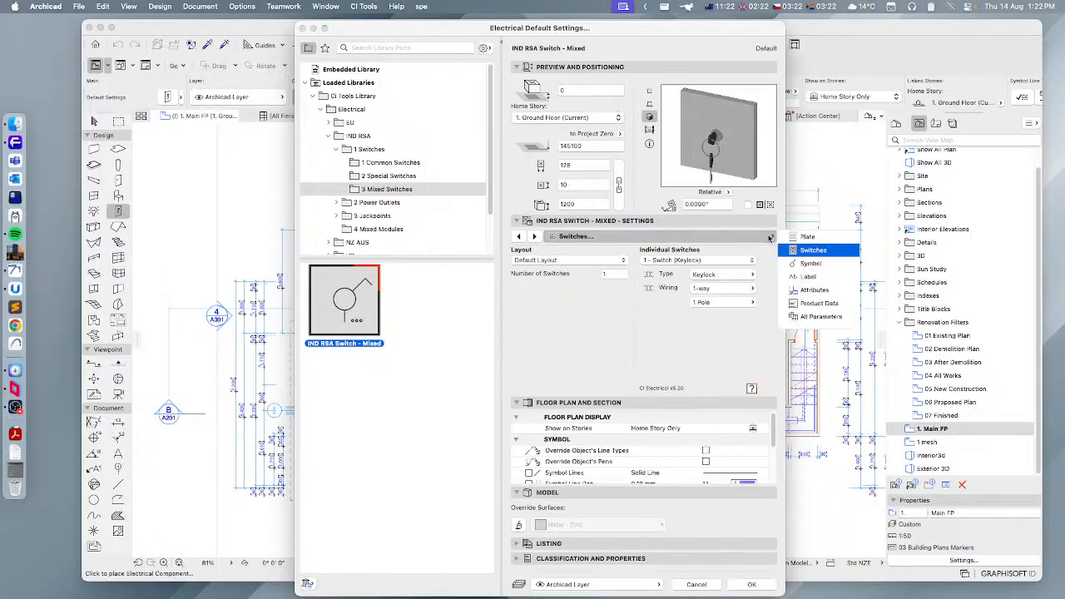
click(753, 238)
click(616, 274)
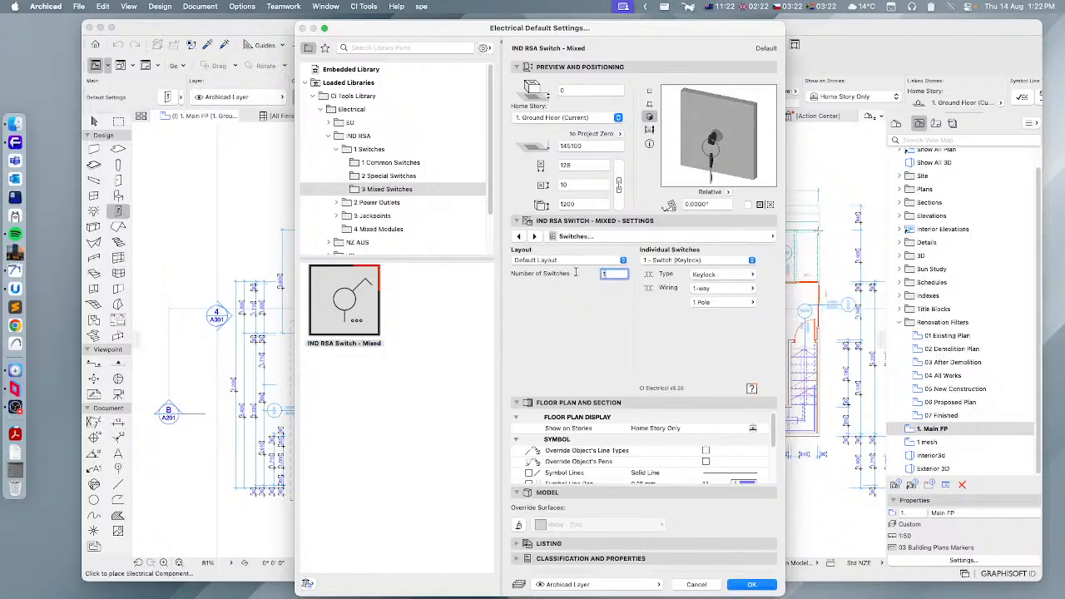
text(2)
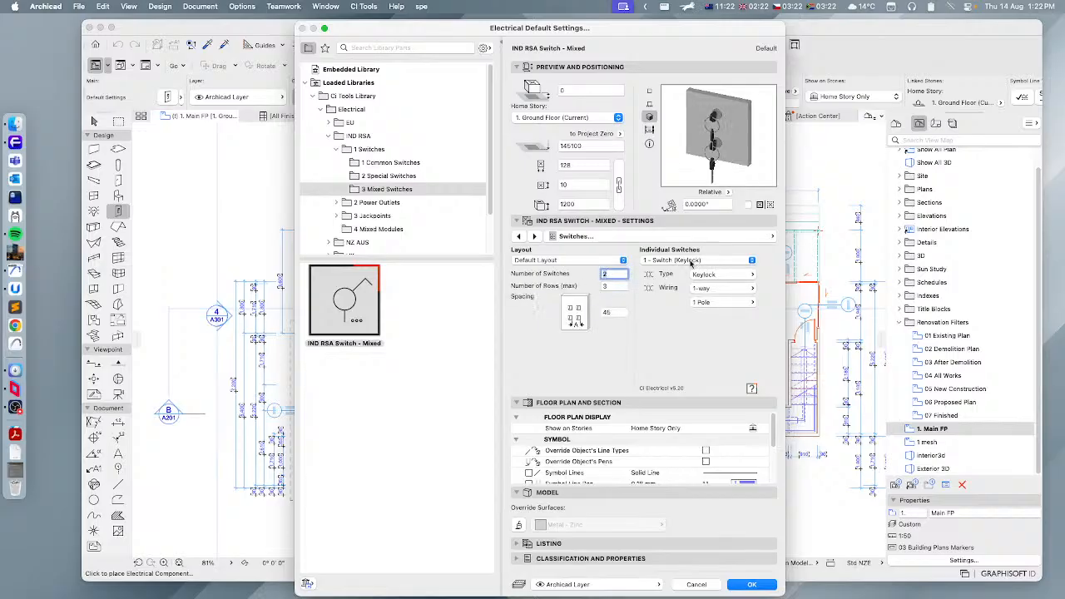
- Change the type of the mixed plate's second individual switch to Pull Cord
click(693, 261)
click(699, 271)
click(721, 275)
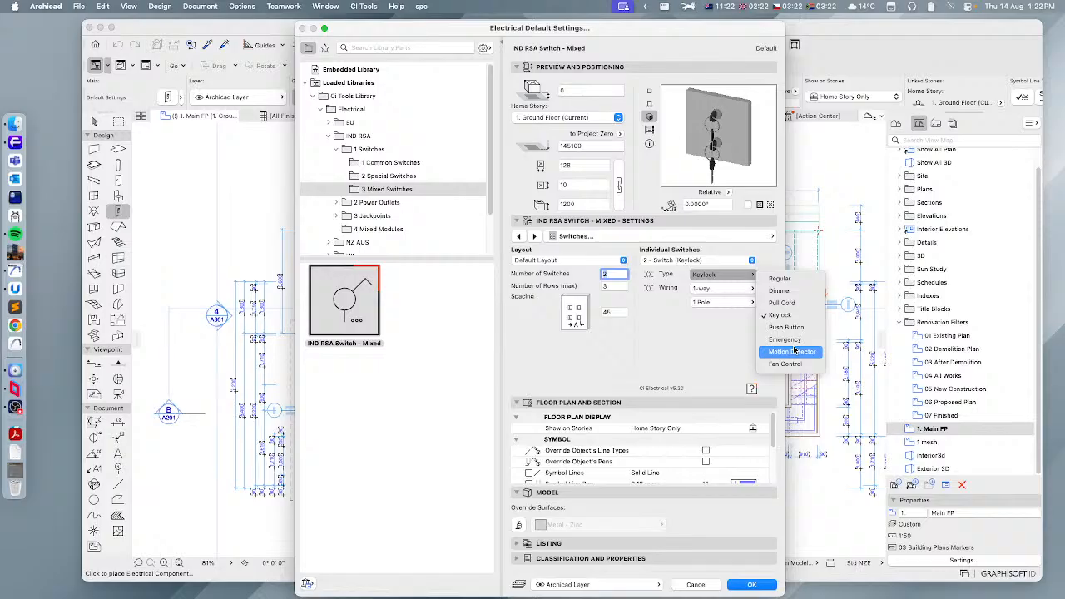
click(782, 303)
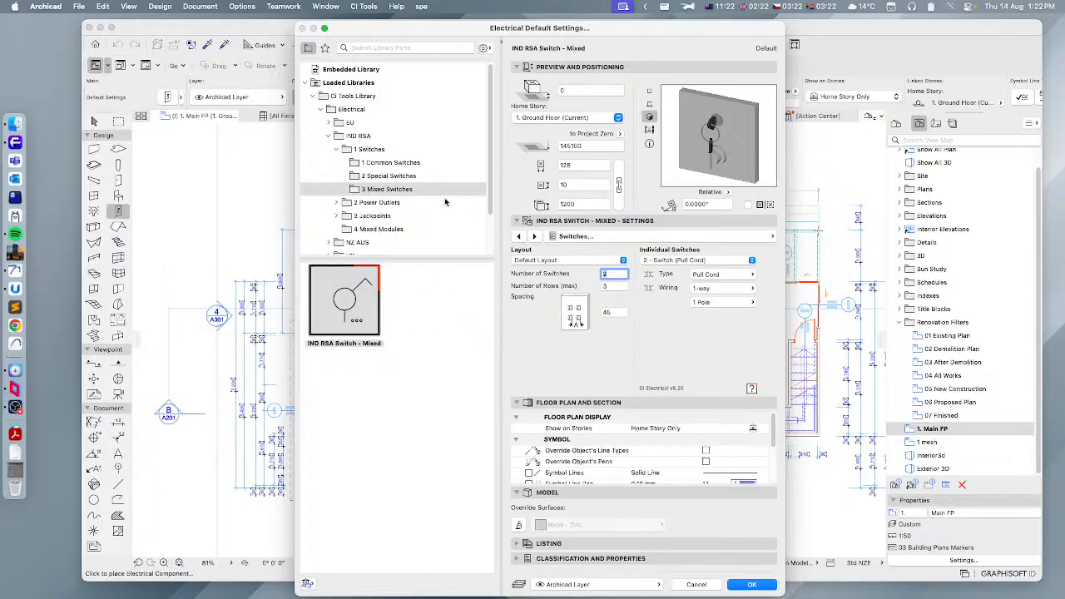
- Look through the IND RSA Common Power Outlets as 2D symbols, from Permanent Connection to Powerpoint Type D, Type M and Type N
click(336, 151)
double_click(364, 163)
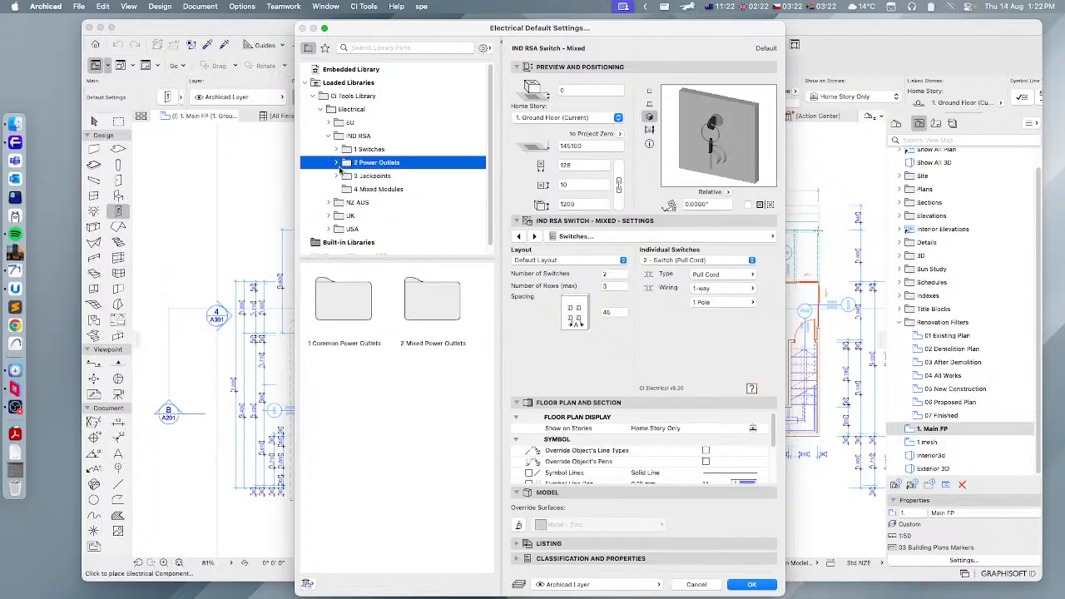
double_click(346, 297)
click(348, 297)
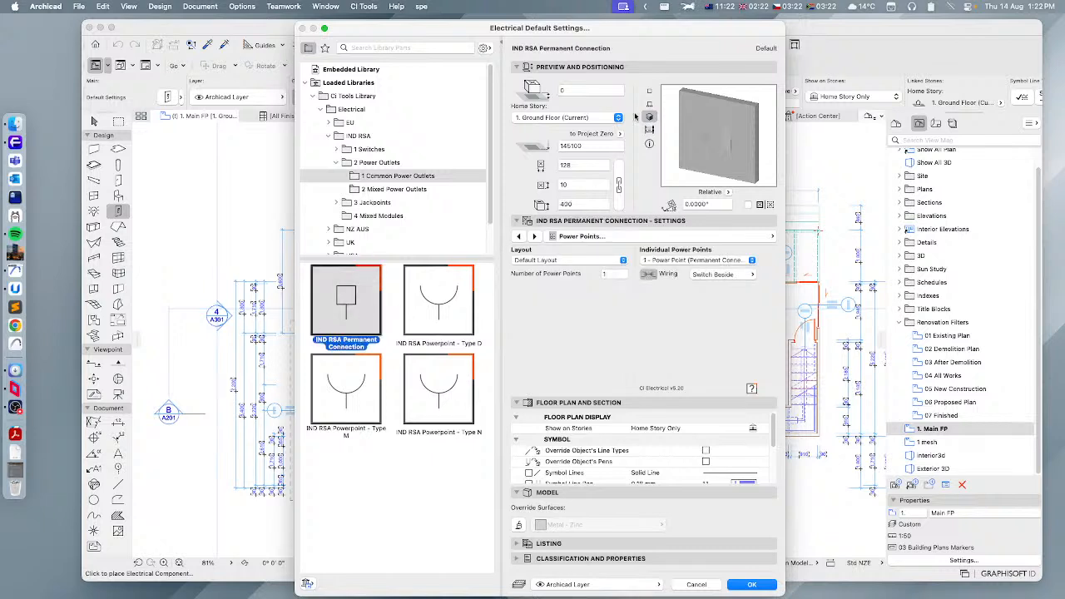
click(649, 90)
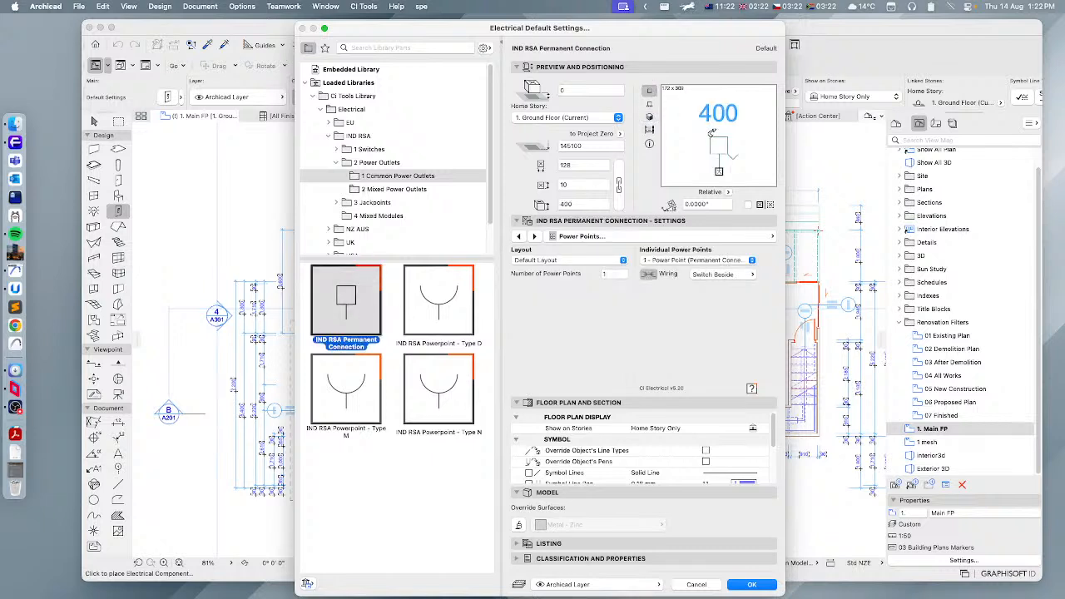
click(434, 312)
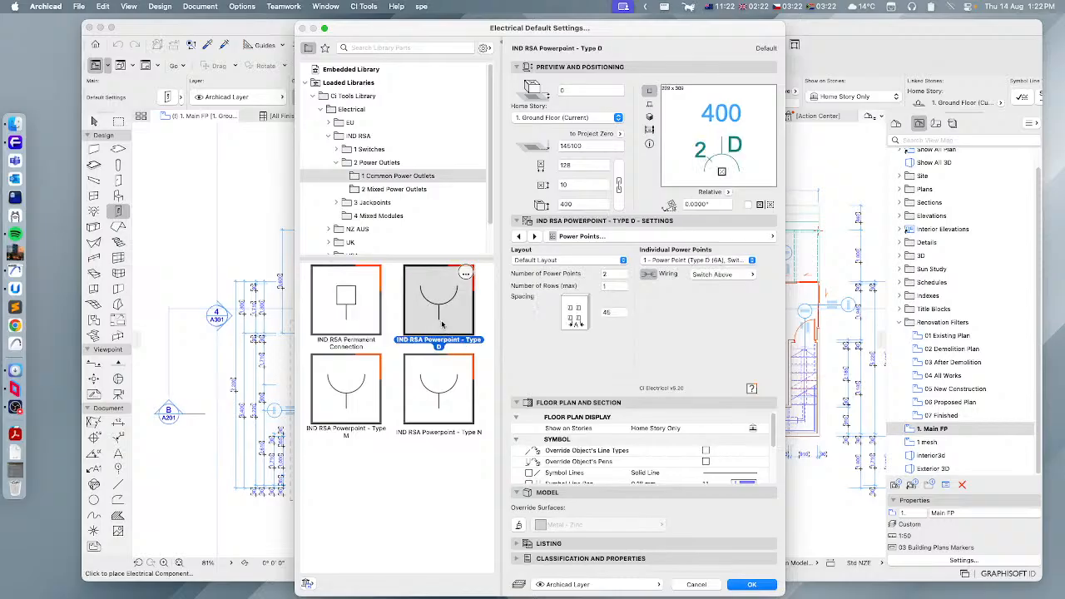
click(342, 396)
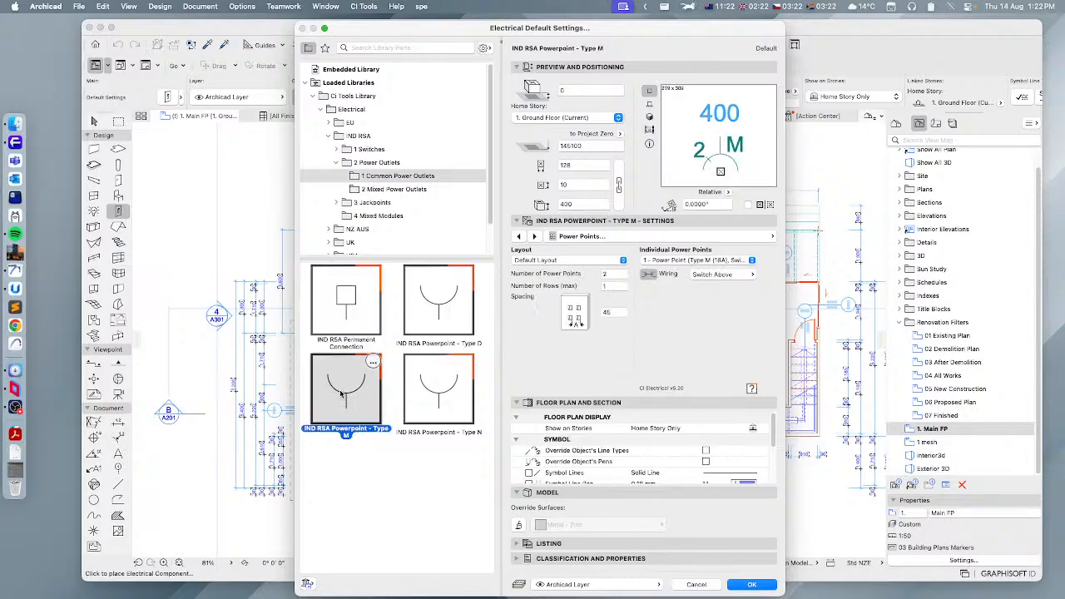
click(421, 392)
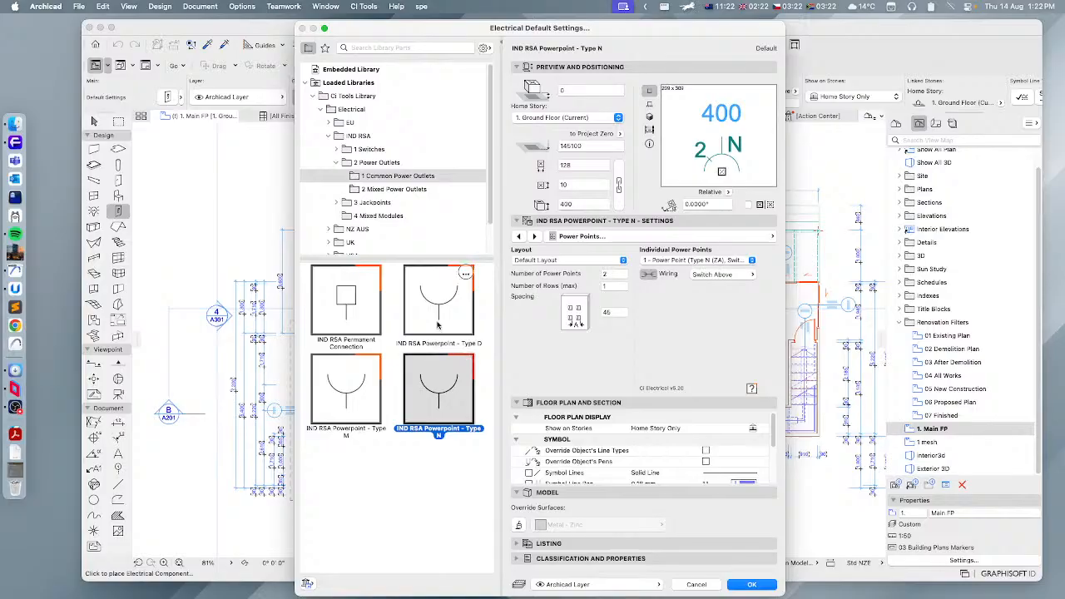
- Preview the IND RSA Powerpoint Type D, Type M, Type N and Permanent Connection outlets in 3D
click(436, 287)
click(649, 116)
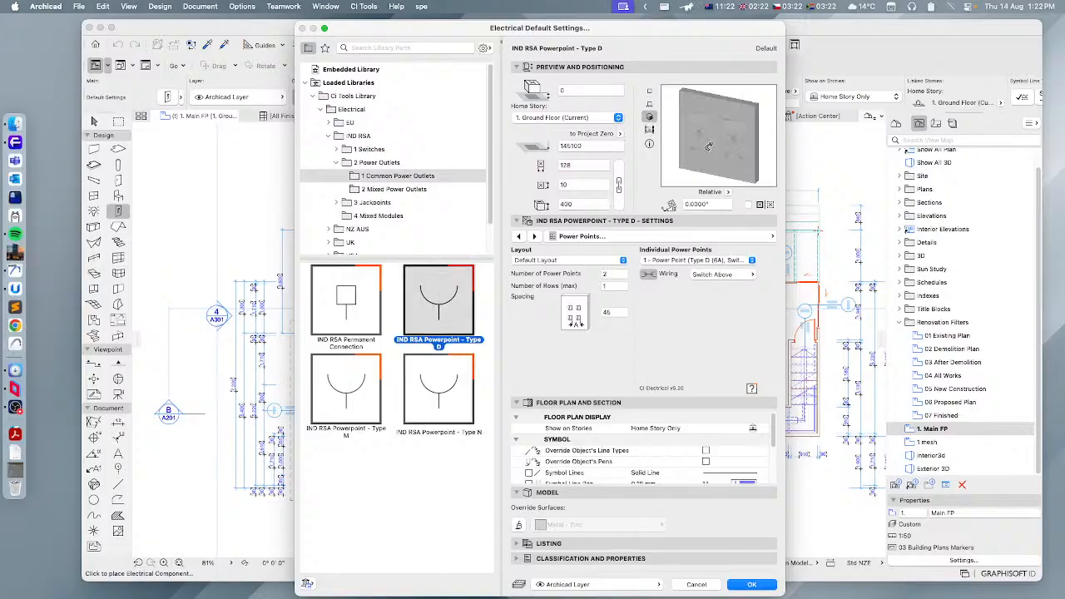
drag(729, 133, 703, 169)
click(352, 389)
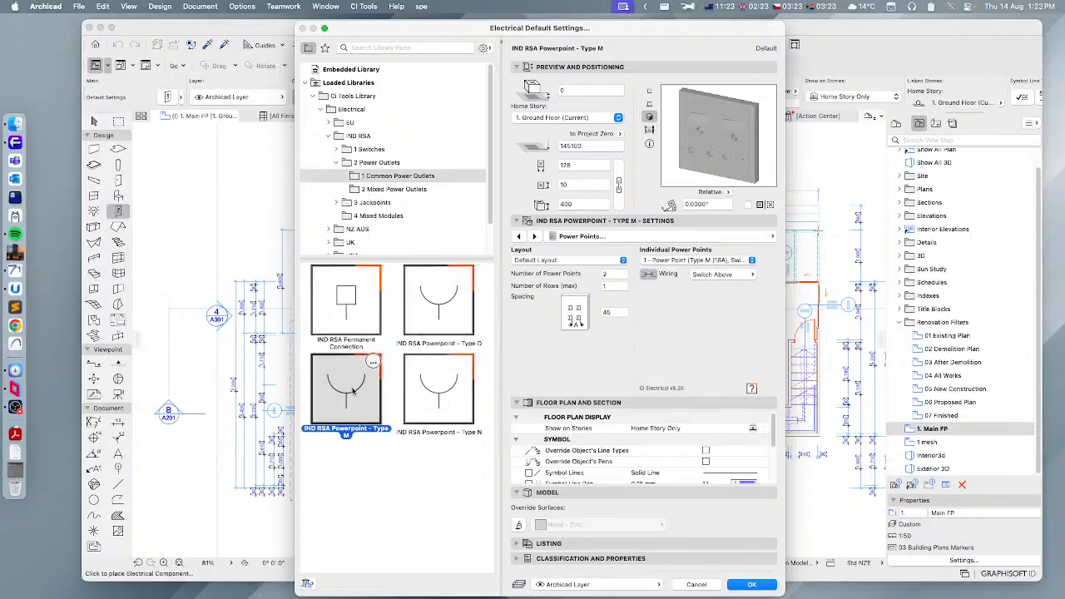
click(428, 388)
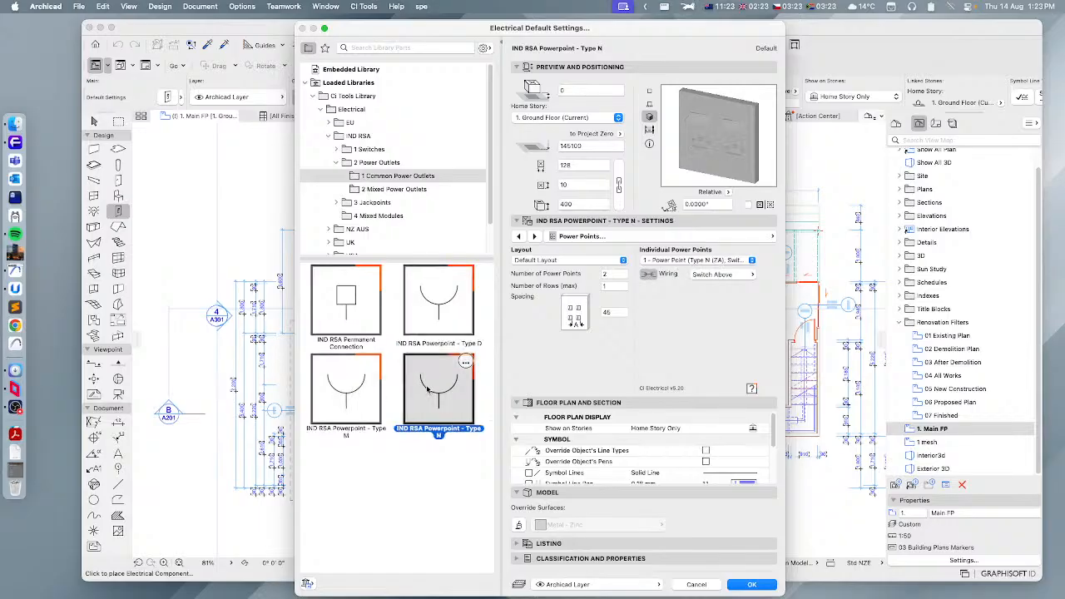
click(347, 311)
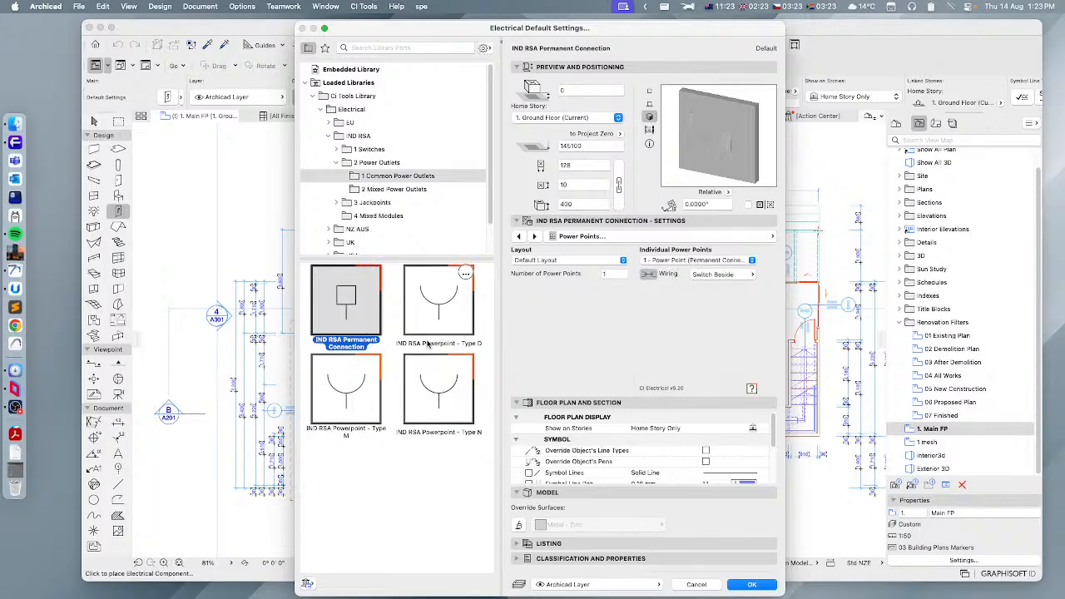
- Choose IND RSA Powerpoint - Mixed from 2 Mixed Power Outlets and set it to 3 power points in a maximum of 2 rows
click(388, 191)
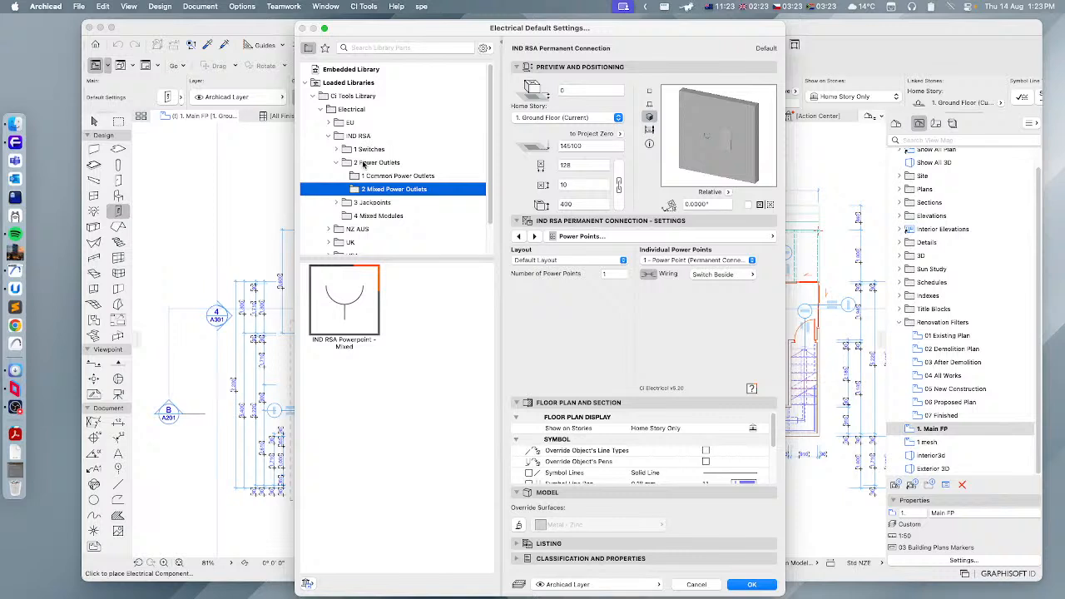
click(342, 301)
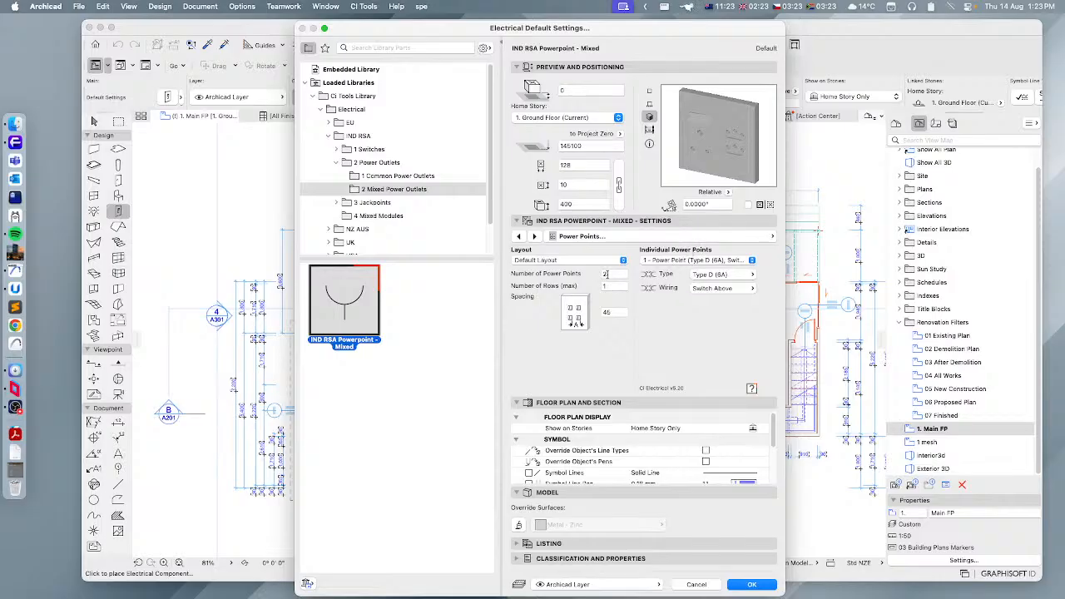
double_click(606, 274)
text(3)
click(606, 286)
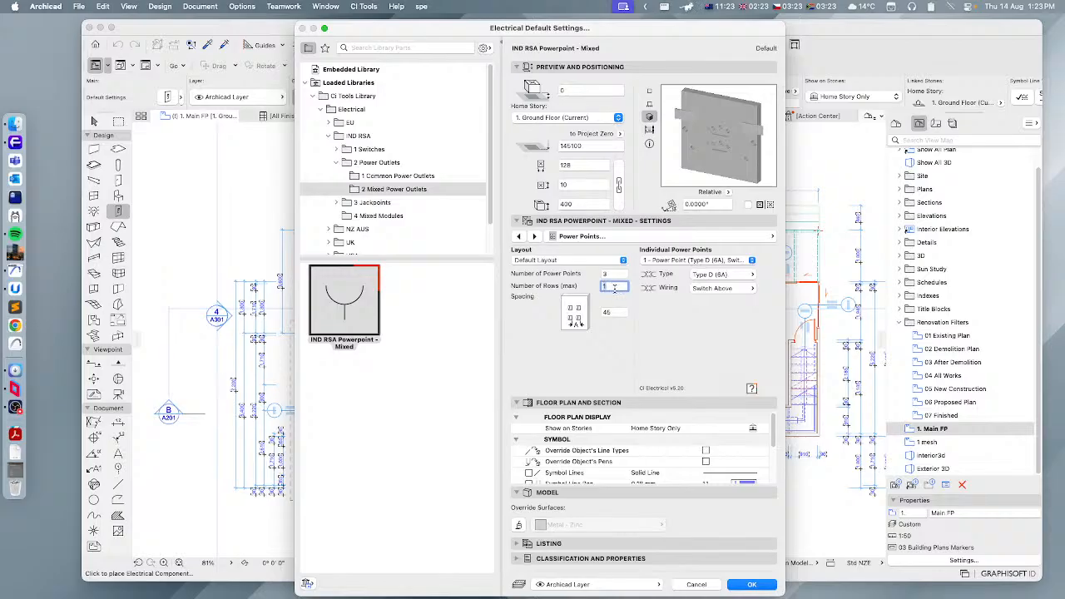
- Set the mixed outlet's third power point to Type M (16A) and preview the plate as a 2D symbol
click(708, 260)
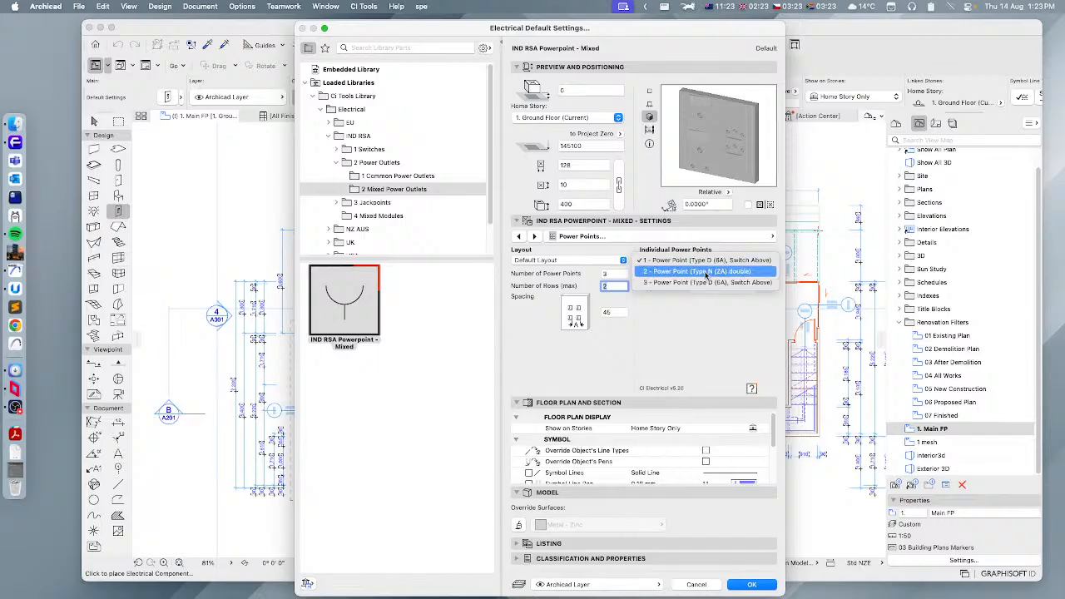
click(706, 282)
click(740, 275)
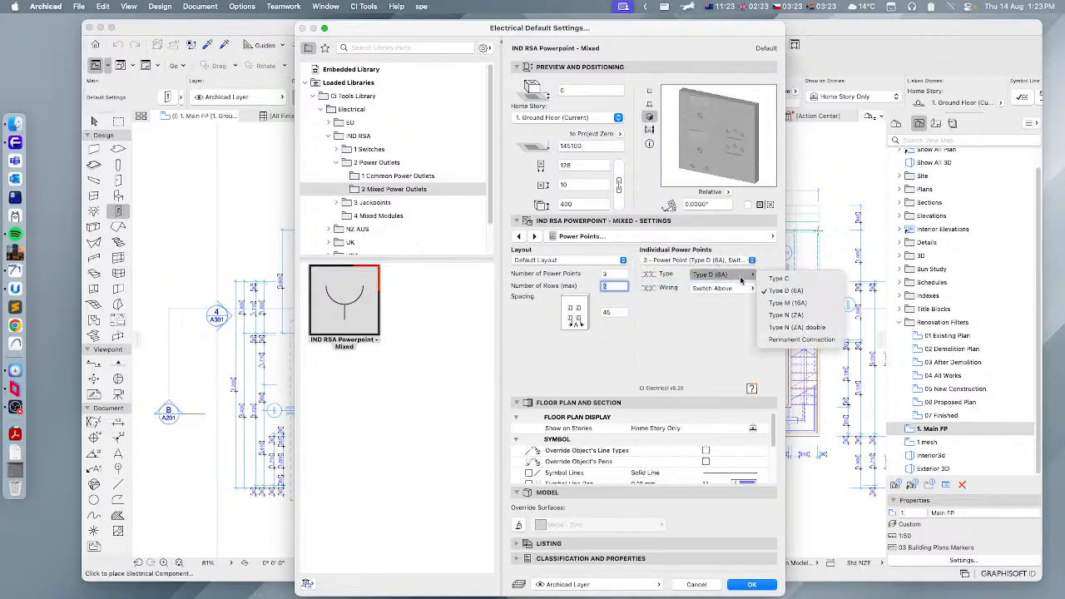
click(799, 304)
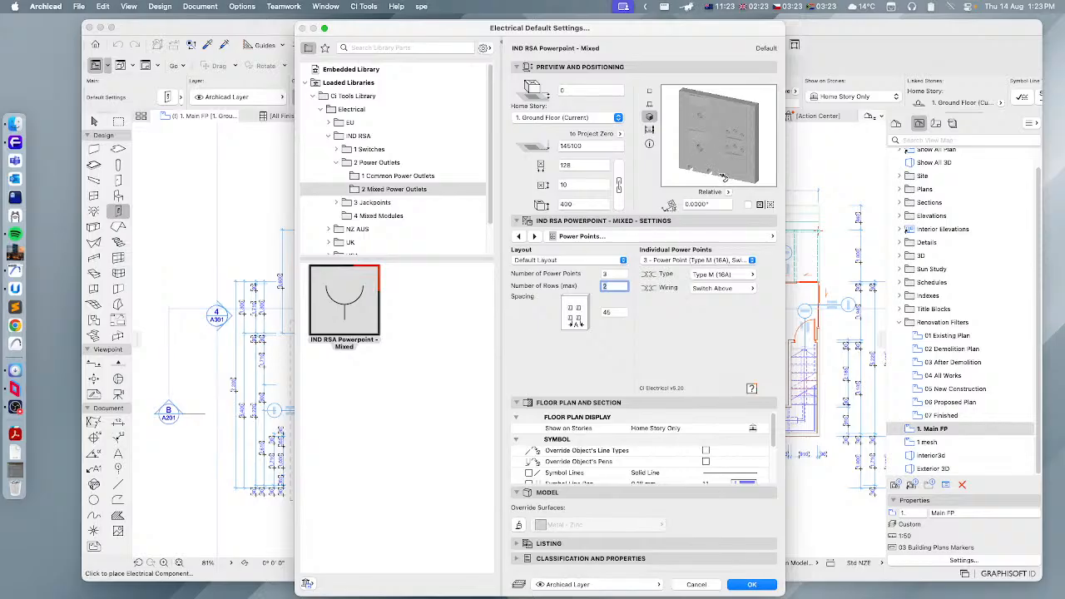
click(336, 162)
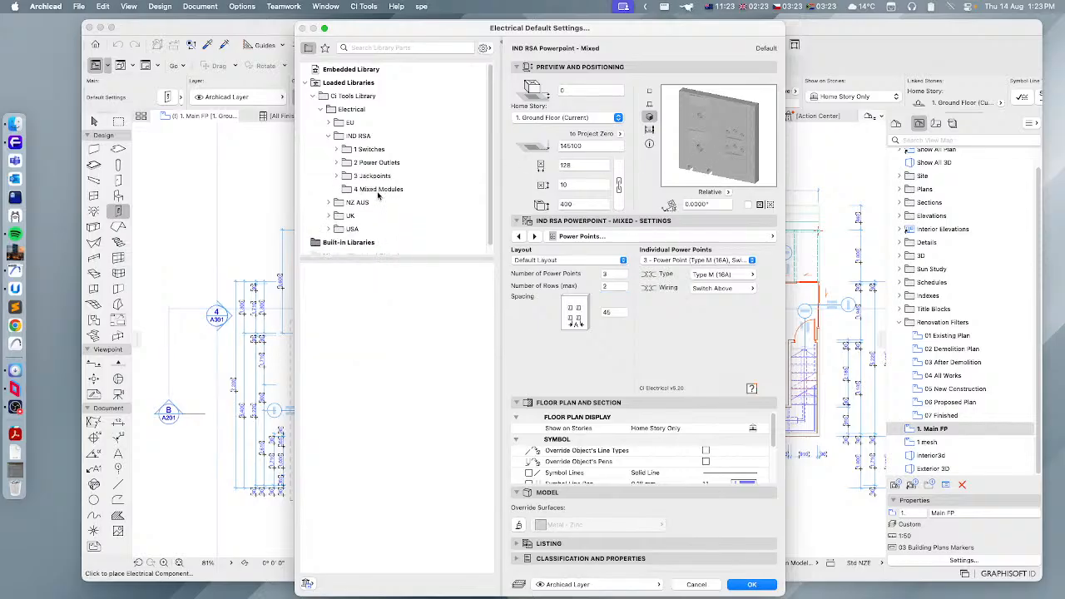
click(649, 91)
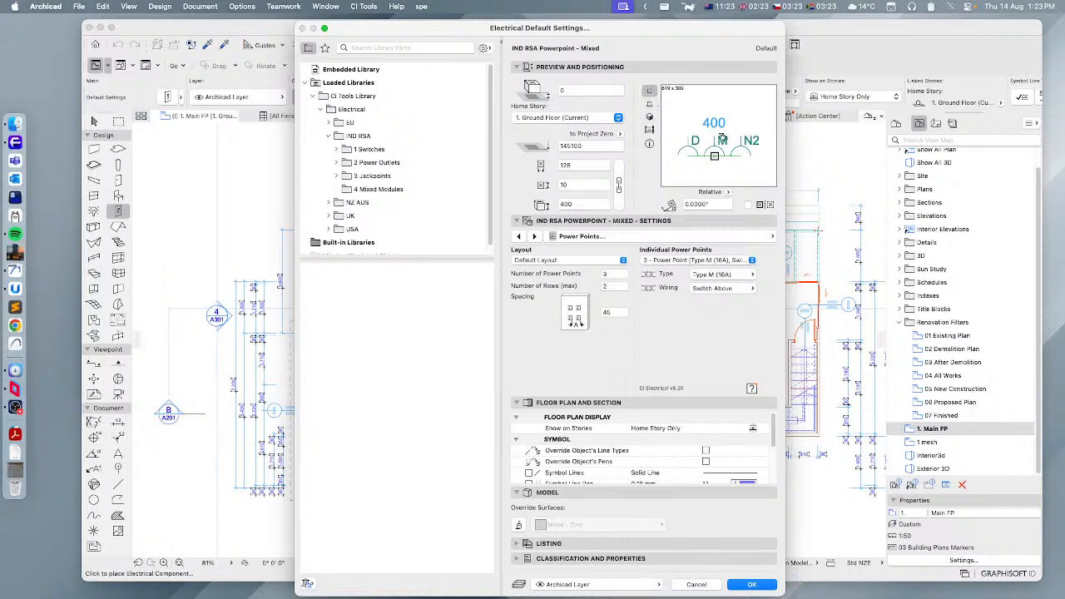
- Look through the IND RSA Common Jackpoints, viewing Data in 2D and 3D, followed by Phone, Satellite TV and TV Antenna
click(364, 175)
click(337, 176)
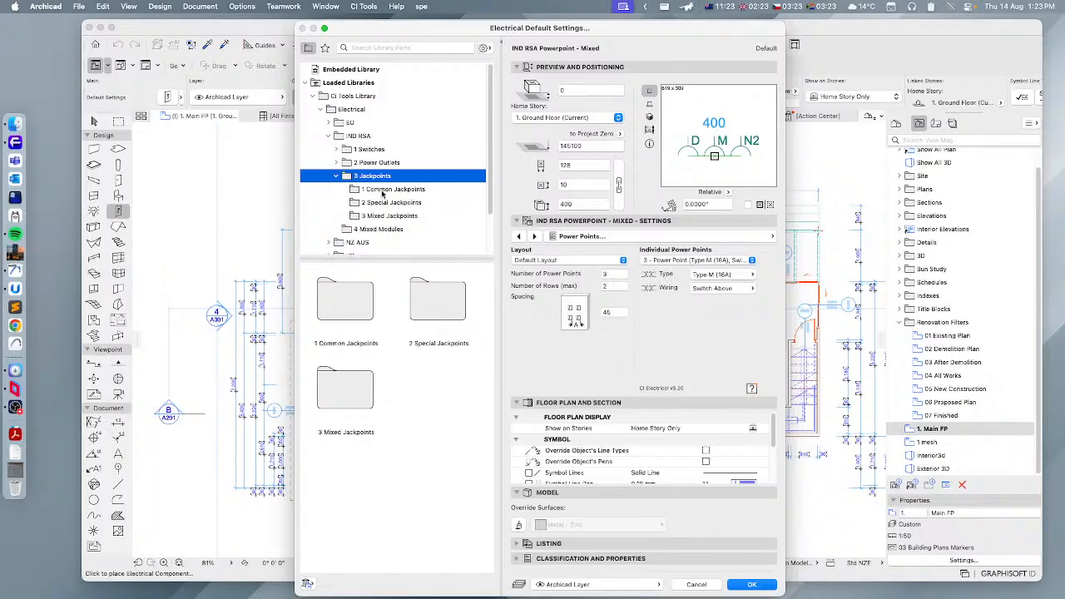
double_click(356, 321)
click(347, 305)
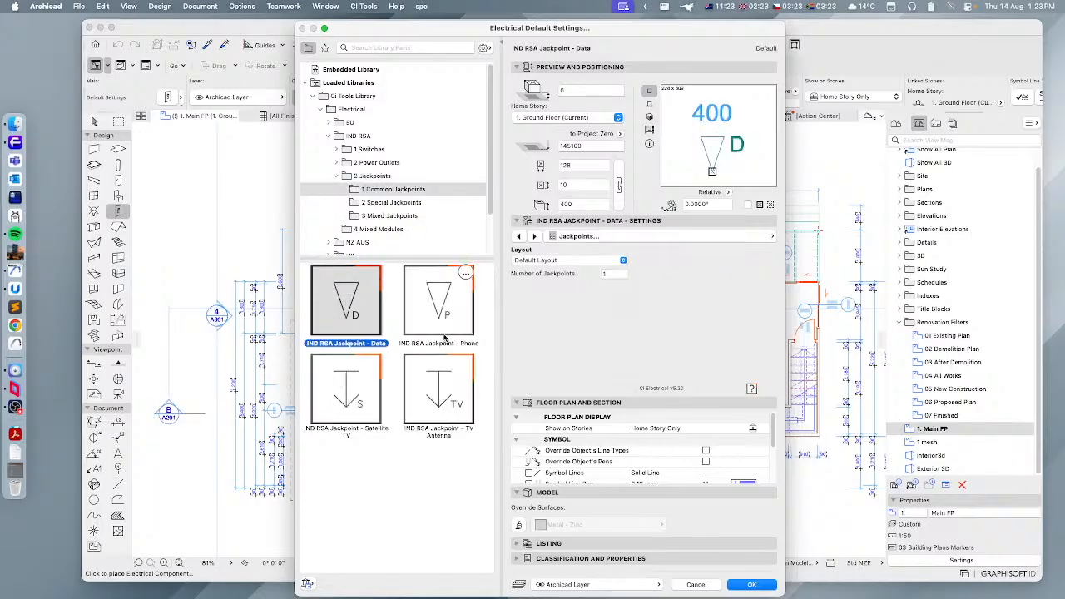
click(649, 116)
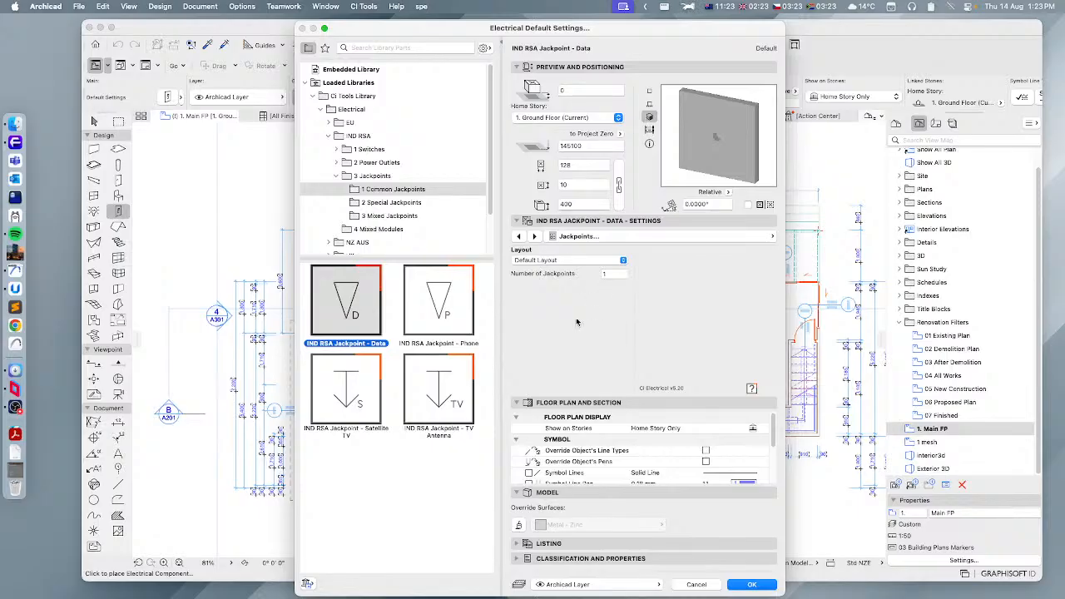
click(442, 317)
click(338, 385)
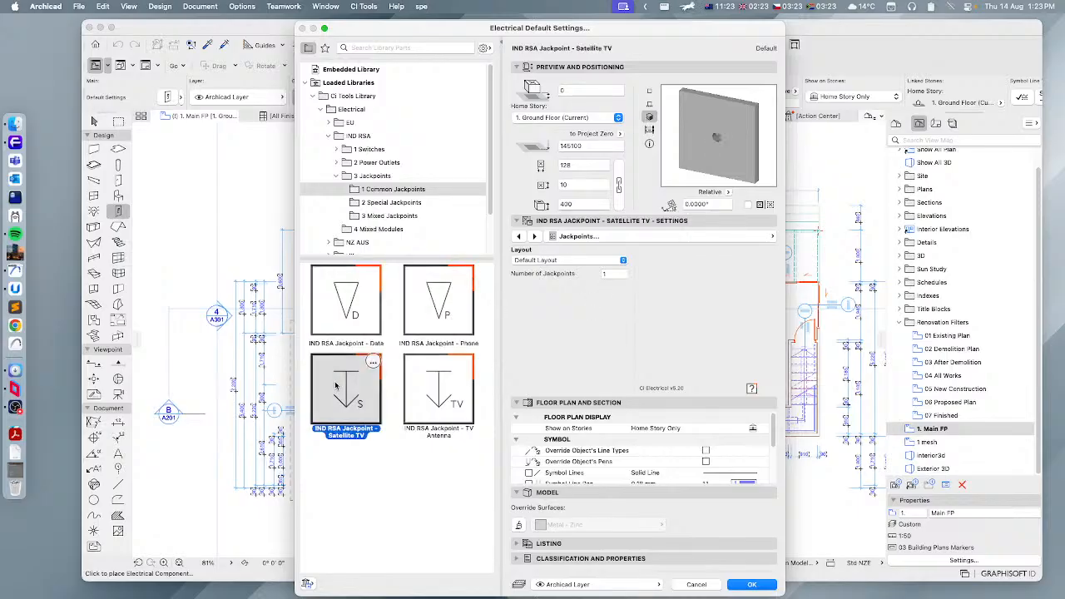
click(437, 403)
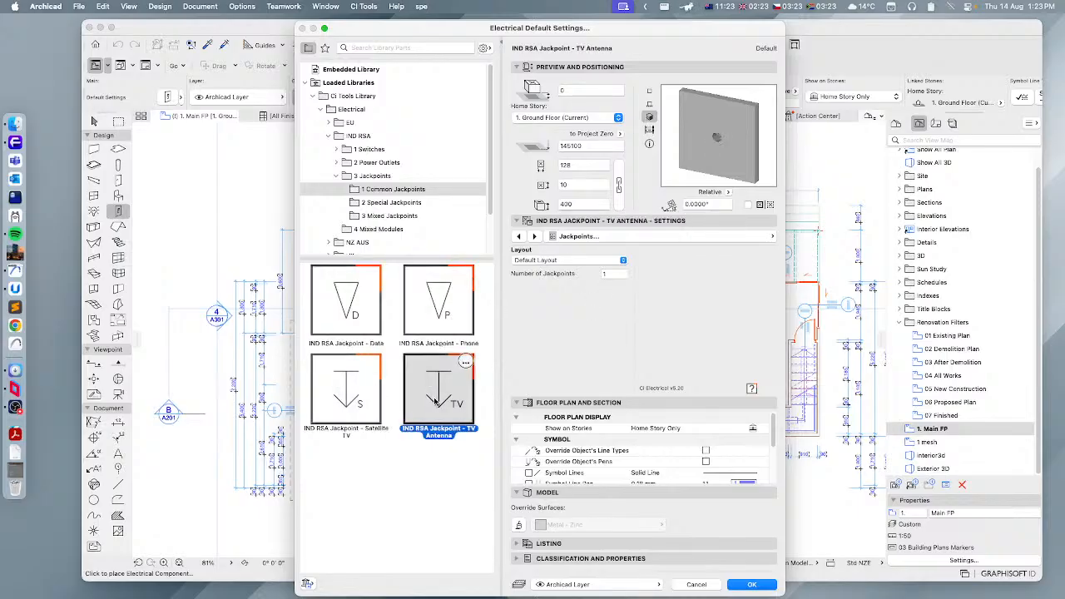
- Look through the IND RSA Special Jackpoints in 3D: AVI, FM Antenna, HDMI, Speaker, USB Charger and Video RGB
click(380, 204)
click(356, 315)
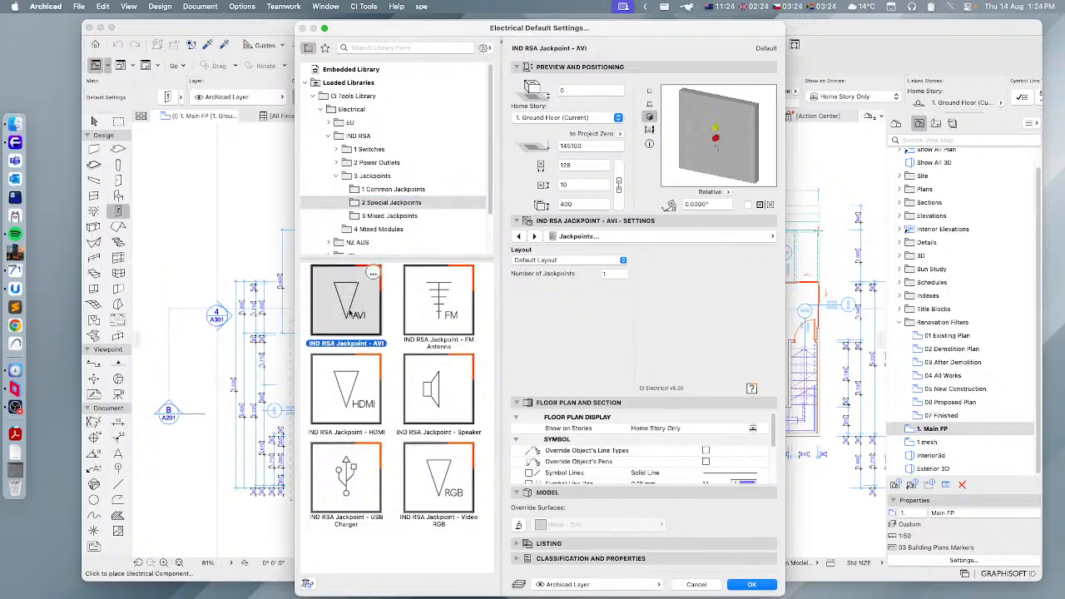
click(439, 308)
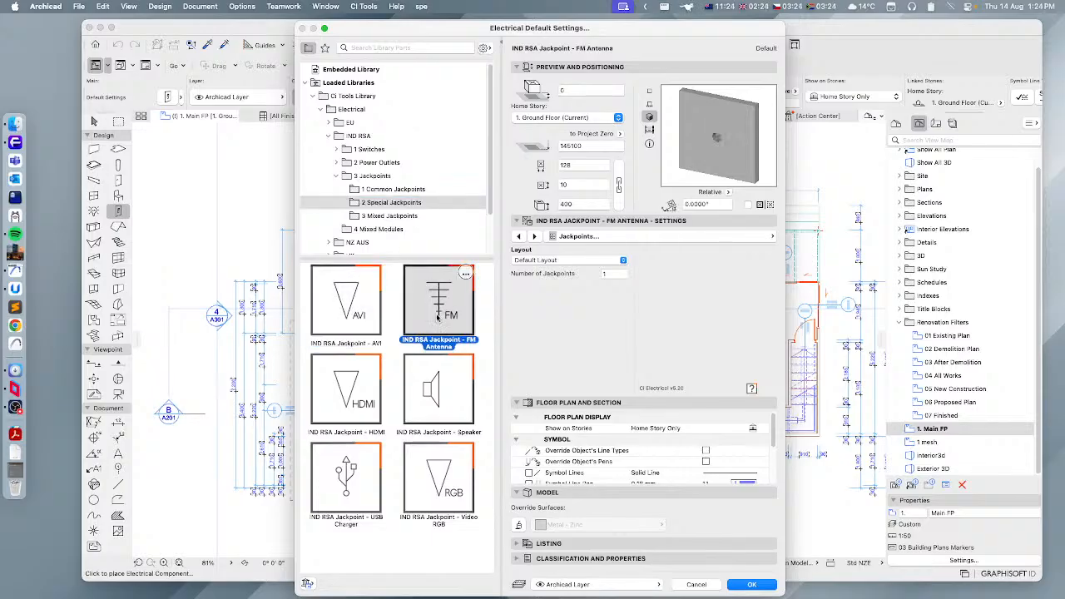
click(366, 389)
click(432, 400)
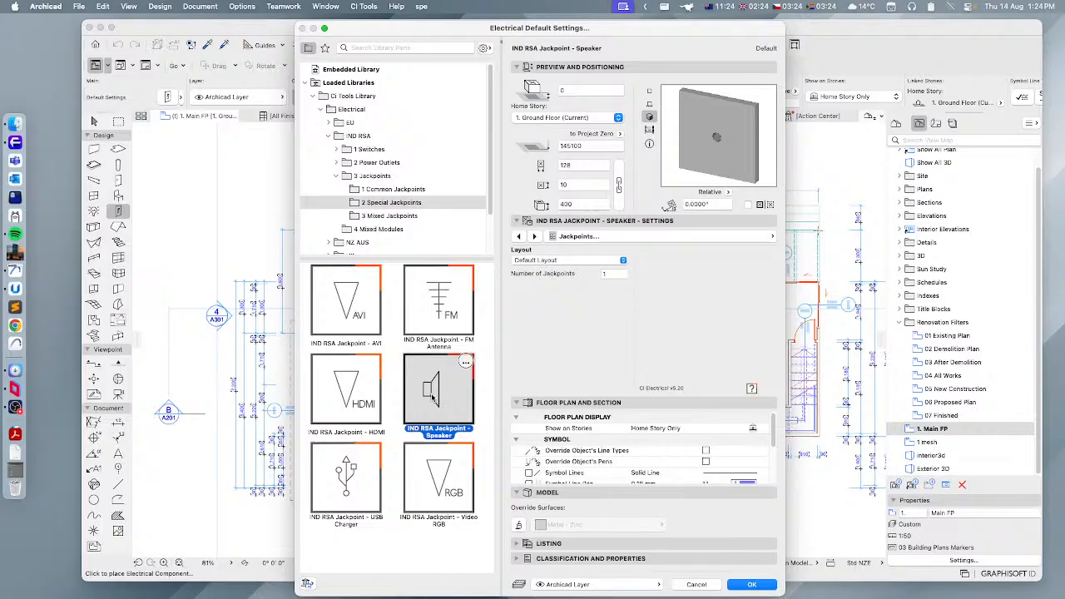
click(352, 480)
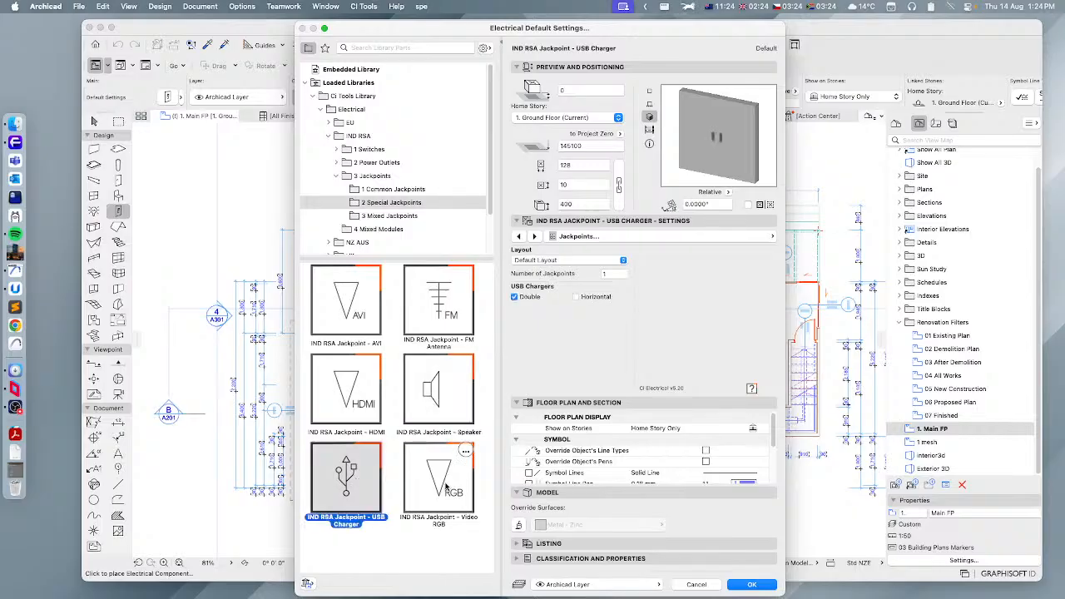
click(446, 488)
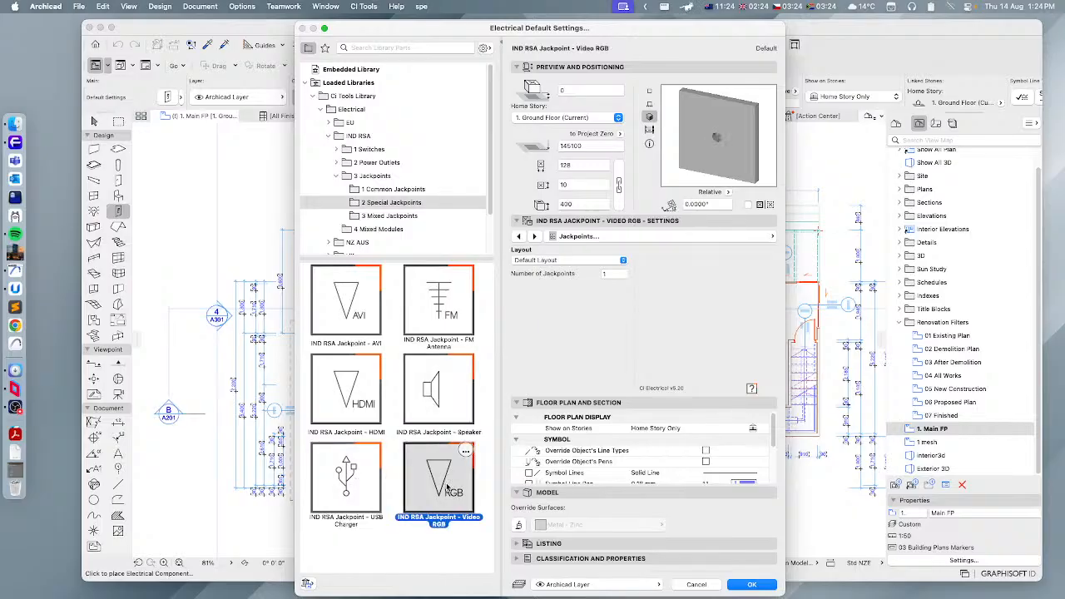
- Choose IND RSA Jackpoint - Mixed from the 3 Mixed Jackpoints folder and set its number of jackpoints to 3
click(392, 219)
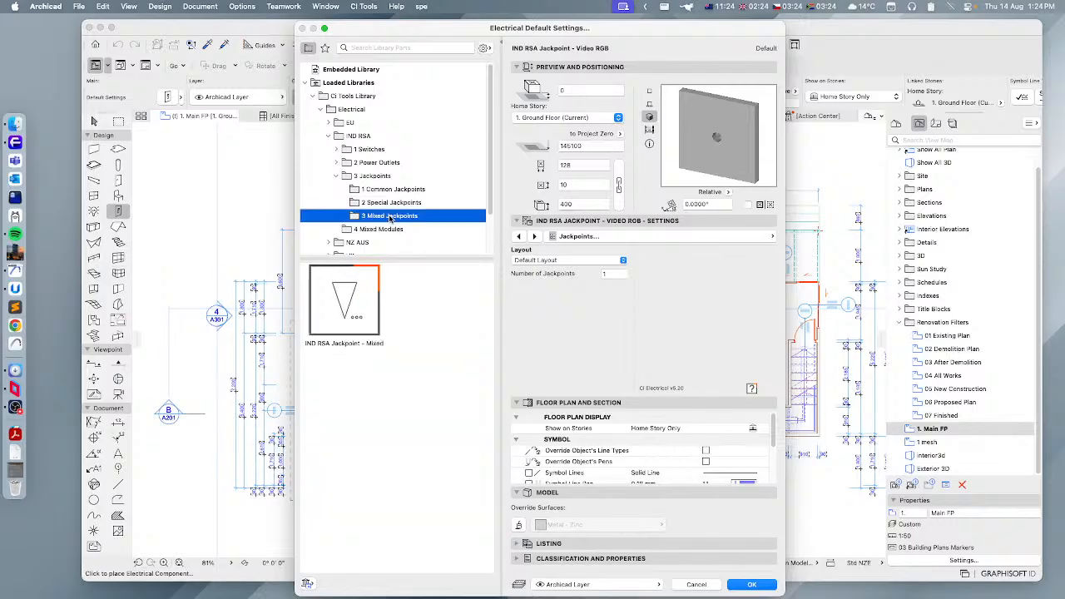
click(345, 319)
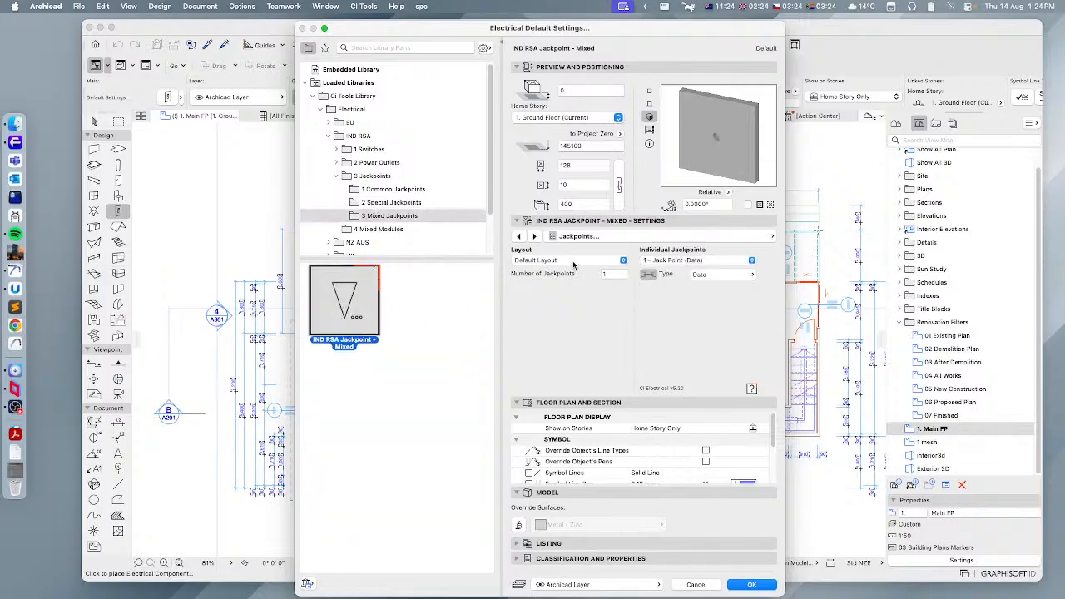
click(613, 274)
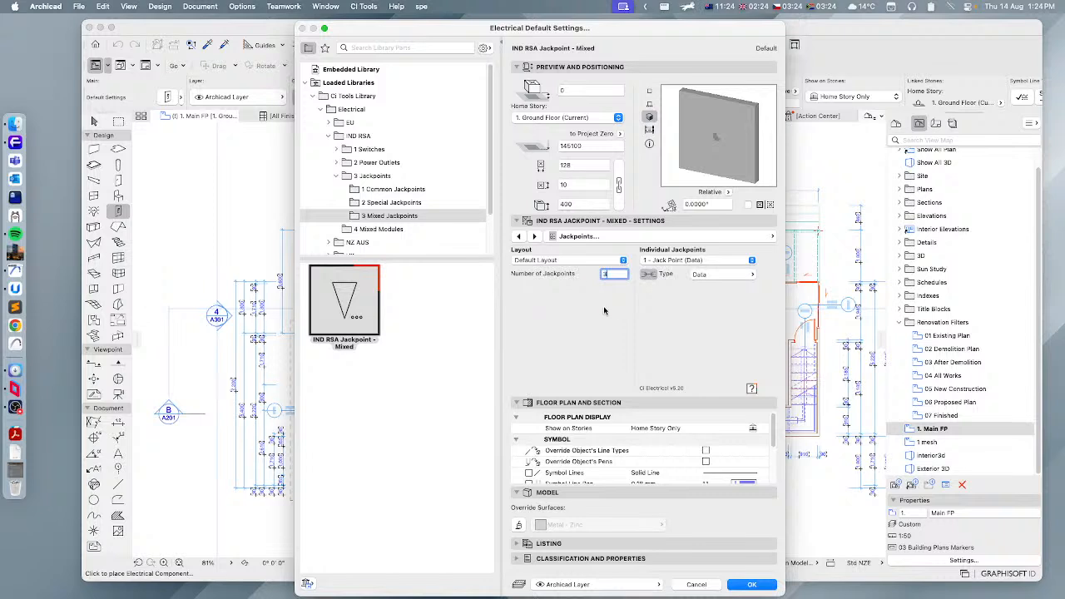
text(3)
- Set the mixed plate's second individual jackpoint to type Phone and the third to TV Antenna
click(707, 260)
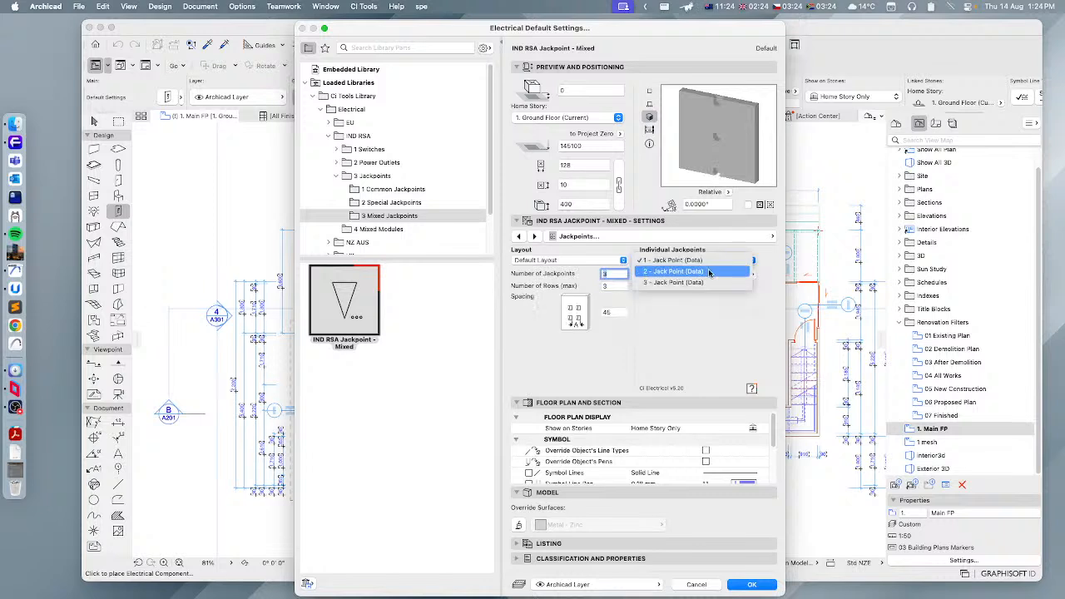
click(709, 271)
click(730, 276)
click(781, 293)
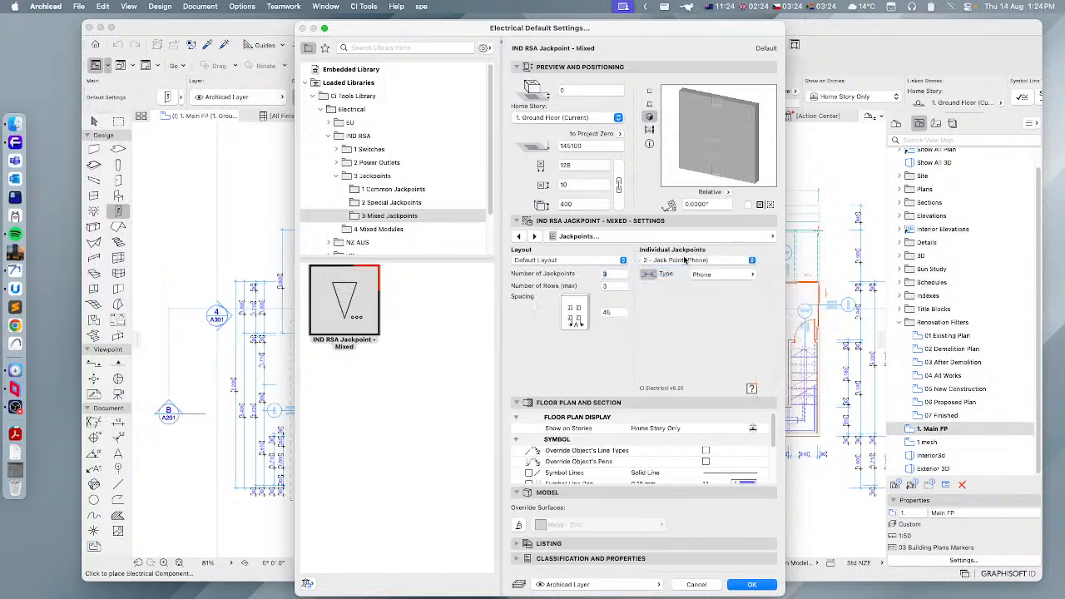
click(707, 260)
click(708, 273)
click(728, 276)
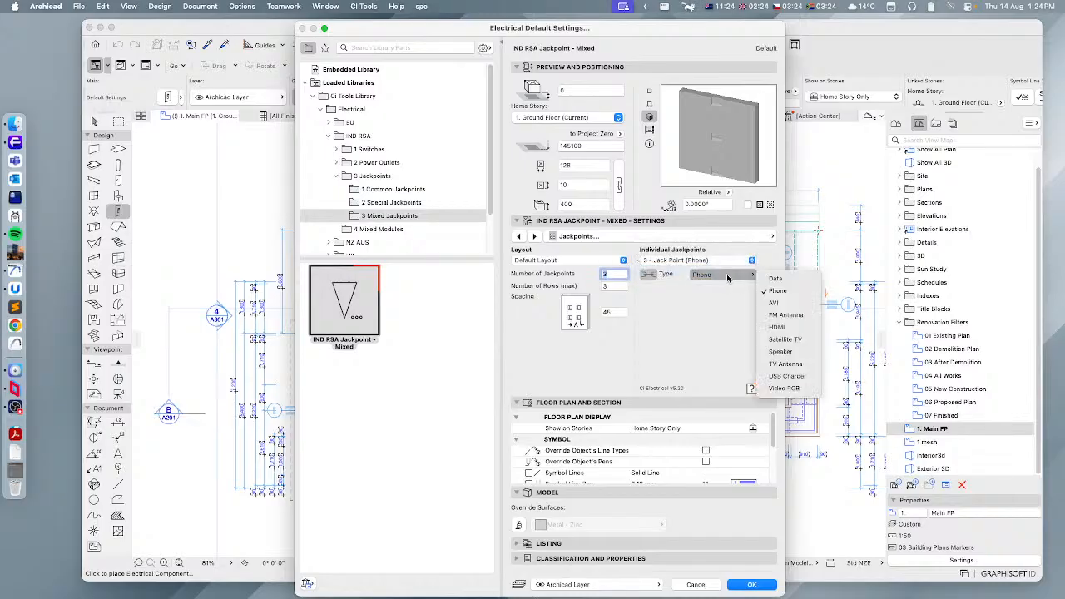
click(787, 364)
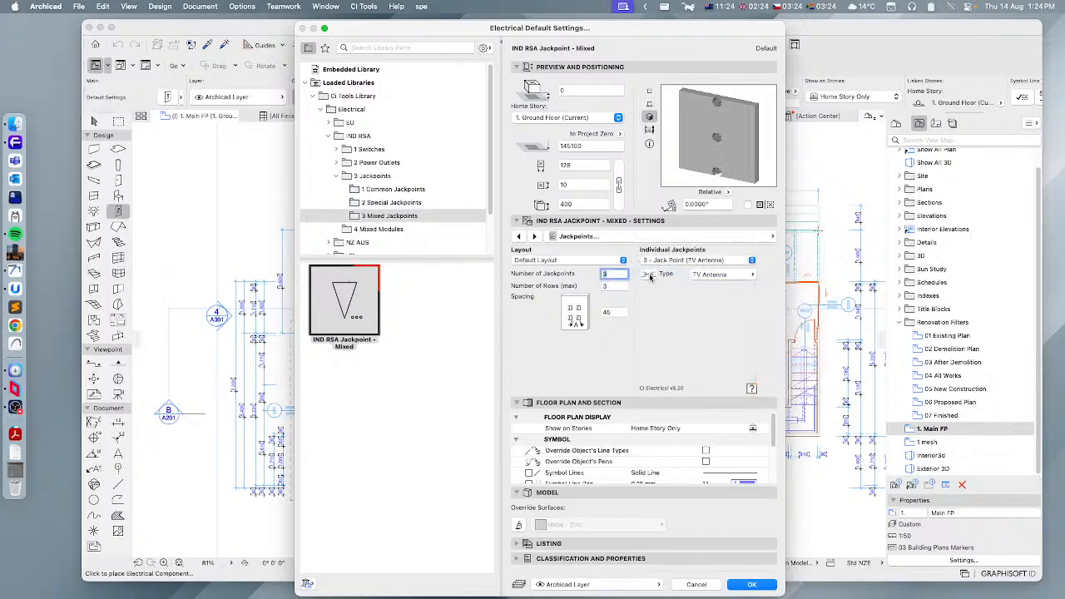
- Set the mixed plate's second individual jackpoint to AVI and the first to HDMI, then check the plate in front view and 3D
click(709, 261)
click(684, 249)
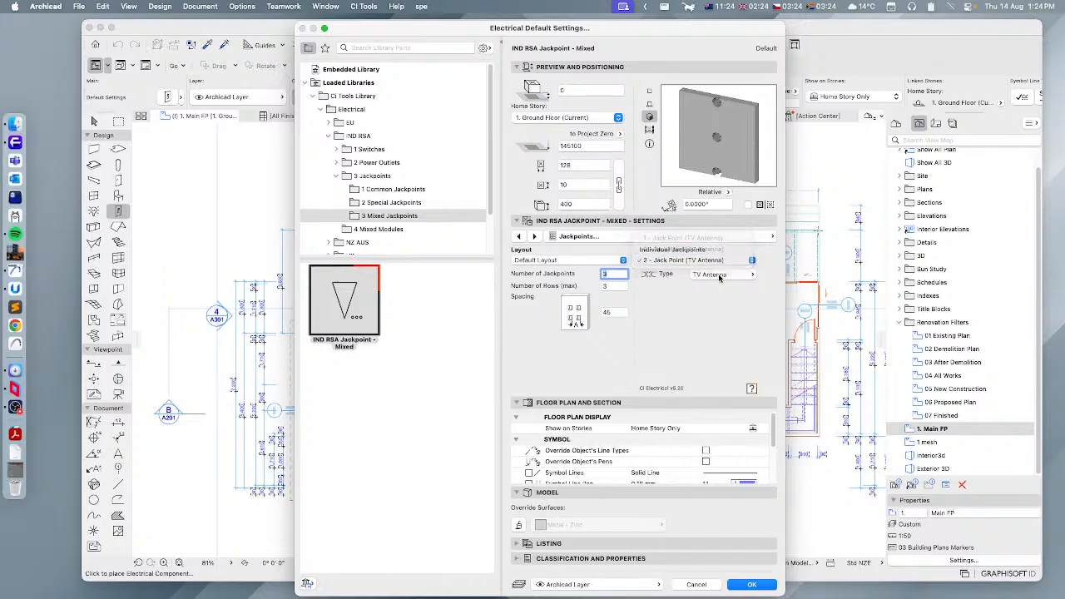
click(715, 275)
click(774, 303)
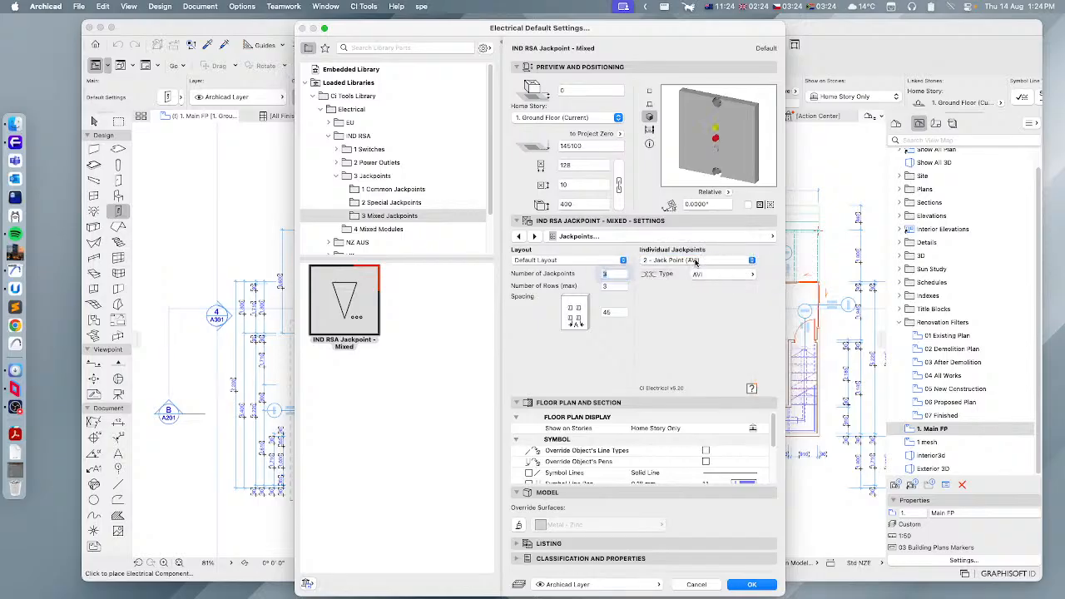
click(710, 261)
click(692, 248)
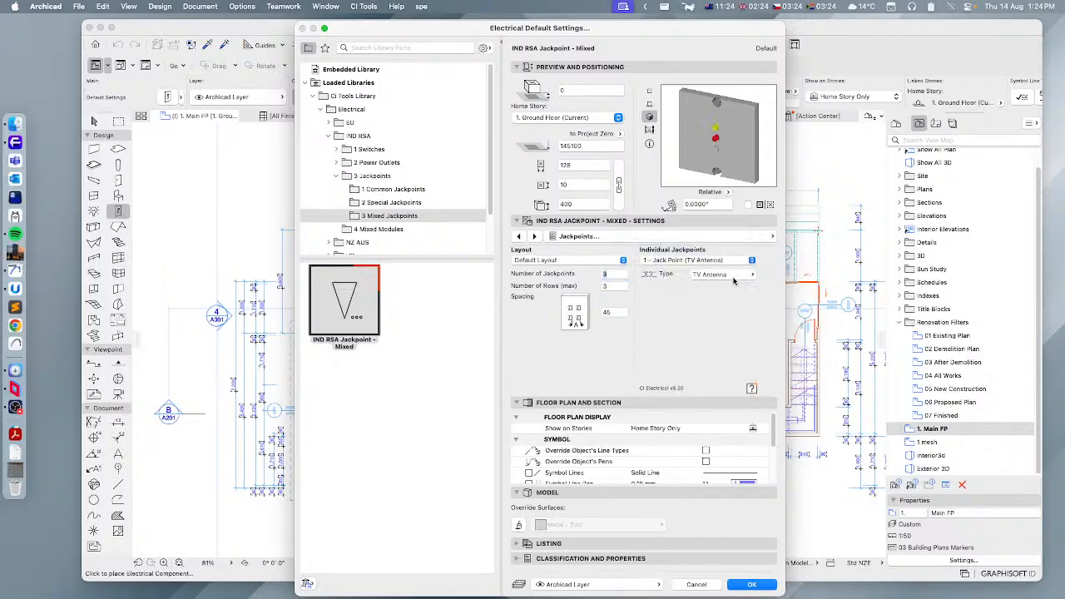
click(736, 276)
click(777, 328)
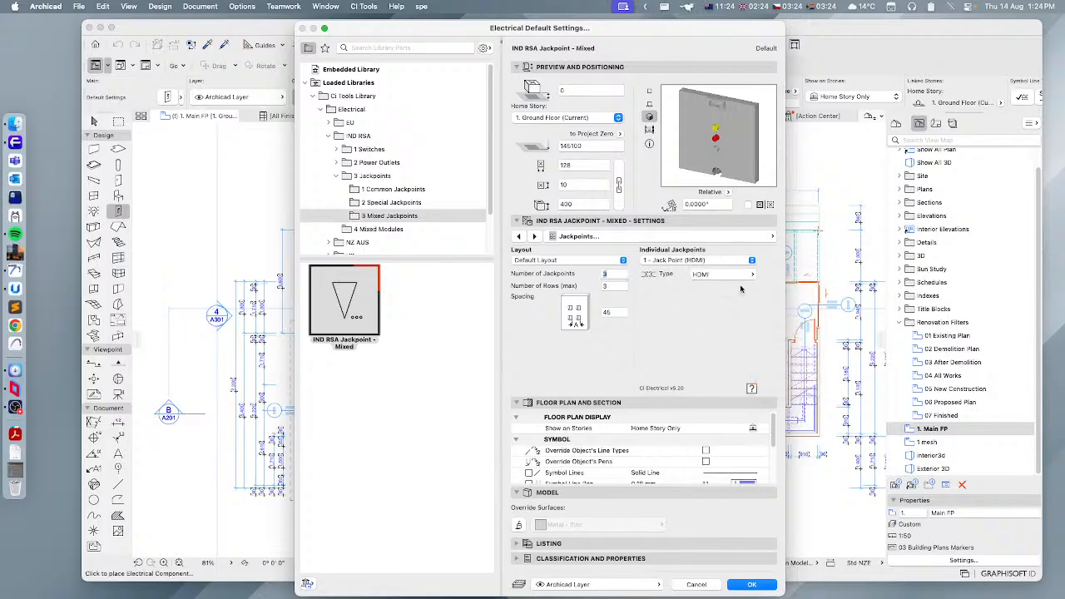
click(650, 103)
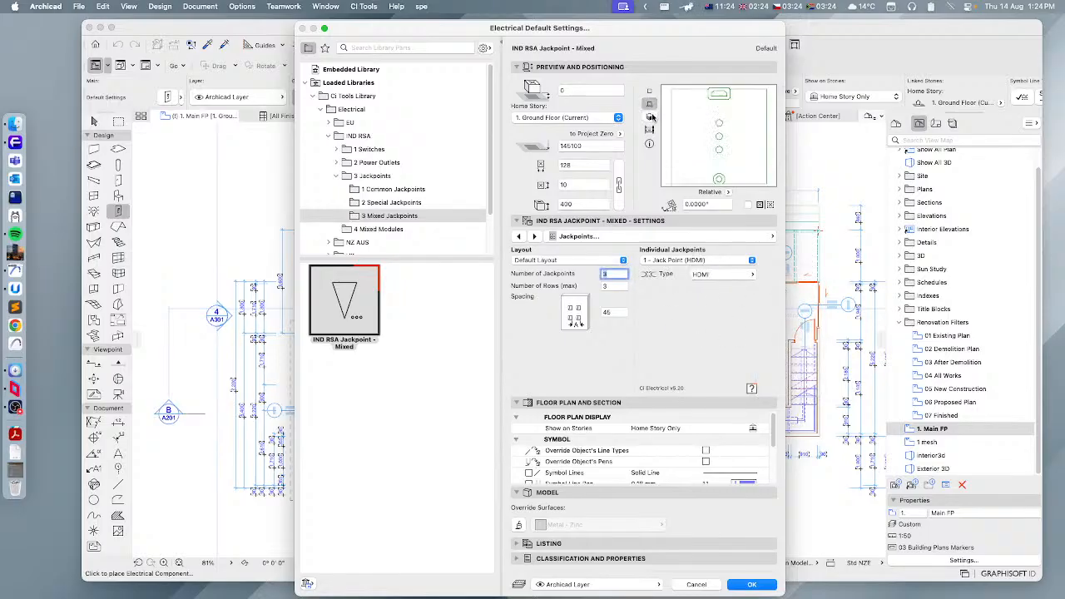
click(650, 116)
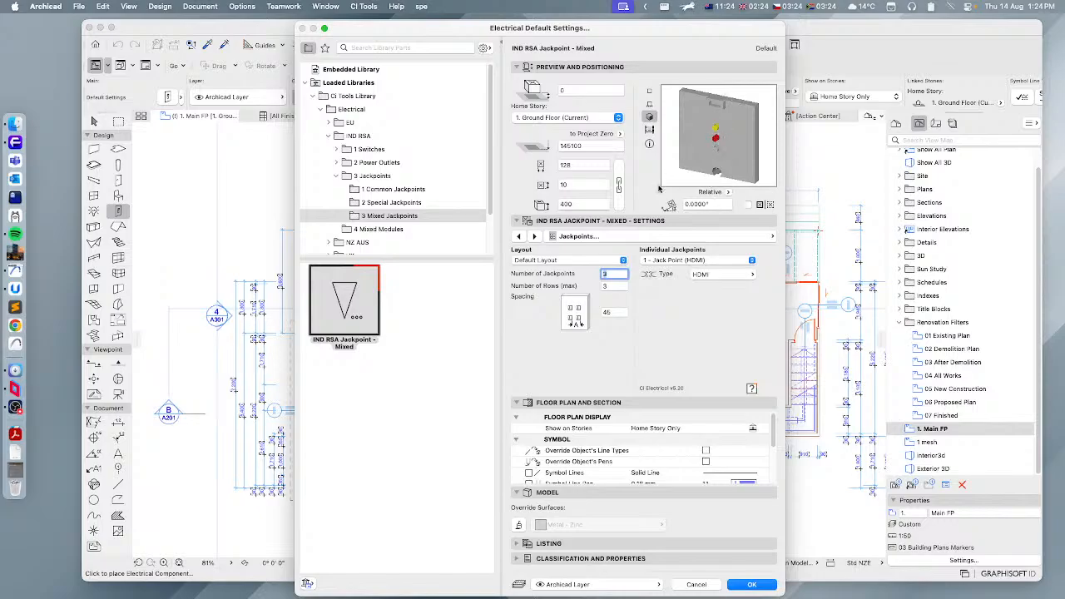
- Set dimension A of the mixed jackpoint's plate layout to 200
click(749, 237)
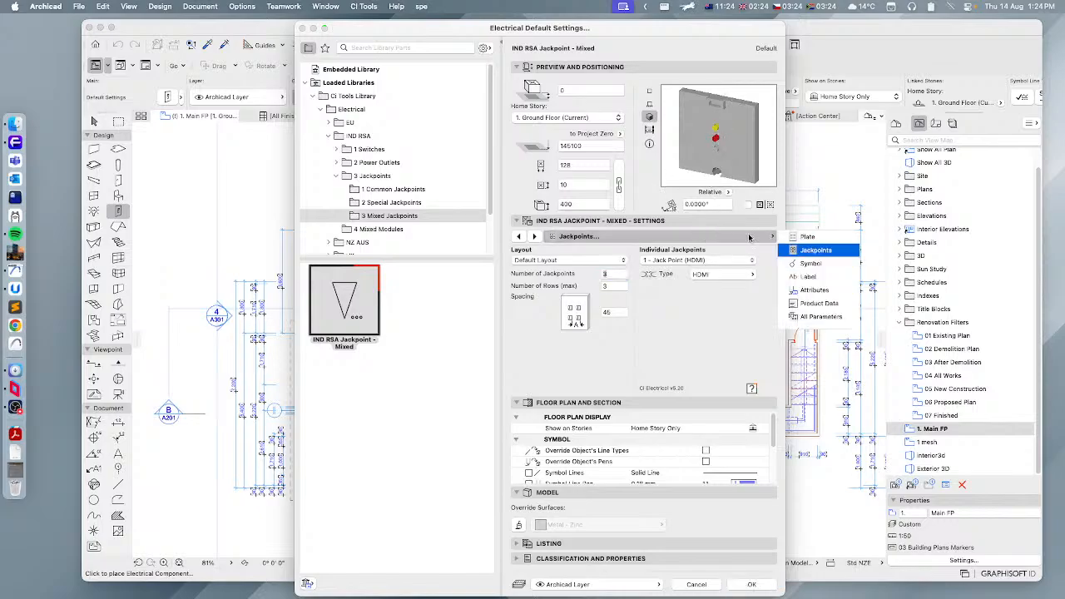
click(807, 238)
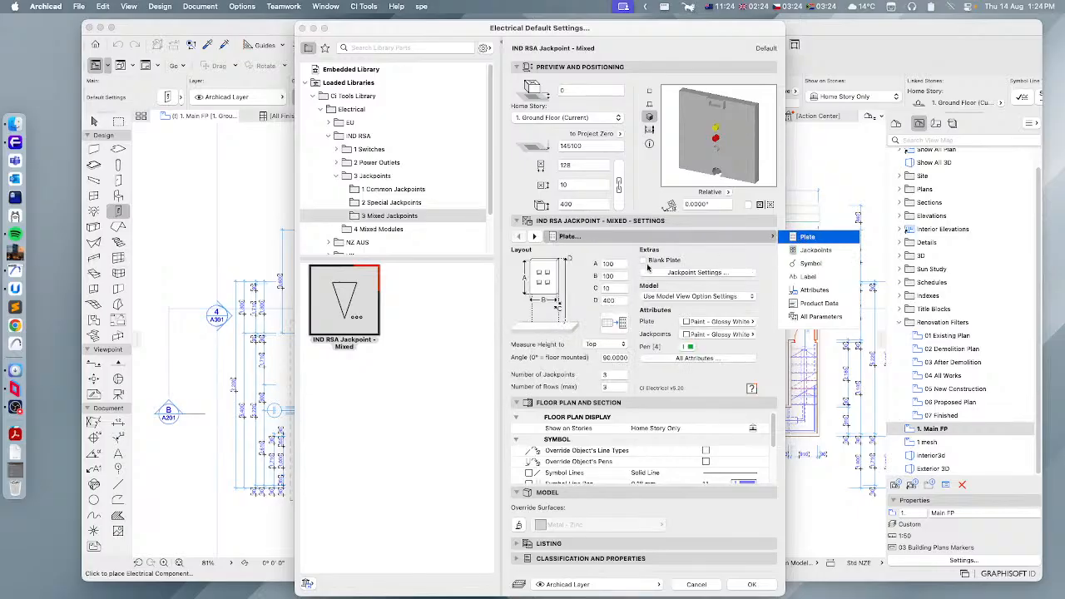
click(618, 253)
click(619, 264)
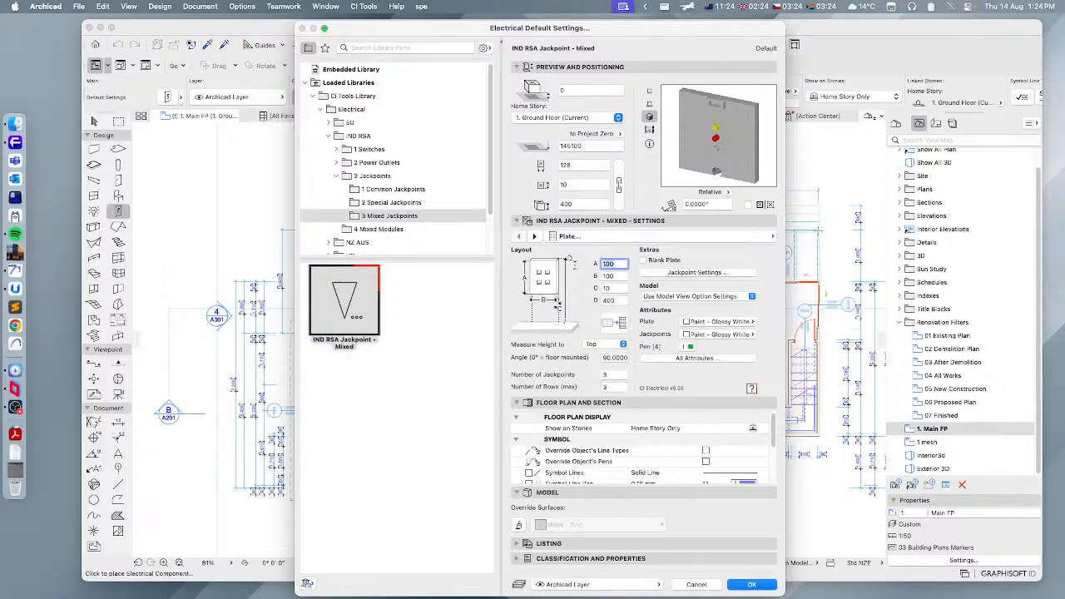
text(200)
click(618, 276)
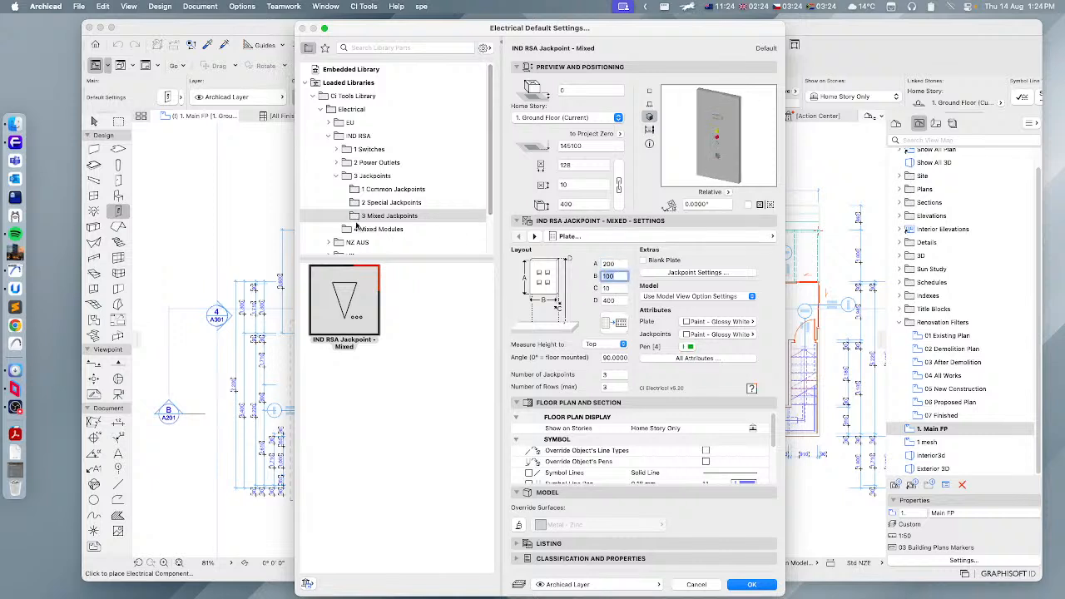
- Choose IND RSA Modules - Mixed from the 4 Mixed Modules folder and view its available settings pages
click(337, 176)
click(356, 189)
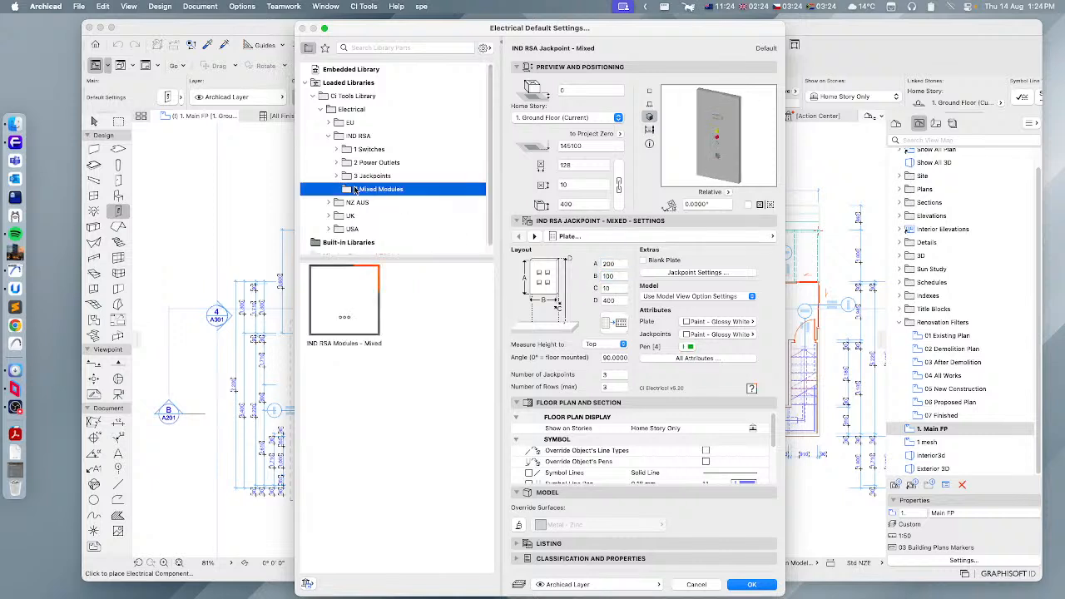
click(347, 290)
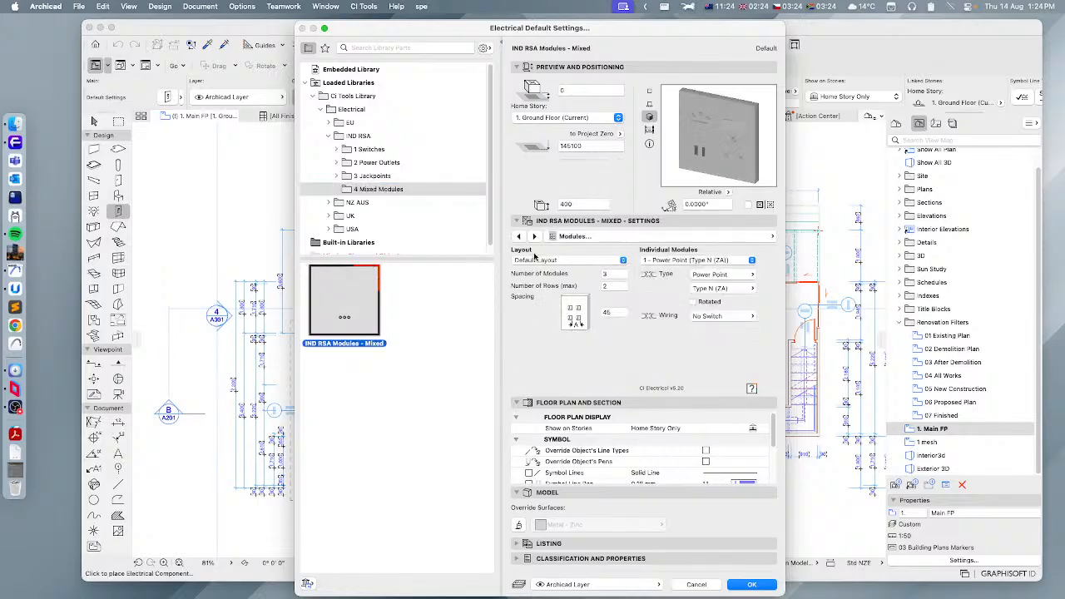
click(674, 240)
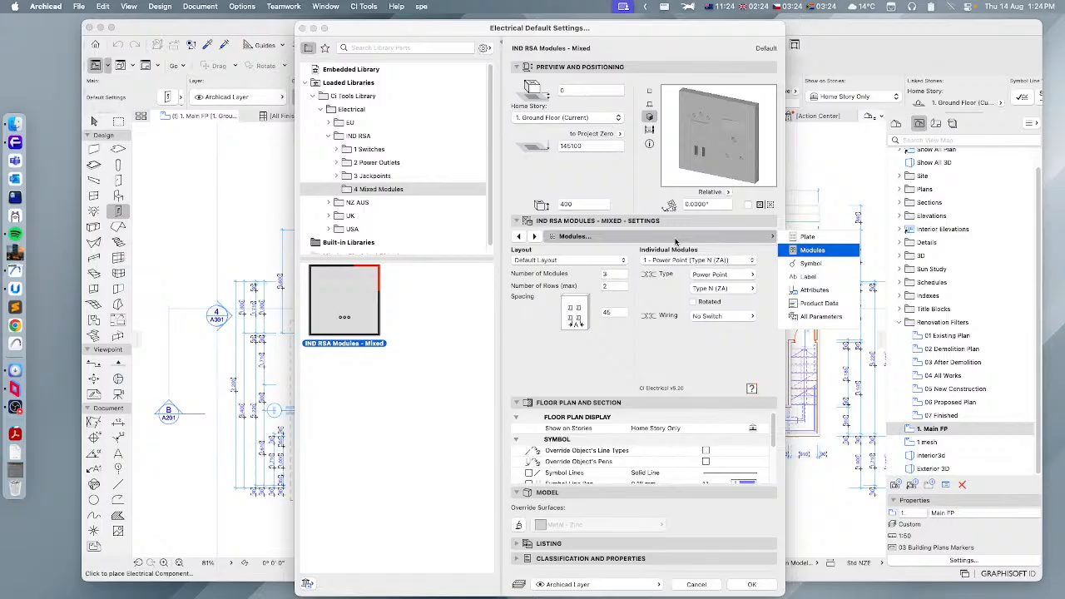
click(629, 294)
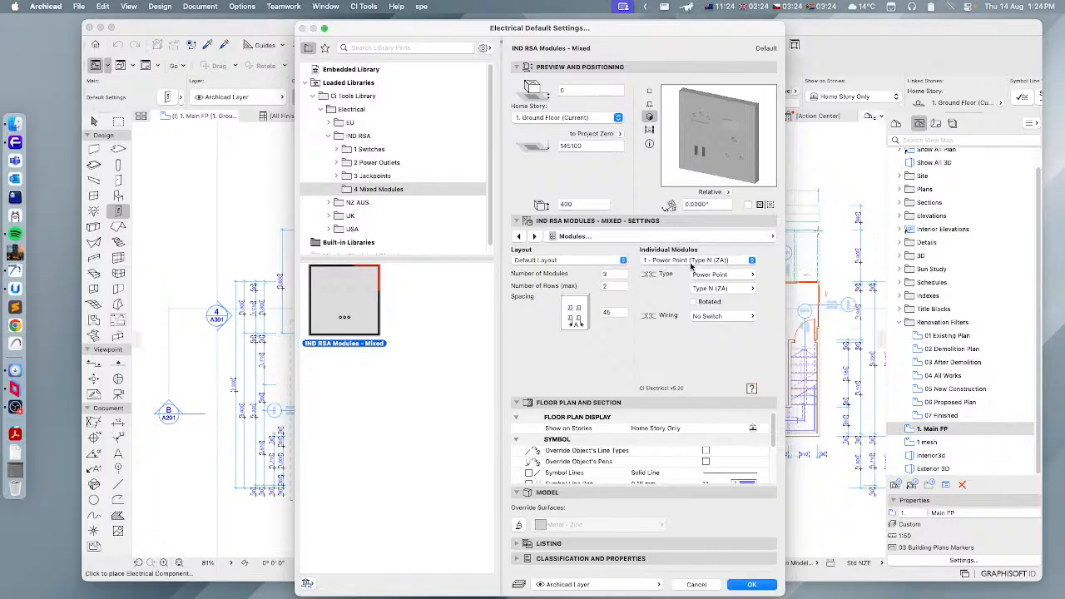
- Go through the mixed plate's three individual modules and set the third to a Power Point of type Permanent Connection
click(691, 263)
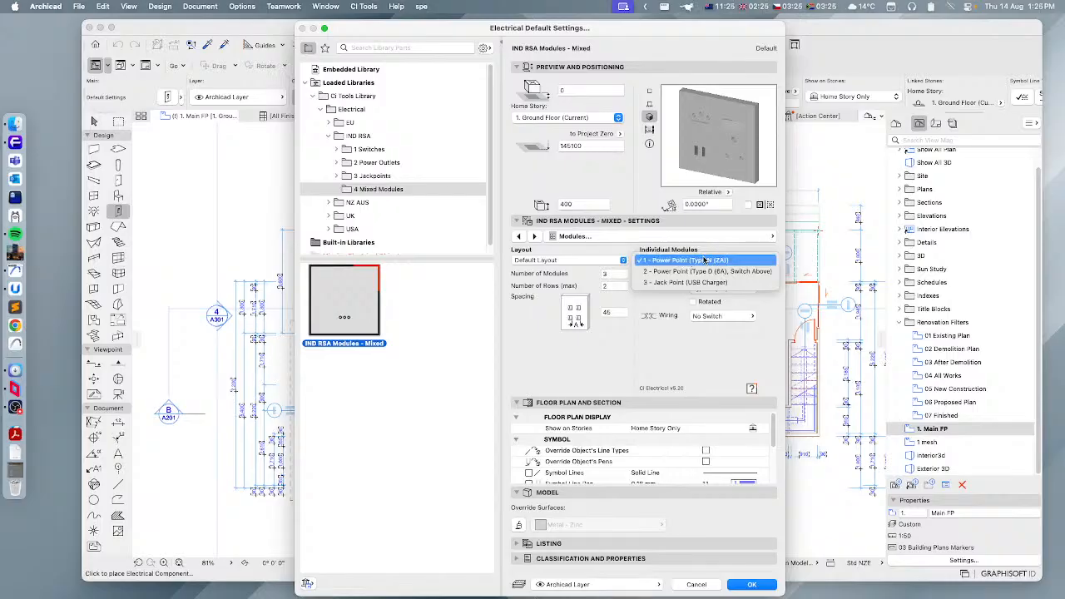
click(688, 260)
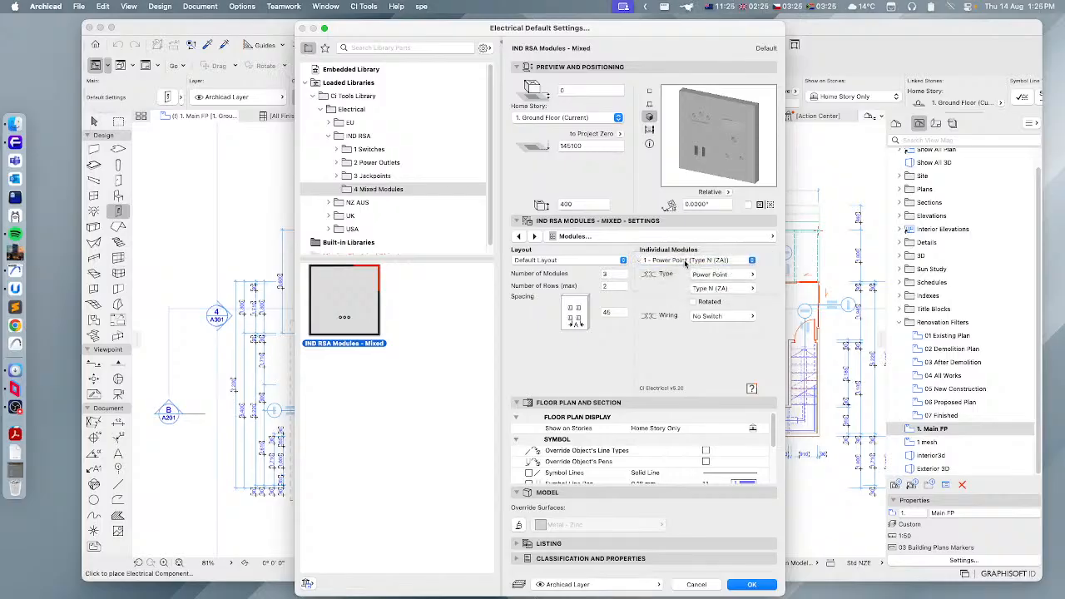
click(686, 263)
click(698, 272)
click(681, 262)
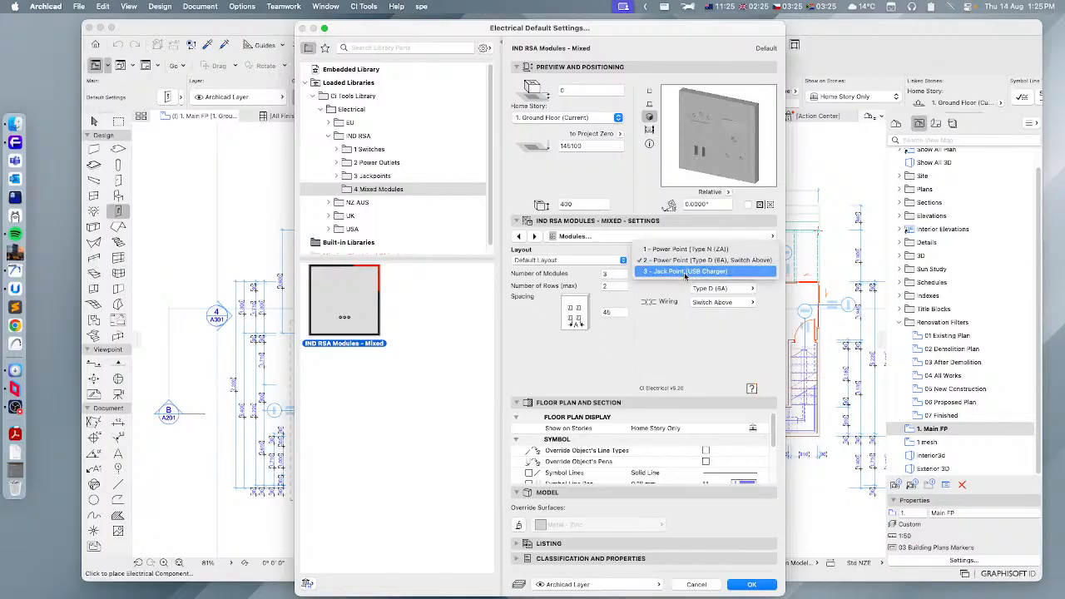
click(683, 272)
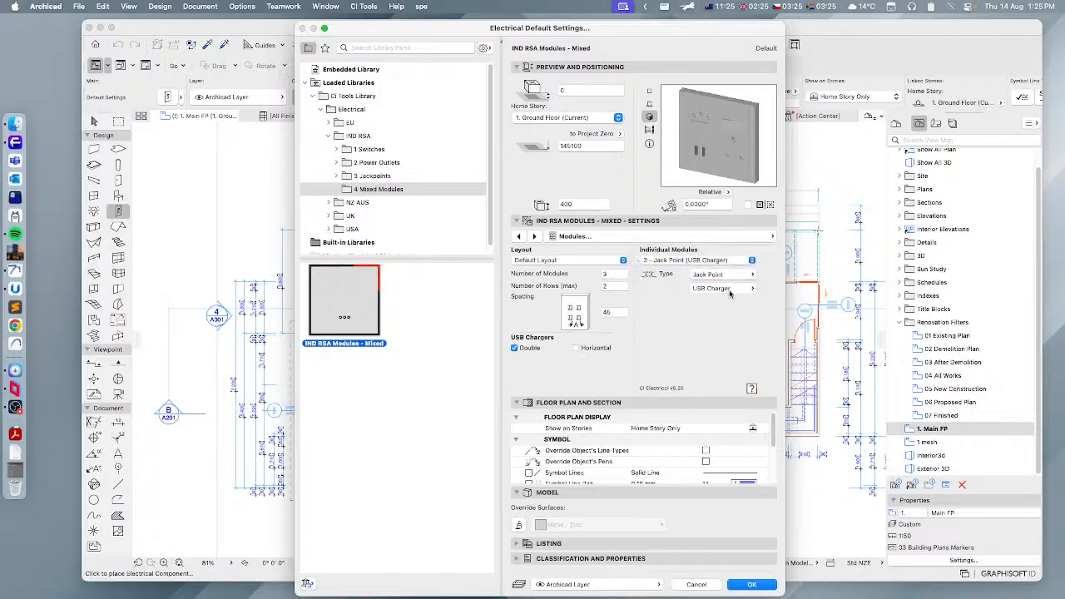
click(717, 275)
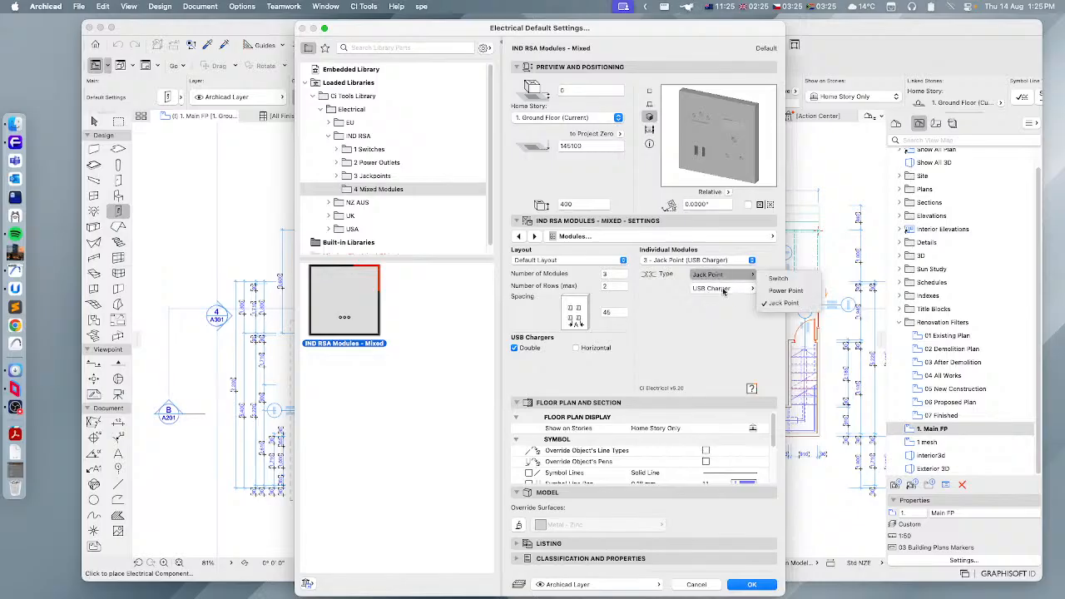
click(786, 291)
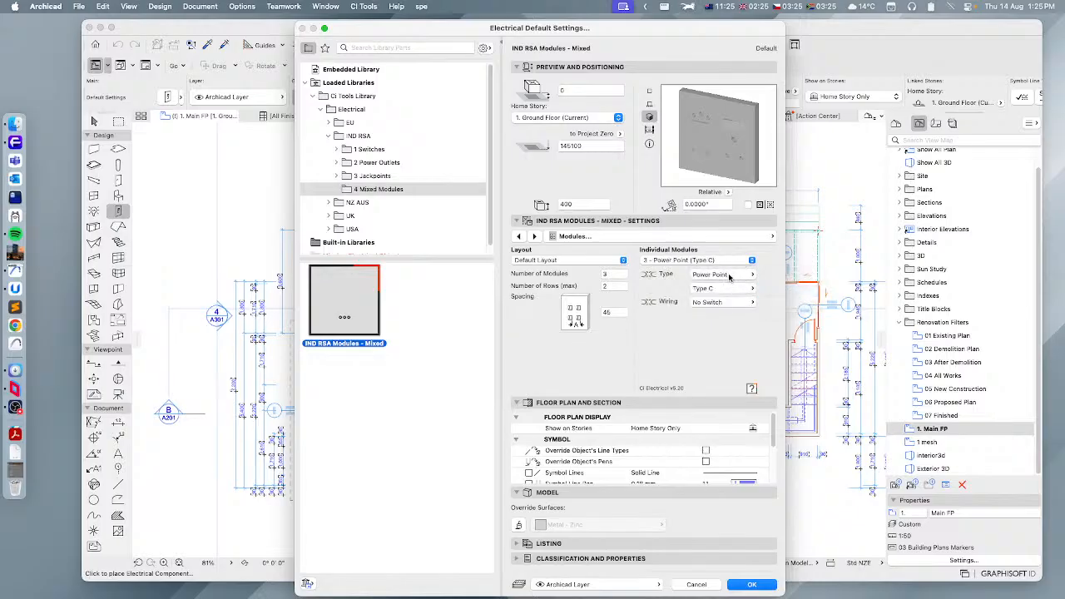
click(723, 288)
click(801, 354)
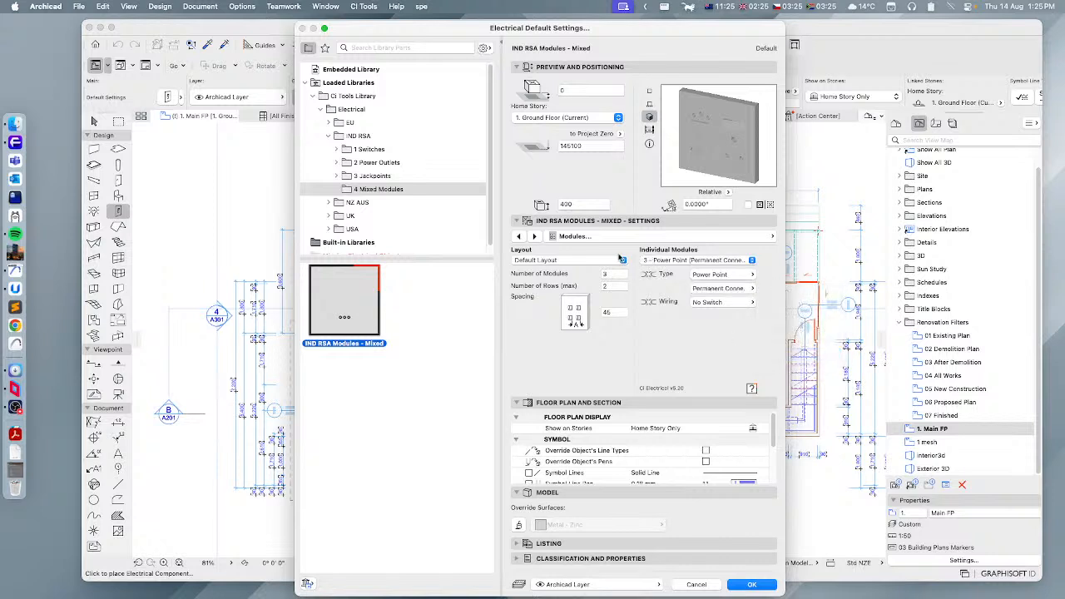
- View the AU-NZ Switch from the NZ AUS Common Switches folder in 2D and 3D
click(328, 136)
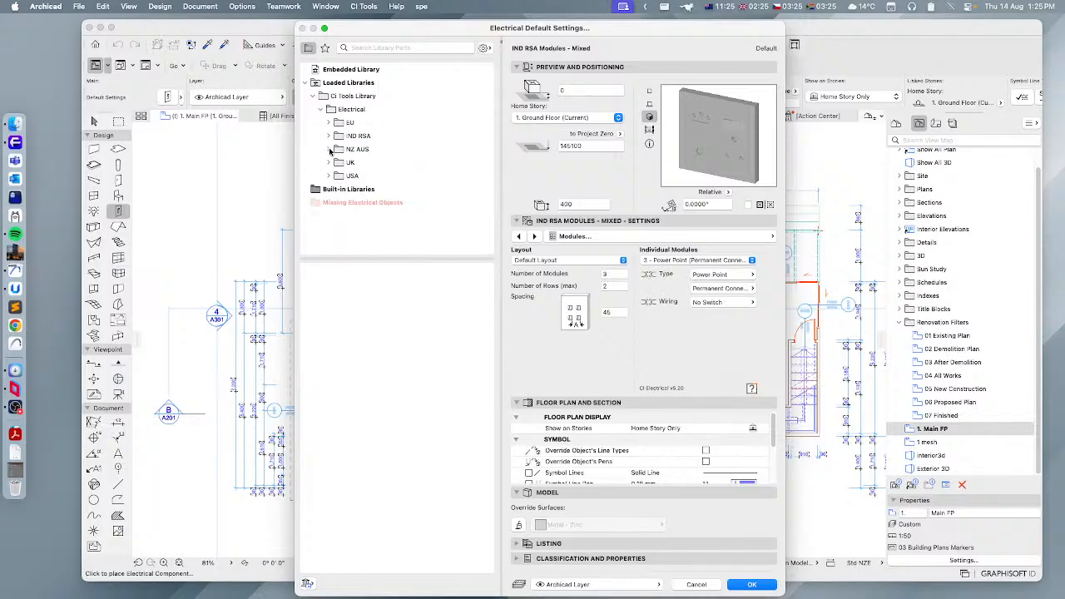
click(328, 150)
click(358, 163)
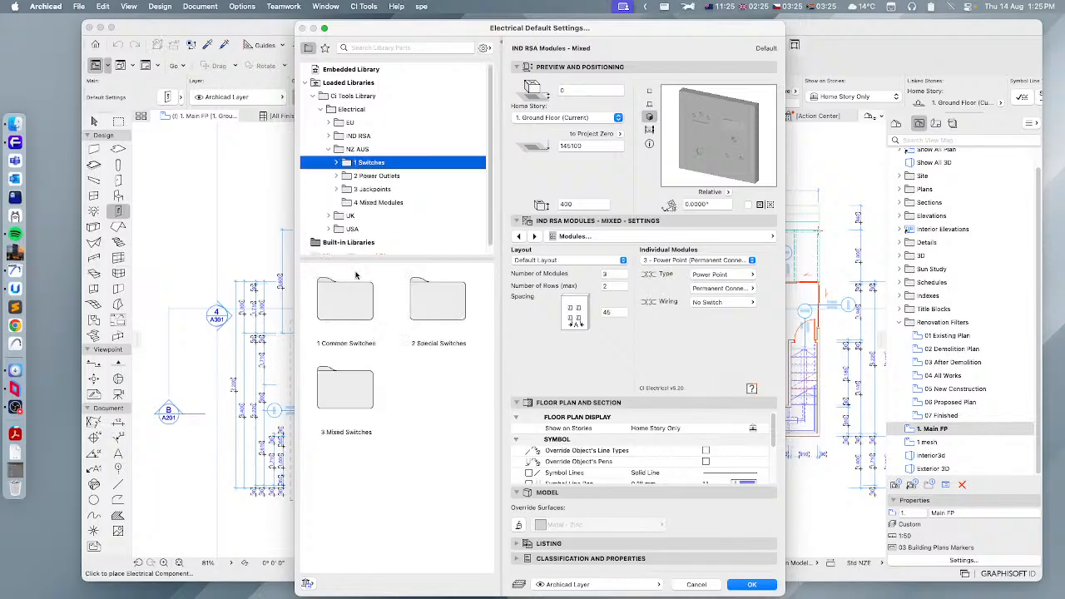
double_click(349, 306)
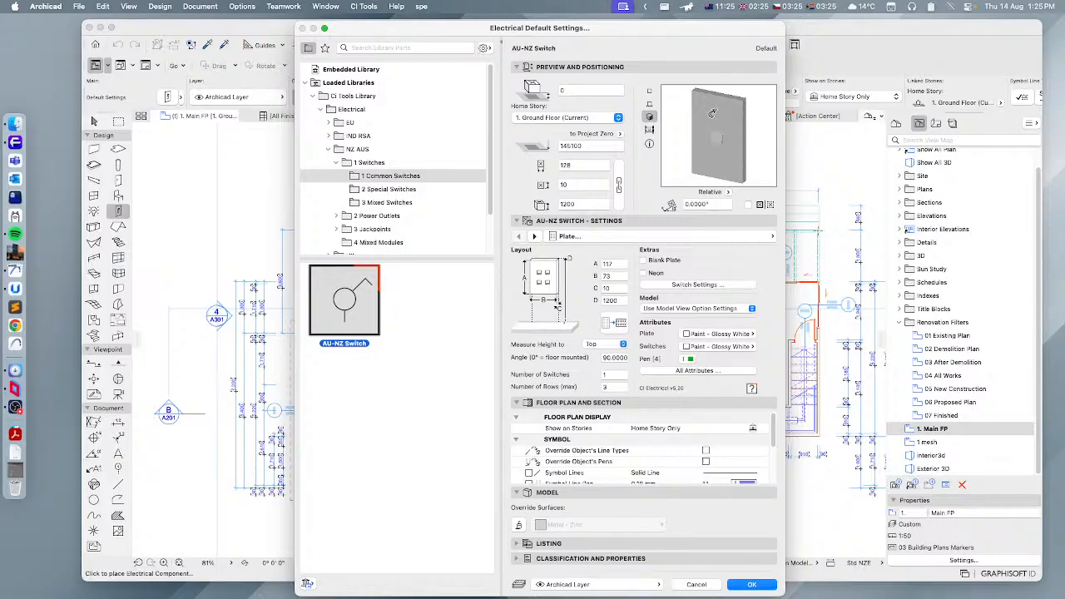
click(649, 91)
click(649, 116)
- Look through the NZ AUS Special Switches in 3D: Emergency Stop, Fan Control, Keycard, Keylock, Motion Detector, Pull Cord and Push Button
click(379, 190)
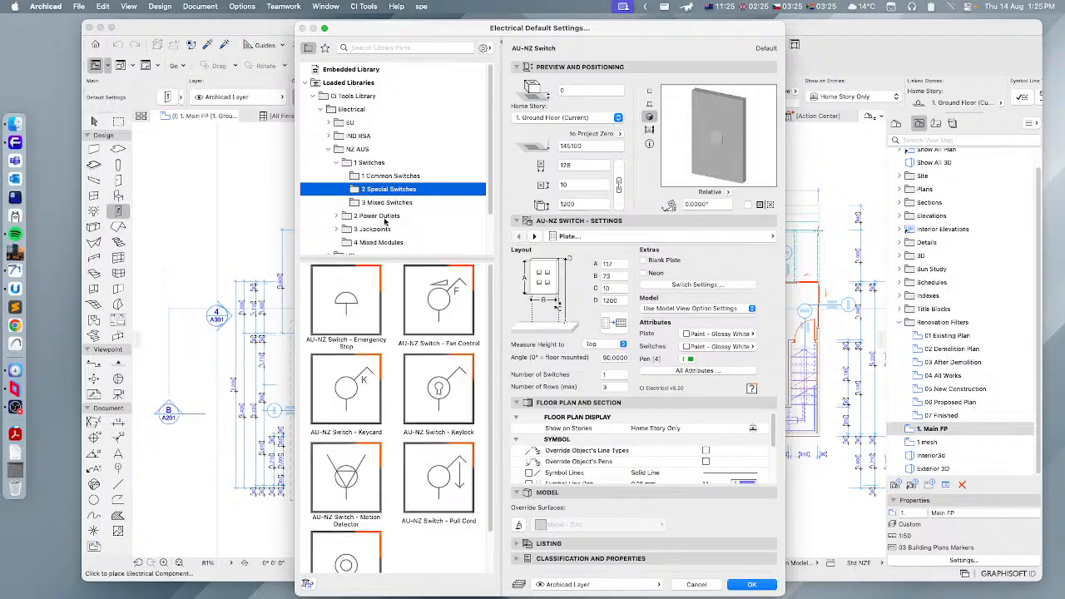
click(355, 319)
click(439, 321)
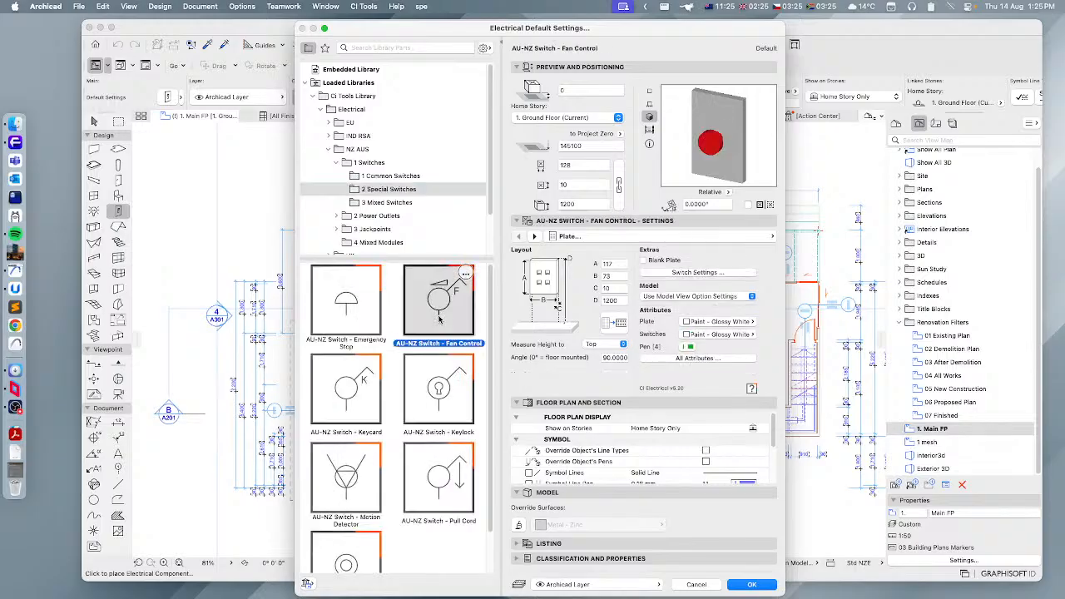
click(359, 406)
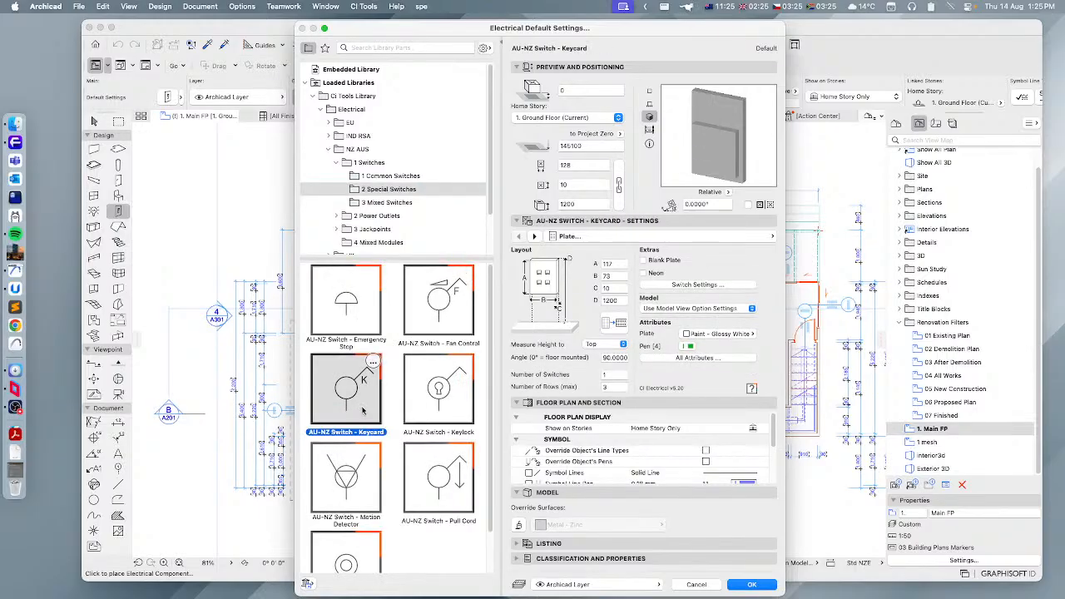
click(438, 395)
click(344, 491)
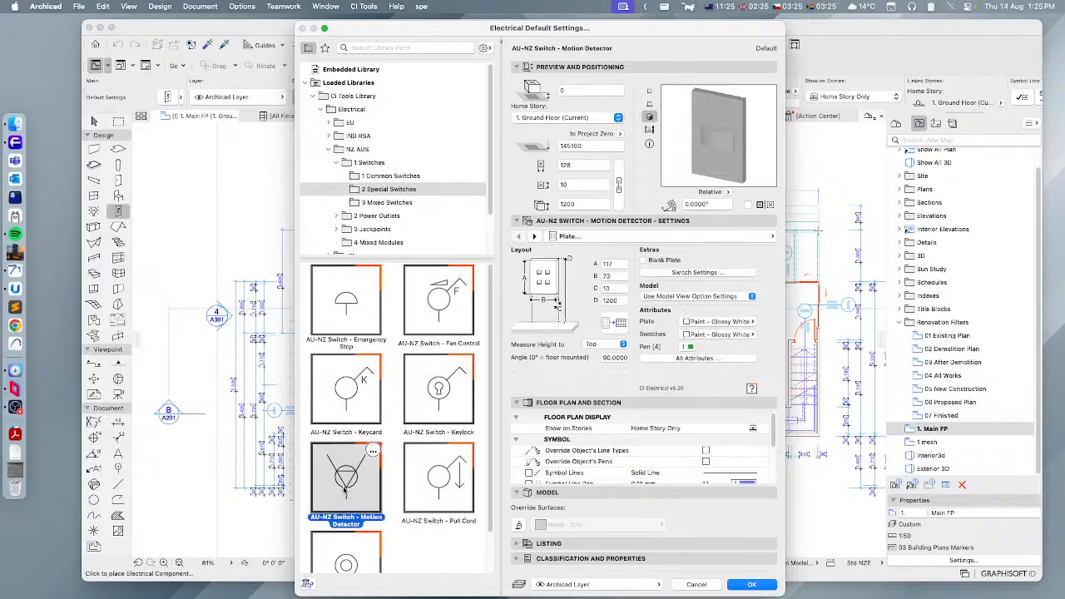
scroll(383, 486, down, 1)
click(444, 445)
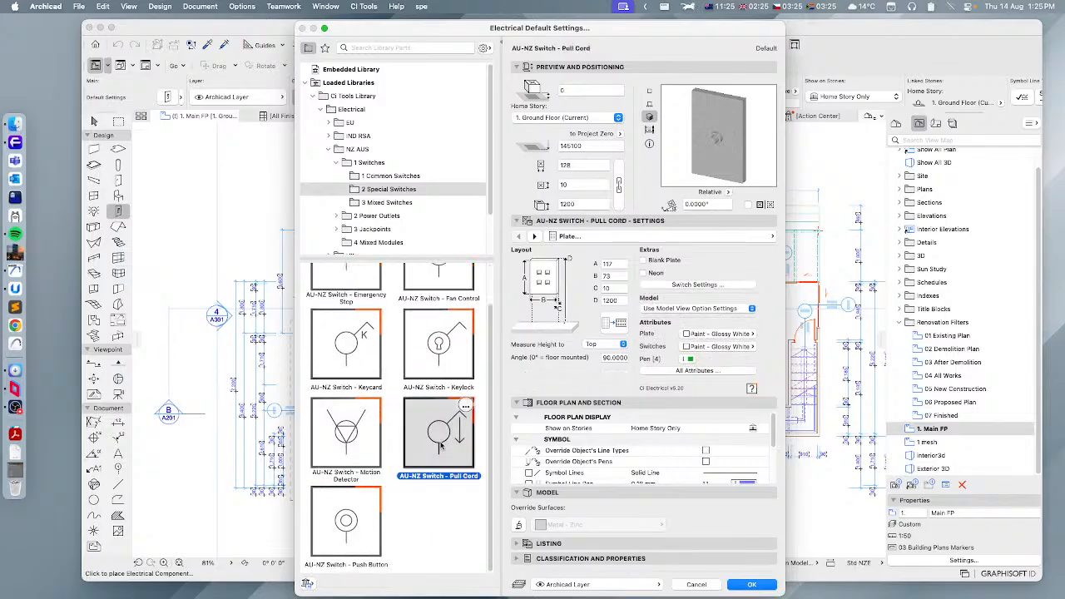
click(358, 504)
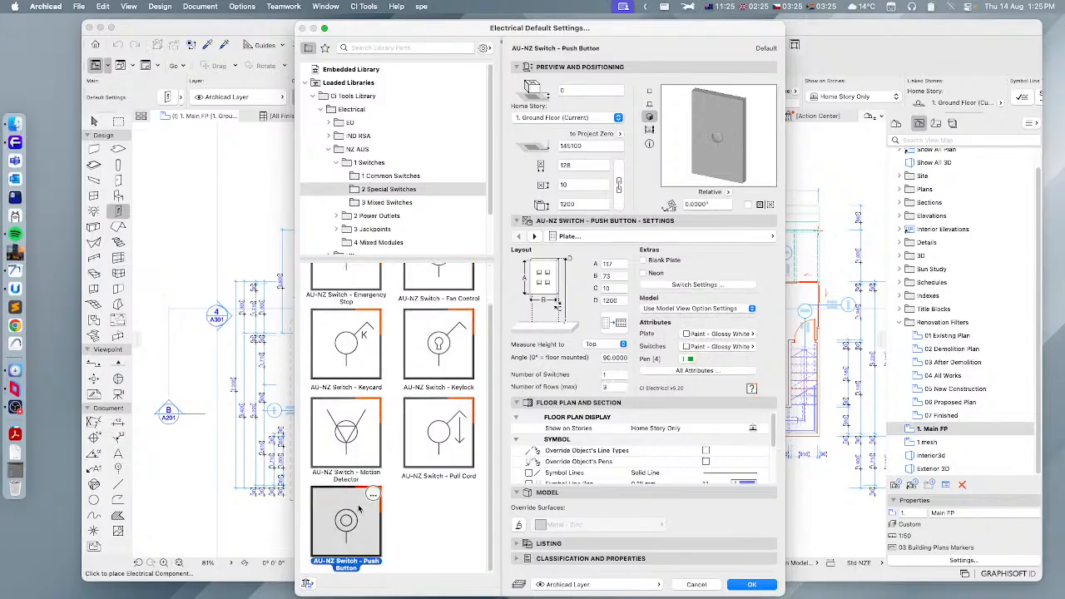
- Choose AU-NZ Switch - Mixed from the 3 Mixed Switches folder and examine the types available for its individual switches
click(388, 202)
click(349, 325)
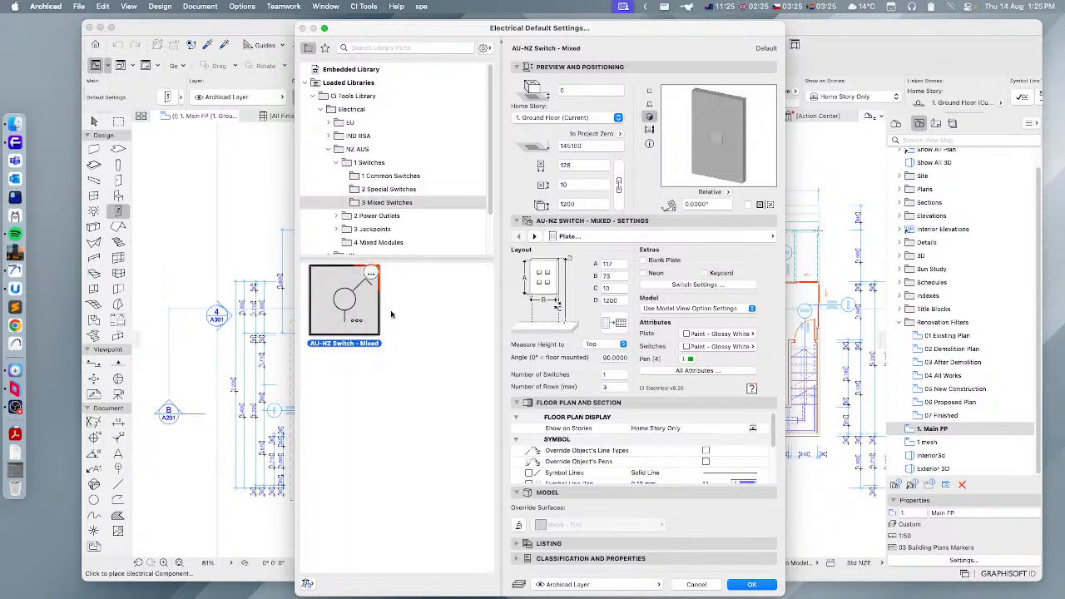
click(701, 241)
click(814, 251)
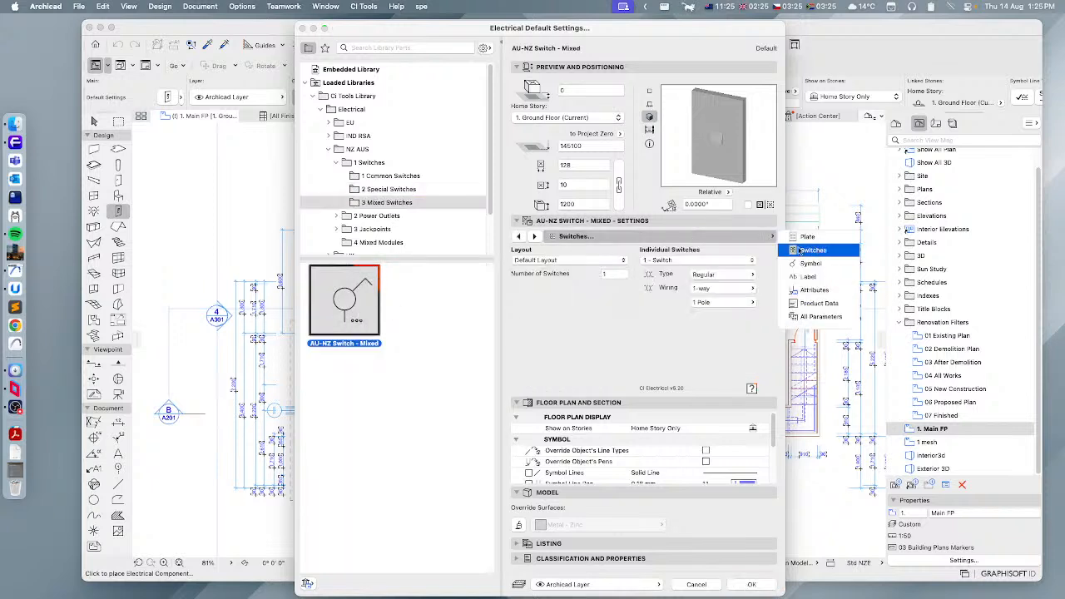
click(729, 276)
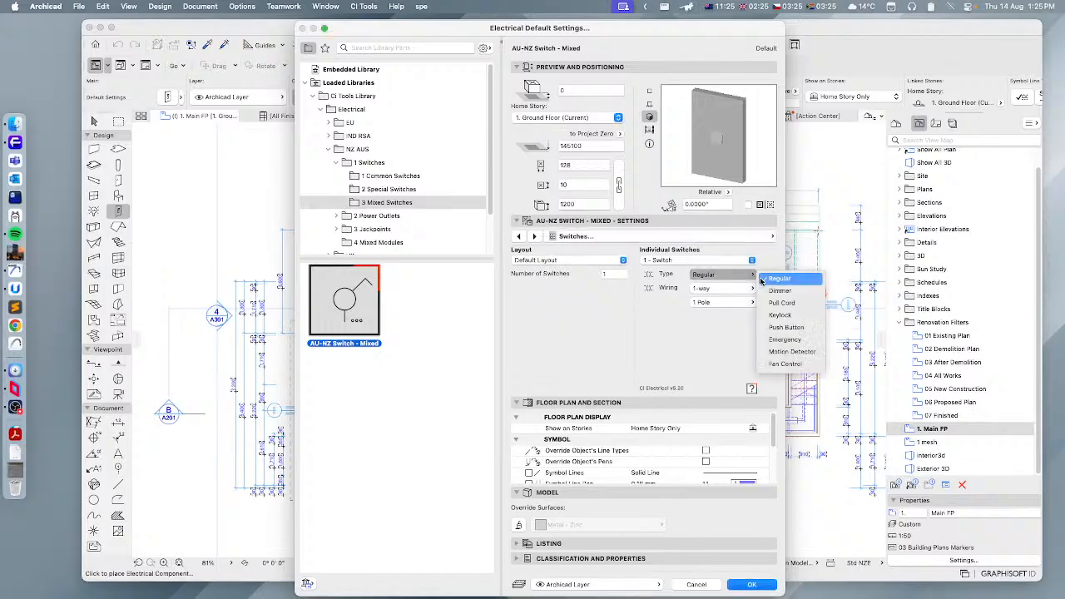
click(681, 332)
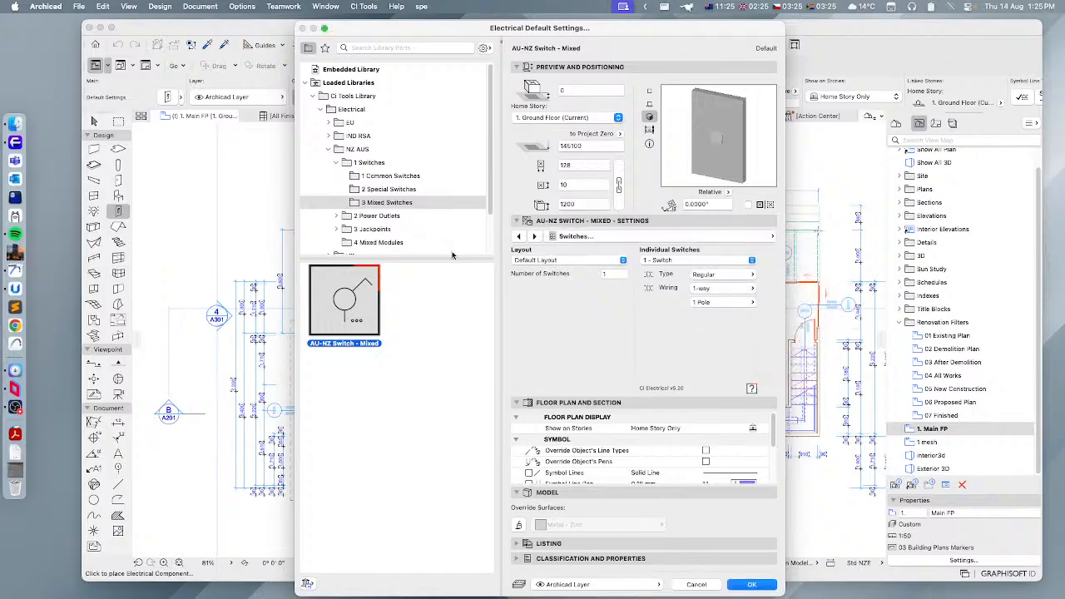
- Look through the NZ AUS Common Power Outlets in 3D: Permanent Connection, Powerpoint - RCD and Powerpoint - Regular
click(380, 216)
click(348, 305)
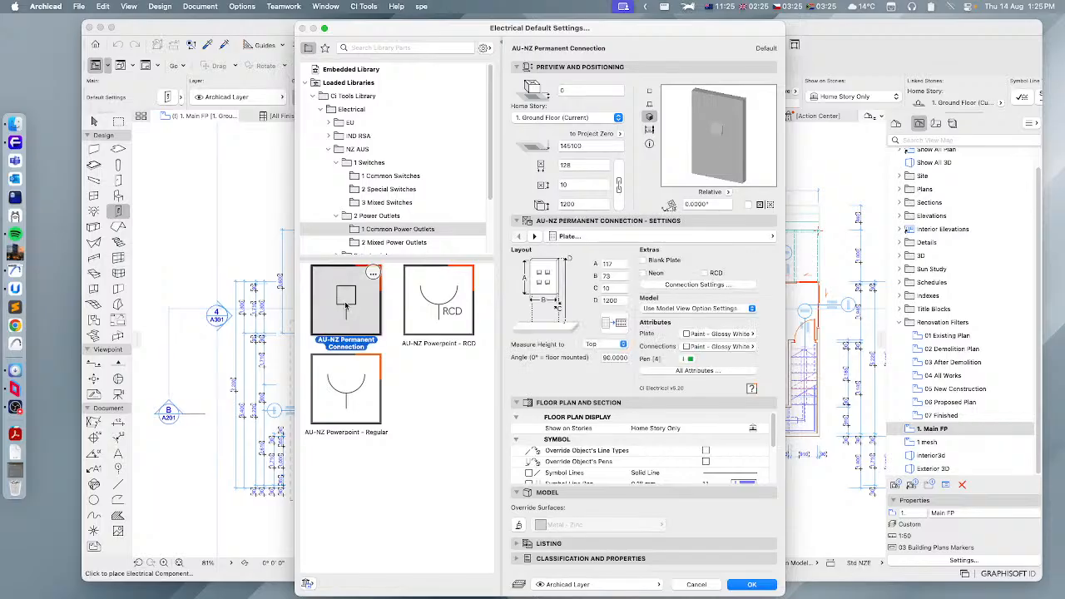
click(457, 310)
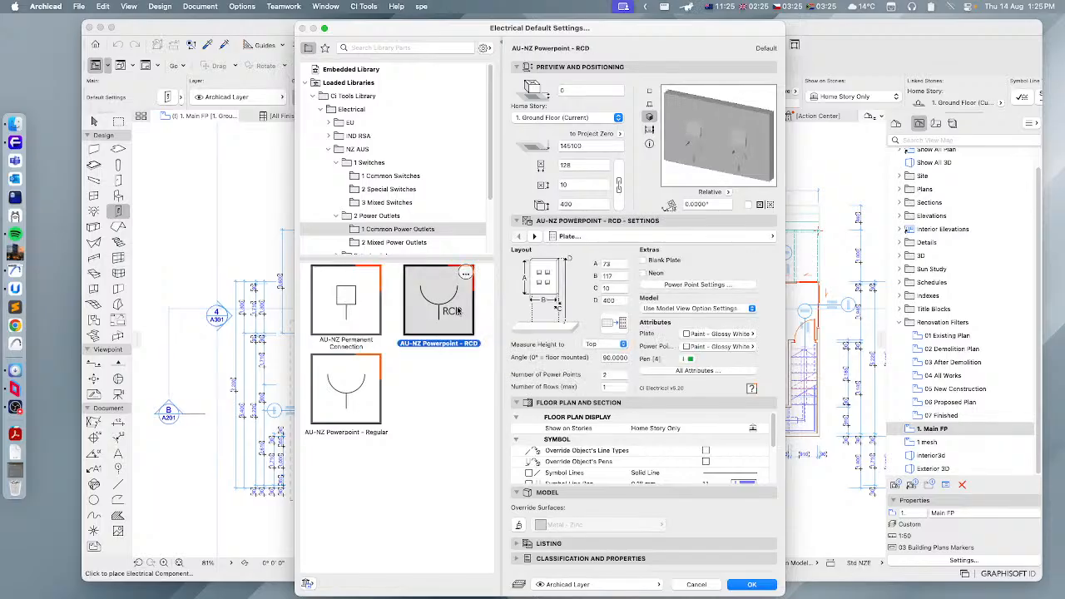
click(351, 401)
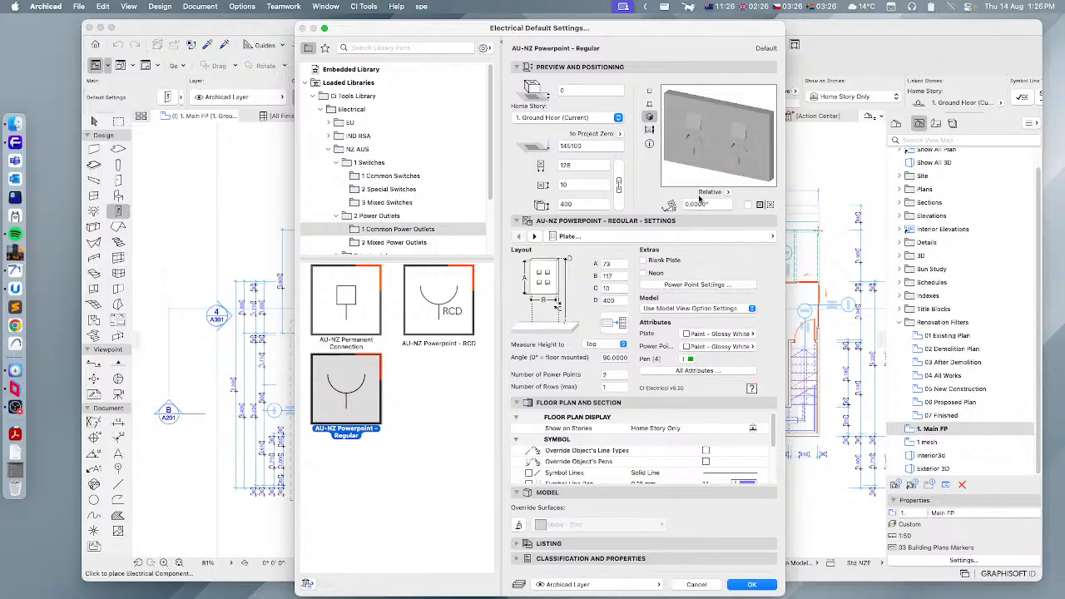
- For AU-NZ Powerpoint - Regular, try the first power point's wiring as No Switch and Switch Above, and settle on Switch Beside
click(666, 238)
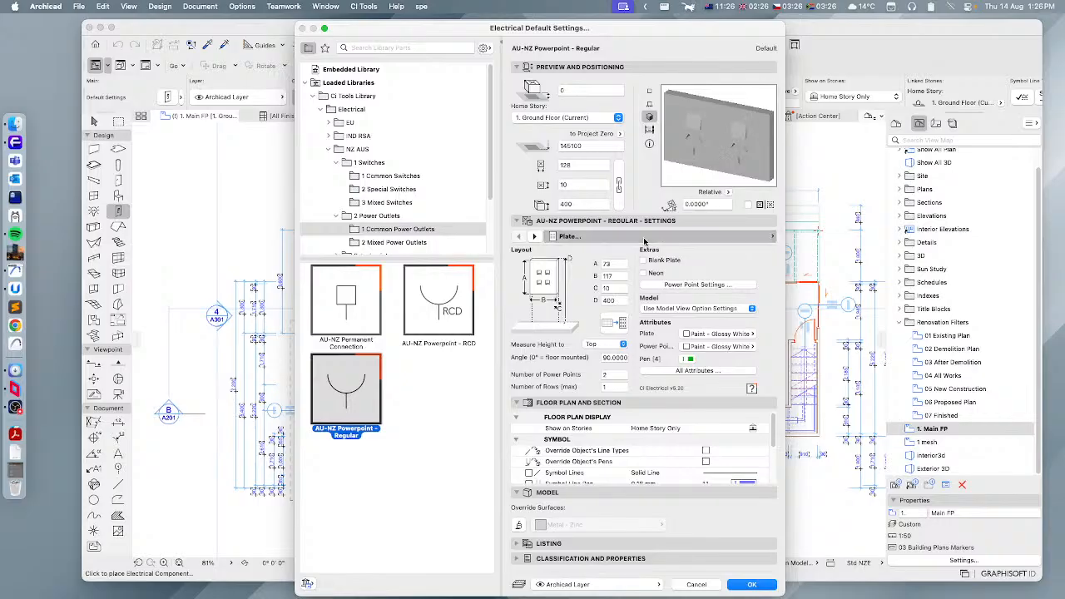
click(814, 250)
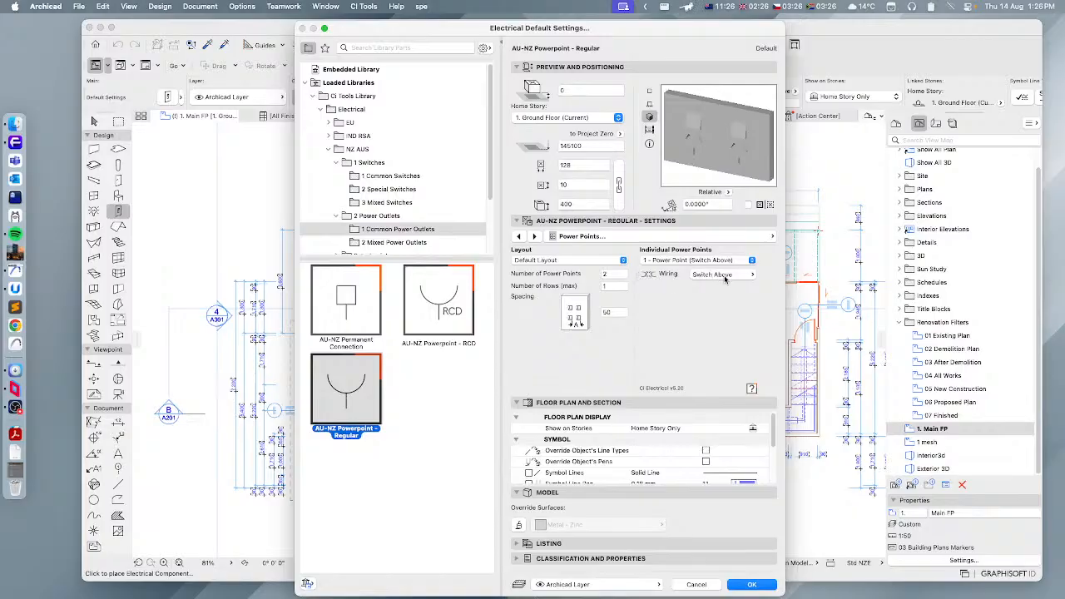
click(712, 276)
click(771, 278)
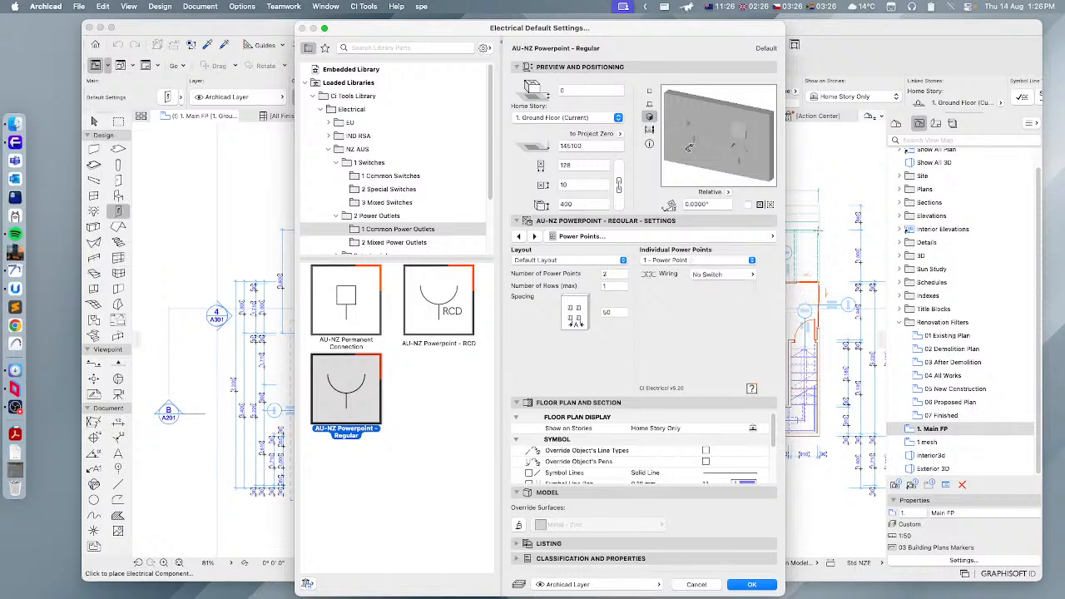
click(714, 282)
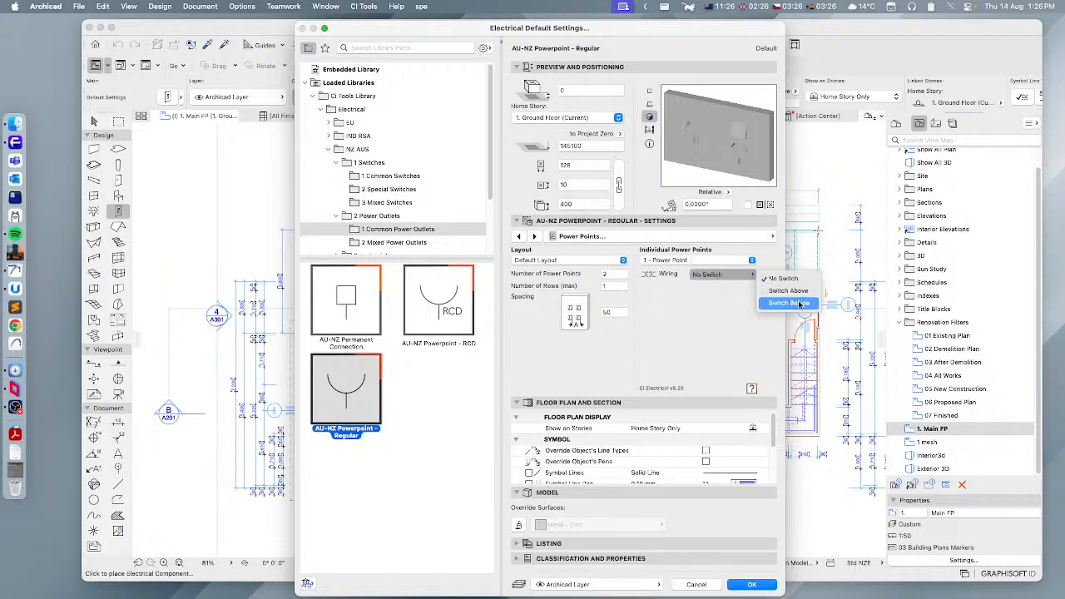
click(721, 276)
click(720, 275)
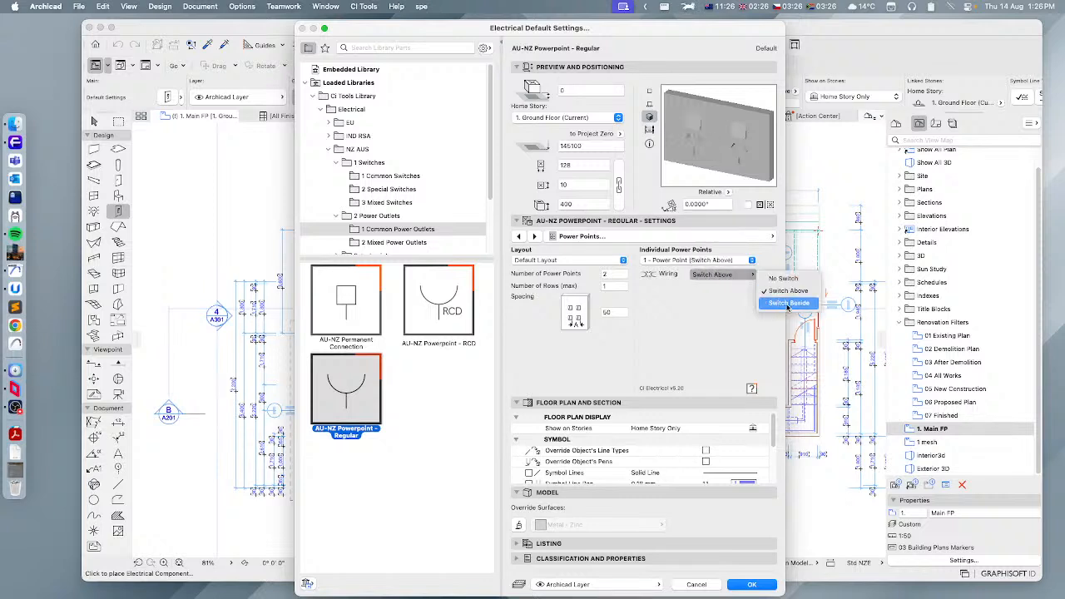
click(787, 305)
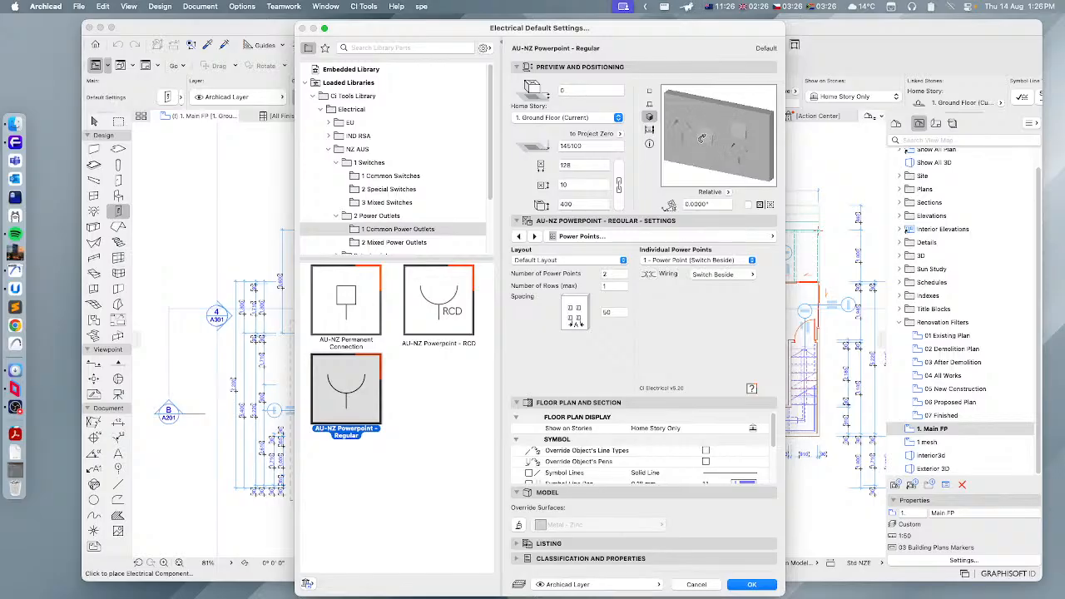
drag(704, 137, 708, 160)
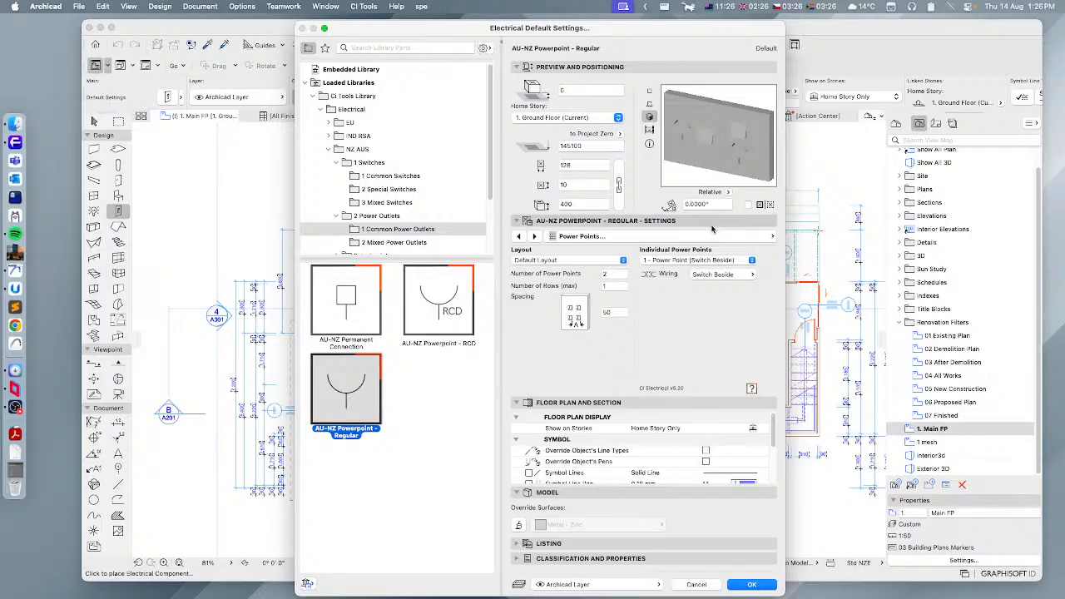
- Choose AU-NZ Powerpoint - Mixed from 2 Mixed Power Outlets, set its second power point's wiring to No Switch and return to the Plate settings
click(379, 243)
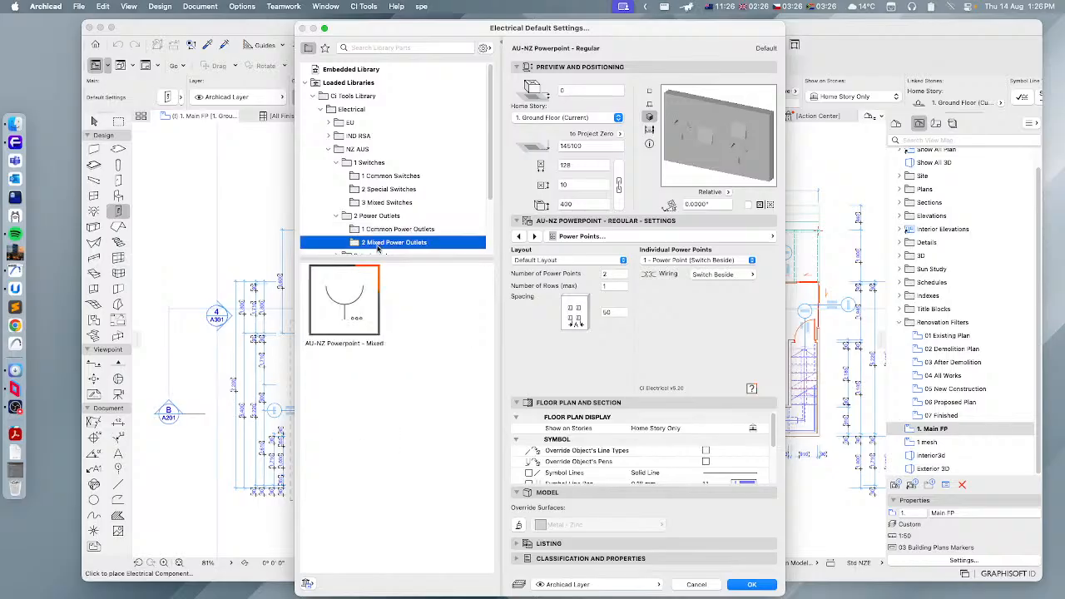
click(352, 318)
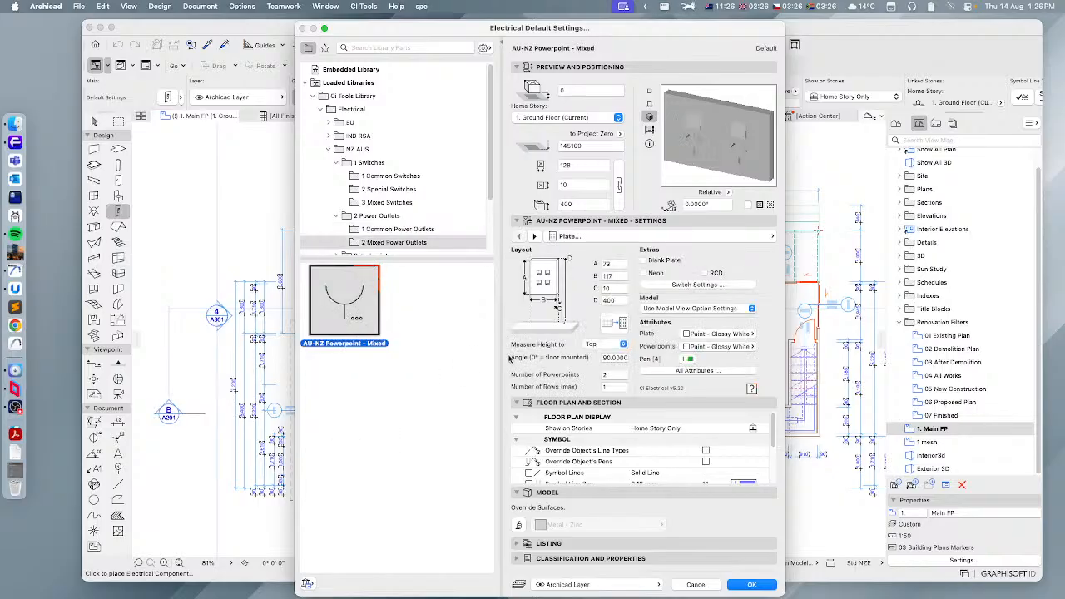
click(694, 238)
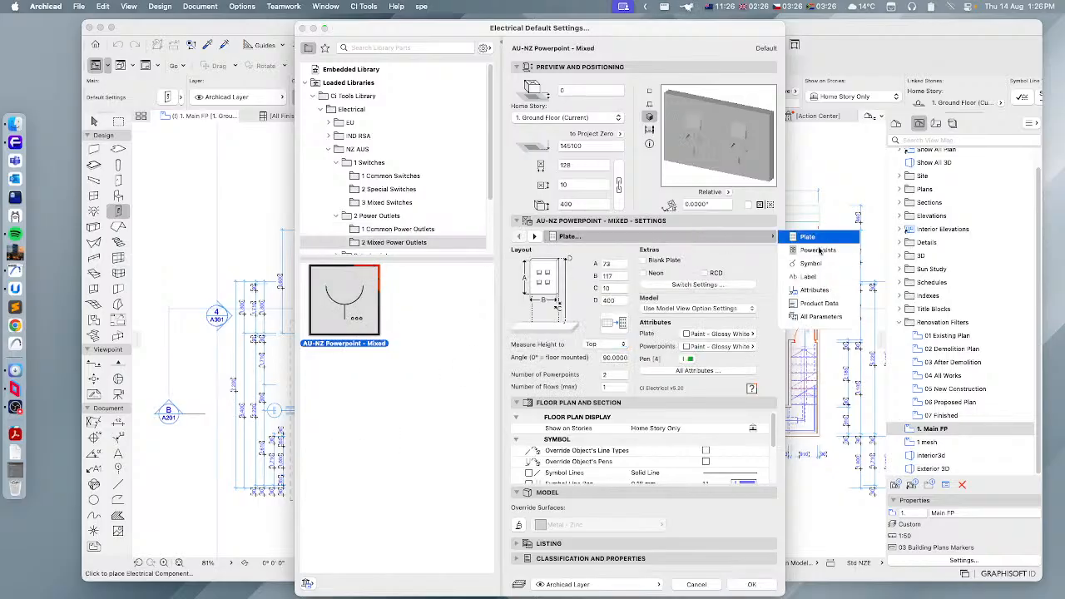
click(818, 250)
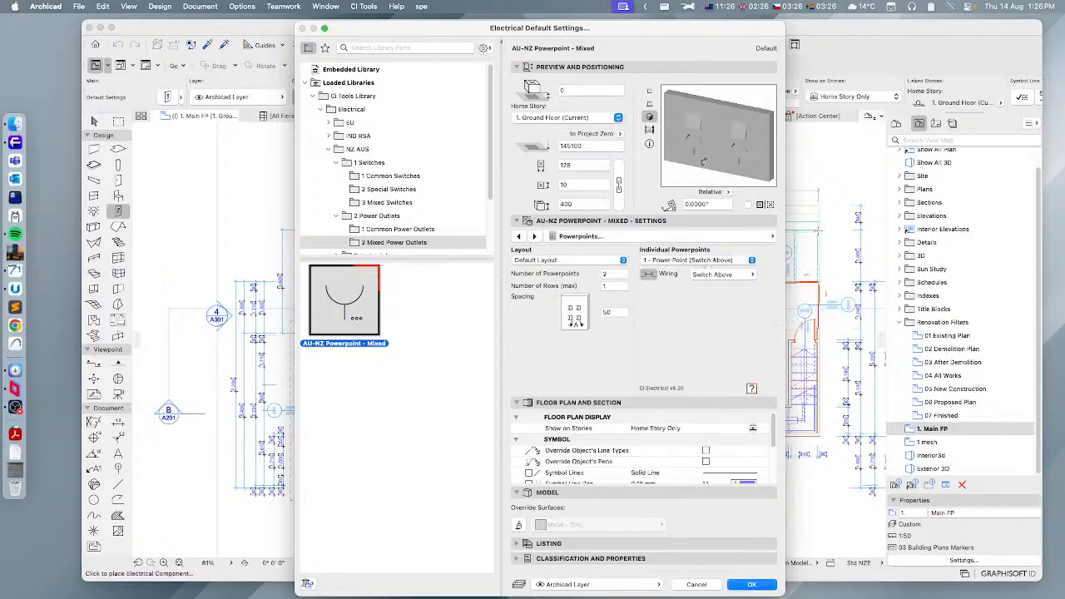
click(698, 261)
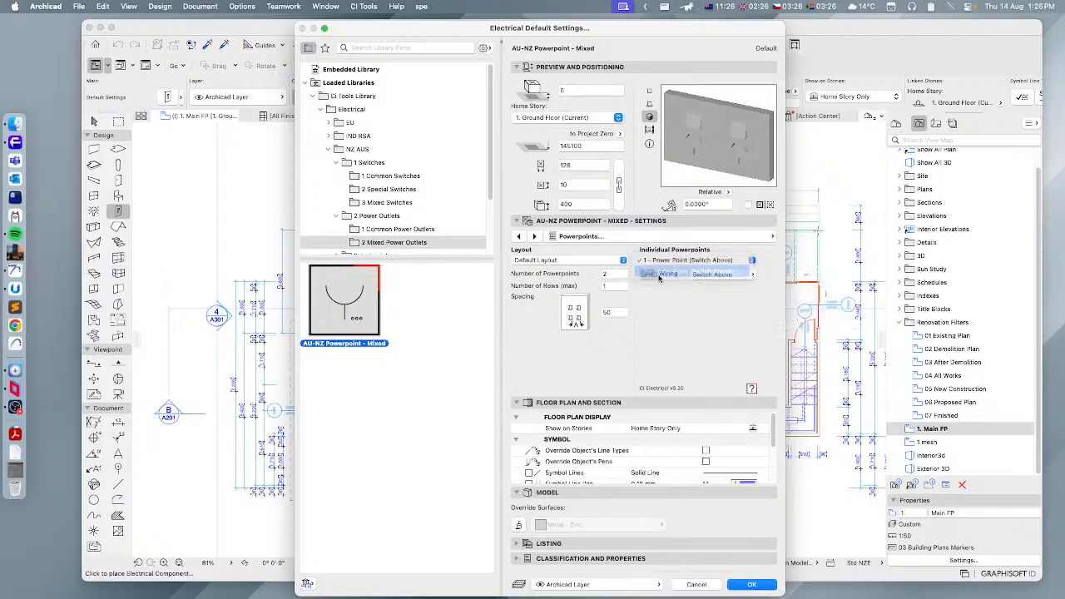
click(651, 274)
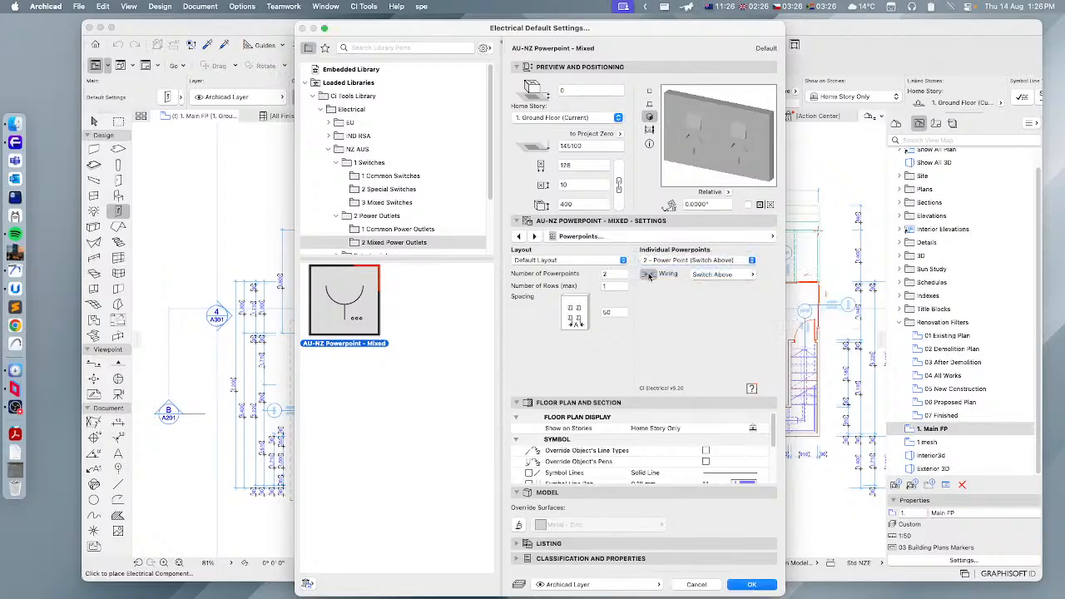
click(720, 277)
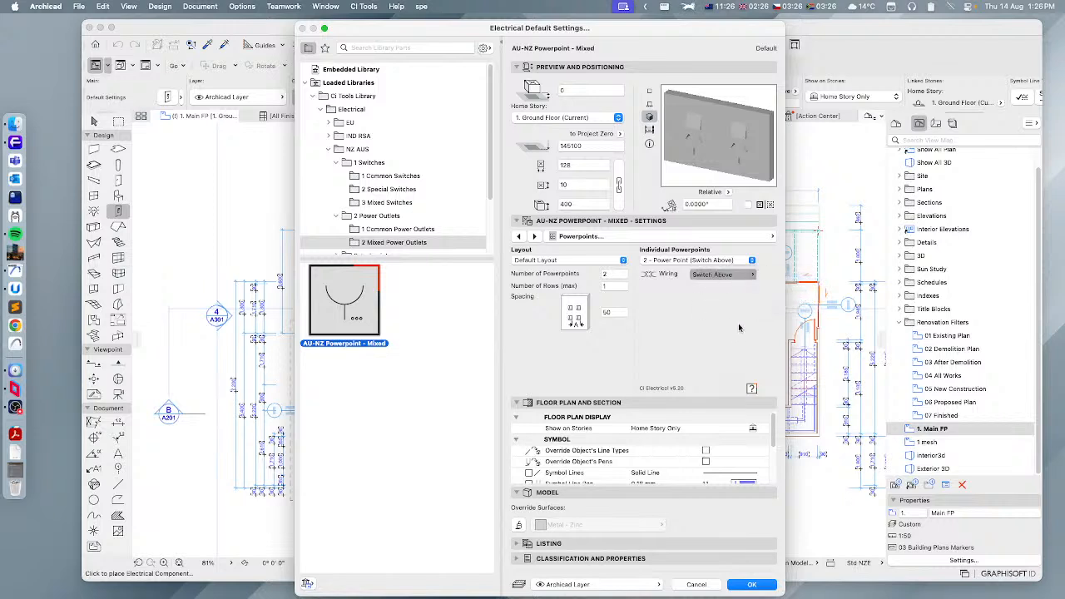
click(783, 279)
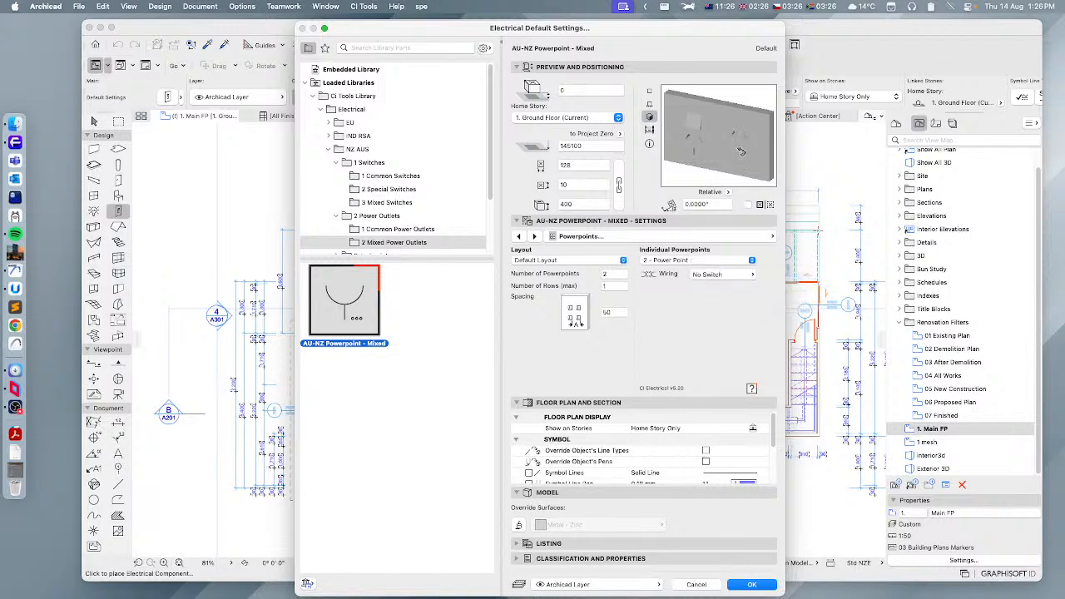
click(679, 237)
click(797, 237)
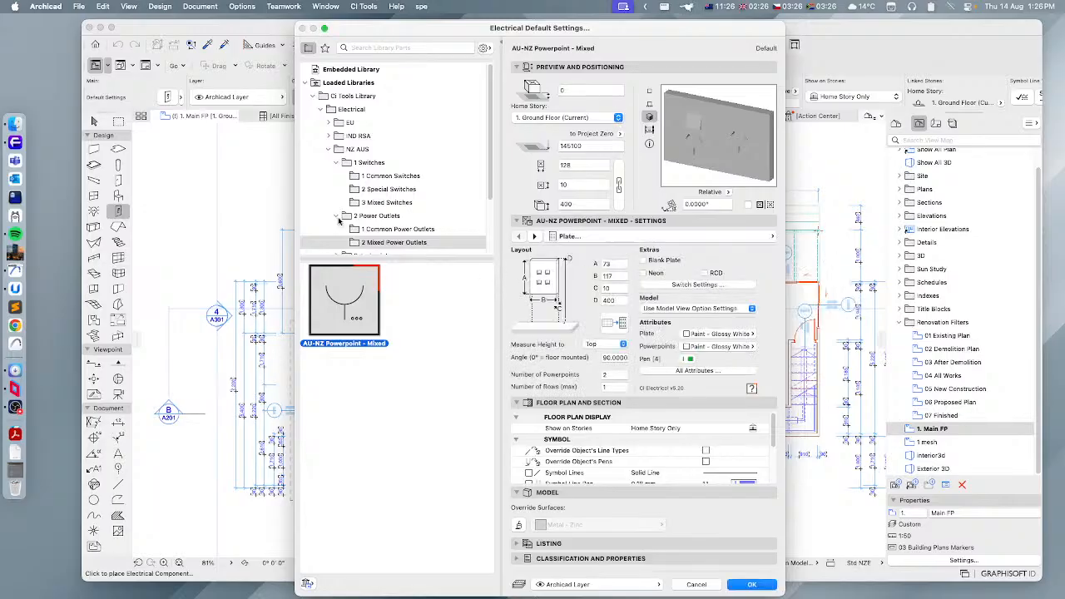
- Look through the NZ AUS Common Jackpoints in 3D: Data, Phone, Satellite TV and TV Antenna
scroll(346, 223, down, 3)
click(363, 212)
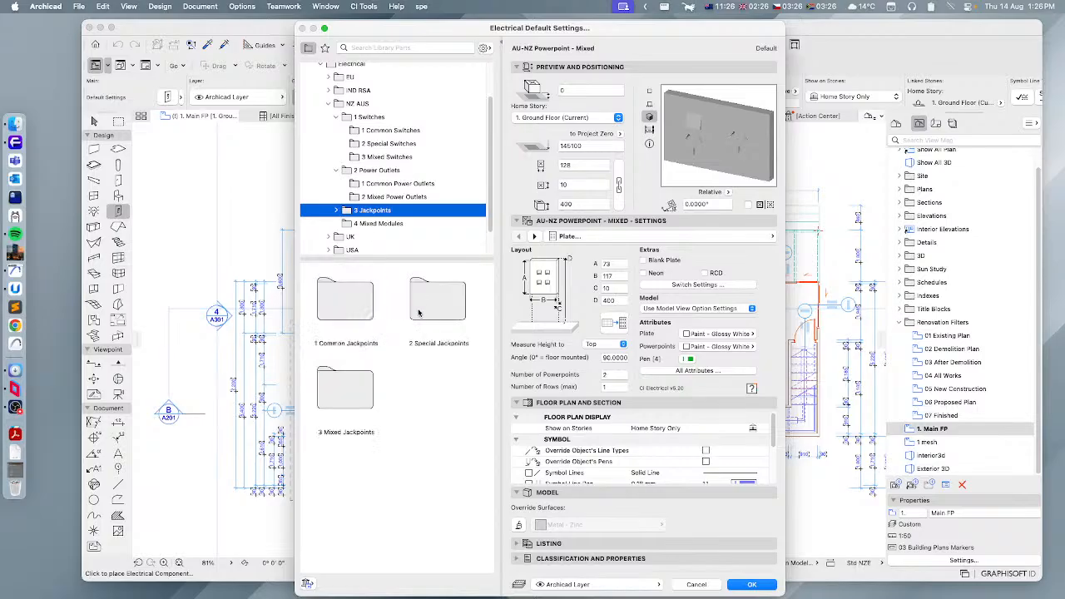
click(345, 307)
double_click(344, 308)
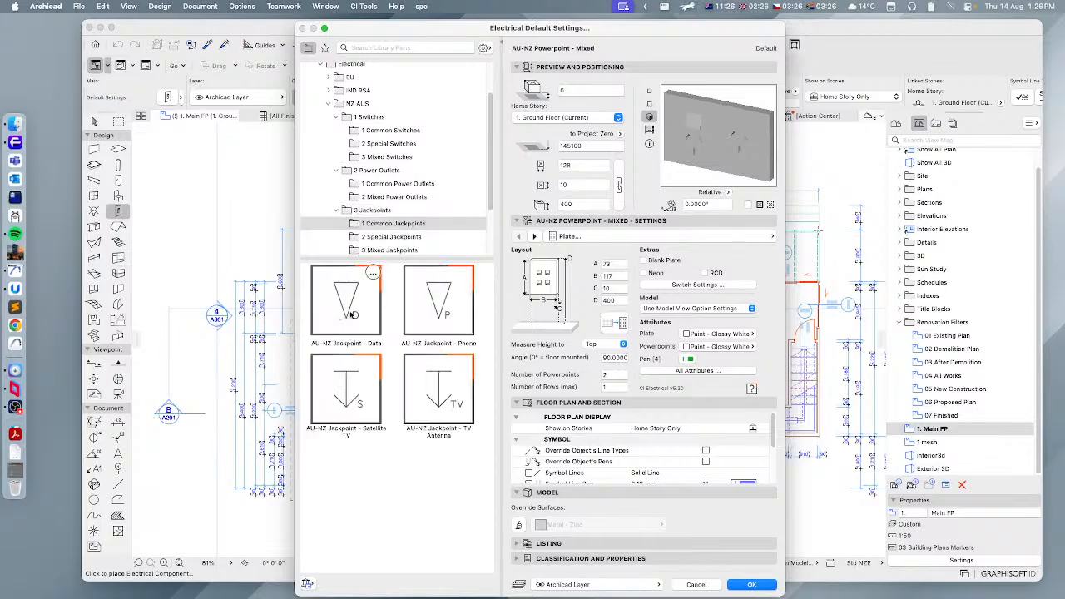
click(354, 314)
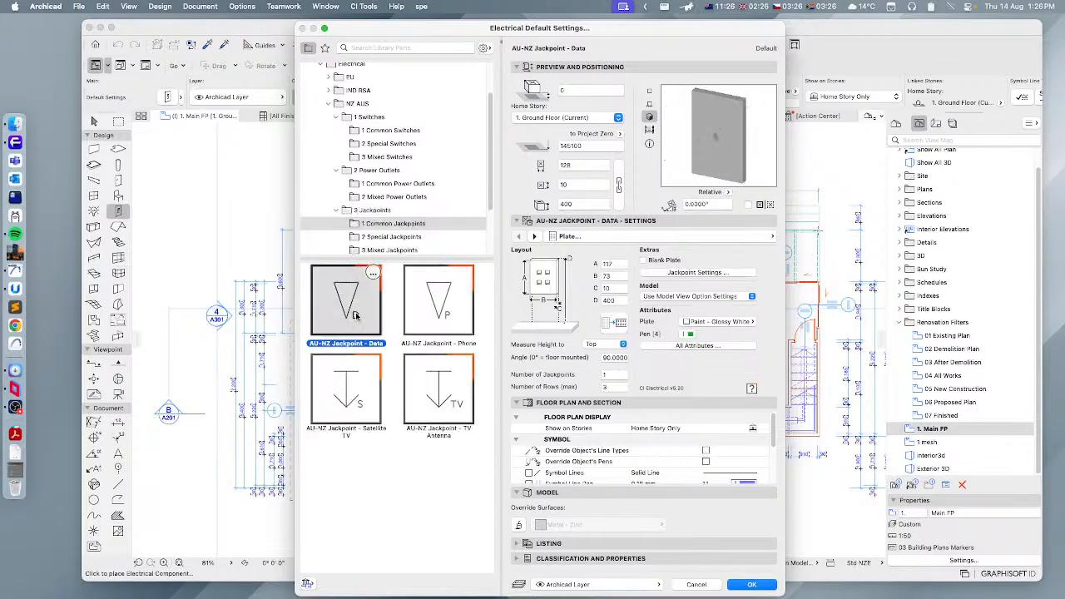
click(445, 312)
click(343, 401)
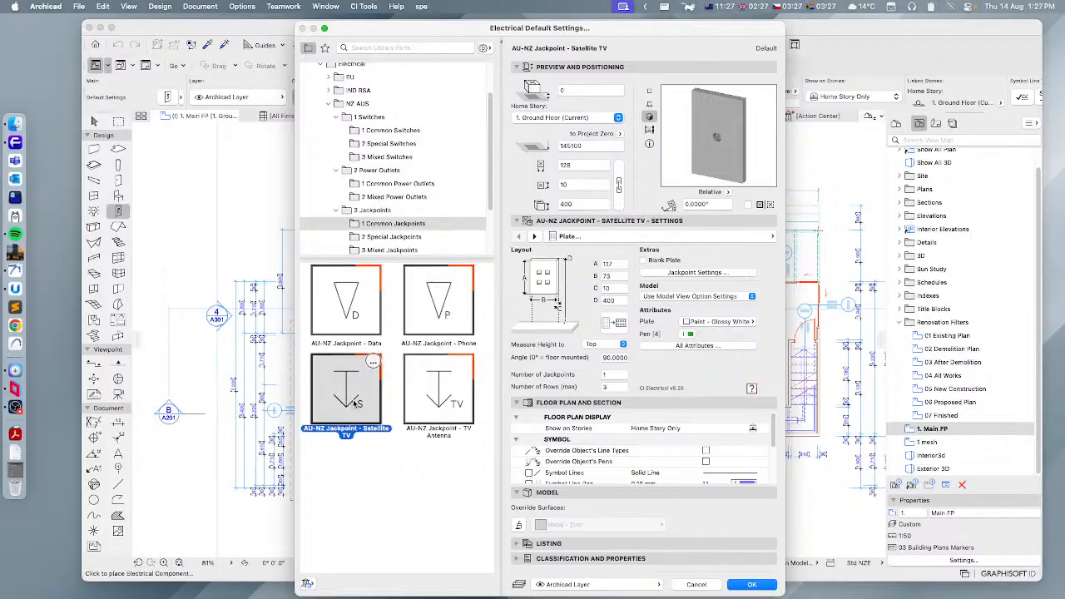
click(449, 400)
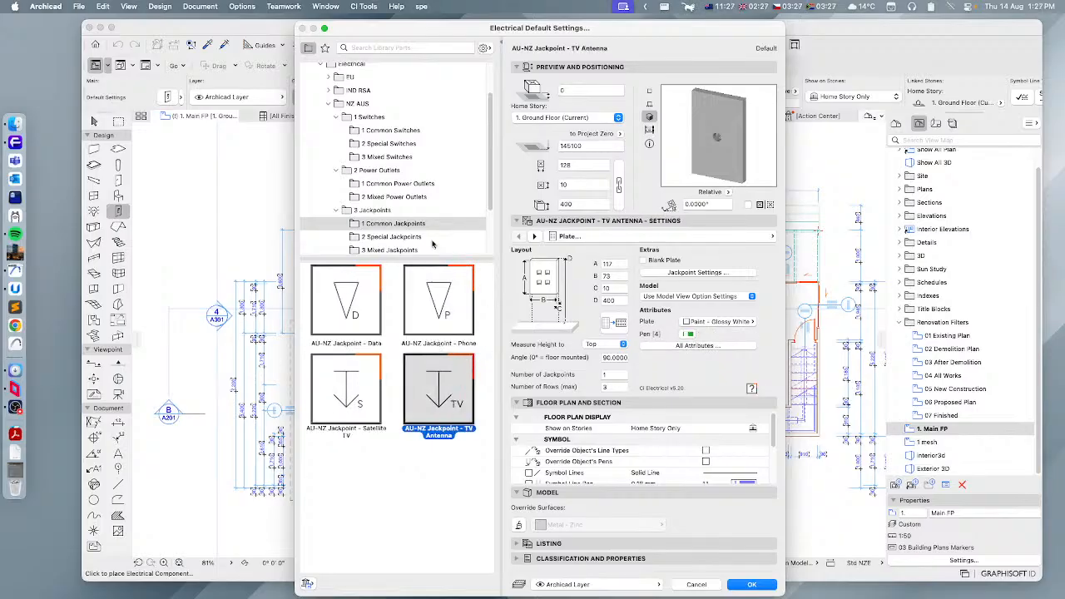
- Look through the NZ AUS Special Jackpoints in 3D: AVI, FM Antenna, HDMI, Speaker, USB Charger and Video RGB
click(382, 237)
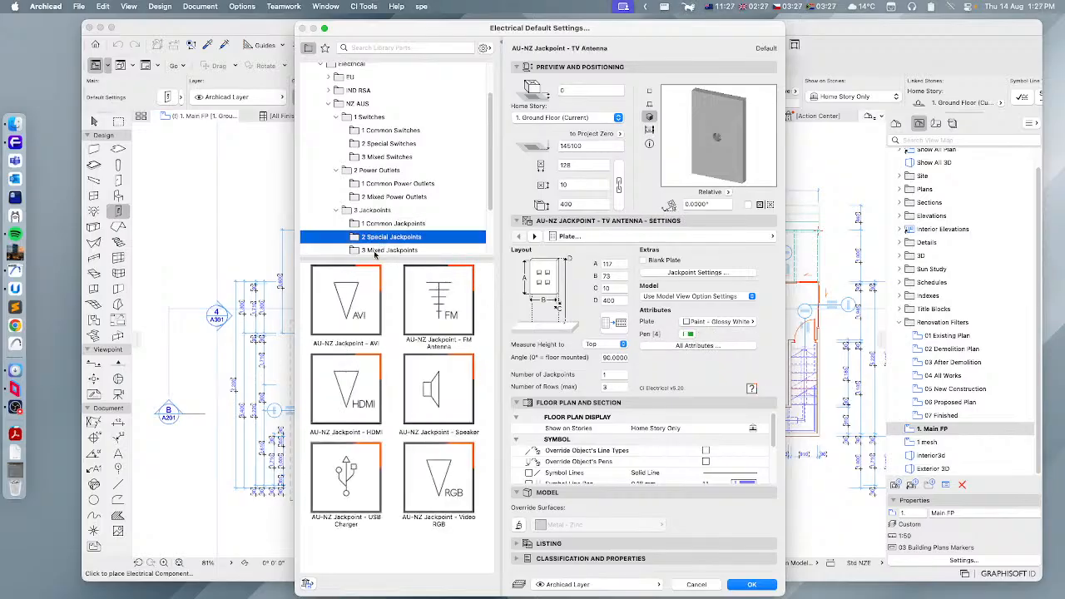
click(347, 315)
click(447, 323)
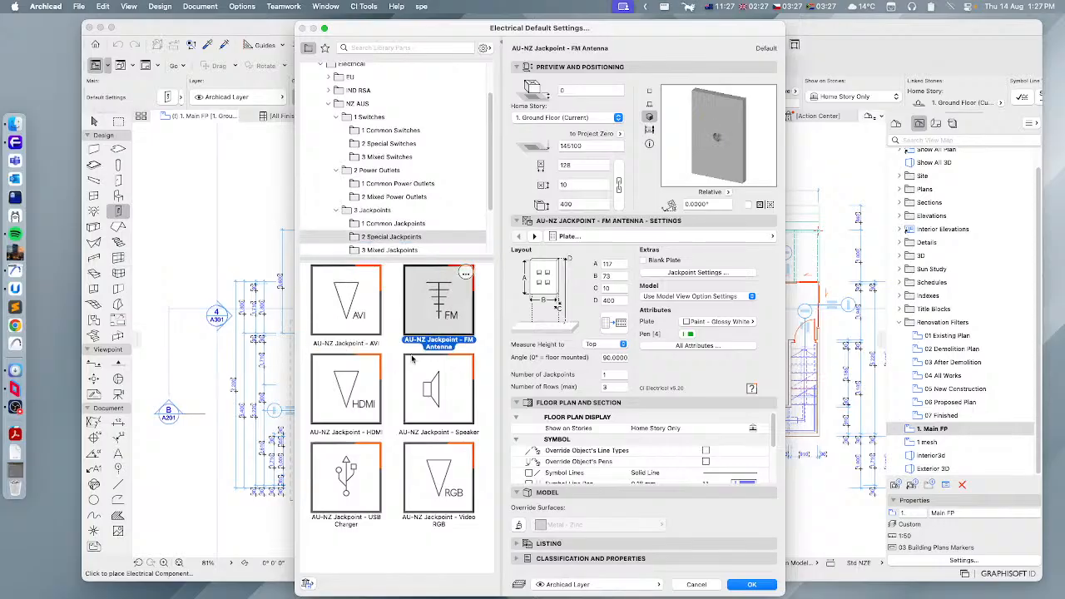
click(352, 391)
click(441, 393)
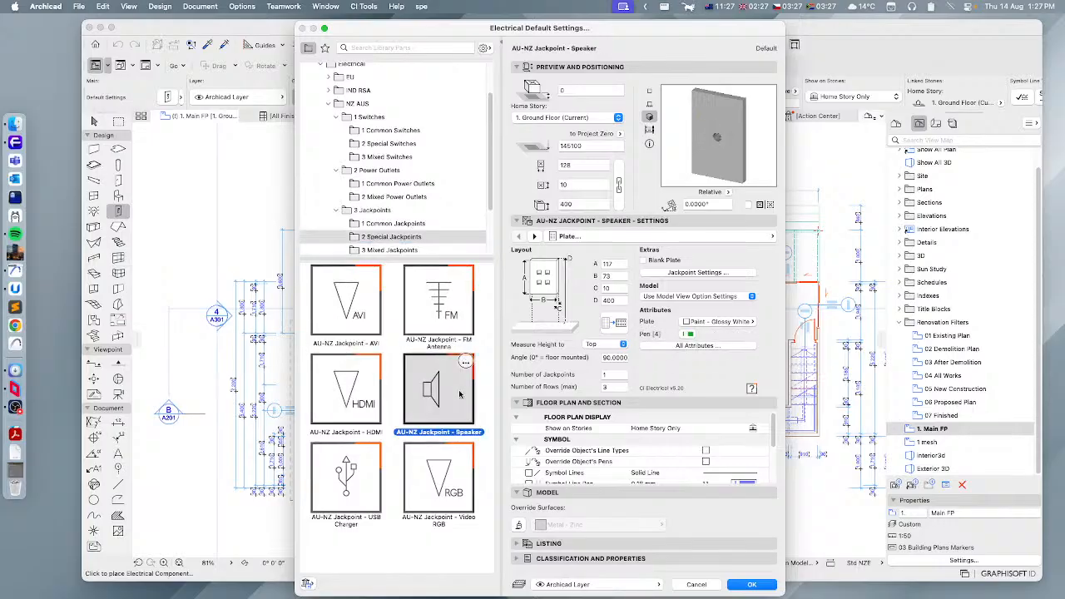
click(343, 483)
click(425, 488)
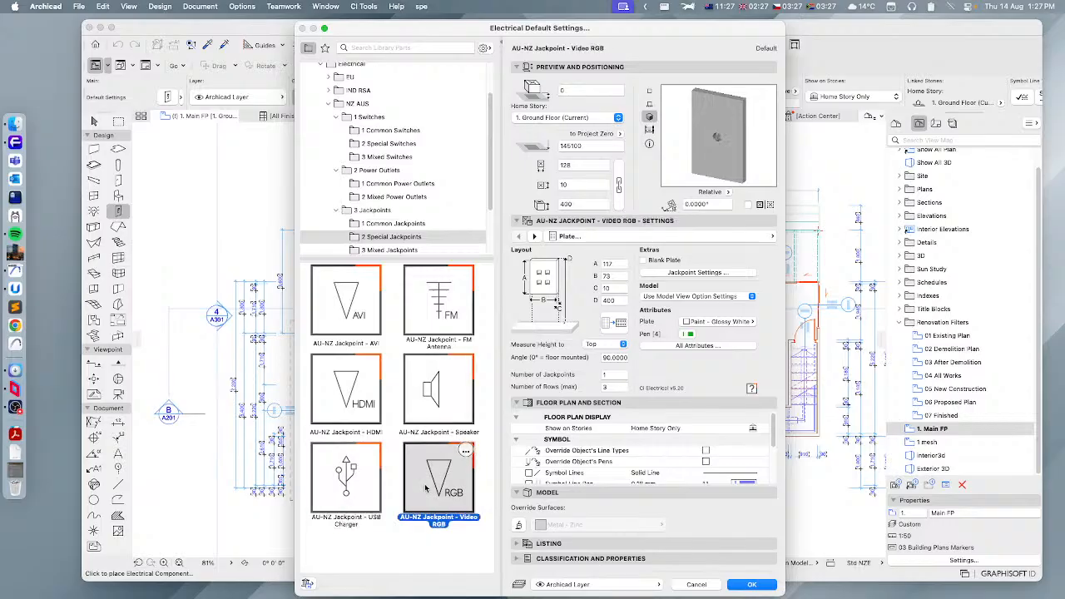
- Choose AU-NZ Jackpoint - Mixed from the 3 Mixed Jackpoints folder and examine the types available for its individual jackpoints
click(388, 249)
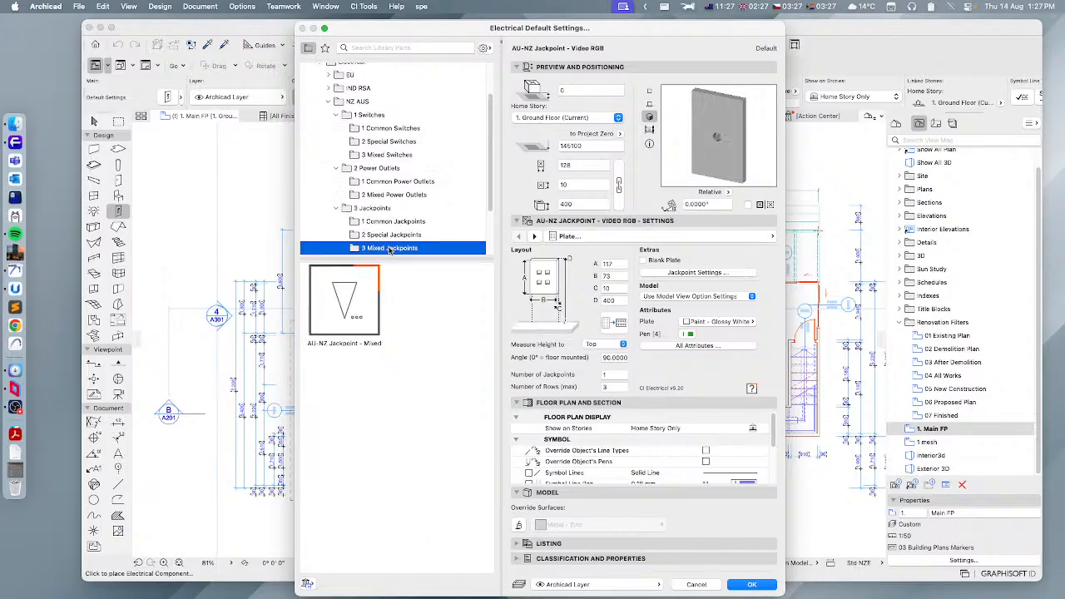
scroll(408, 244, down, 1)
click(343, 304)
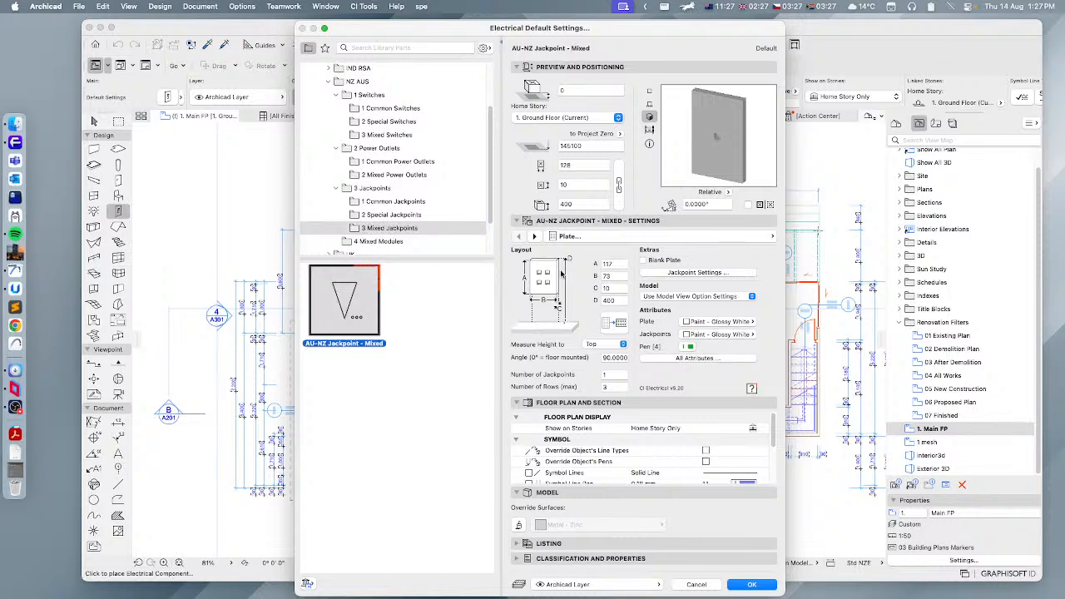
click(687, 235)
click(820, 248)
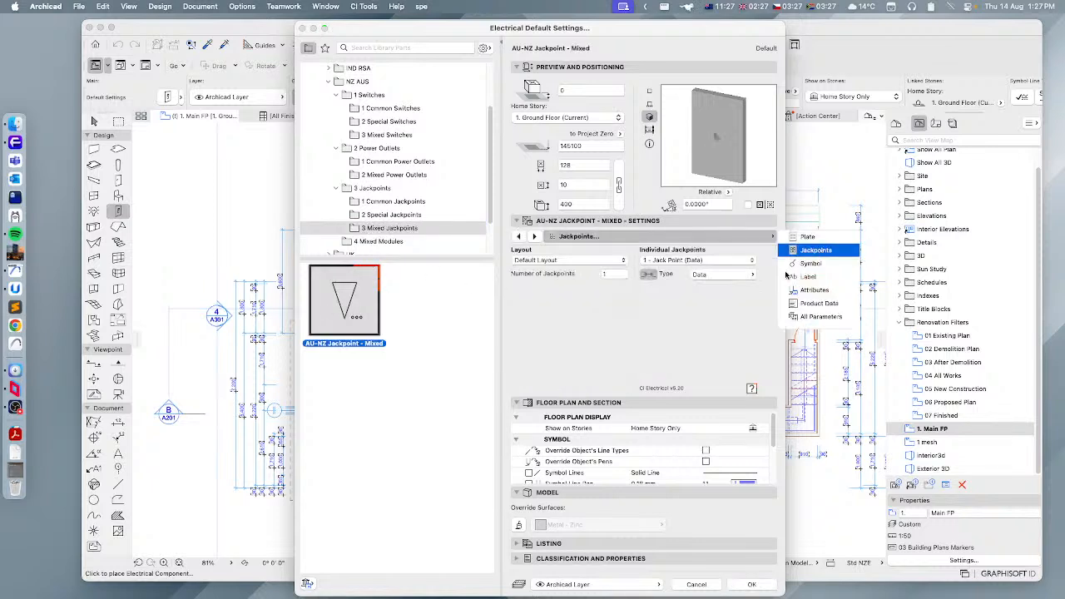
click(708, 276)
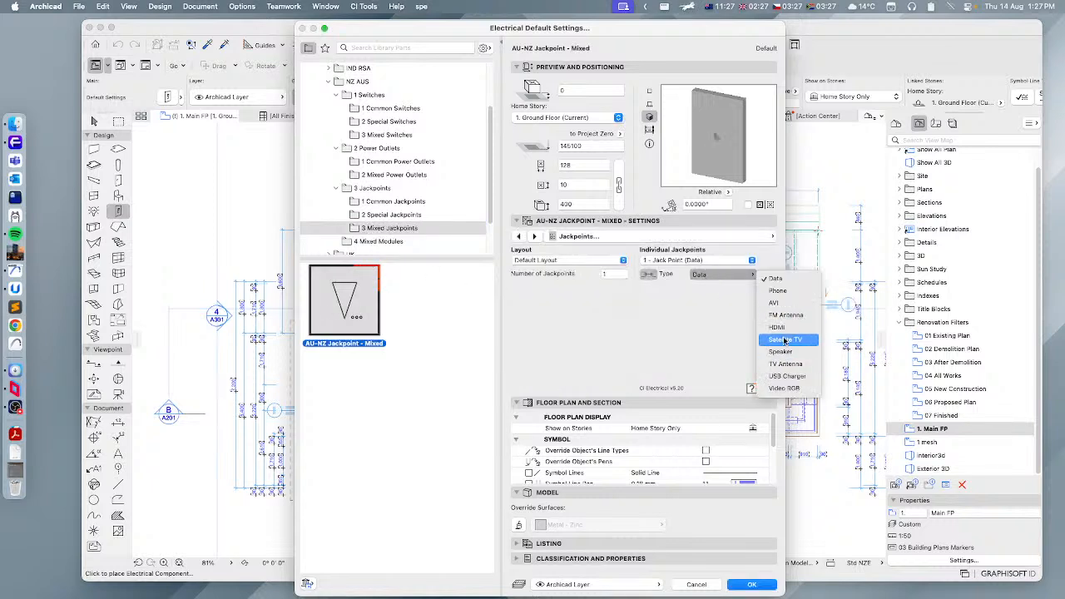
click(702, 336)
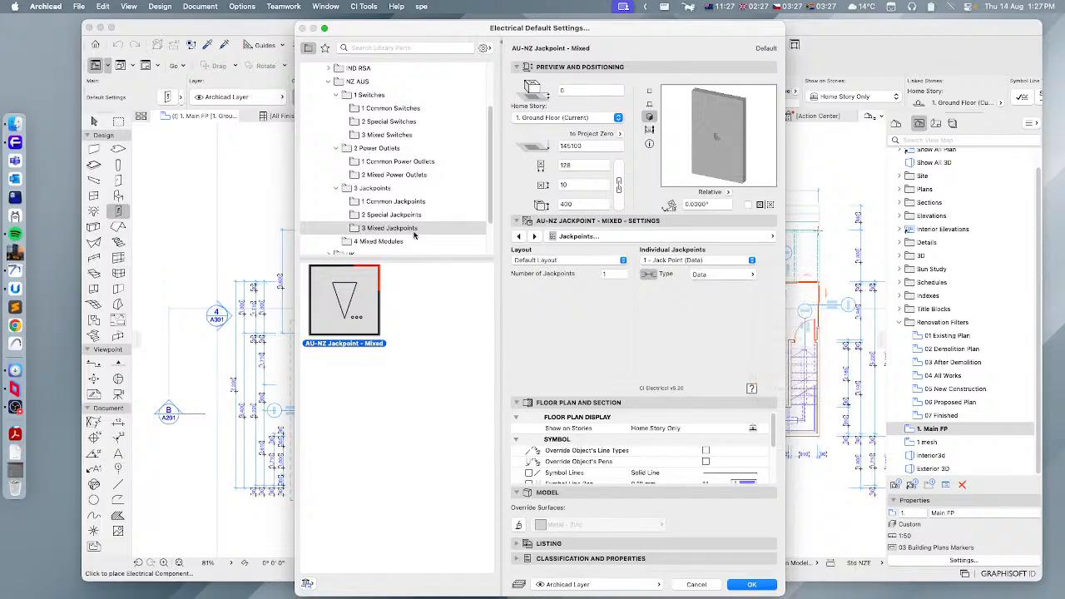
- Choose AU-NZ Modules - Mixed from the NZ AUS 4 Mixed Modules folder and show its Modules settings
click(369, 242)
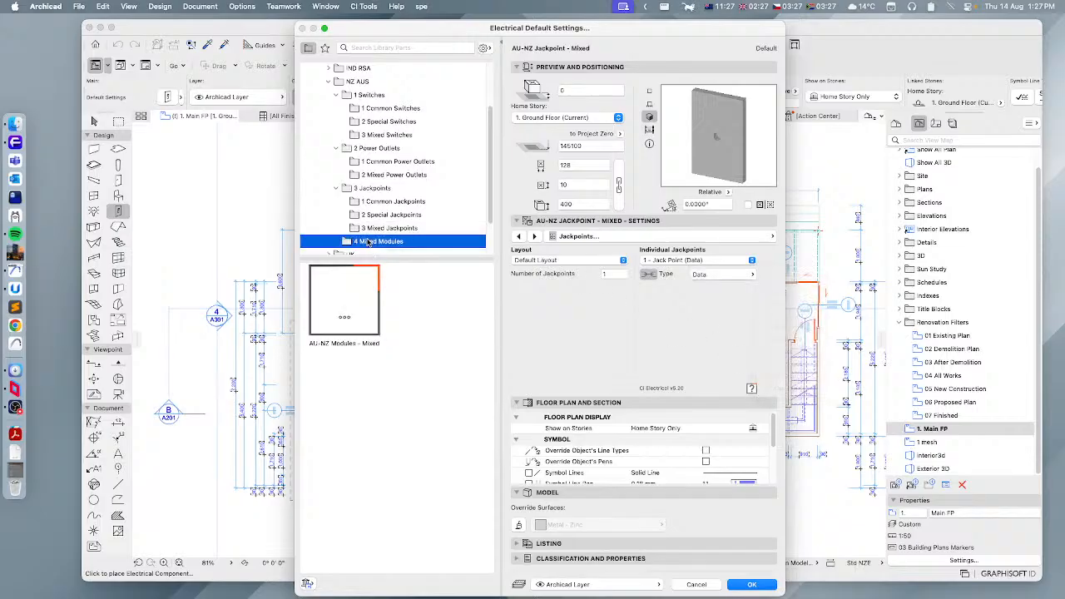
click(346, 300)
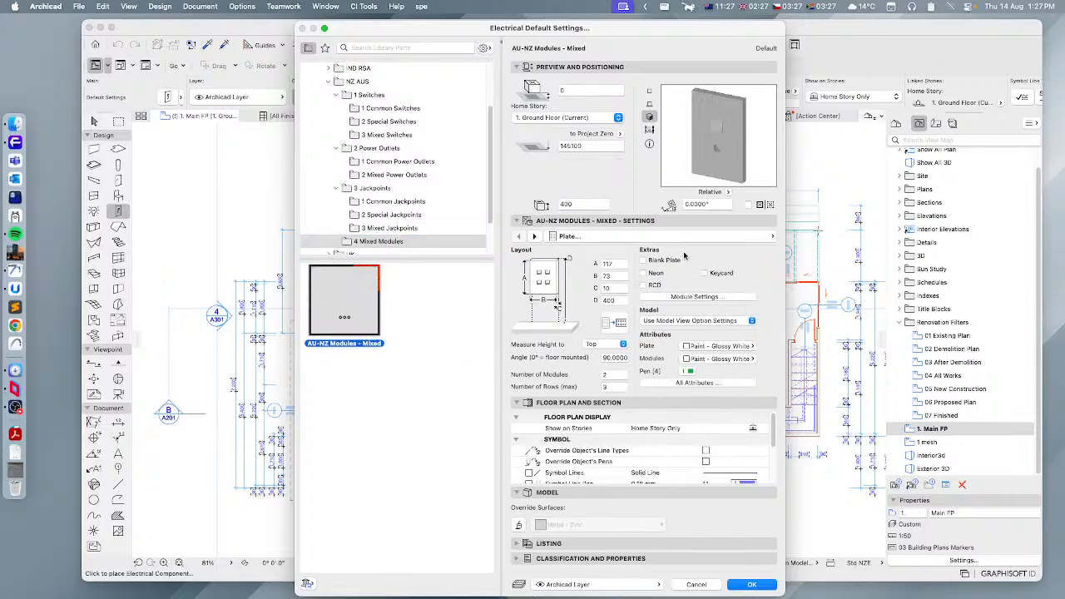
click(693, 238)
click(811, 250)
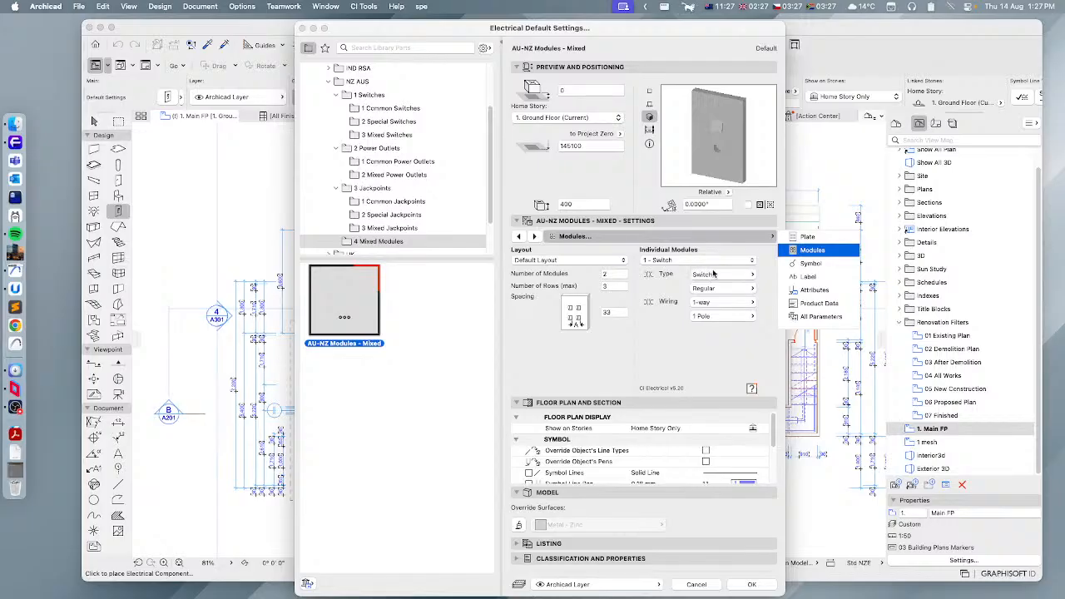
- Set the second individual module's type to Power Point with a Socket and its wiring to Switch Beside
click(696, 261)
click(696, 271)
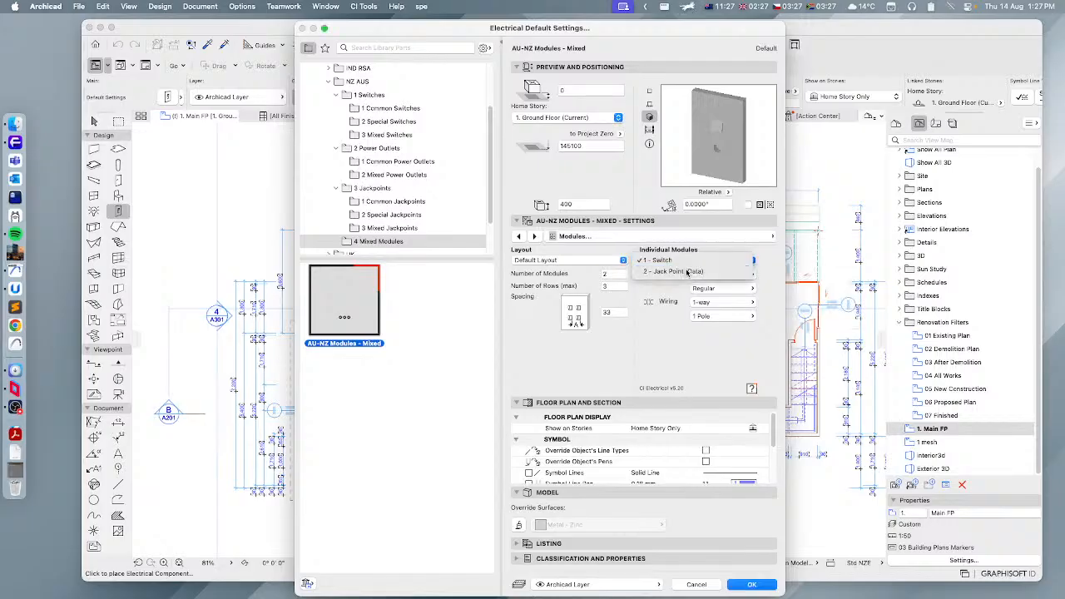
click(714, 275)
click(791, 292)
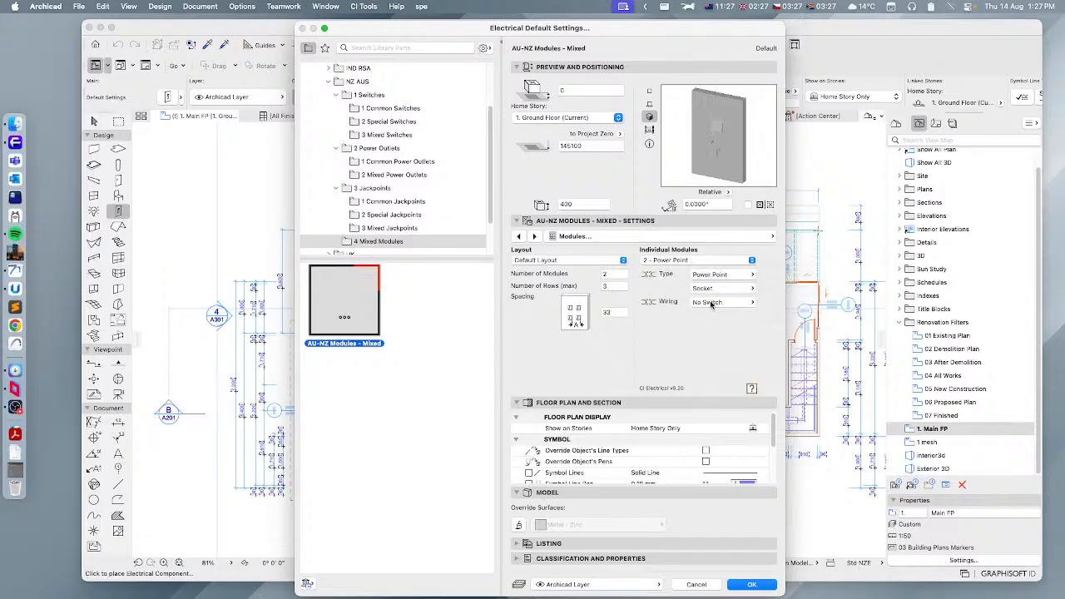
click(732, 303)
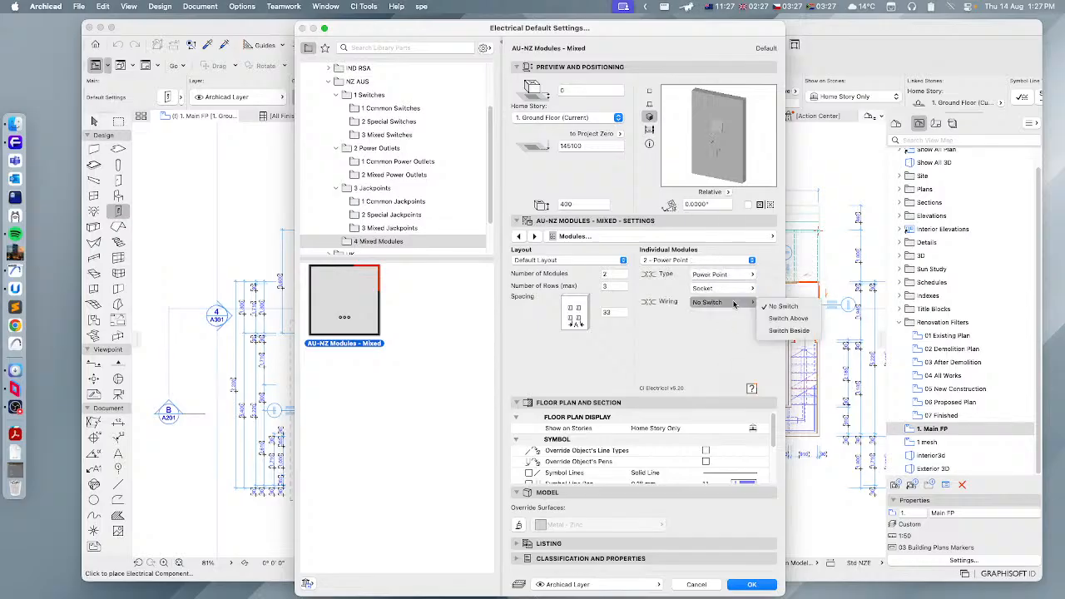
click(792, 330)
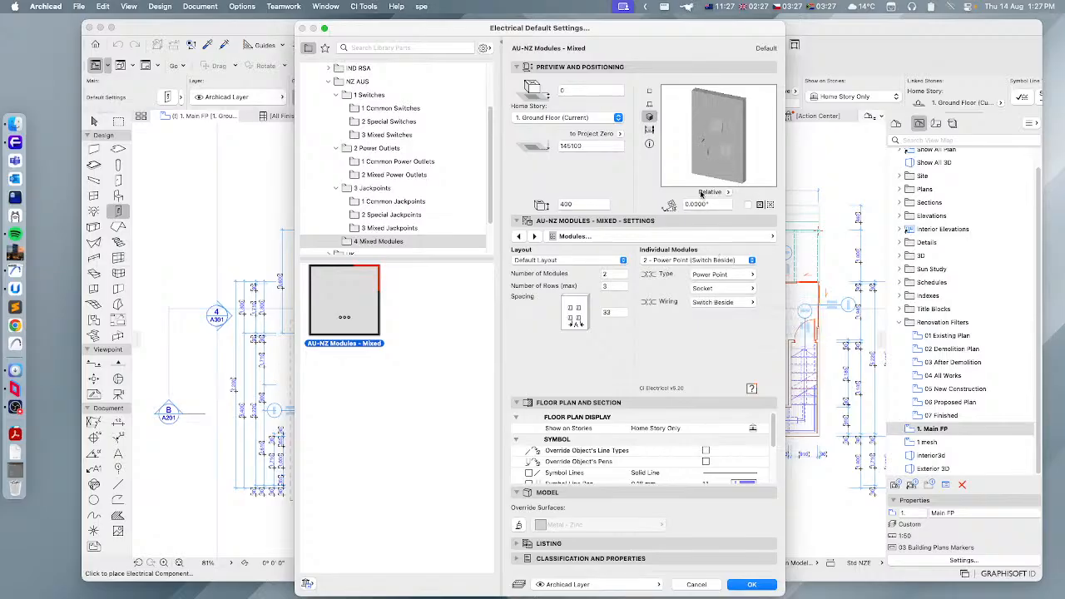
- Switch from the NZ AUS library to UK and look through its Common Switches in 3D: UK Switch and Dimmer
click(329, 81)
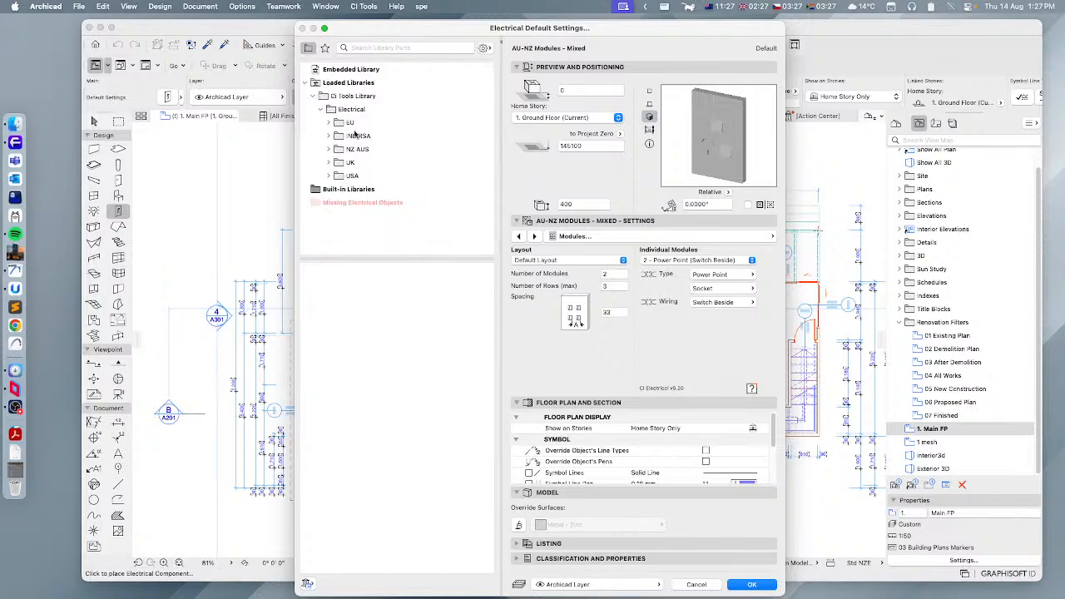
click(350, 161)
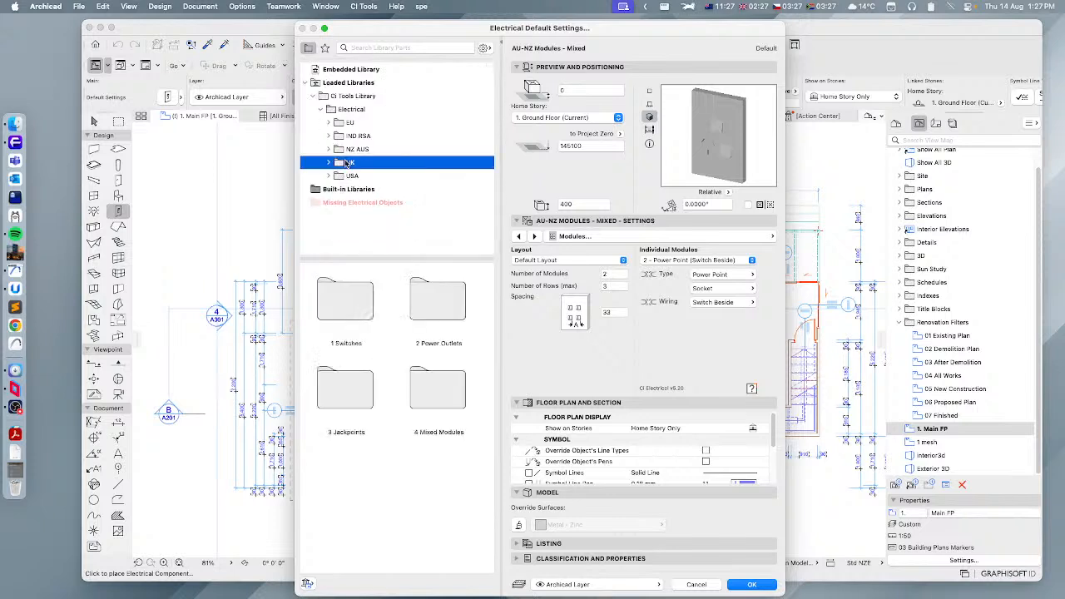
double_click(341, 309)
double_click(341, 312)
click(344, 310)
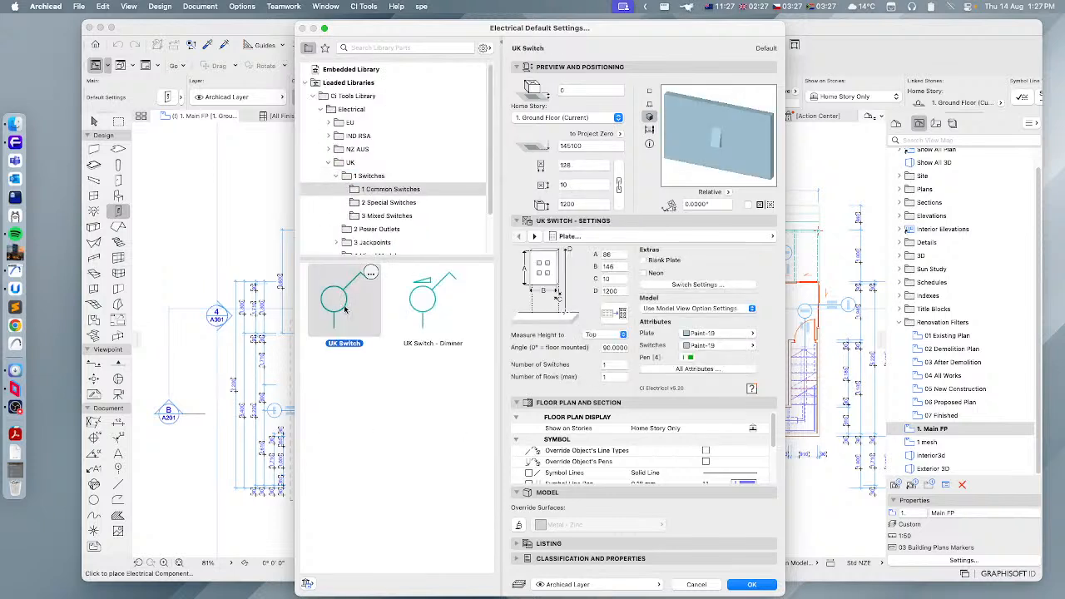
click(434, 301)
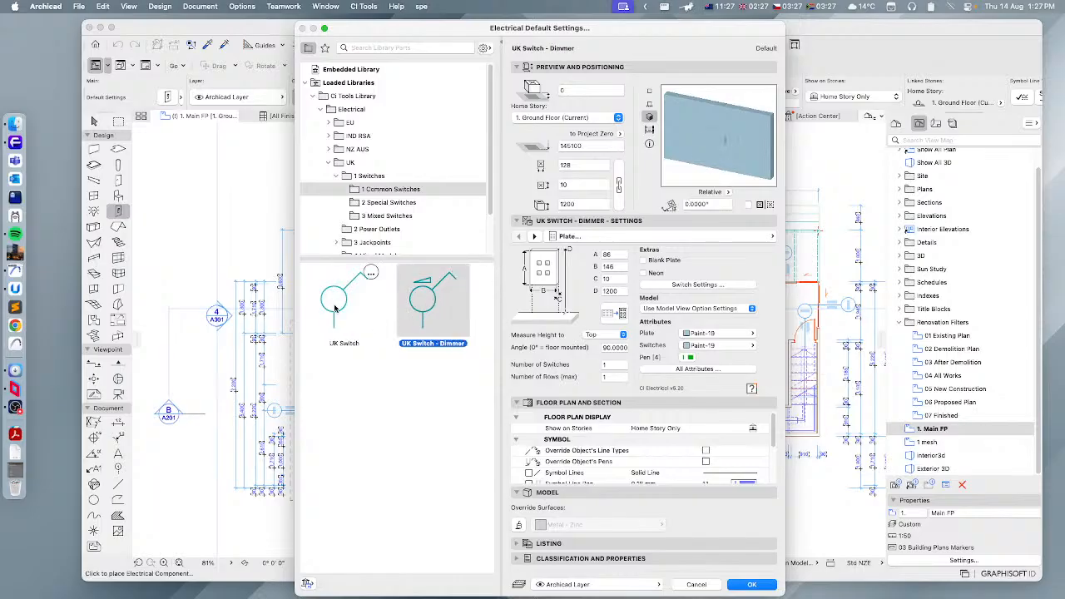
click(335, 308)
click(441, 298)
- Look through the UK Special Switches in 3D: Emergency, Fan Control, Keylock, Motion Detector, Pullcord and Pushbutton
click(376, 205)
click(350, 309)
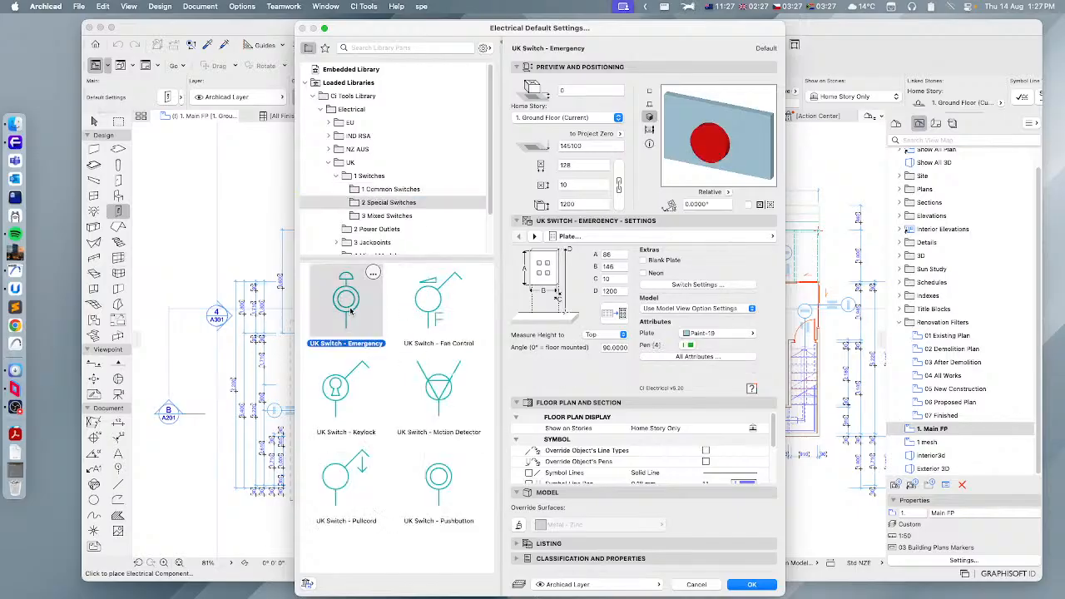
click(433, 310)
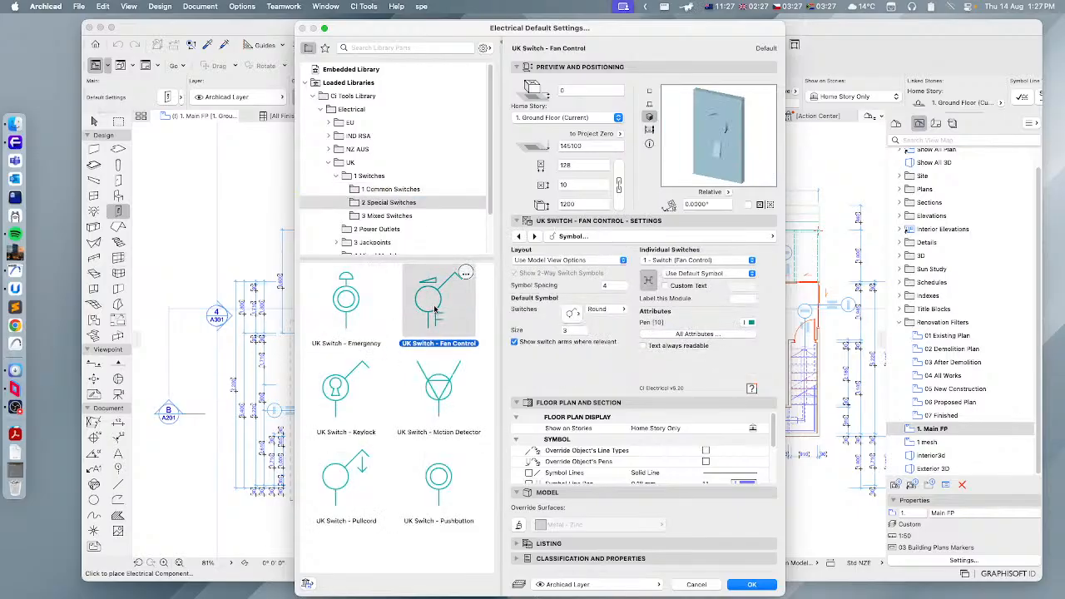
click(336, 398)
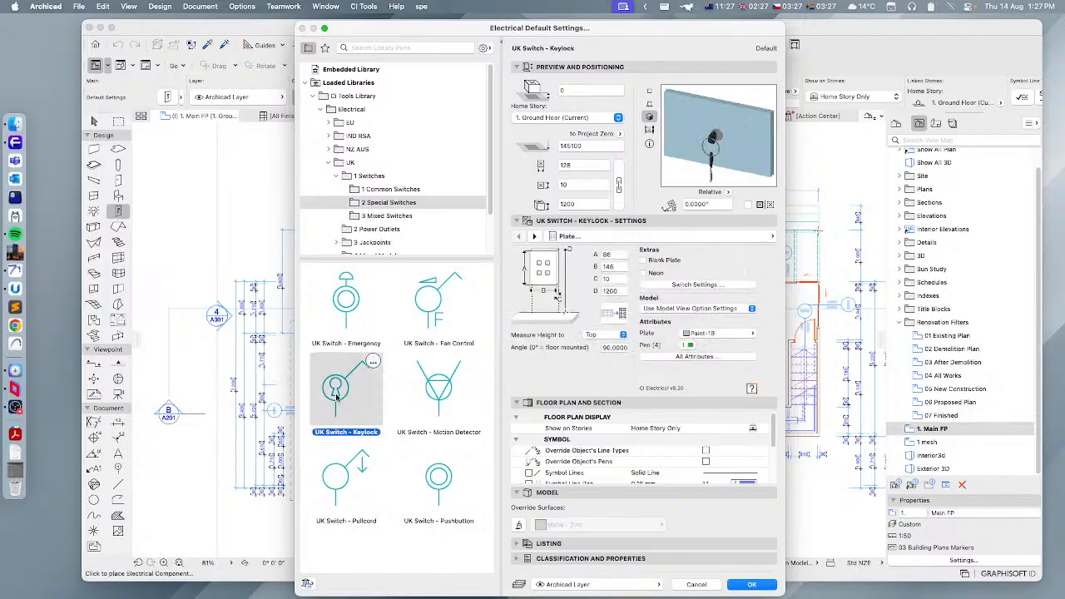
click(439, 396)
click(334, 483)
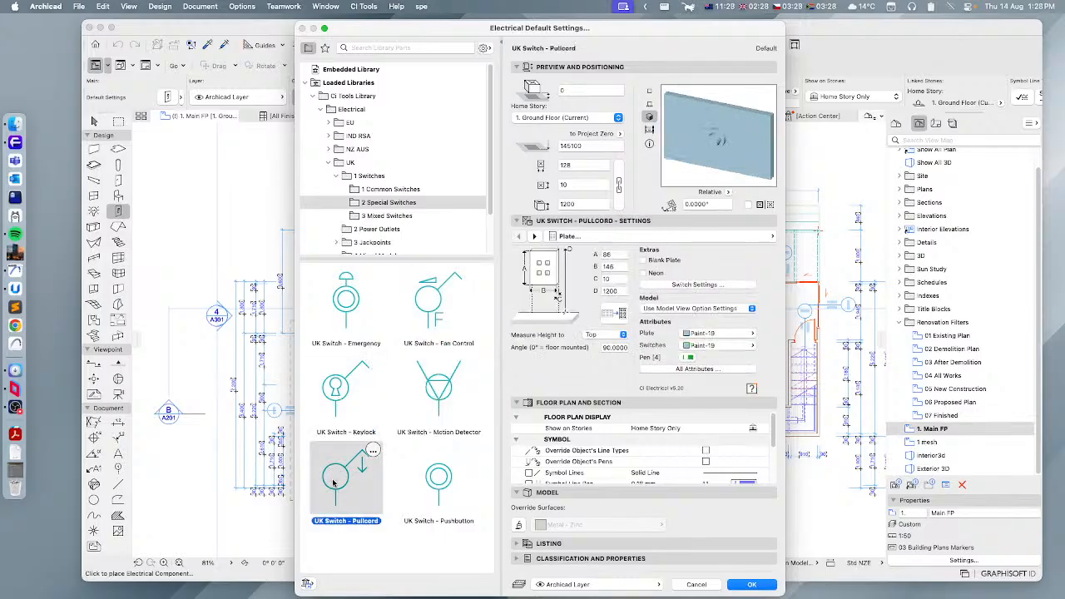
click(439, 495)
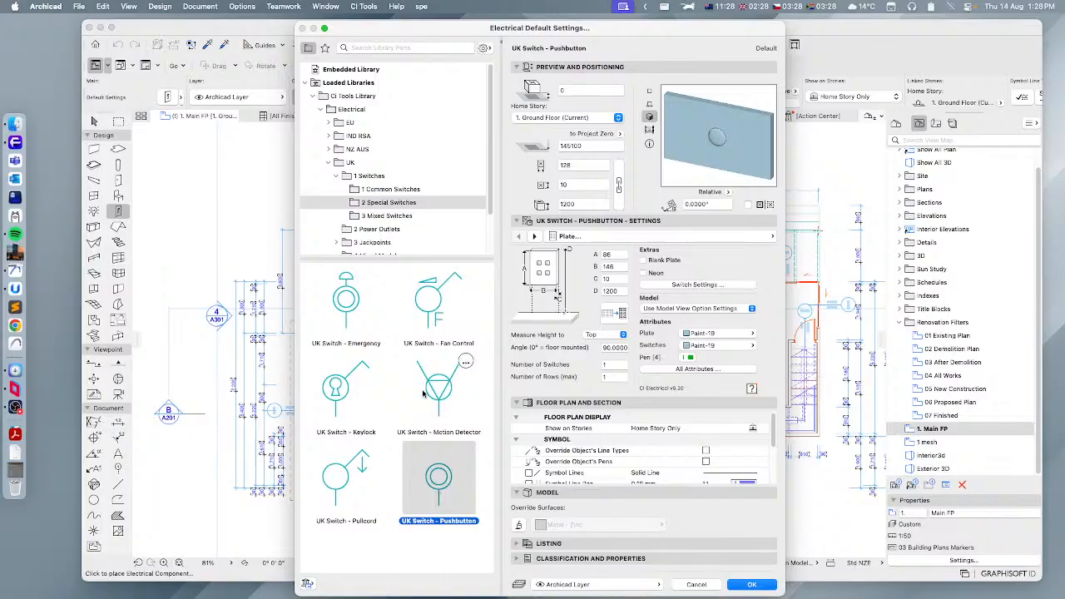
- Choose UK Switch - Mixed from the 3 Mixed Switches folder and show its Switches settings
click(397, 217)
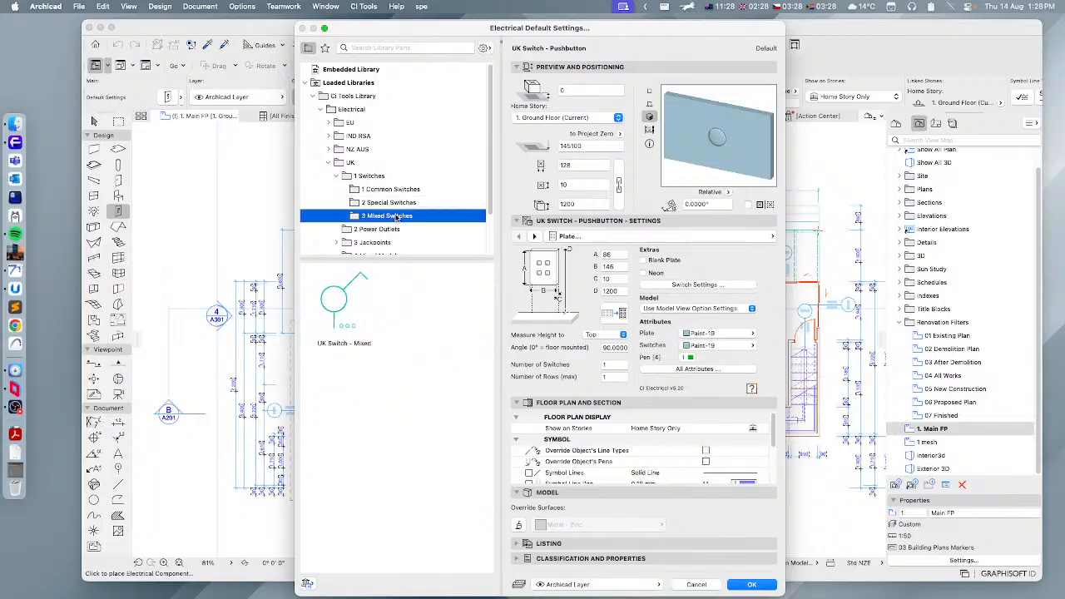
click(341, 307)
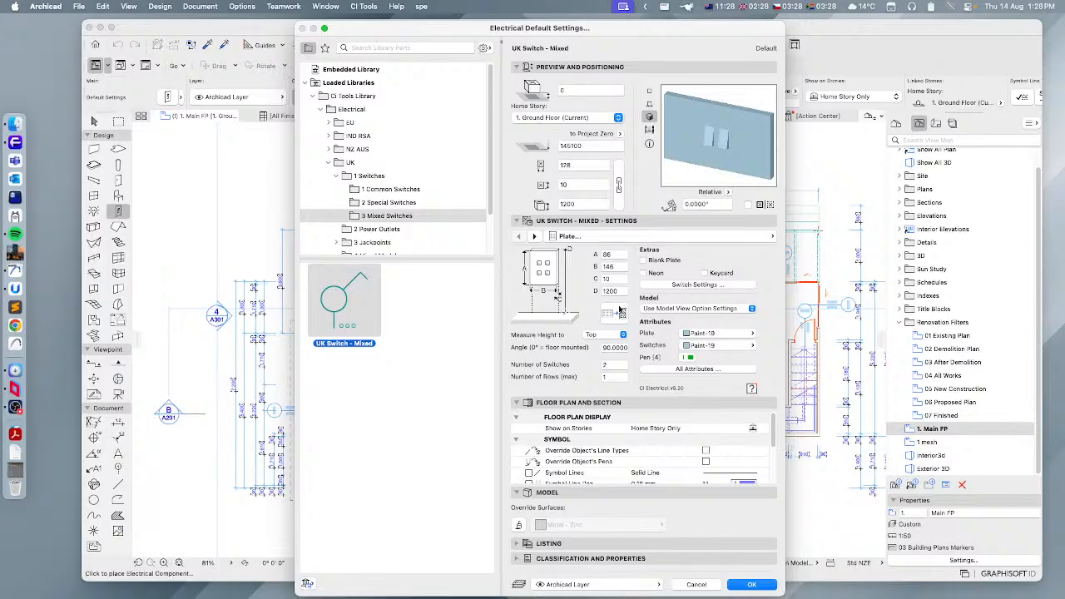
click(710, 238)
click(799, 250)
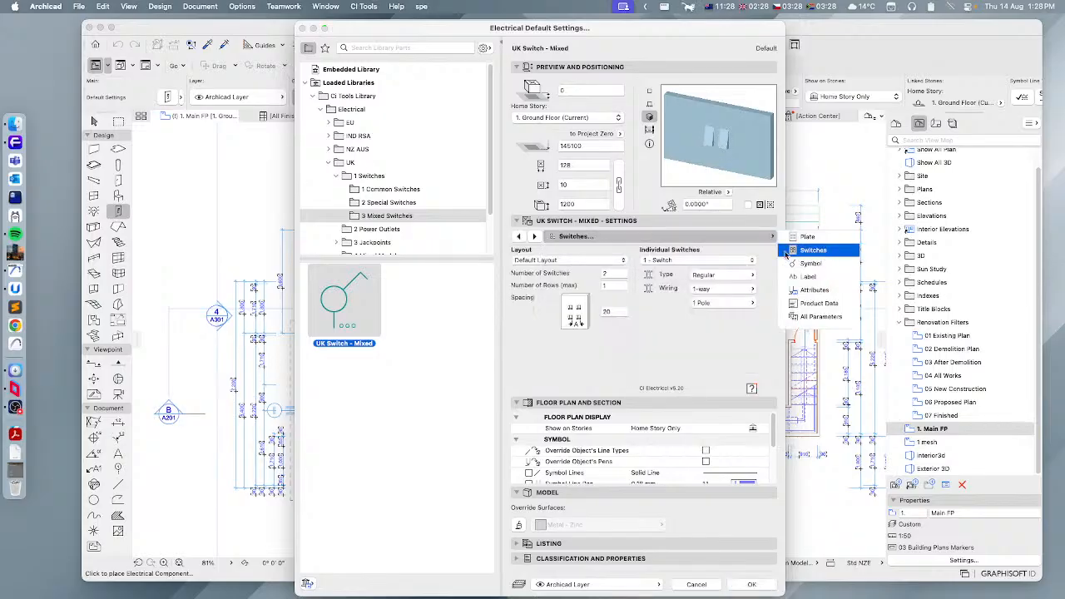
- Look at the UK Powerpoint and UK Cooker Outlet from the 2 Power Outlets folder in 3D
click(377, 231)
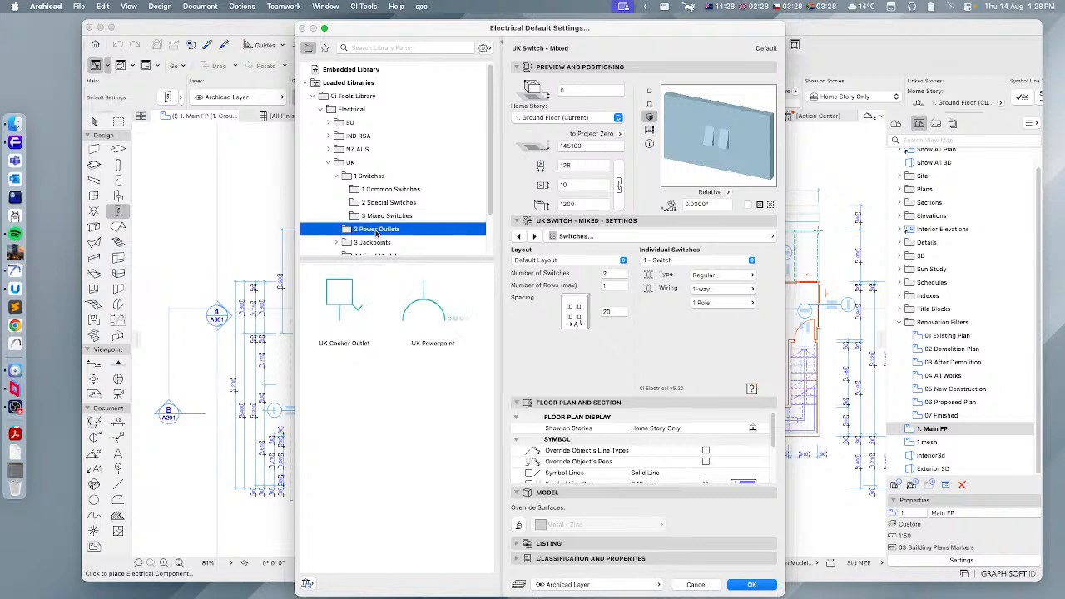
click(428, 314)
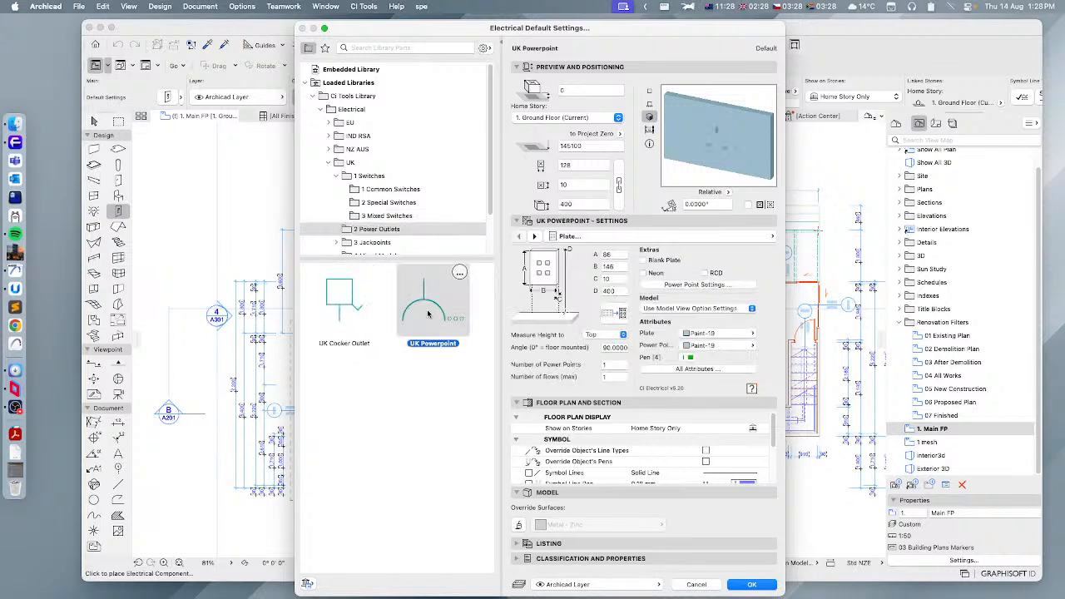
click(333, 313)
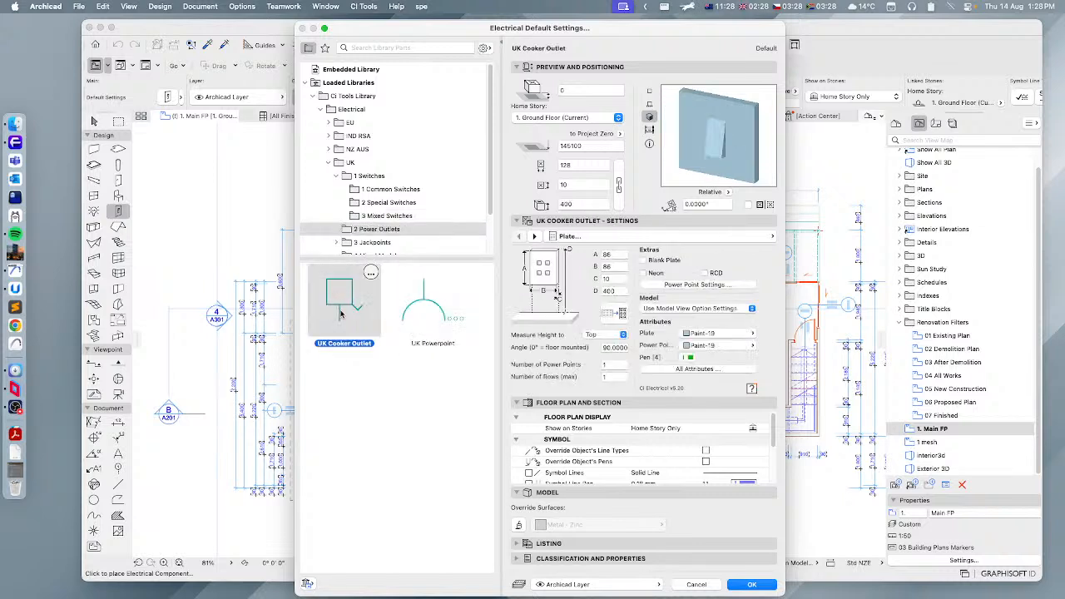
- Choose UK Powerpoint and set its power point's wiring to Switch Above
click(424, 308)
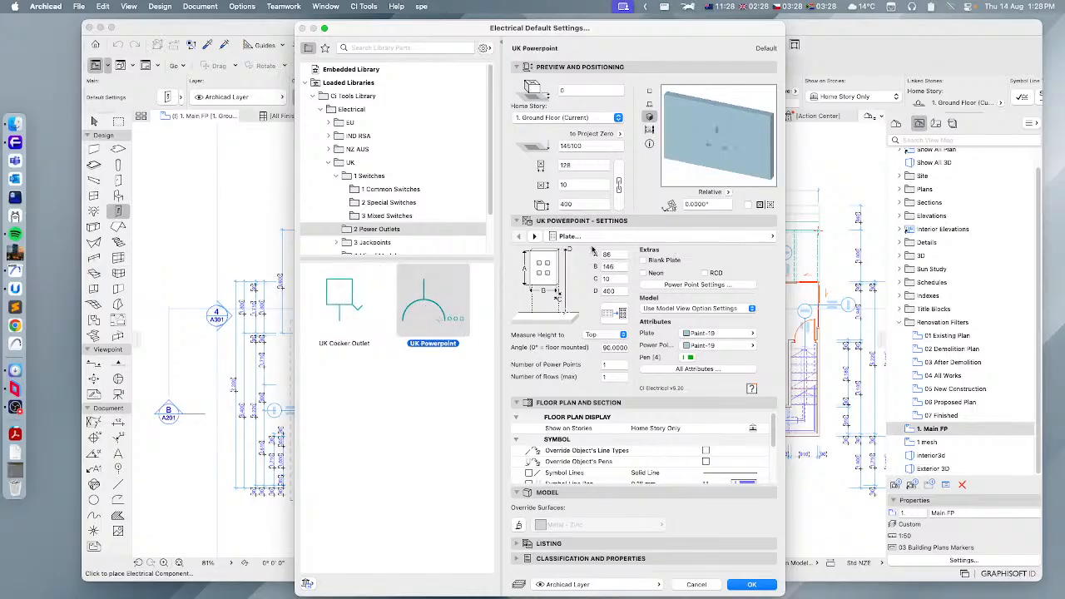
click(753, 238)
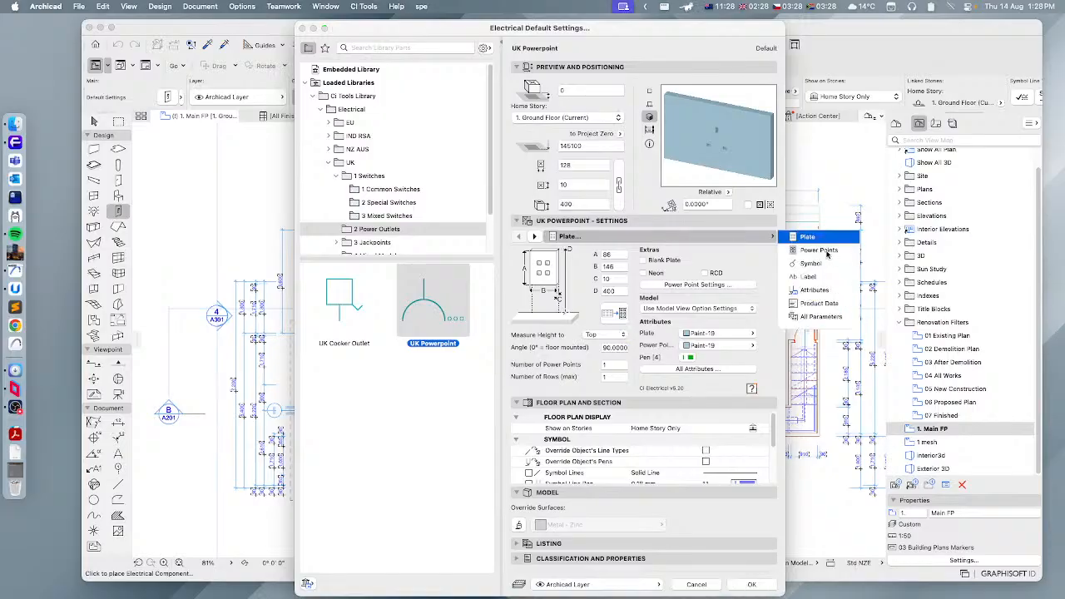
click(805, 249)
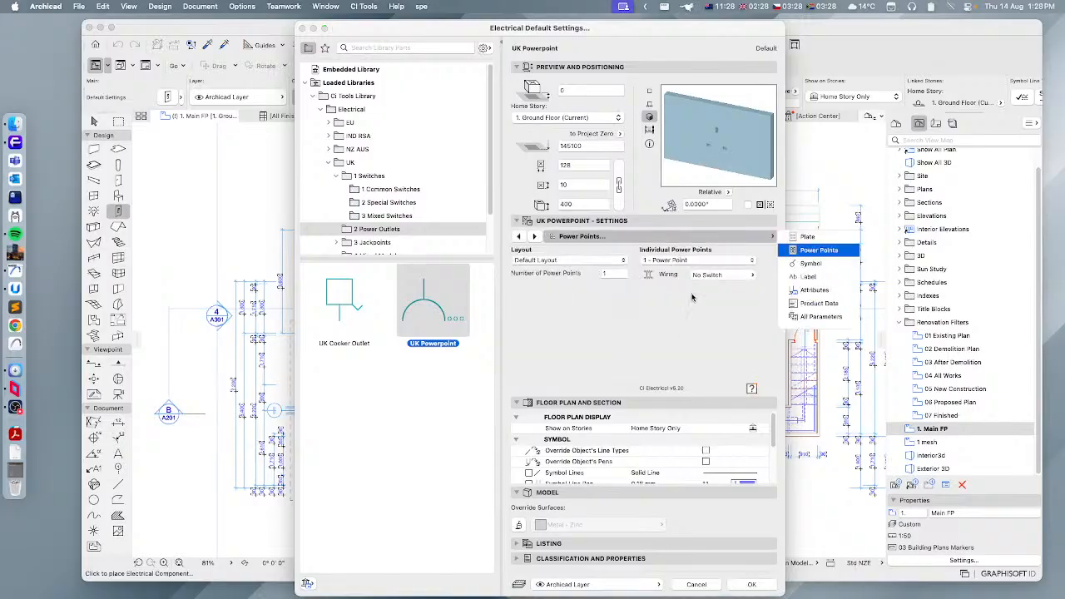
click(716, 275)
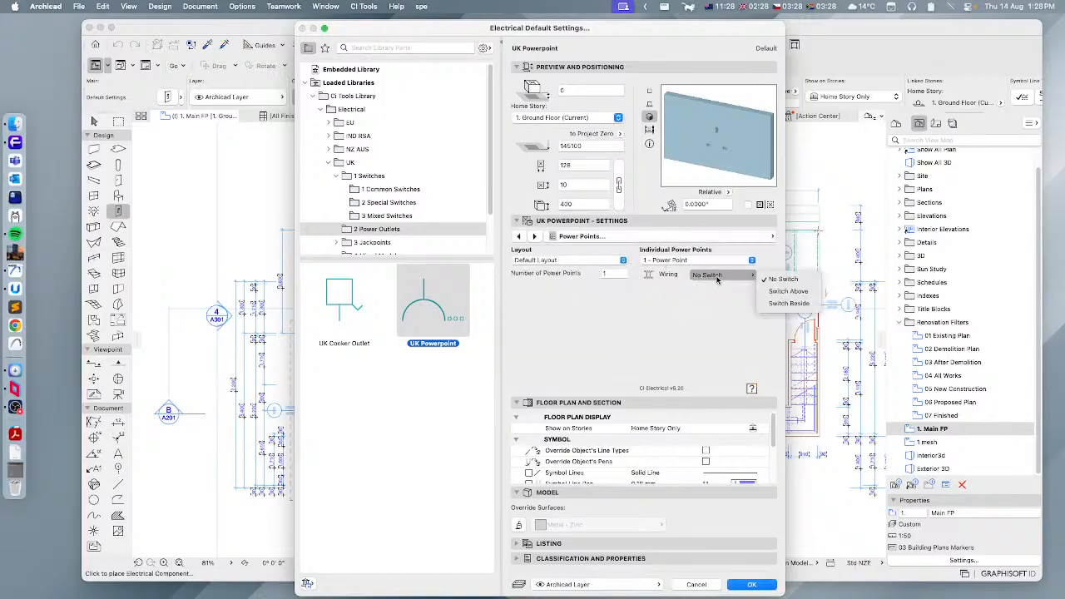
click(787, 292)
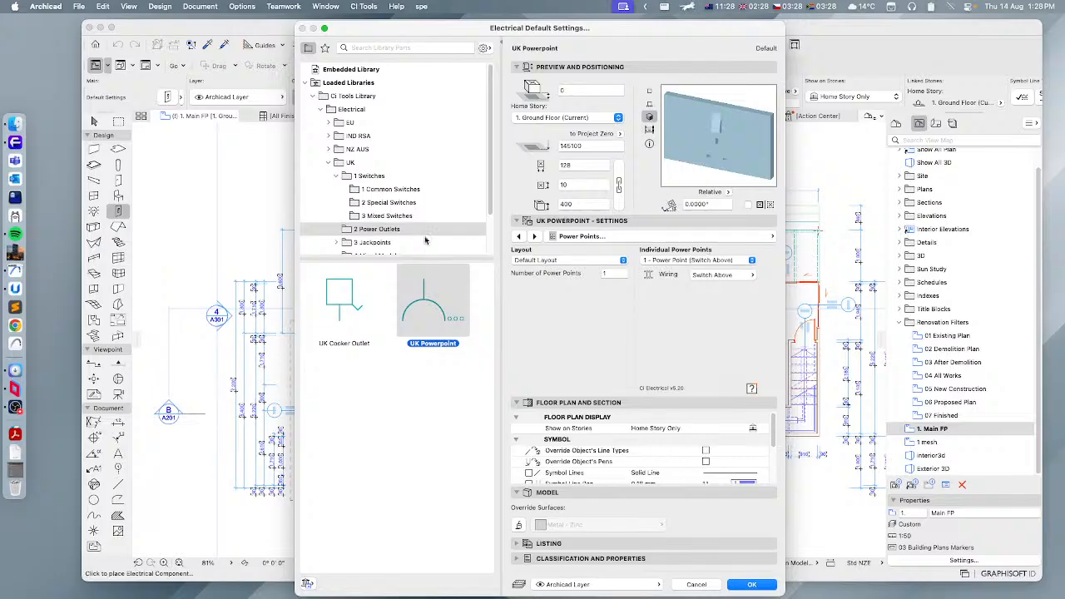
- Look through the UK Common Jackpoints in 3D: Data, Phone, Satellite TV and TV Antenna
scroll(371, 233, down, 2)
click(374, 209)
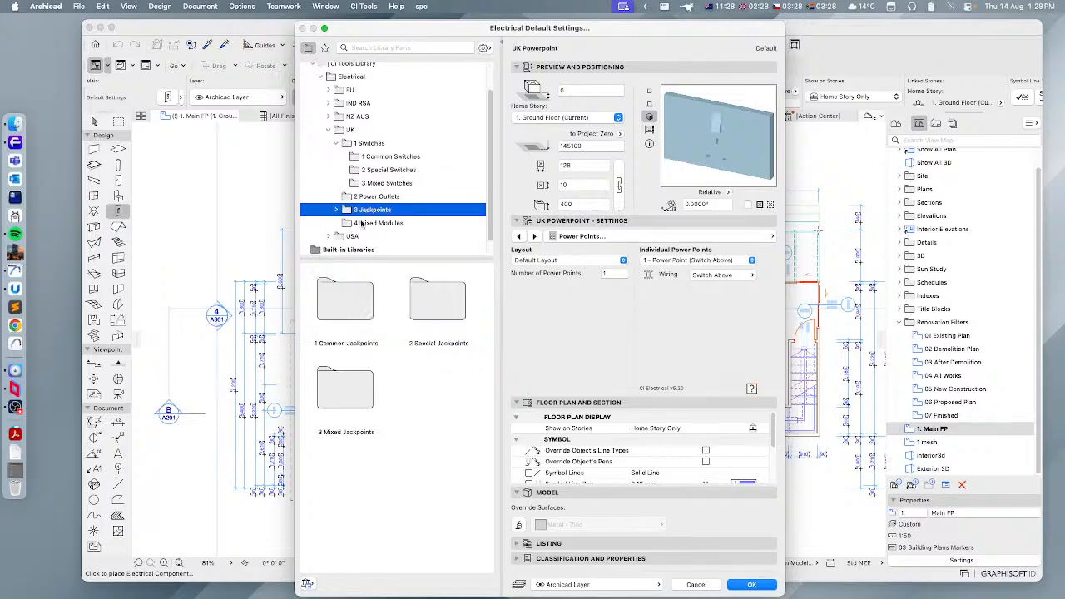
double_click(347, 303)
click(341, 304)
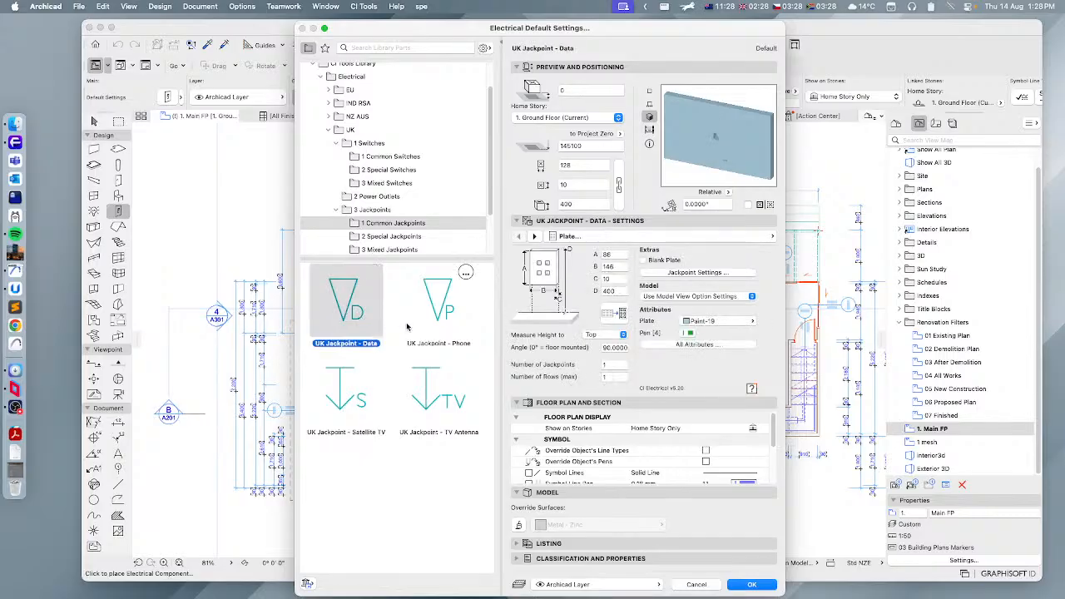
click(435, 311)
click(341, 405)
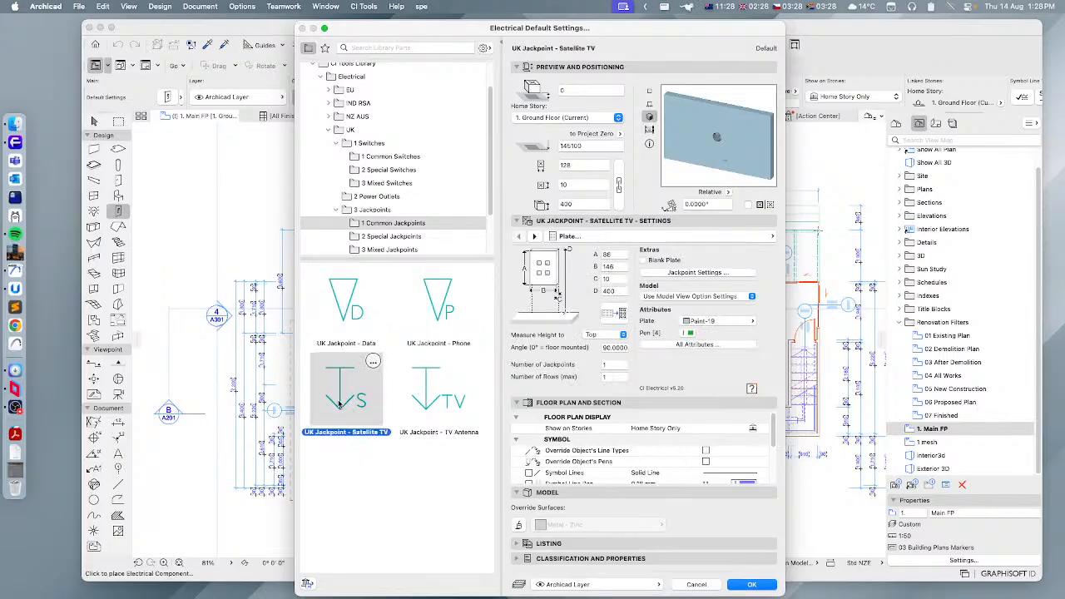
click(434, 402)
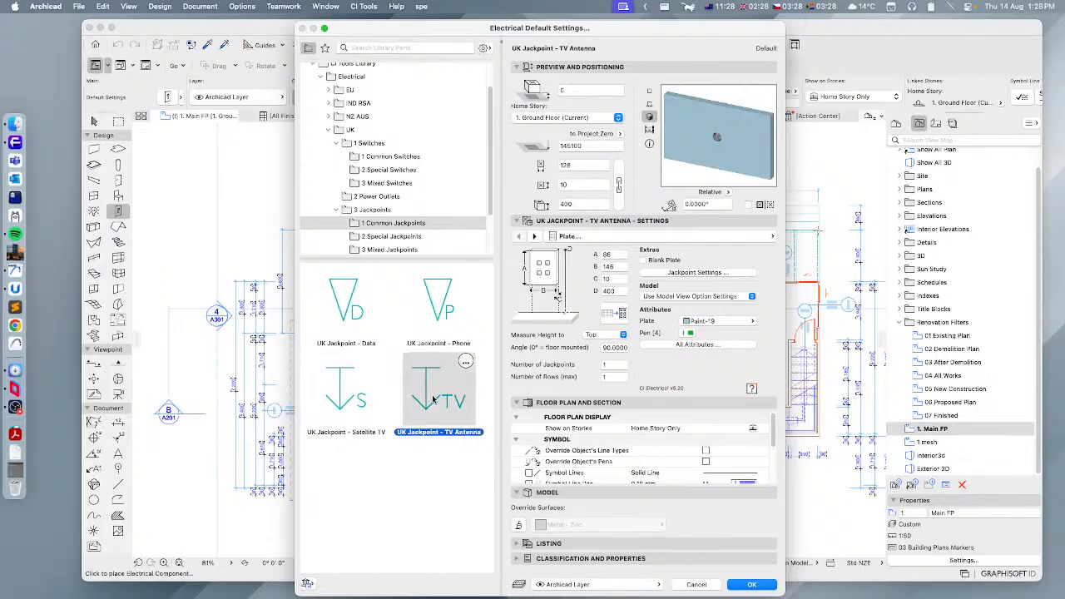
- Look through the UK Special Jackpoints in 3D: AVI, FM Antenna, HDMI, Speaker, USB Charger and Video RGB
click(399, 237)
click(360, 318)
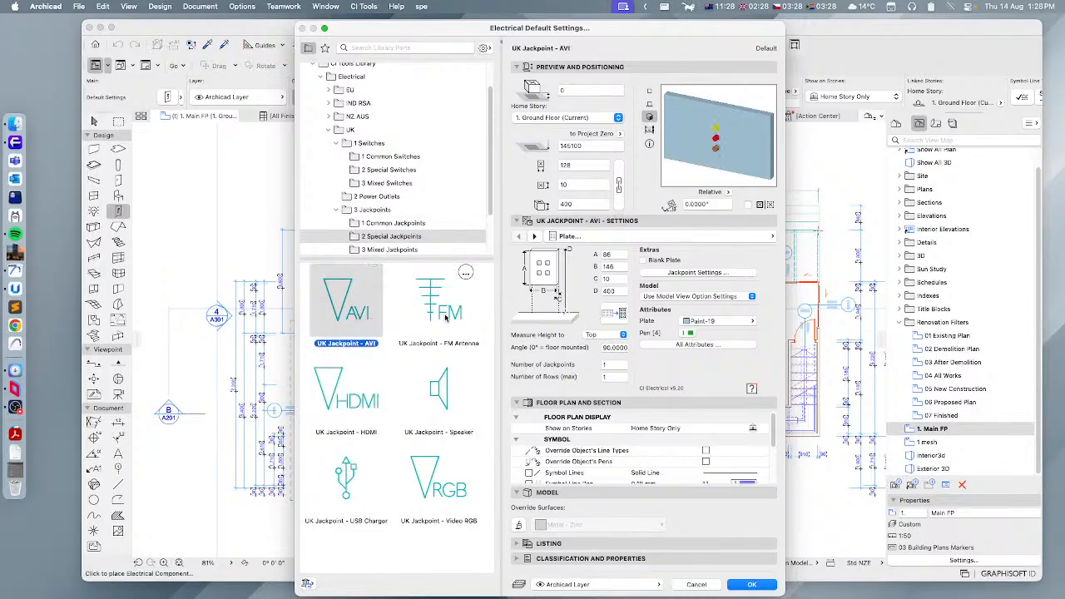
click(436, 312)
click(351, 398)
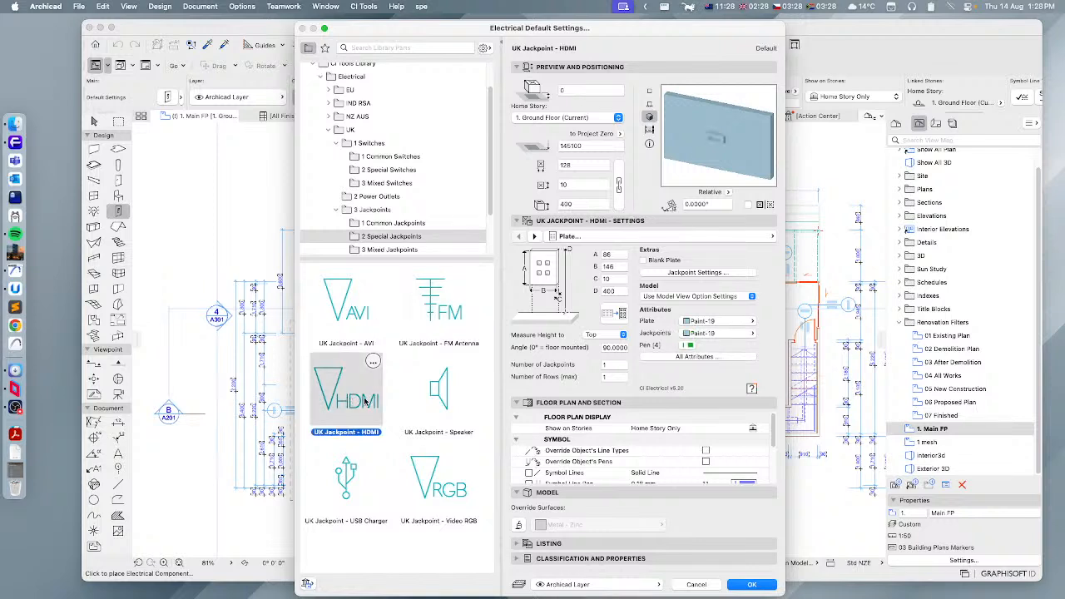
click(455, 406)
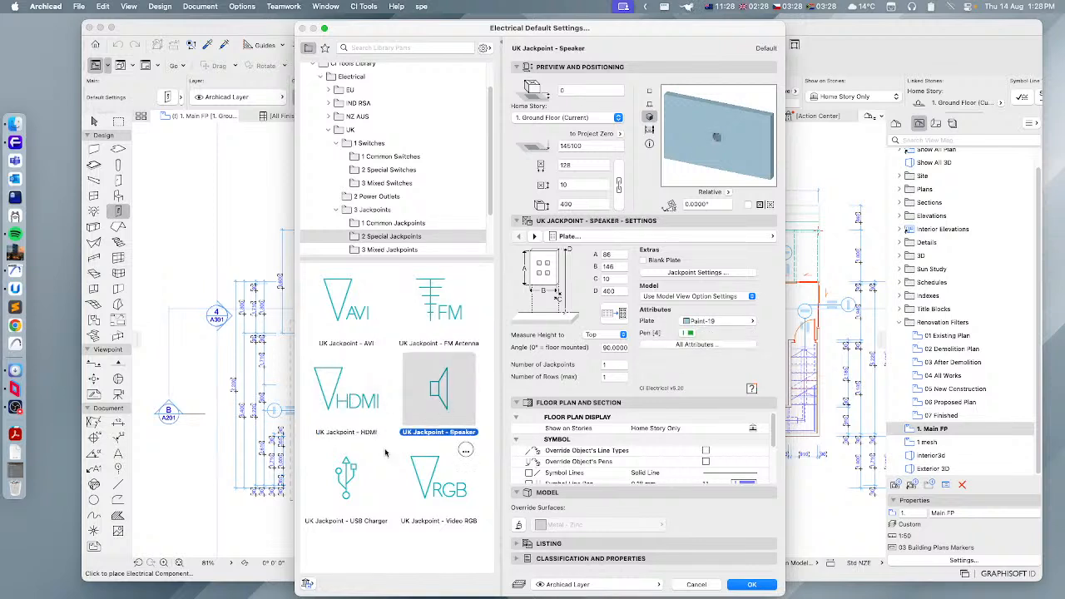
click(350, 477)
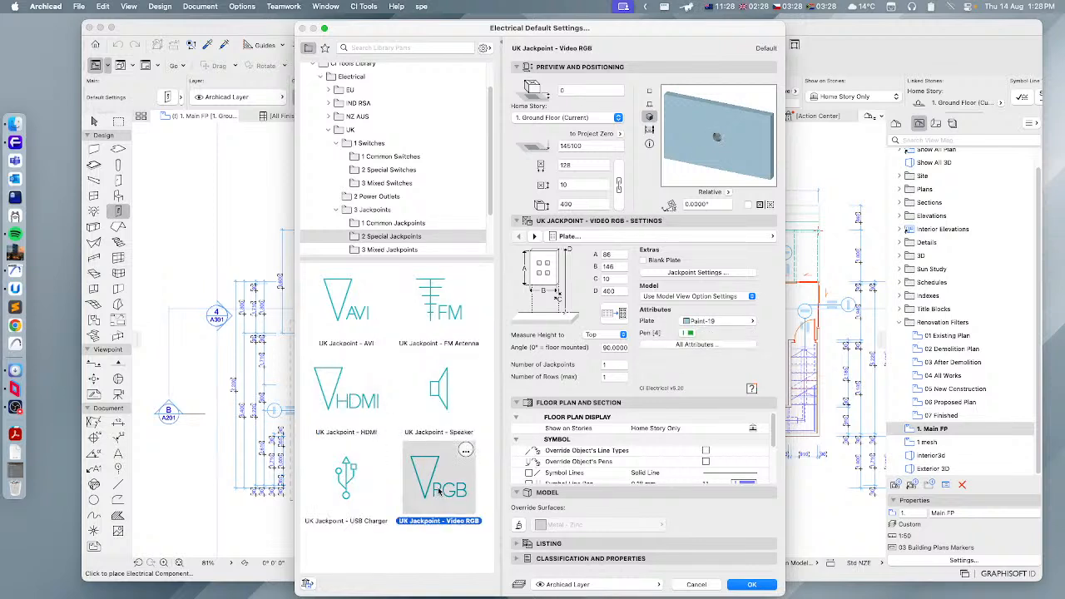
- Choose UK Jackpoint - Mixed from the 3 Mixed Jackpoints folder and set its first jackpoint's type to HDMI
click(439, 493)
scroll(407, 238, down, 3)
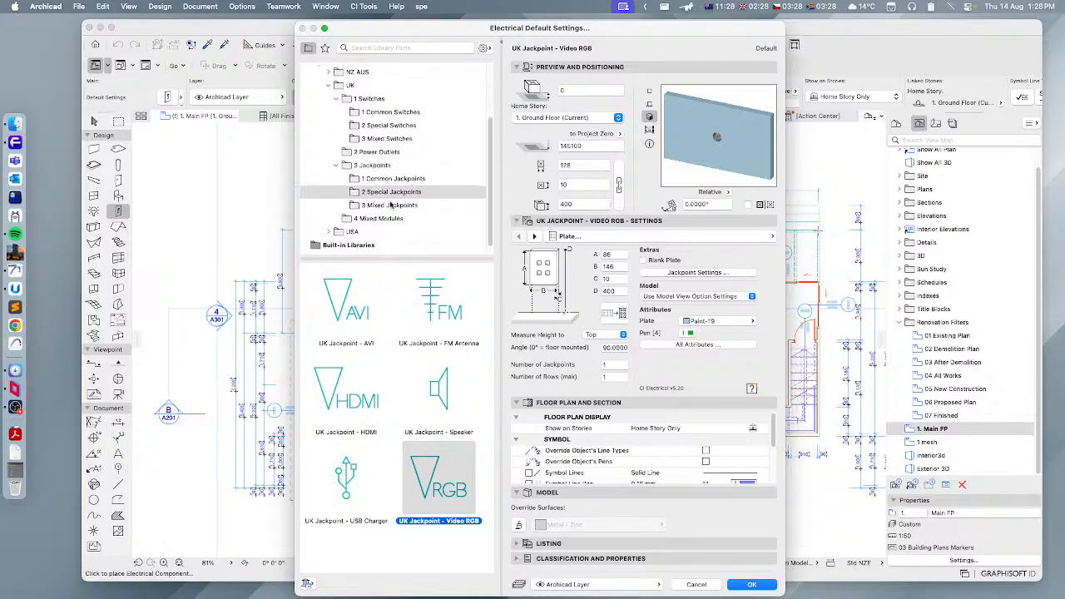
click(392, 204)
click(345, 304)
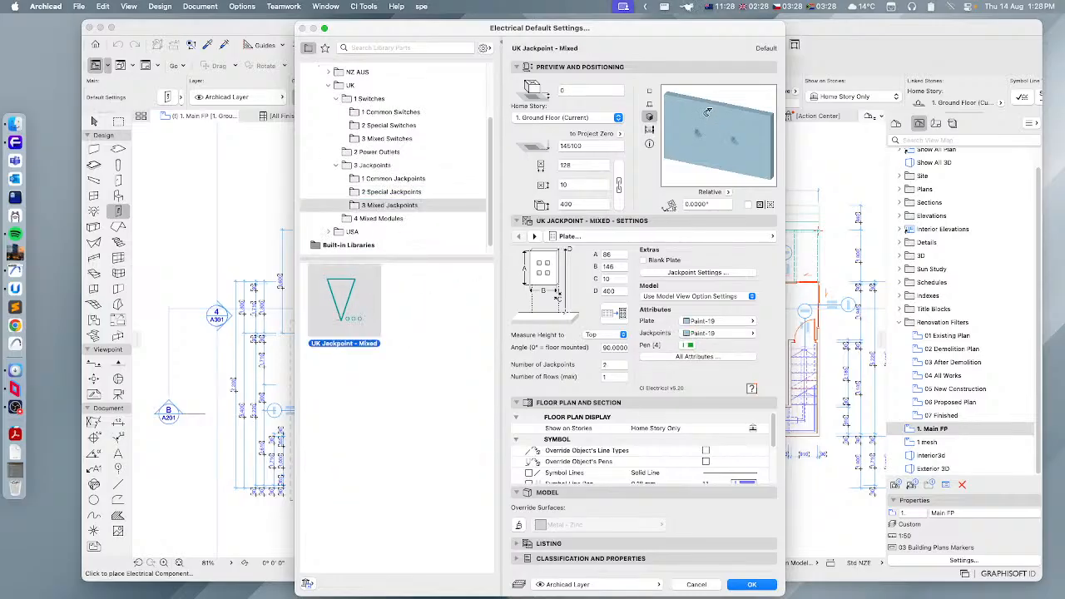
click(714, 237)
click(809, 250)
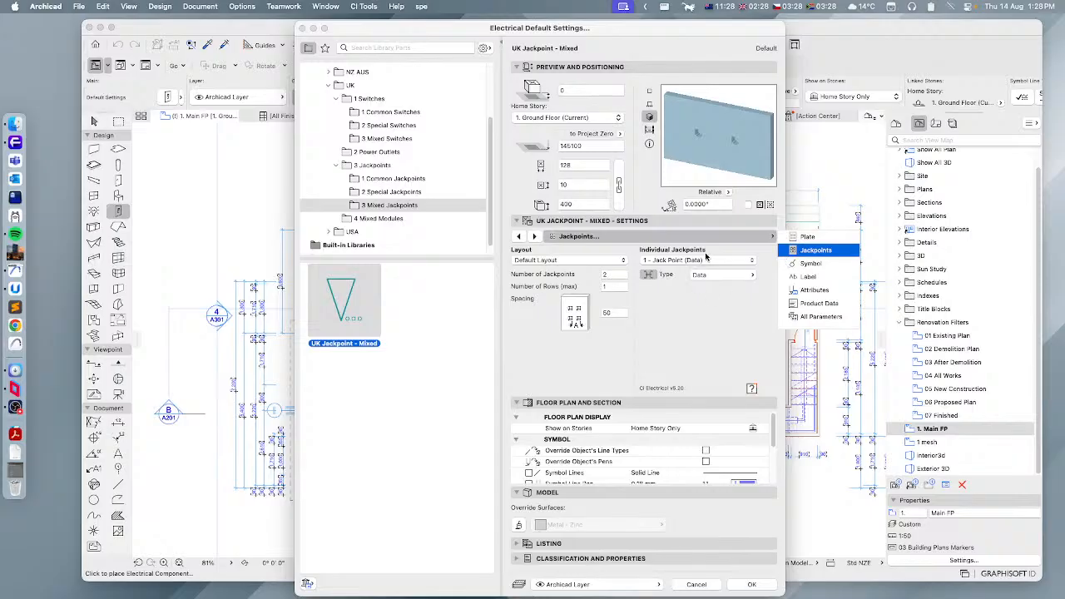
click(714, 275)
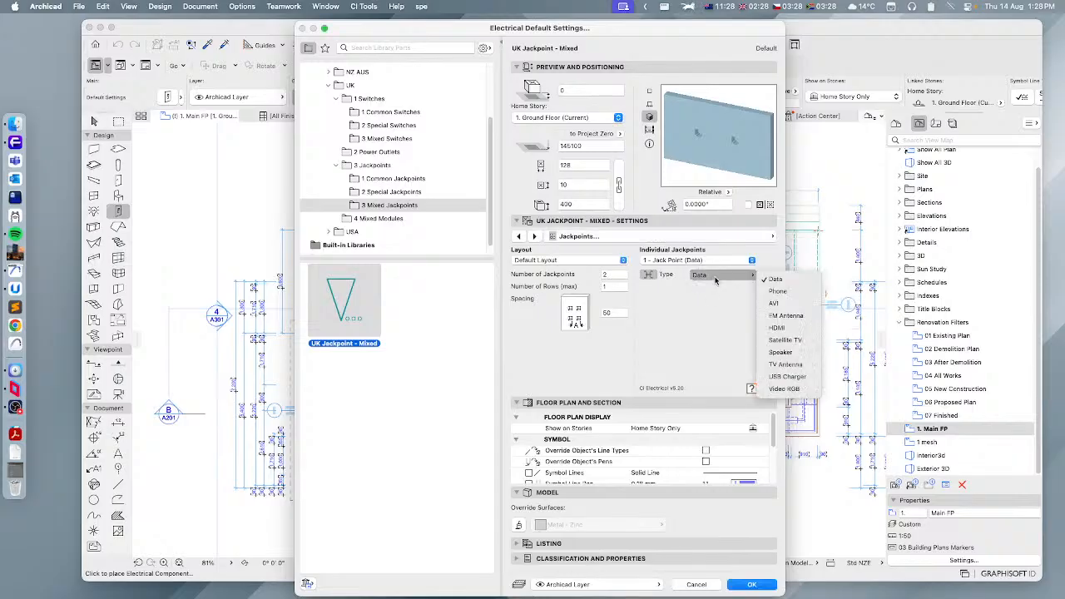
click(786, 328)
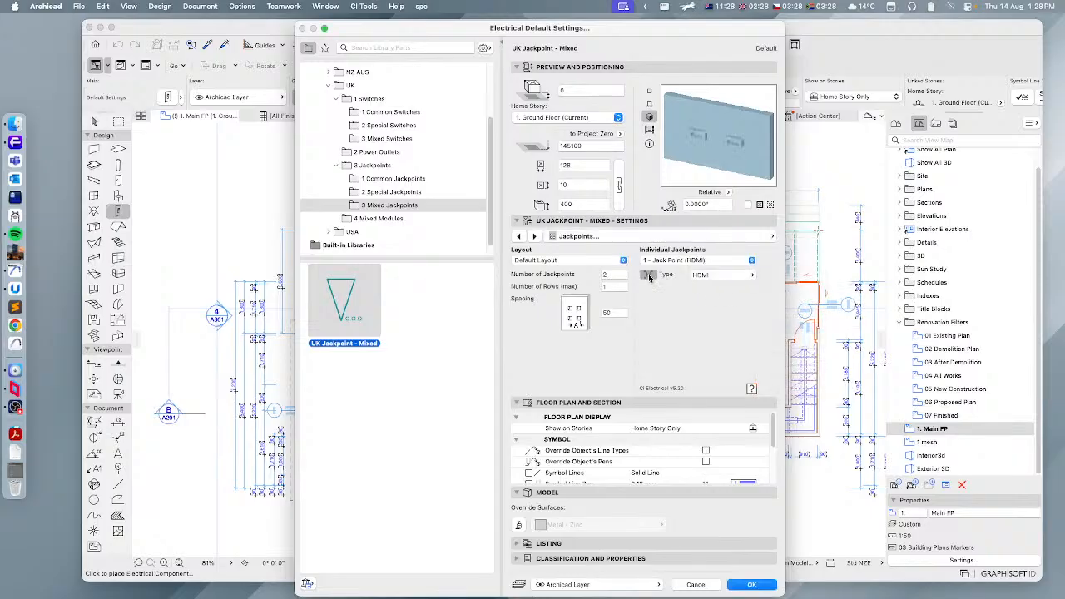
click(727, 275)
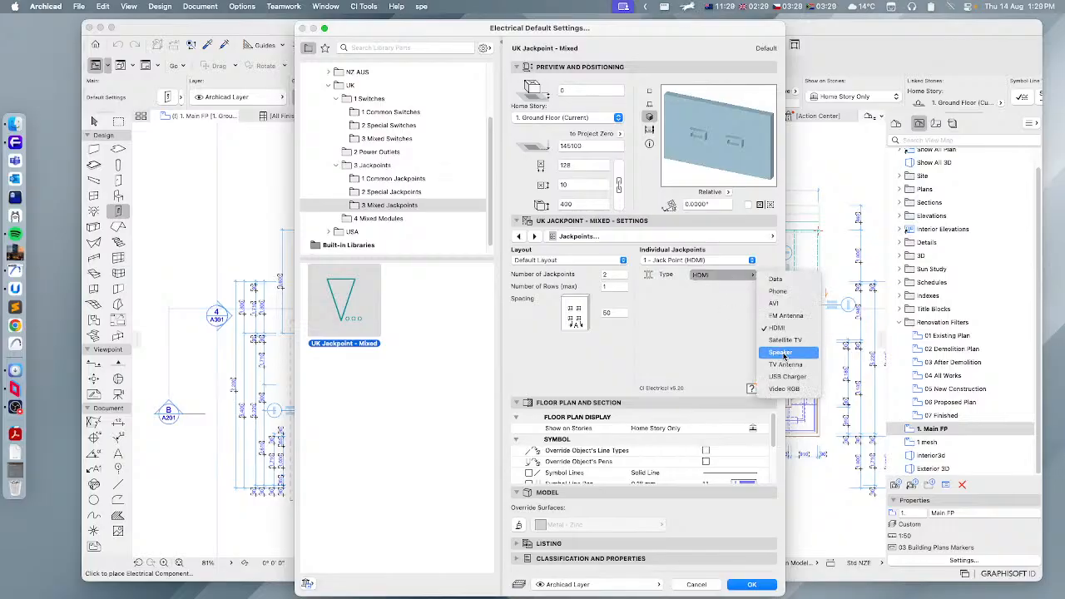
click(783, 353)
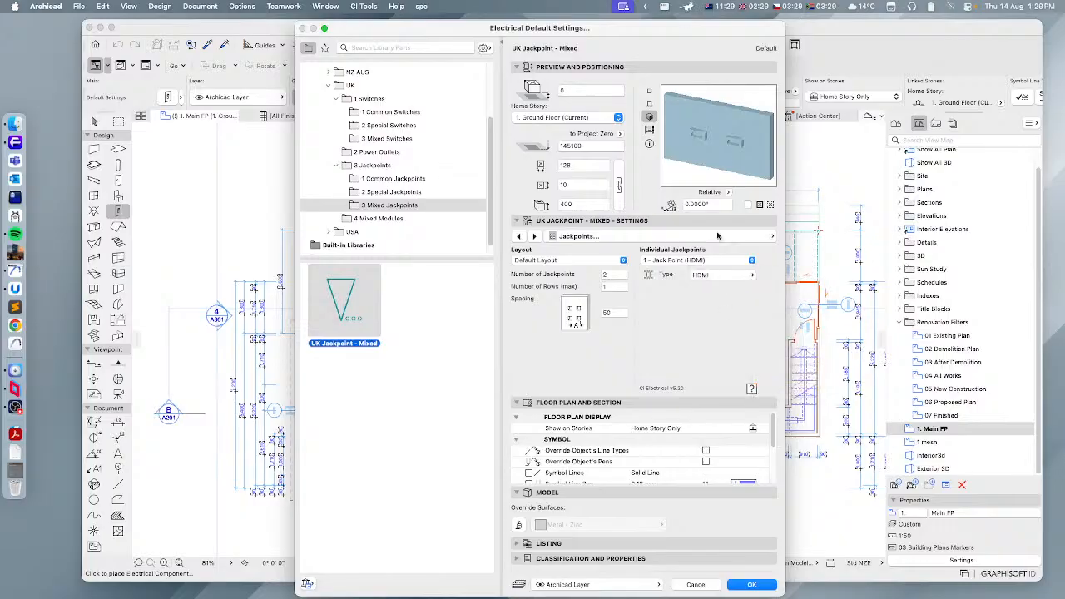
- Look at UK Modules - Mixed from the 4 Mixed Modules folder in 3D and collapse the UK folder
click(371, 219)
click(337, 300)
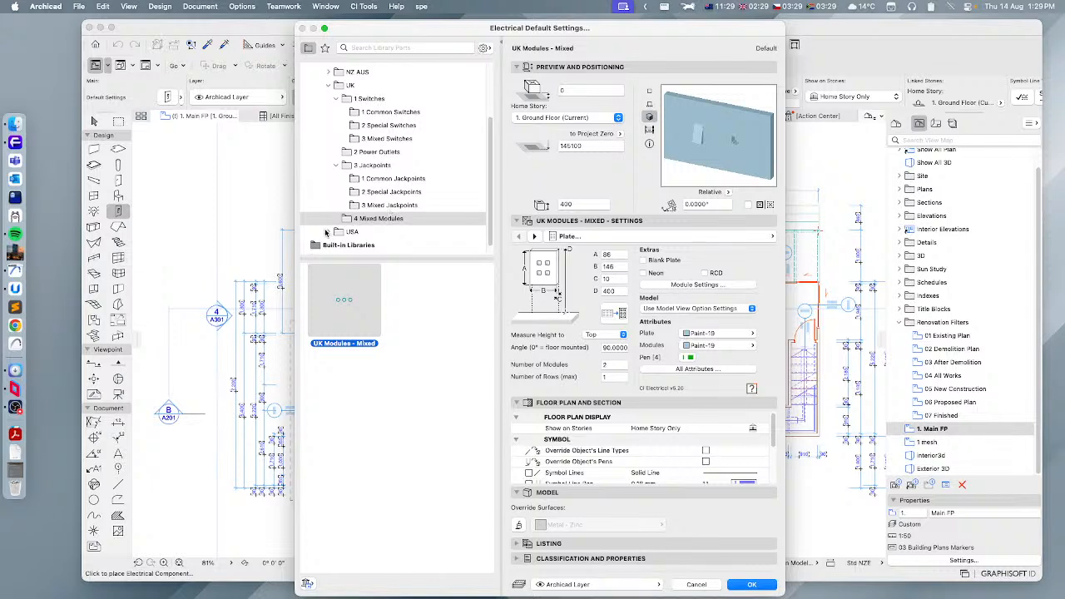
click(329, 85)
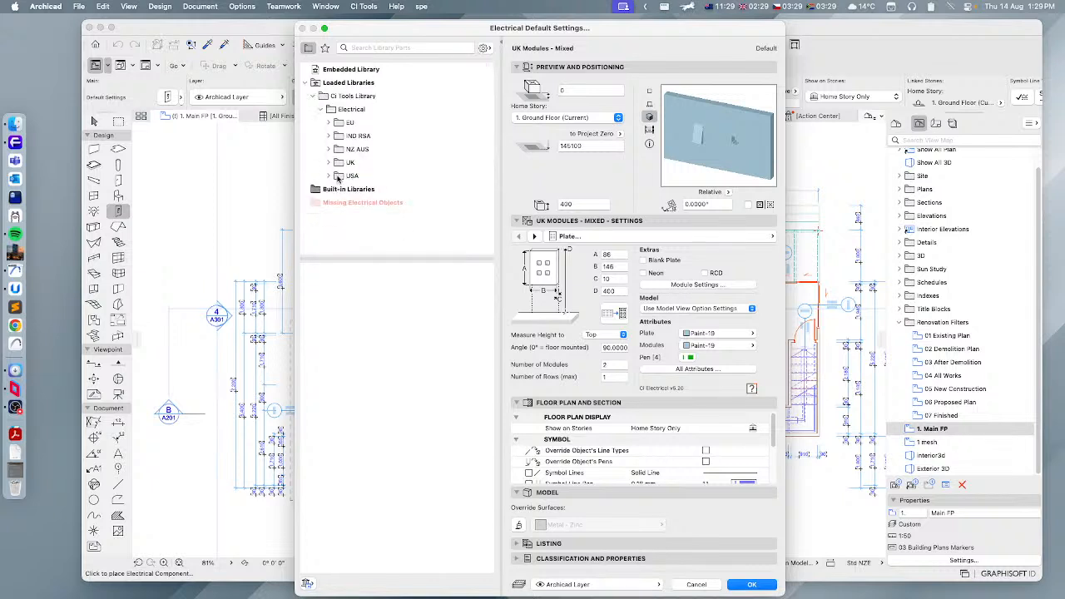
- Look at the USA Common Switches, Switch and Dimmer, in 3D and check the USA Switch's plan symbol
click(338, 176)
double_click(346, 299)
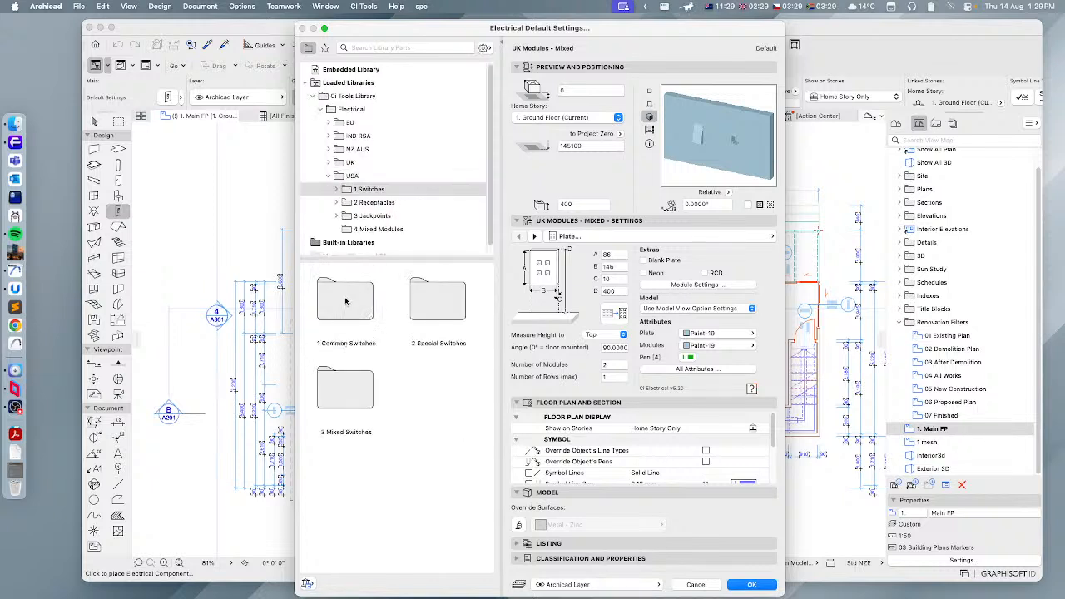
double_click(346, 301)
click(345, 302)
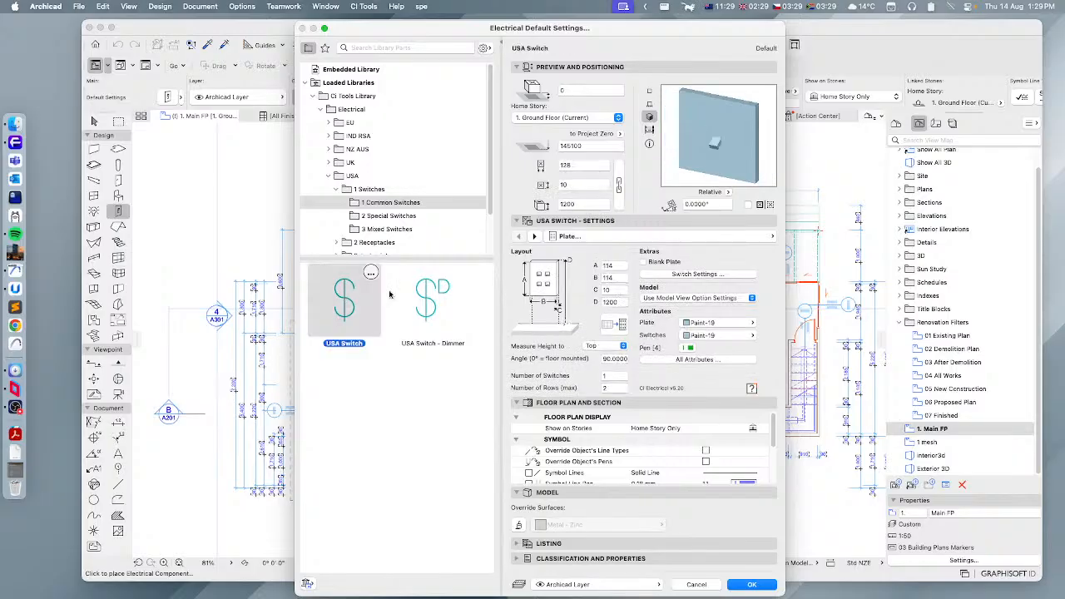
click(432, 312)
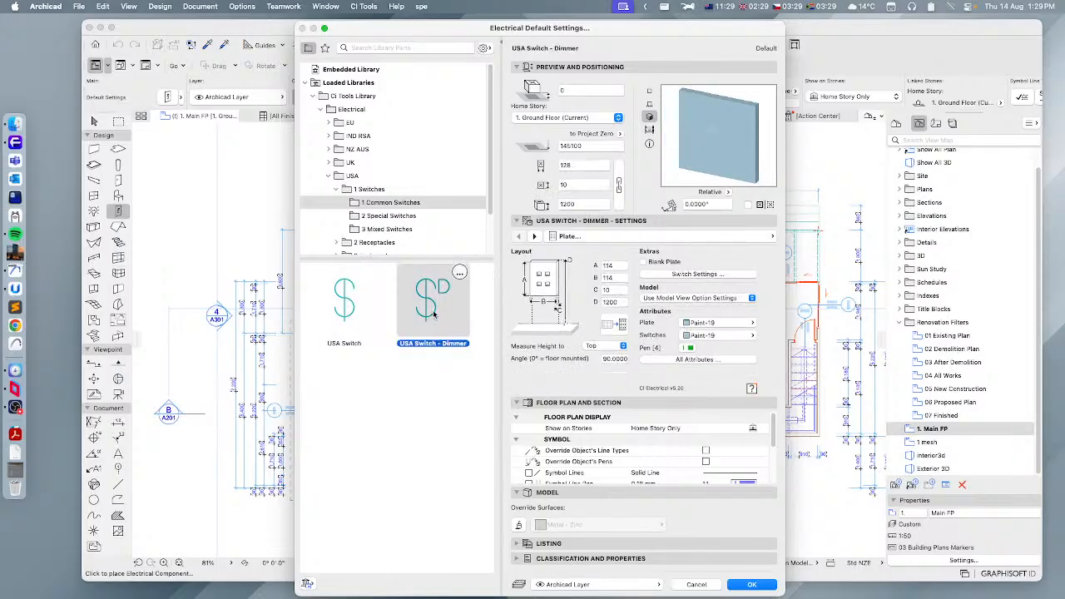
click(352, 310)
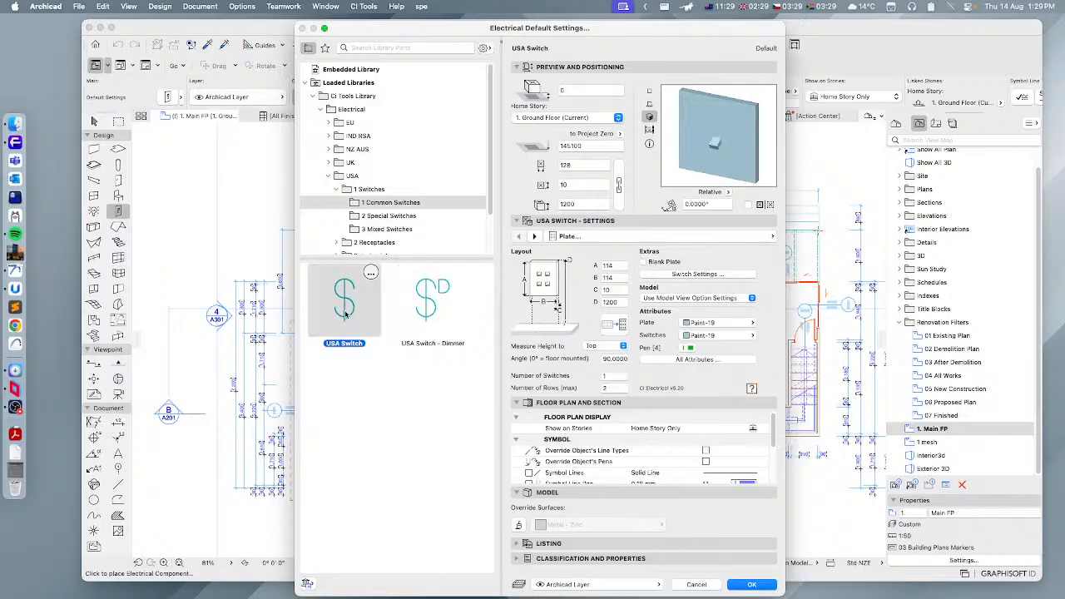
click(646, 91)
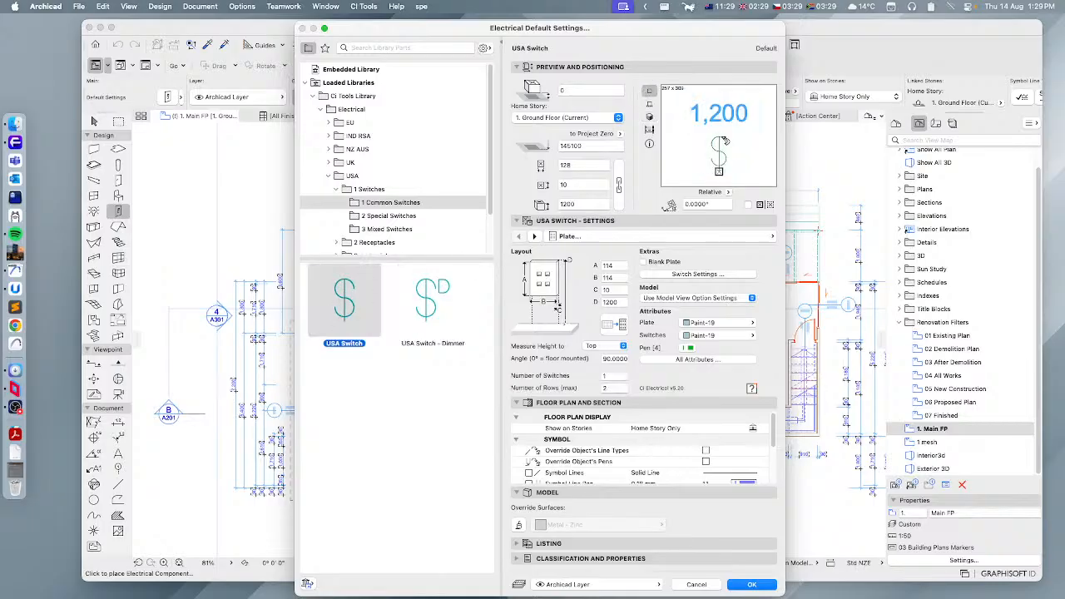
click(650, 116)
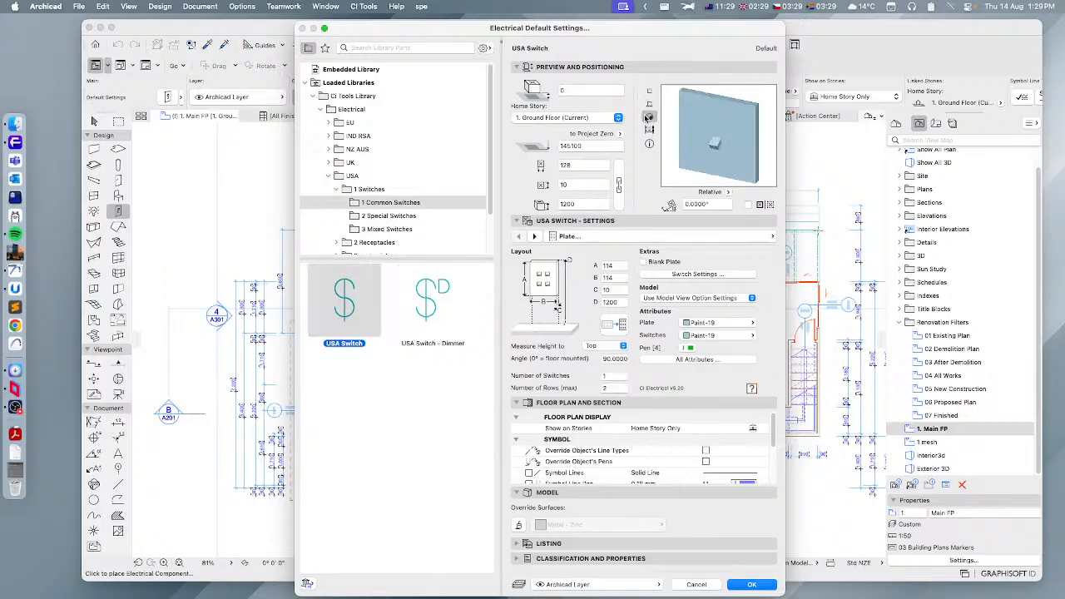
- Look through the USA Special Switches in 3D: Emergency Stop, Fan Control, Keylock, Motion Detector, Pullcord, Push Button and Rocker
click(379, 217)
click(352, 314)
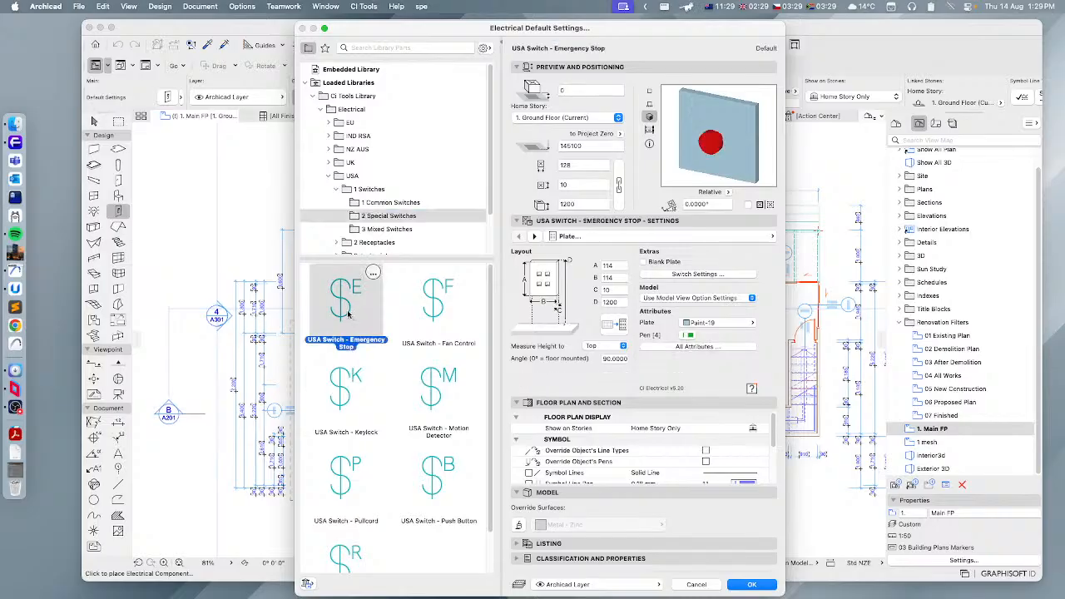
click(445, 308)
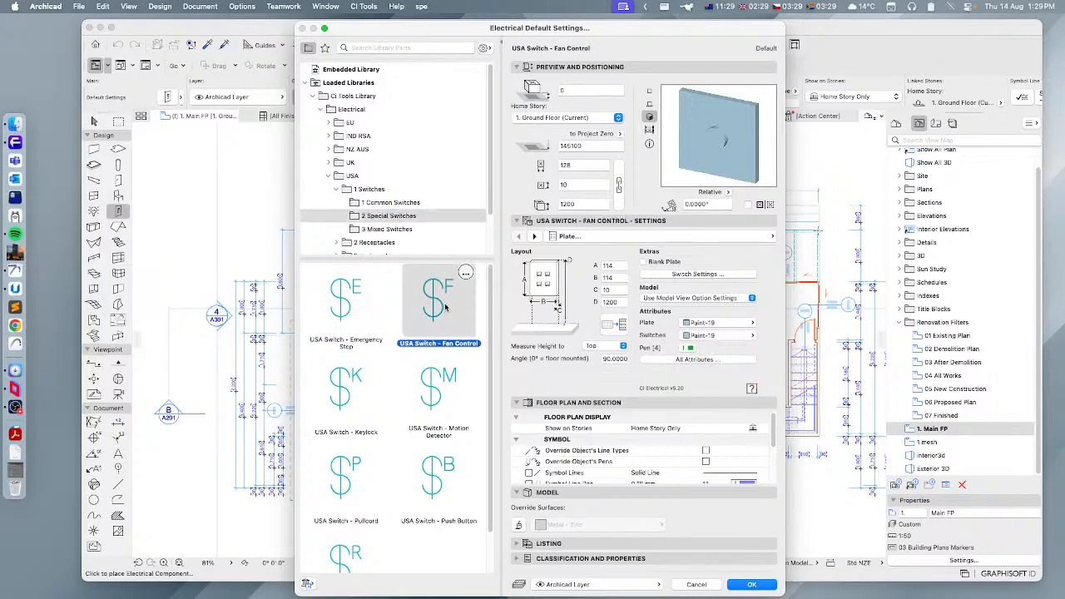
click(348, 396)
click(441, 403)
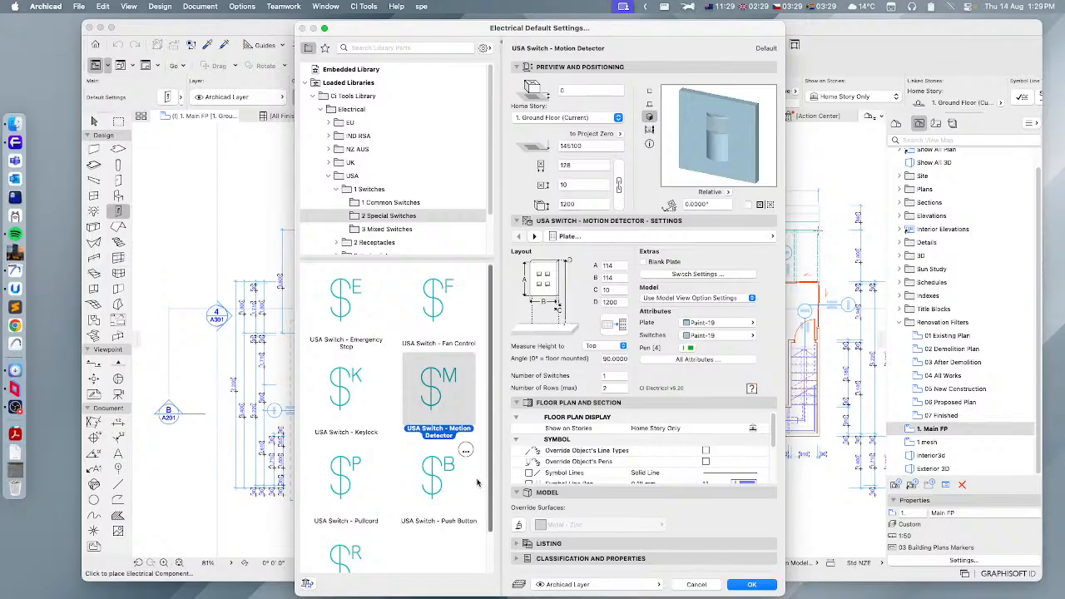
click(337, 487)
click(433, 495)
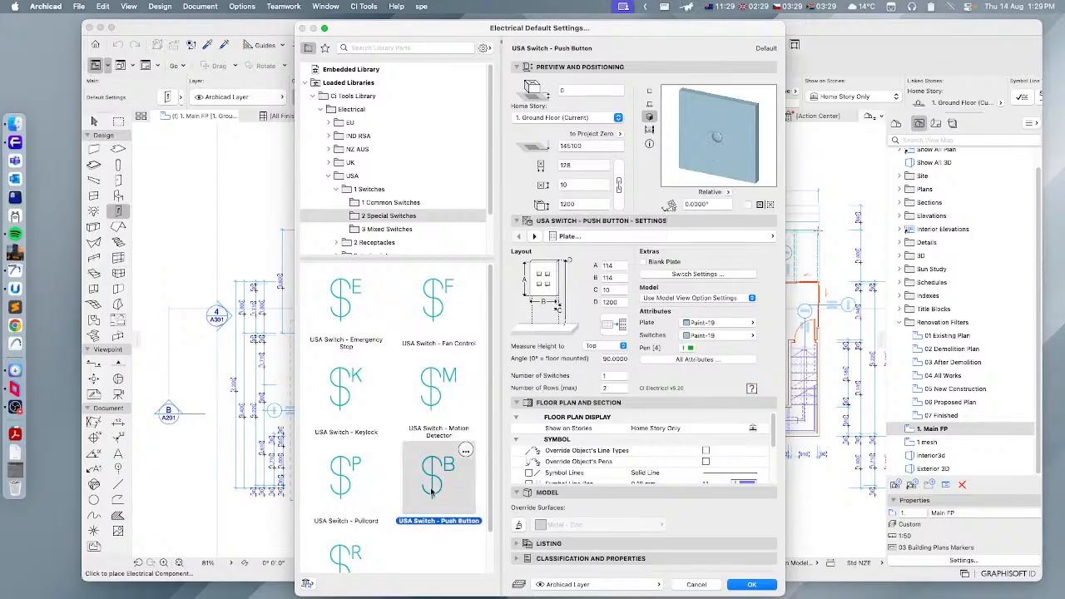
scroll(433, 494, down, 1)
click(332, 537)
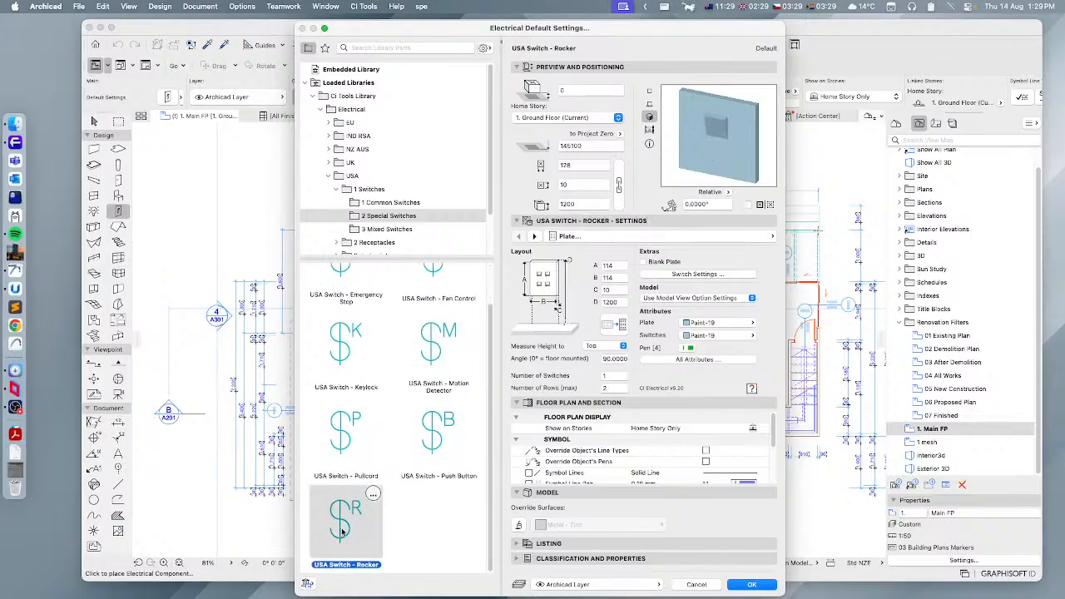
- Choose USA Switch - Mixed from the 3 Mixed Switches folder and set its number of switches to 2
click(394, 230)
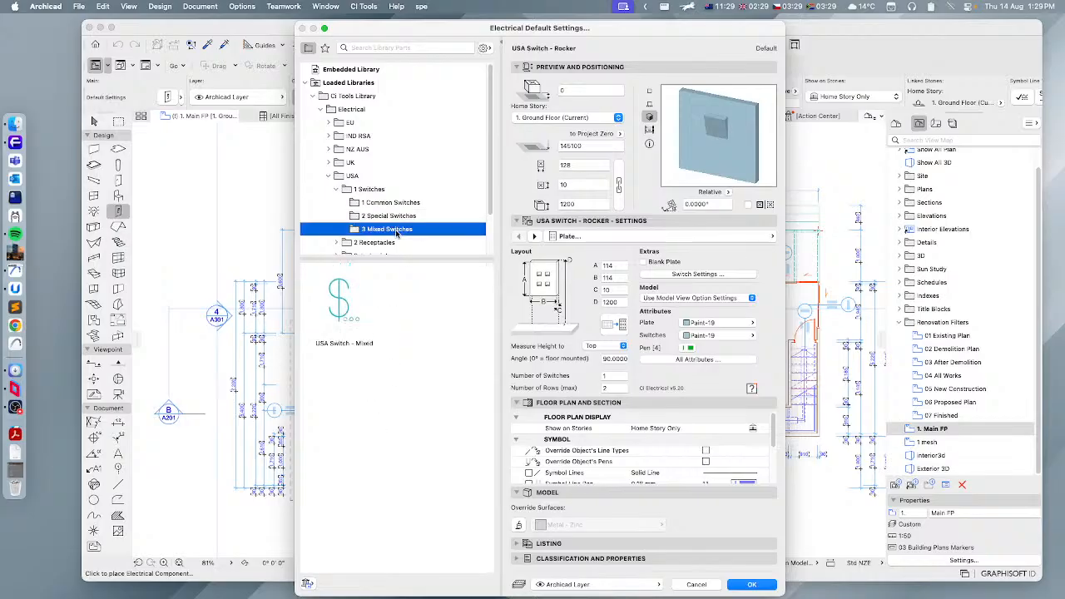
click(351, 313)
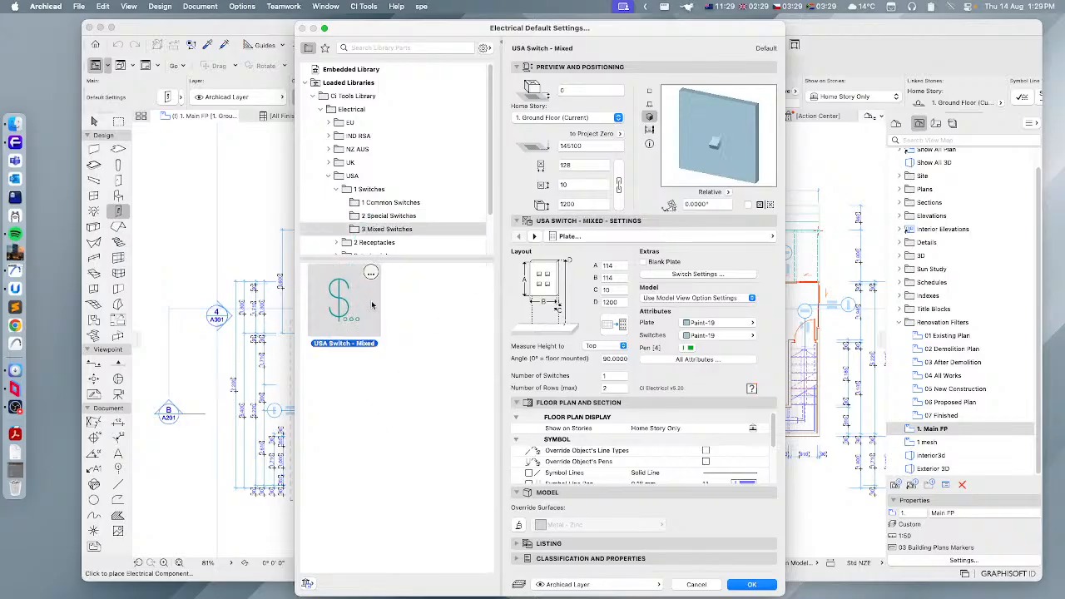
click(602, 376)
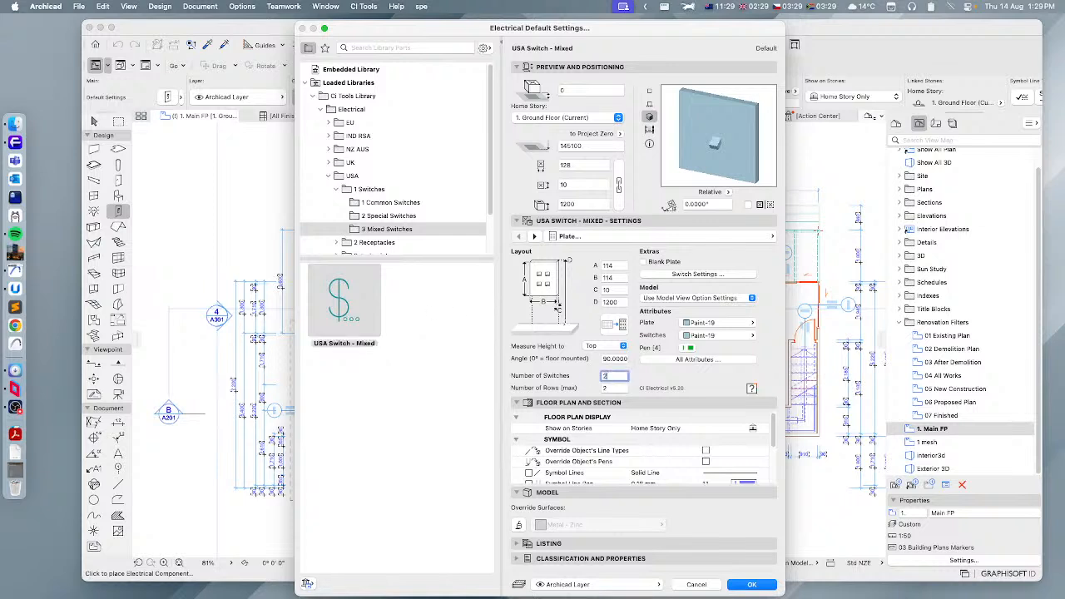
text(2)
key(Tab)
- Set the type of the first individual switch in USA Switch - Mixed to Dimmer
click(772, 236)
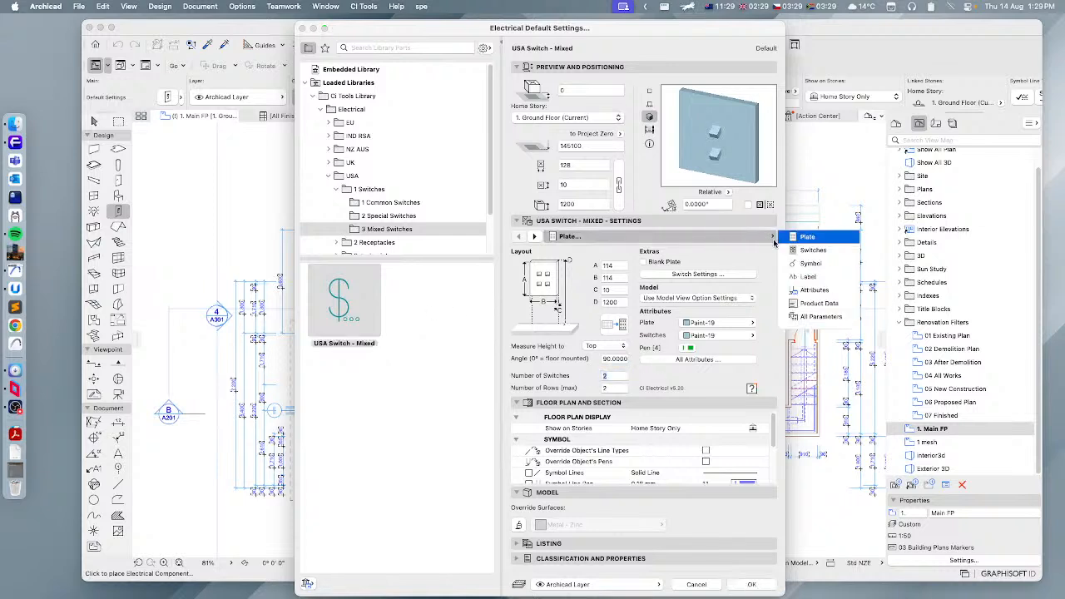
click(816, 251)
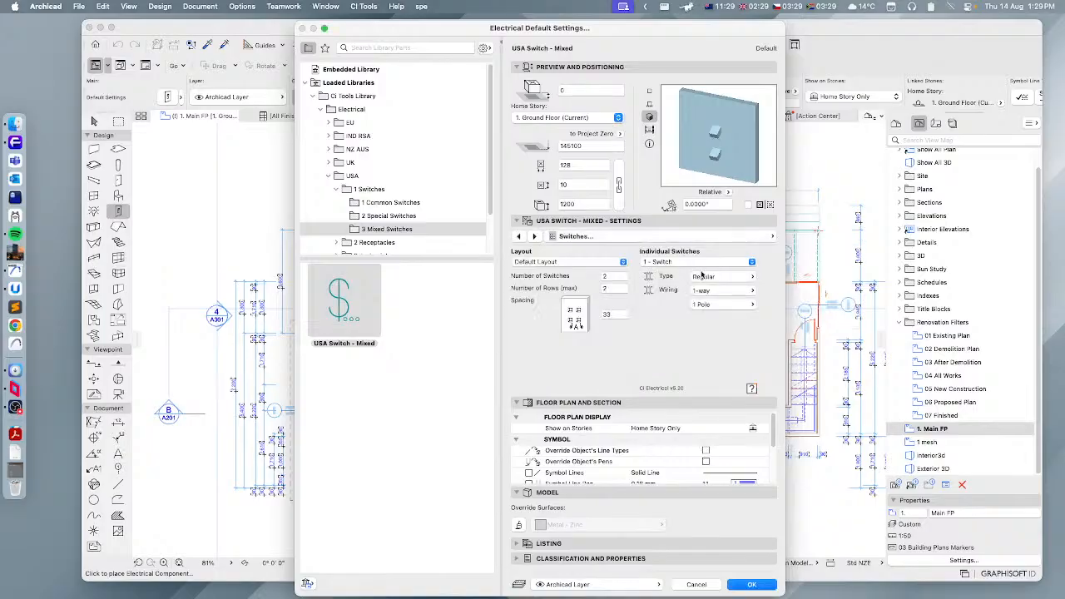
click(704, 264)
click(703, 265)
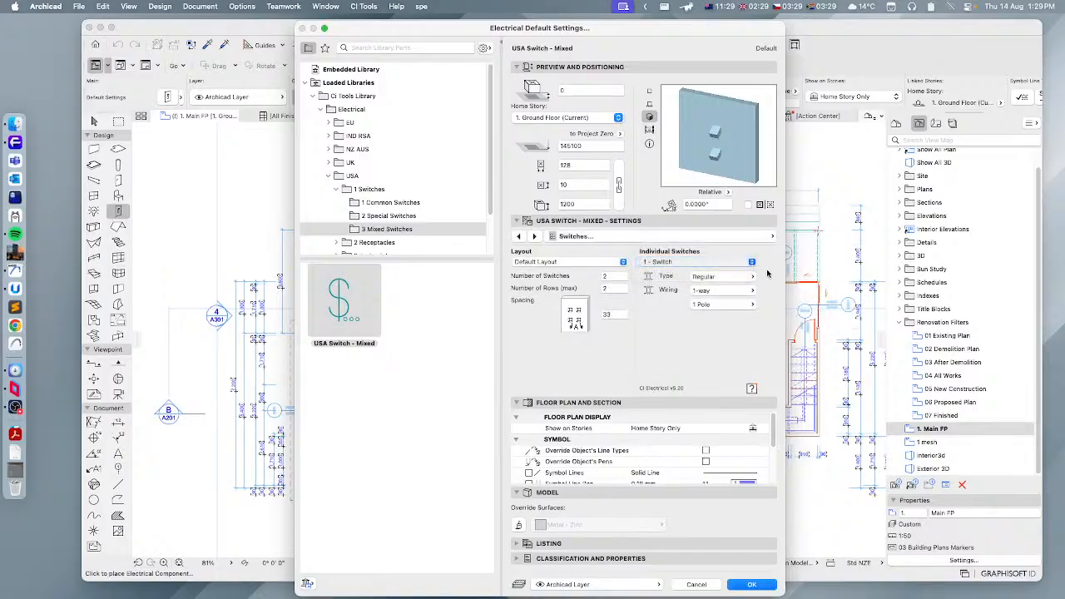
click(708, 276)
click(779, 310)
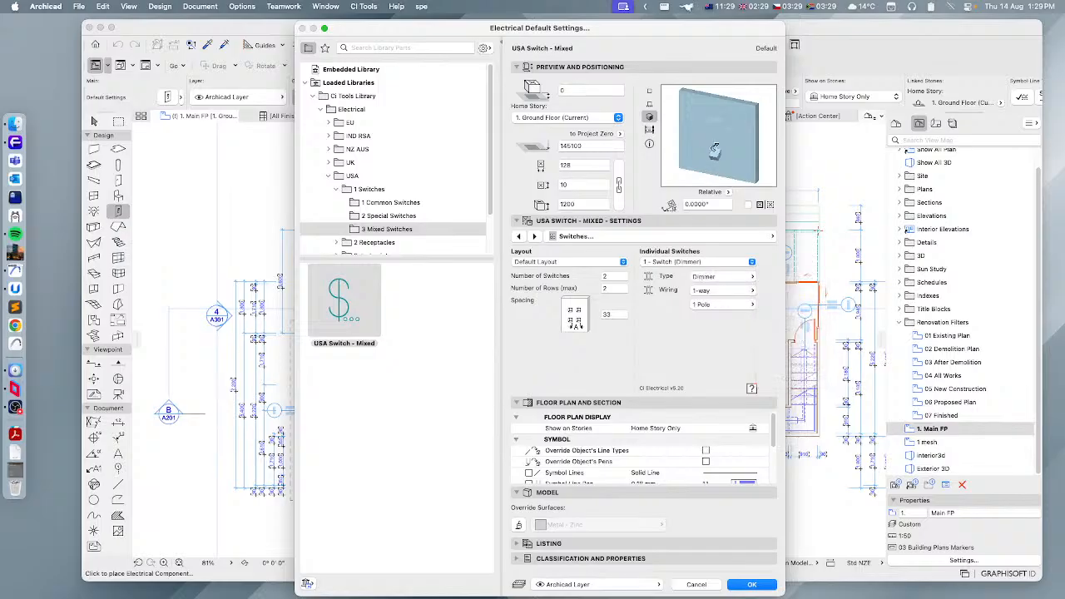
- Look through the USA Receptacles in 3D: Duplex, Quadruplex, Simplex and Triplex from Common Receptacles, and Mixed from Mixed Receptacles
scroll(363, 215, down, 3)
click(373, 194)
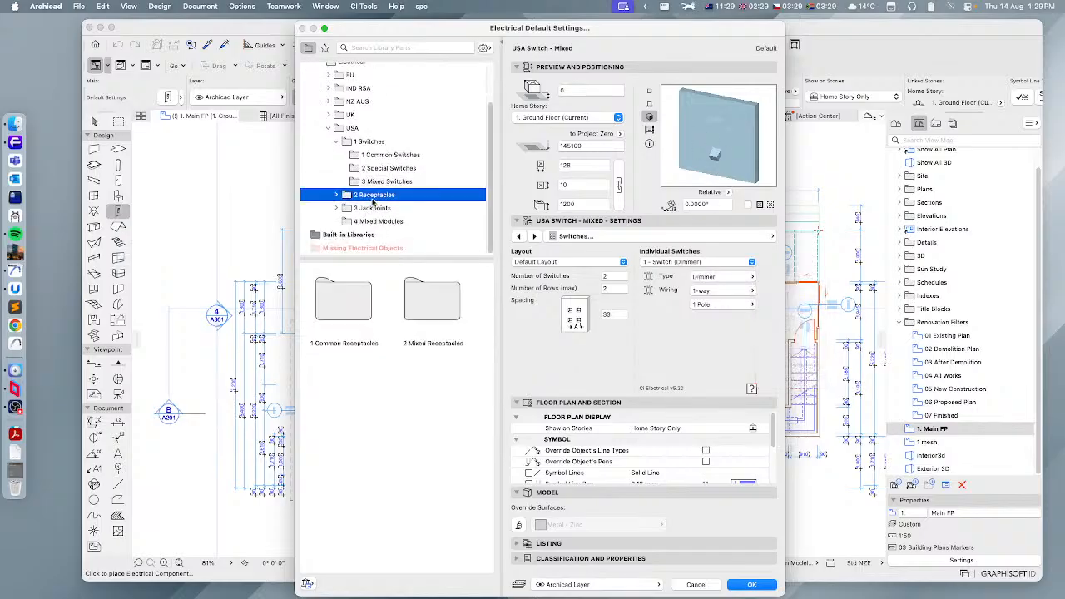
double_click(356, 300)
click(345, 305)
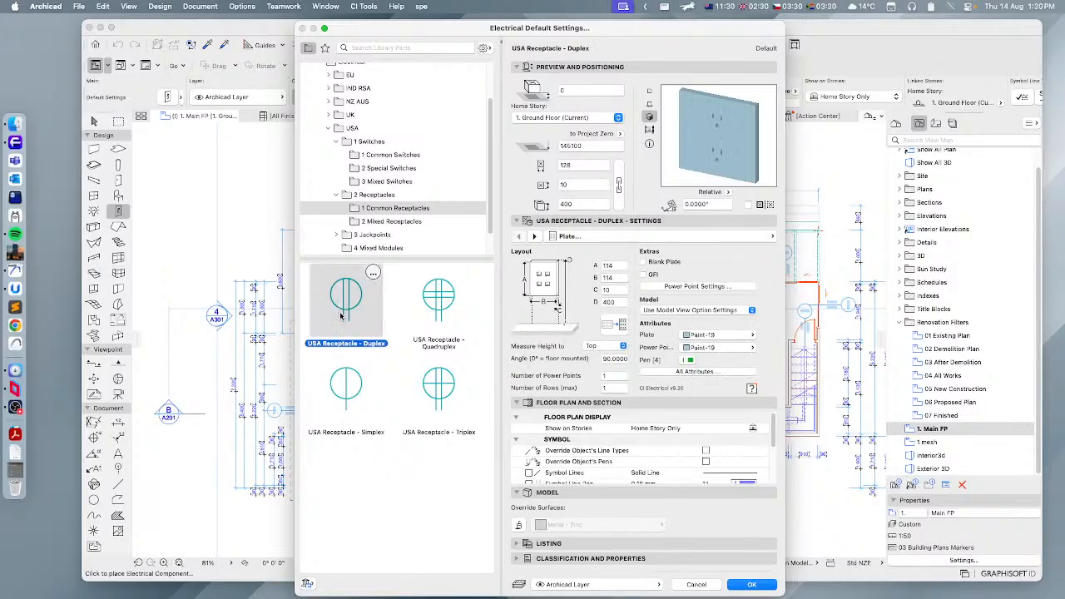
scroll(343, 185, down, 2)
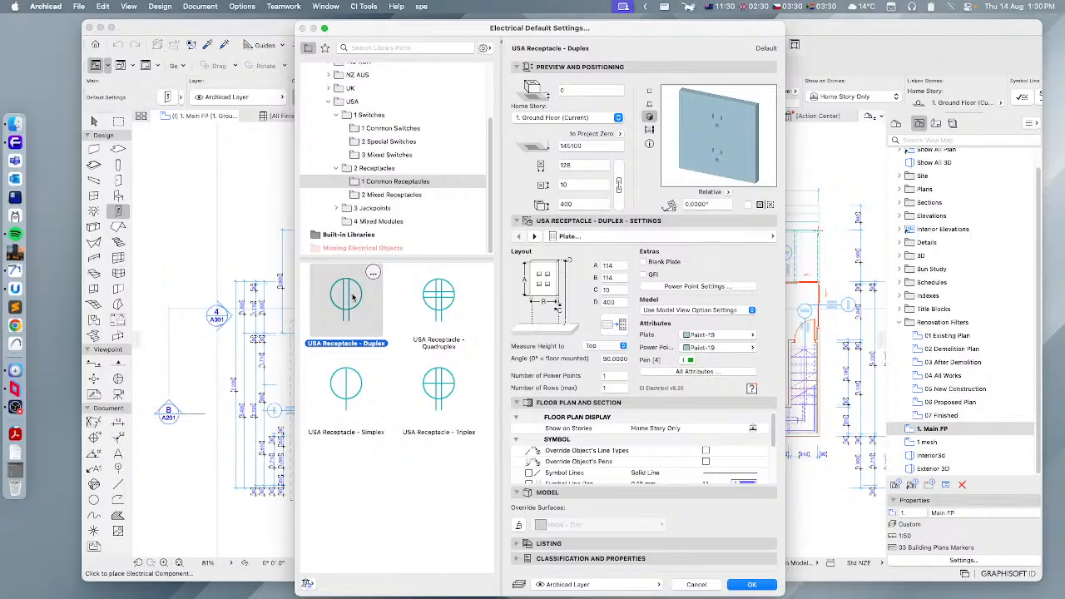
click(446, 312)
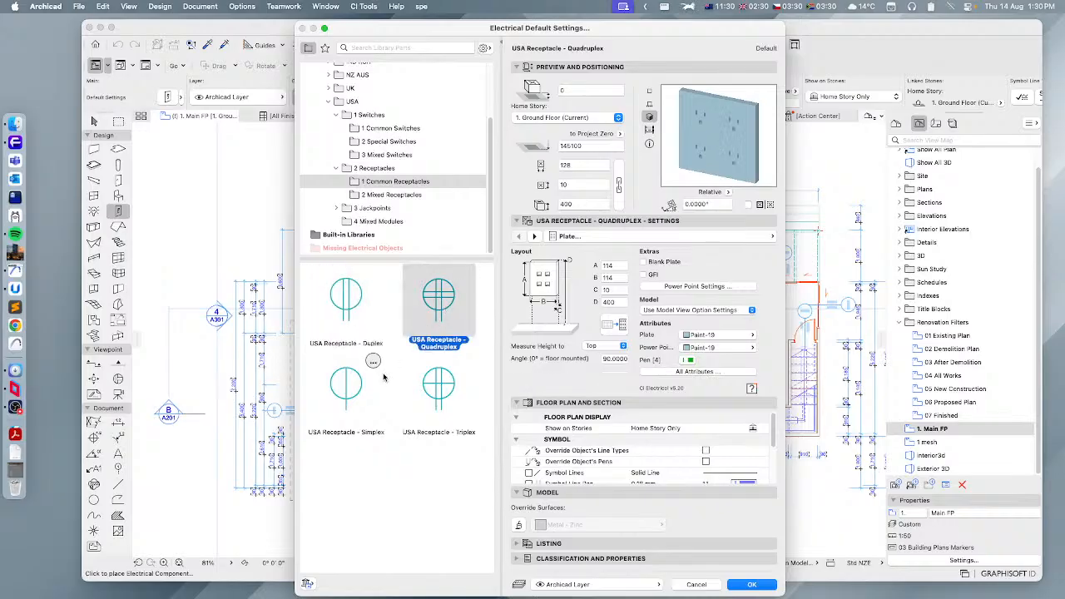
click(353, 386)
click(439, 381)
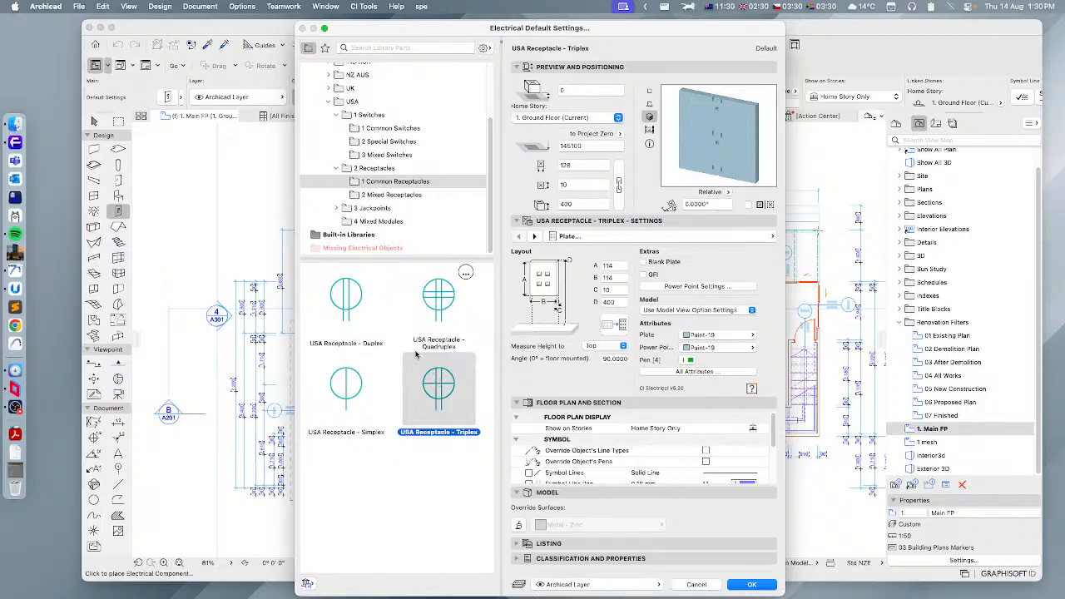
click(388, 196)
click(341, 305)
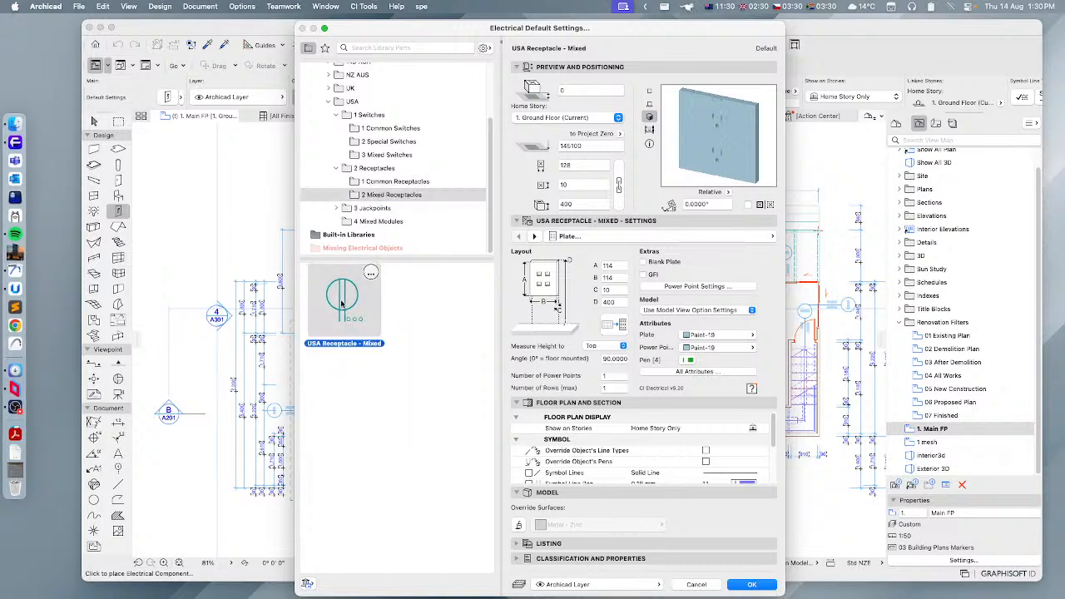
- Look through the USA Common Jackpoints in 3D: Data, Phone and Satellite TV
click(367, 208)
double_click(343, 301)
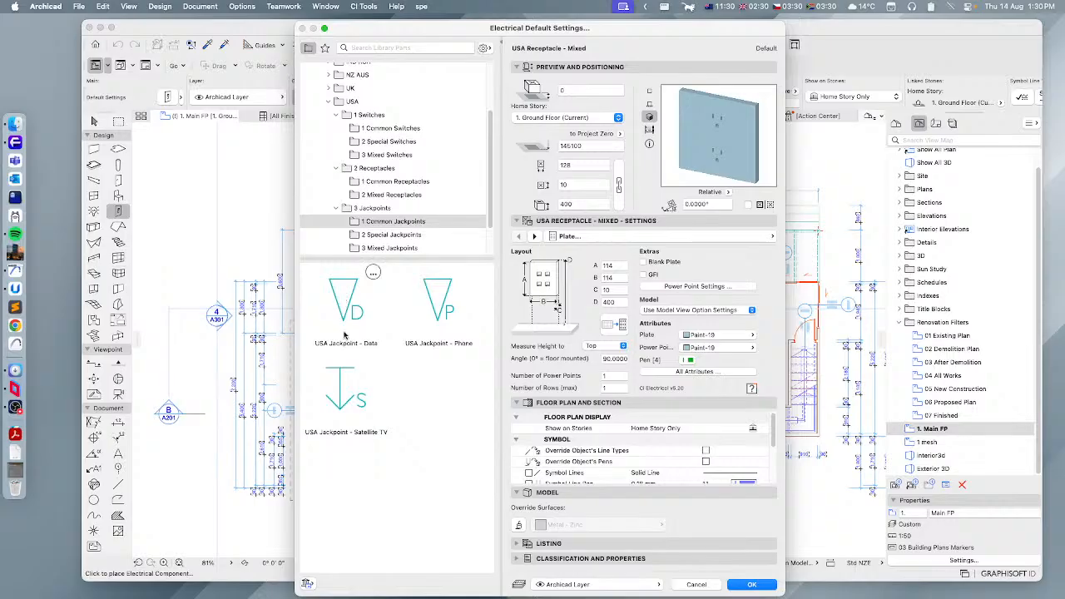
click(340, 297)
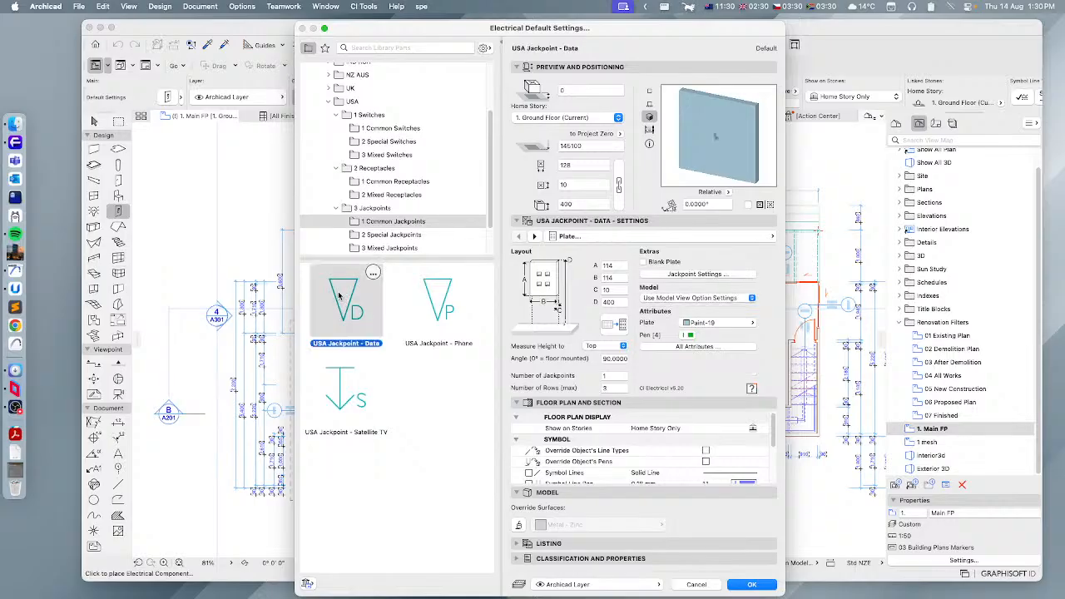
click(443, 313)
click(361, 398)
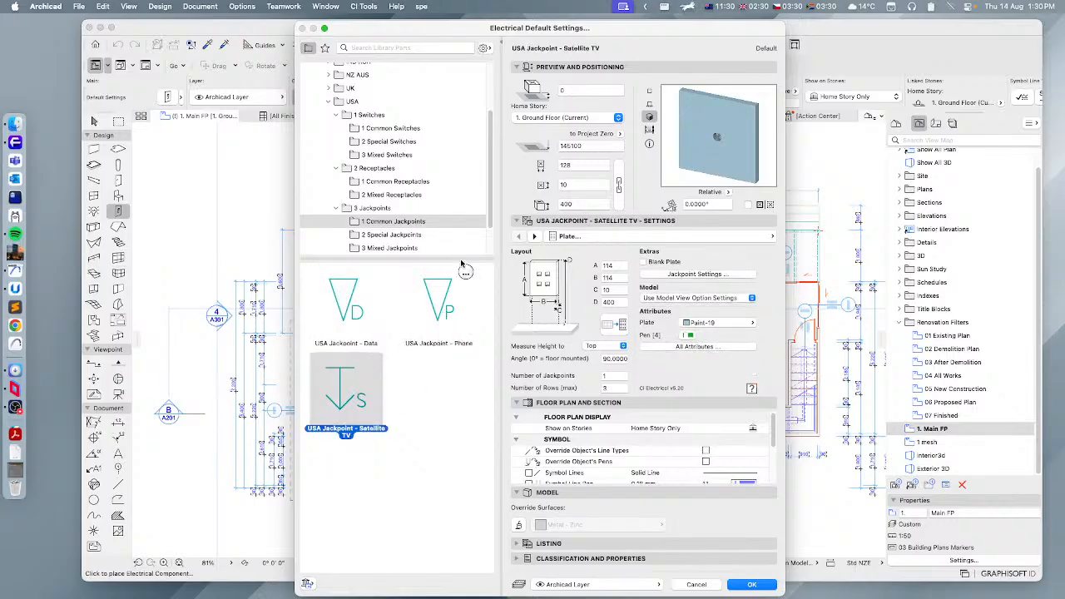
- Look through the USA Special Jackpoints in 3D: AVI, FM Antenna, HDMI, Speaker, TV Antenna, USB Charger and Video RGB
click(390, 236)
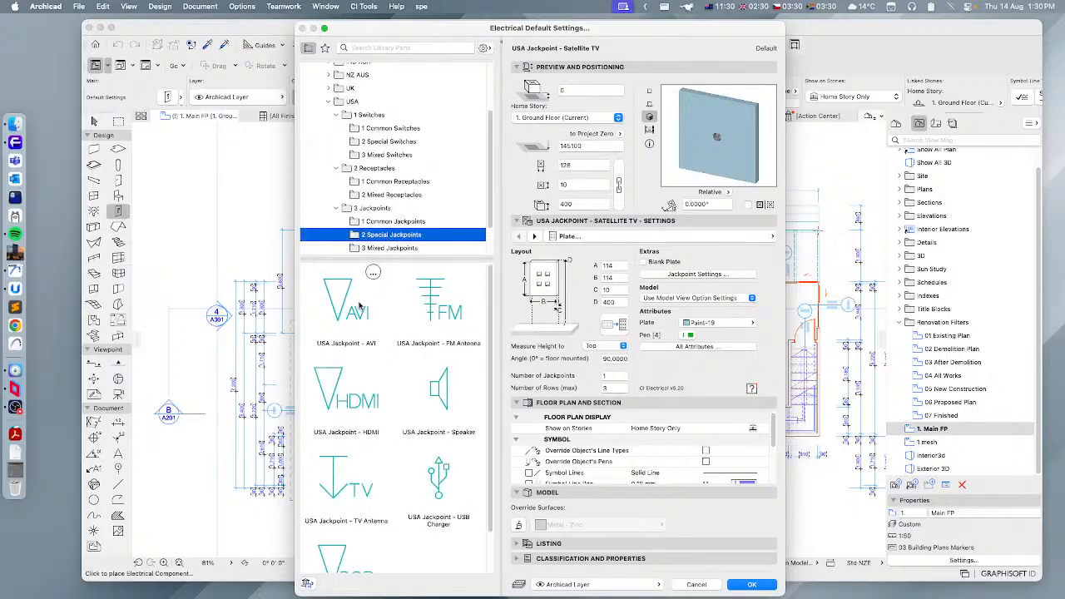
click(358, 309)
click(441, 308)
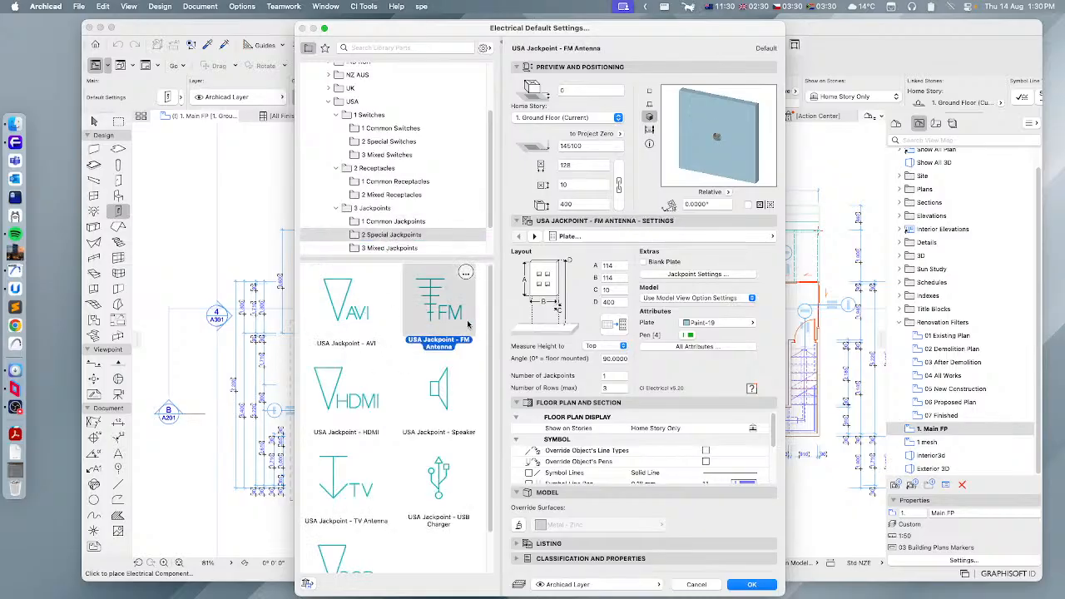
click(353, 411)
click(438, 401)
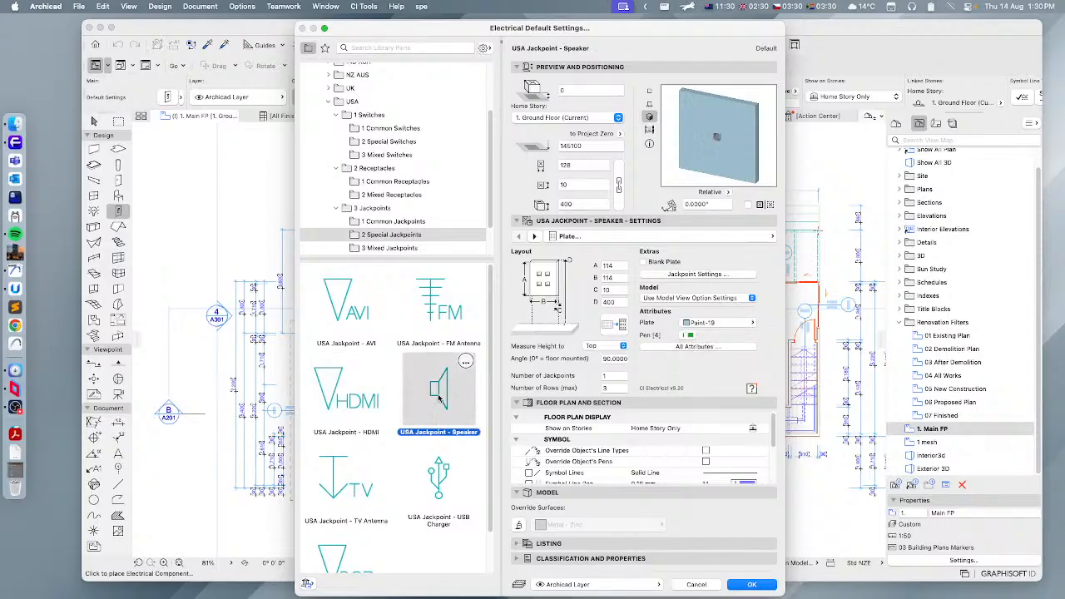
scroll(439, 400, down, 2)
click(361, 439)
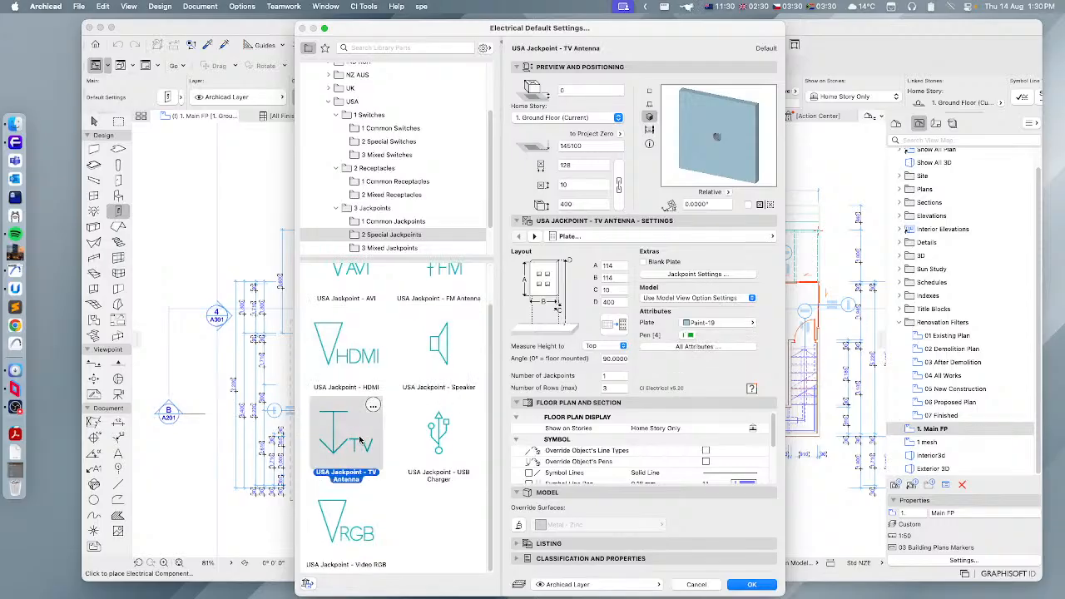
click(440, 449)
click(353, 537)
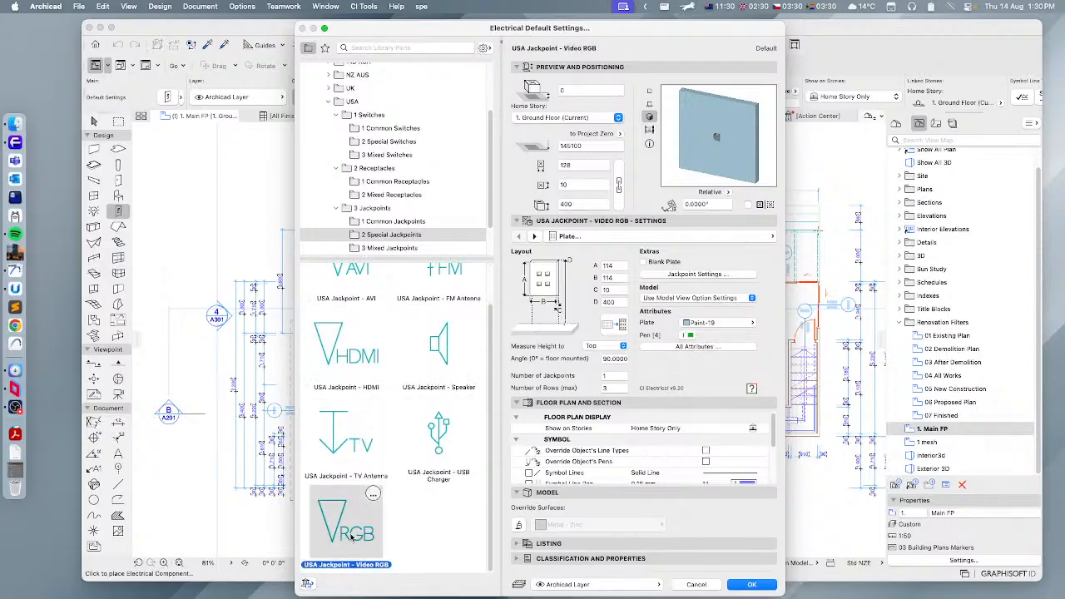
- Choose USA Jackpoint - Mixed from the 3 Mixed Jackpoints folder and set its number of jackpoints to 3
scroll(408, 245, down, 2)
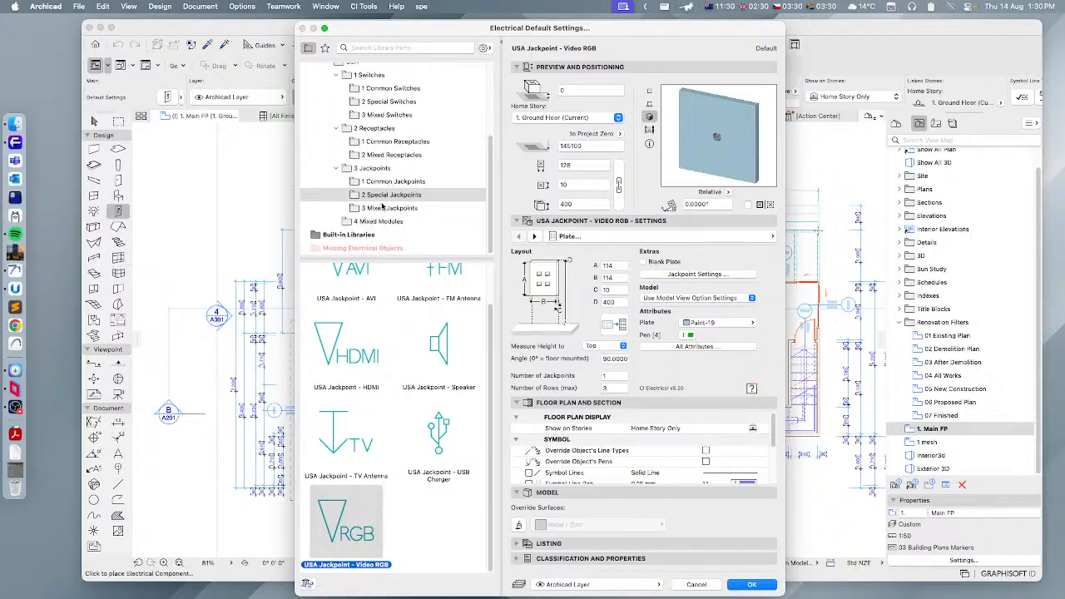
click(381, 208)
click(341, 300)
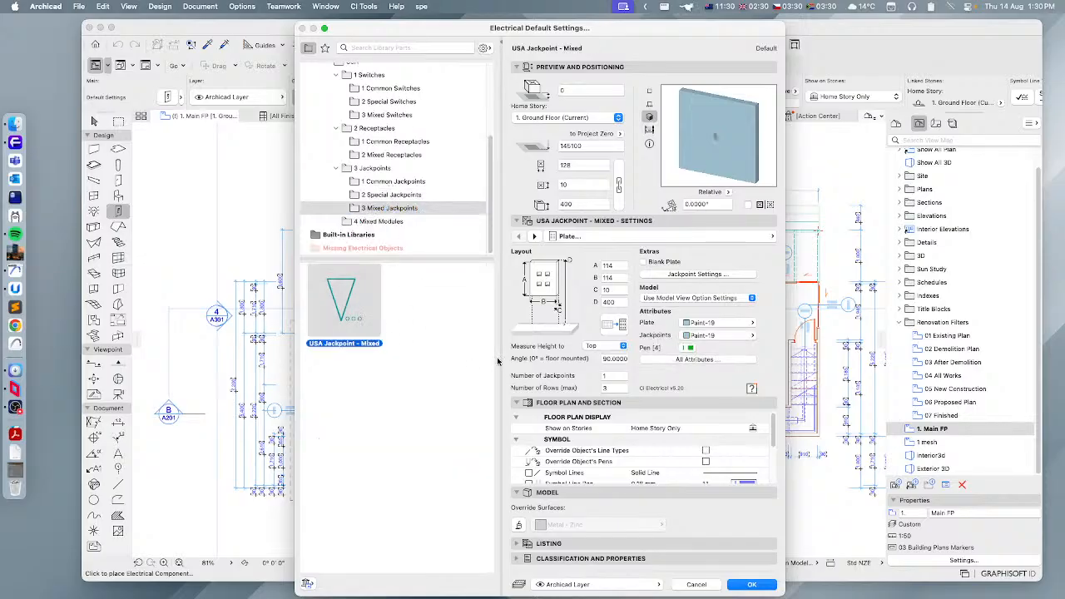
click(615, 377)
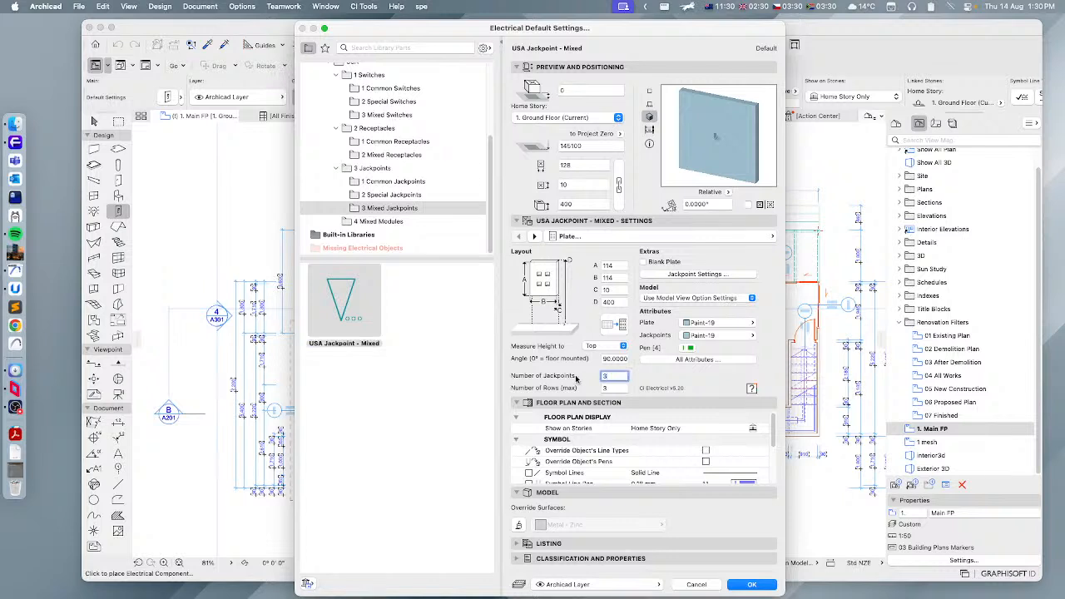
click(672, 373)
- Choose USA Modules - Mixed from the 4 Mixed Modules folder and set its number of modules to 4
click(371, 222)
click(340, 311)
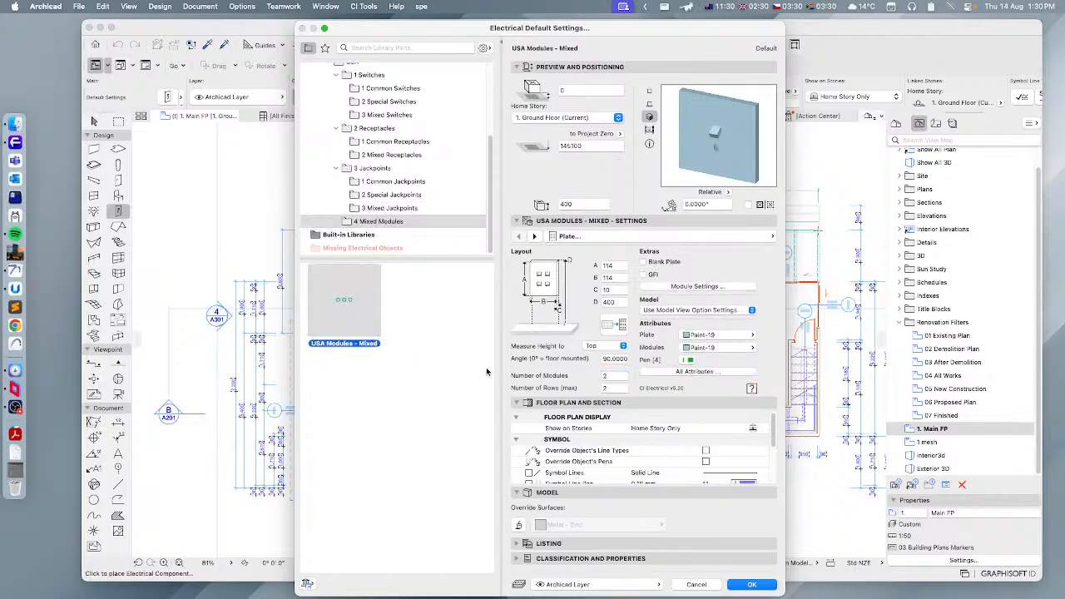
double_click(607, 377)
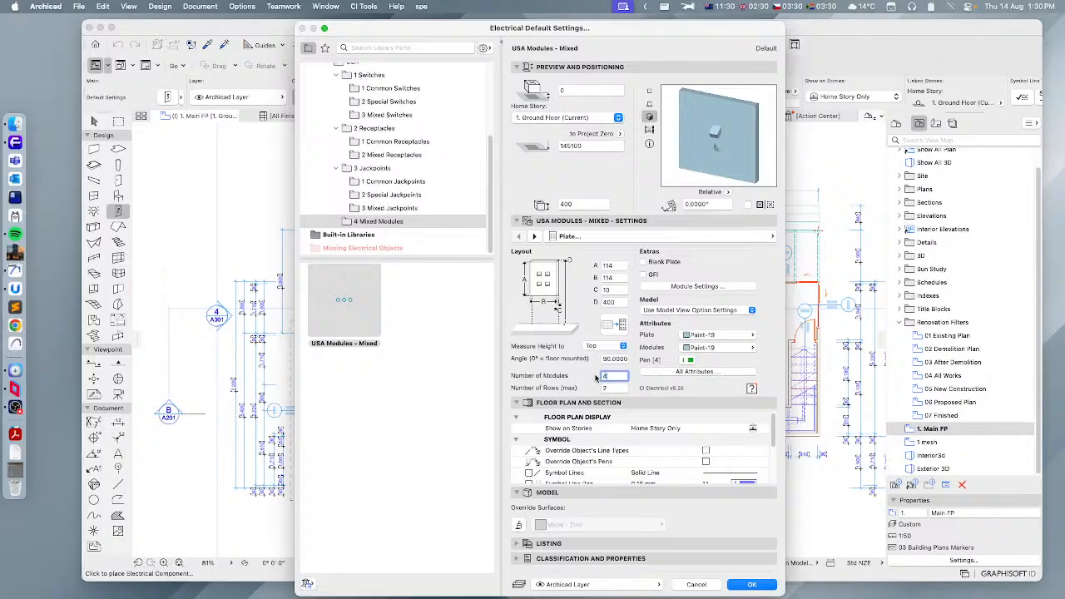
text(4)
key(Tab)
- Set the type of the third individual module in USA Modules - Mixed to Power Point
click(772, 237)
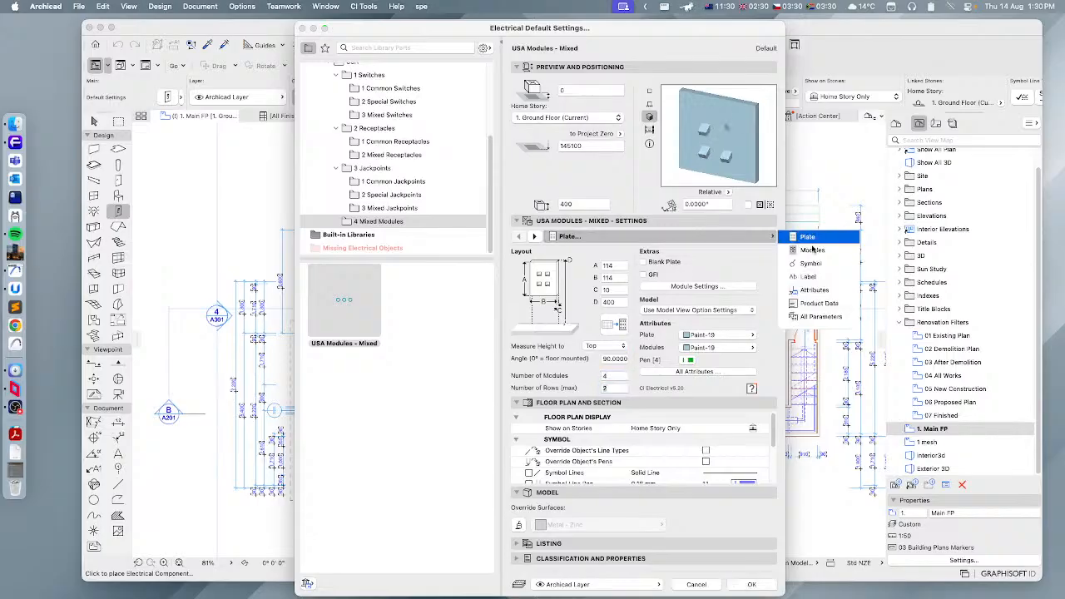
click(813, 250)
click(706, 262)
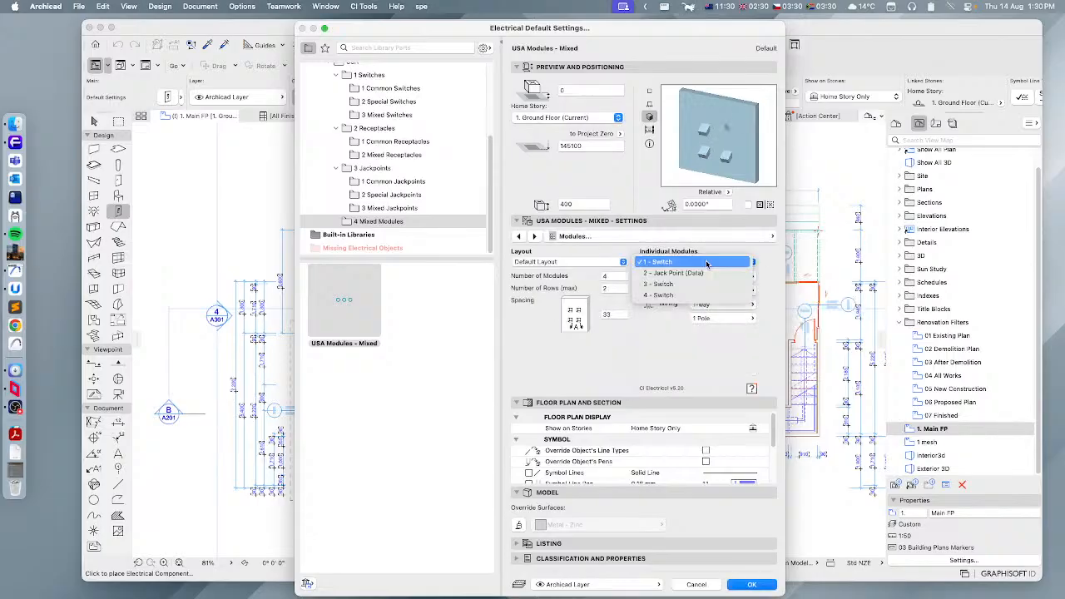
click(669, 284)
click(715, 277)
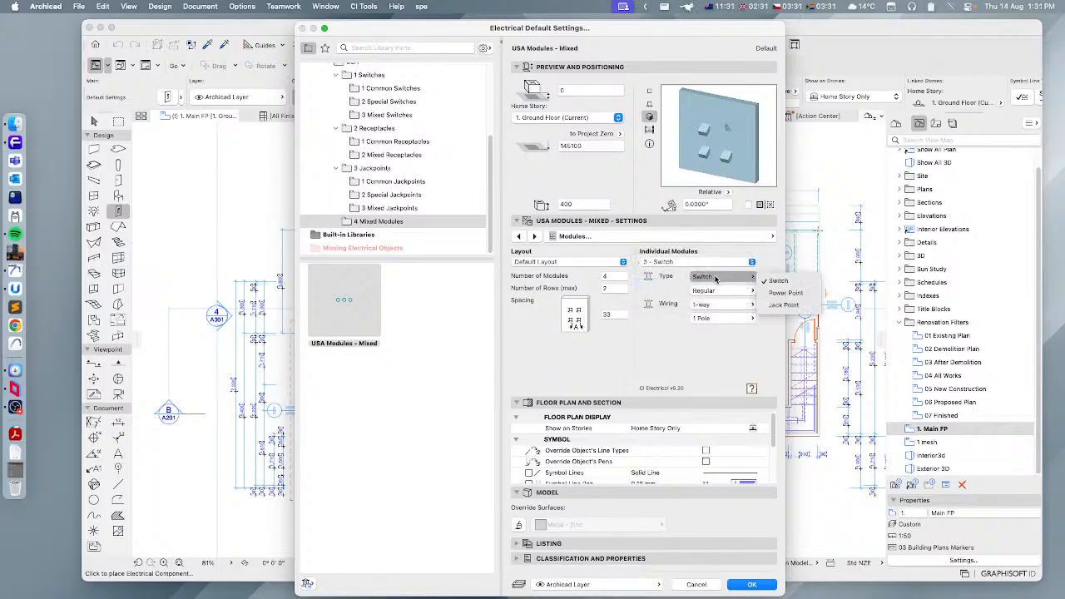
click(786, 293)
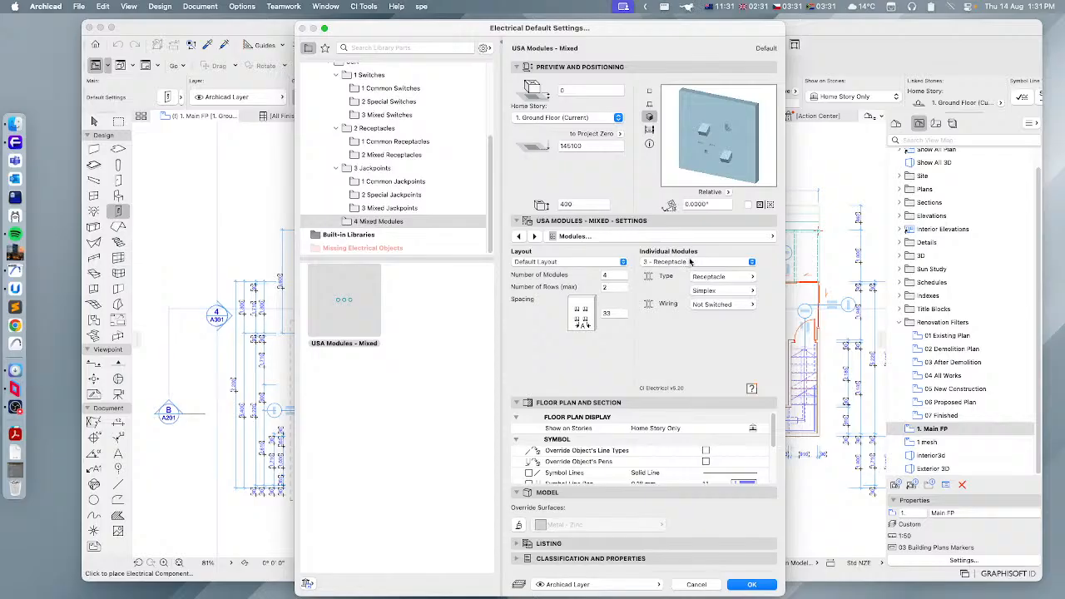
- Set the fourth individual module in USA Modules - Mixed to a Triplex Power Point
click(679, 263)
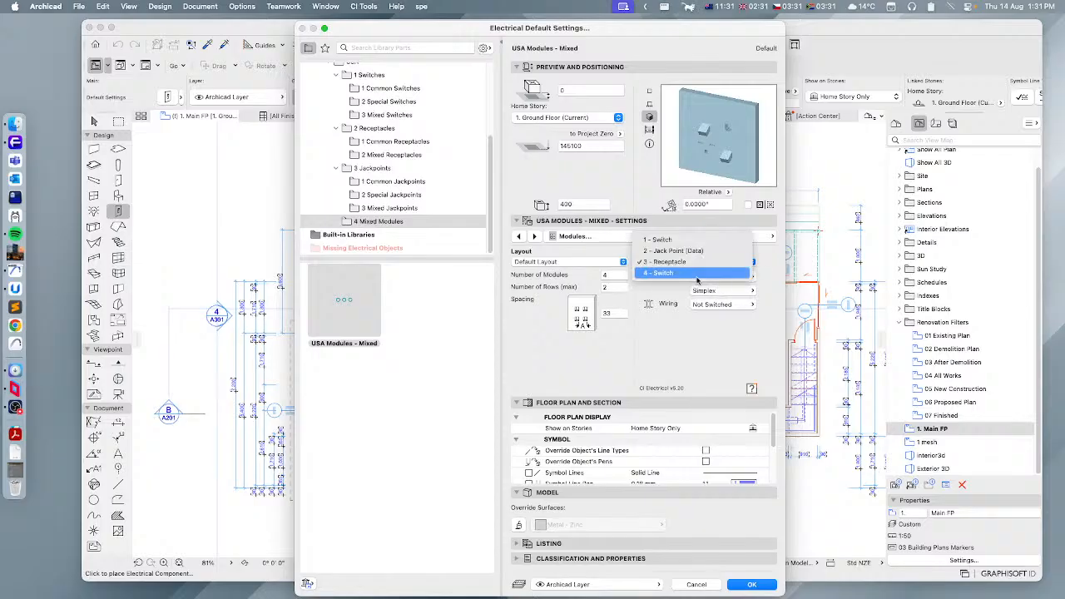
click(680, 274)
click(714, 278)
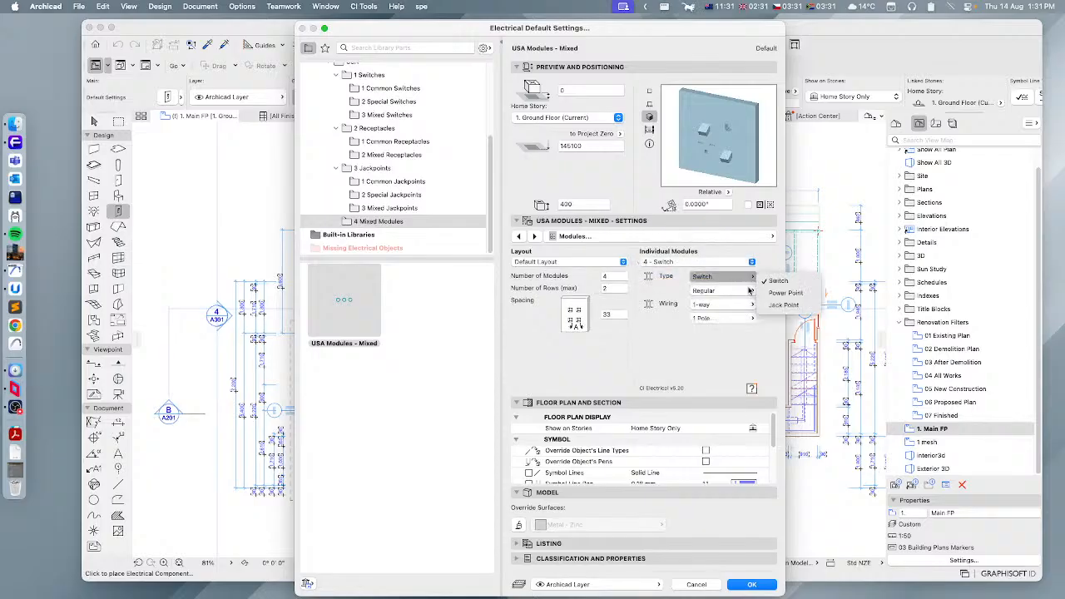
click(784, 293)
click(714, 291)
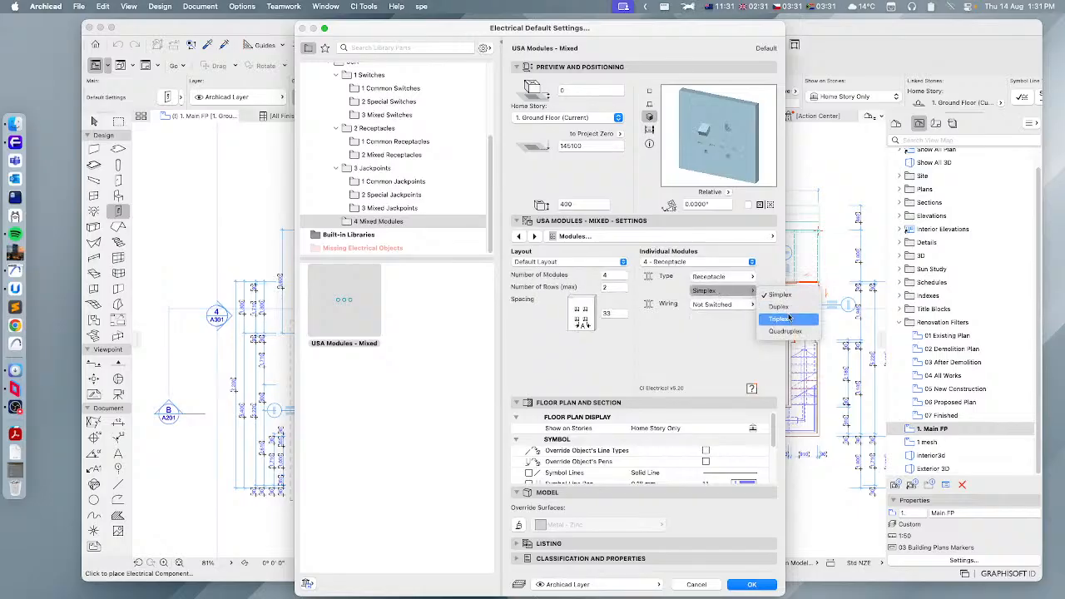
click(787, 318)
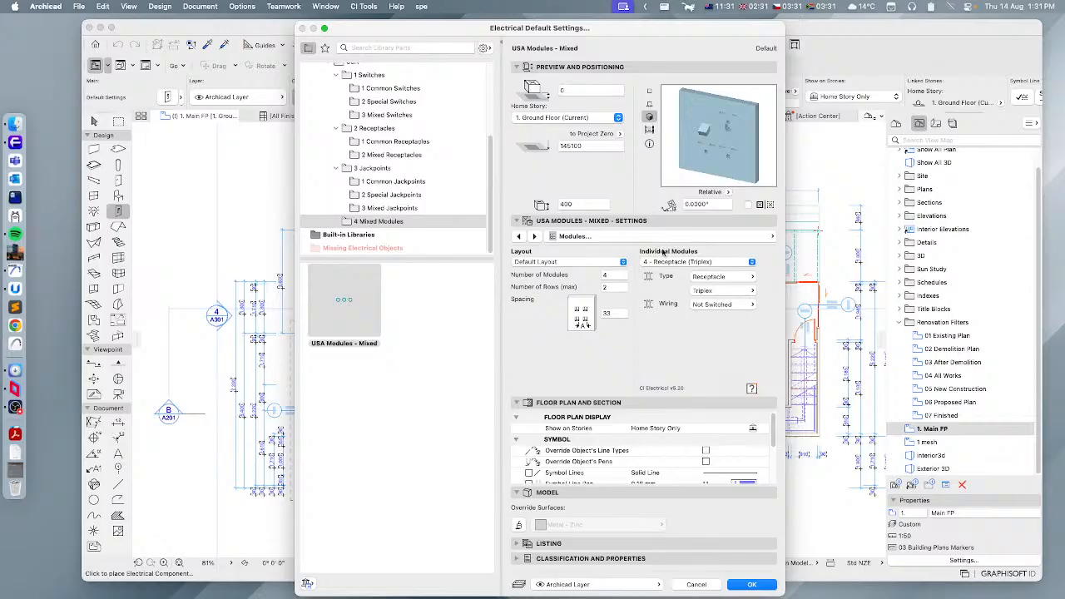
- Accept the electrical settings and place the USA Modules - Mixed plate on the wall south of the Kitchen, beside window 1-02
click(751, 584)
scroll(672, 440, up, 5)
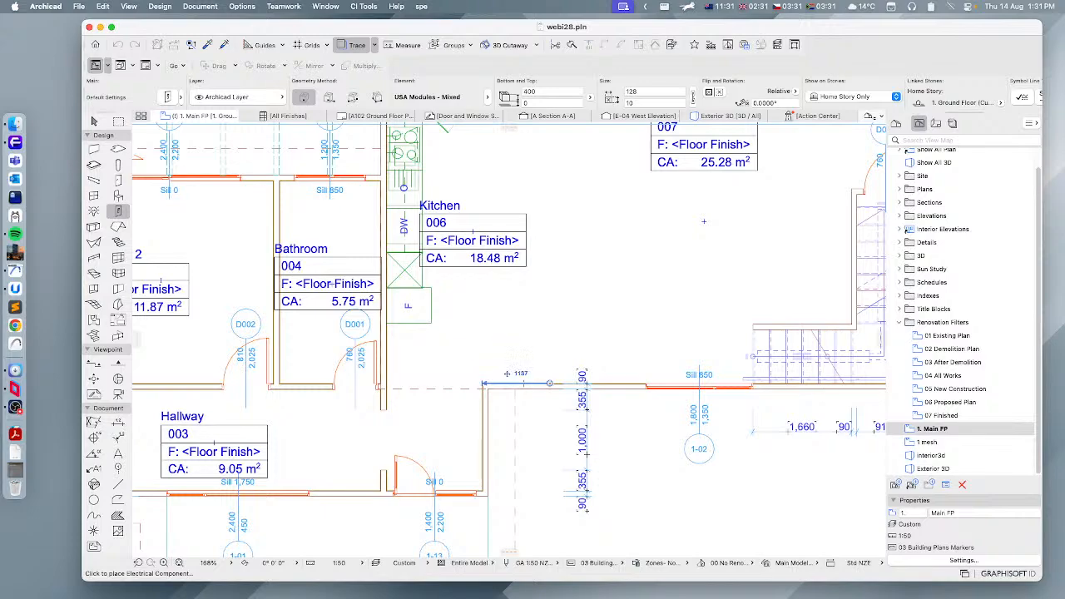
scroll(551, 384, up, 5)
scroll(551, 359, down, 5)
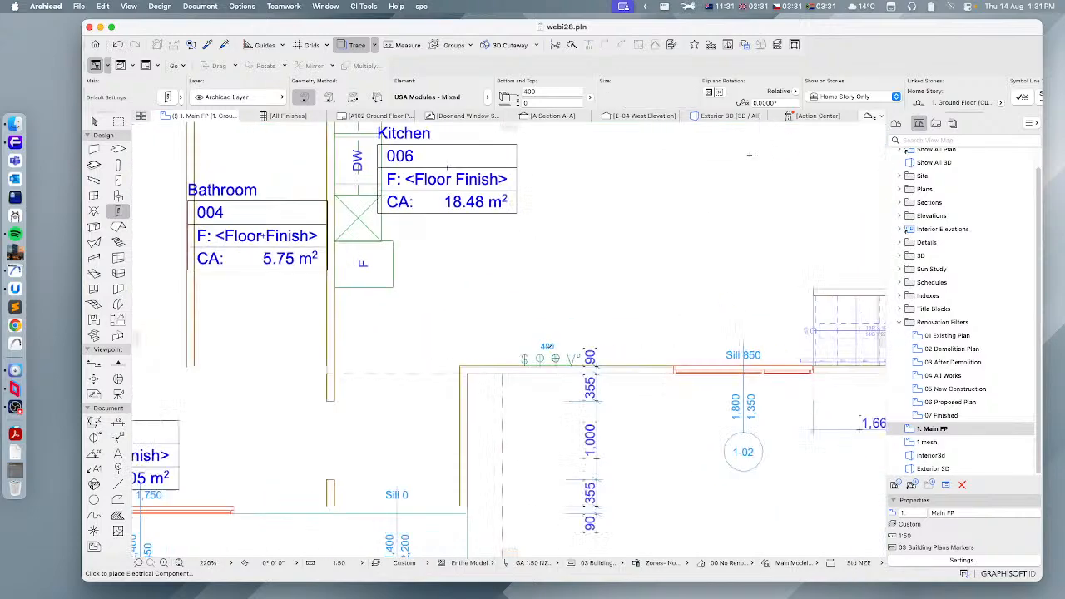
- Place a second USA Modules - Mixed plate on the wall between the Living room and the stairs
middle_drag(718, 300, 572, 341)
middle_drag(588, 212, 486, 269)
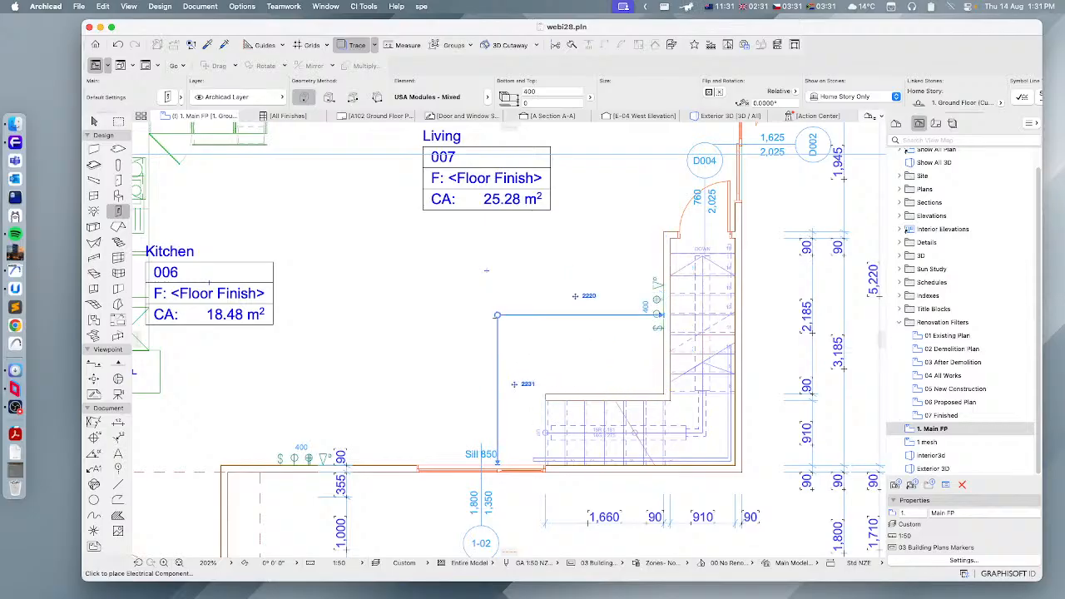
middle_drag(486, 271, 591, 320)
scroll(591, 320, down, 2)
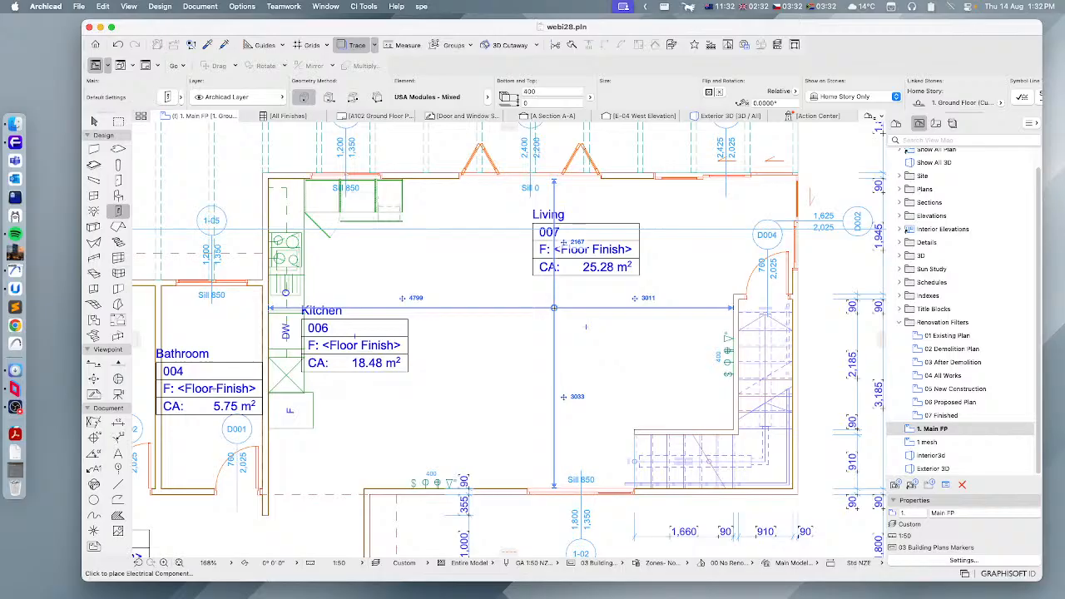
click(1050, 257)
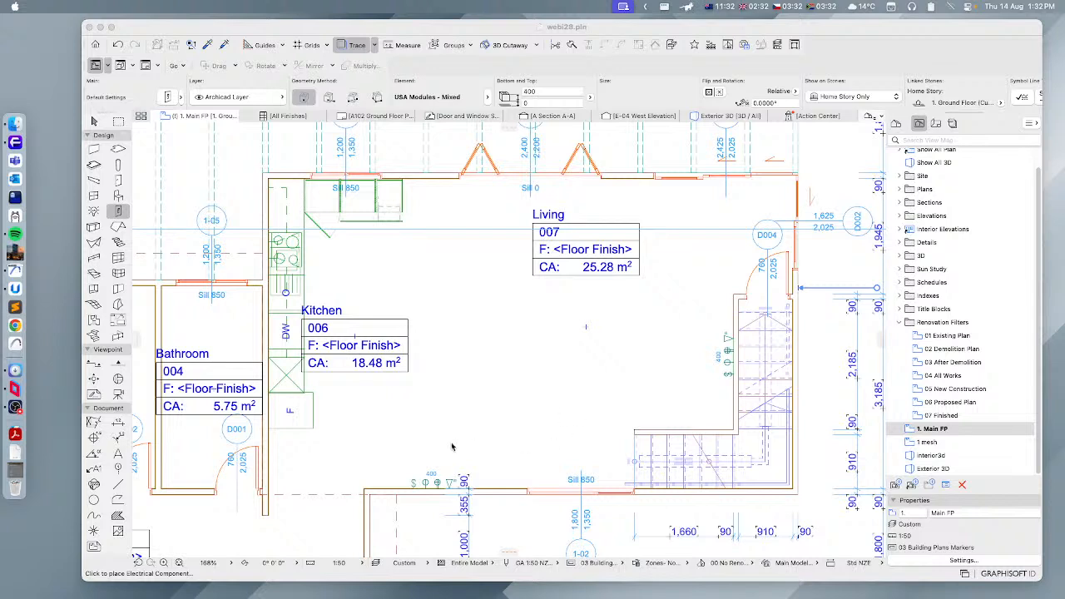